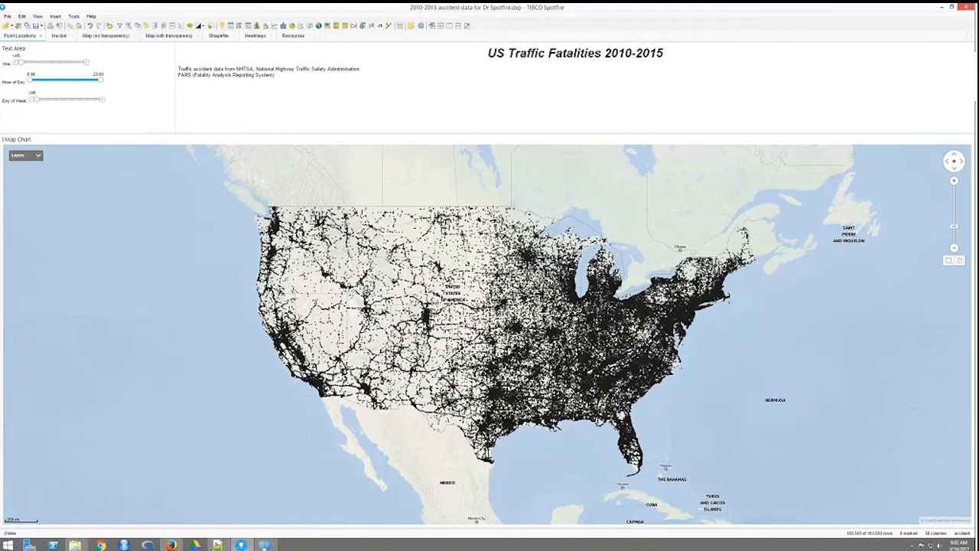
Hide the accident layer on the Point Locations map and show it again.
click(38, 155)
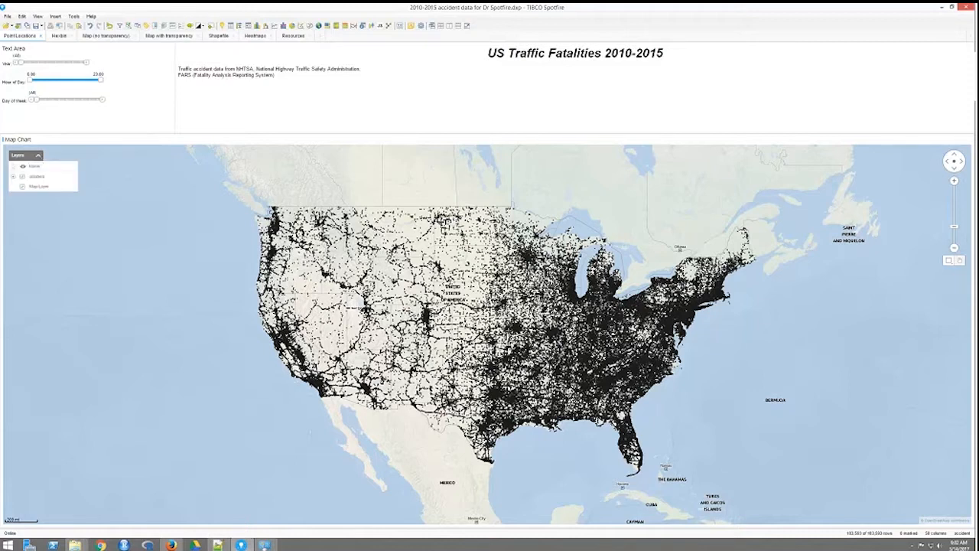
click(21, 178)
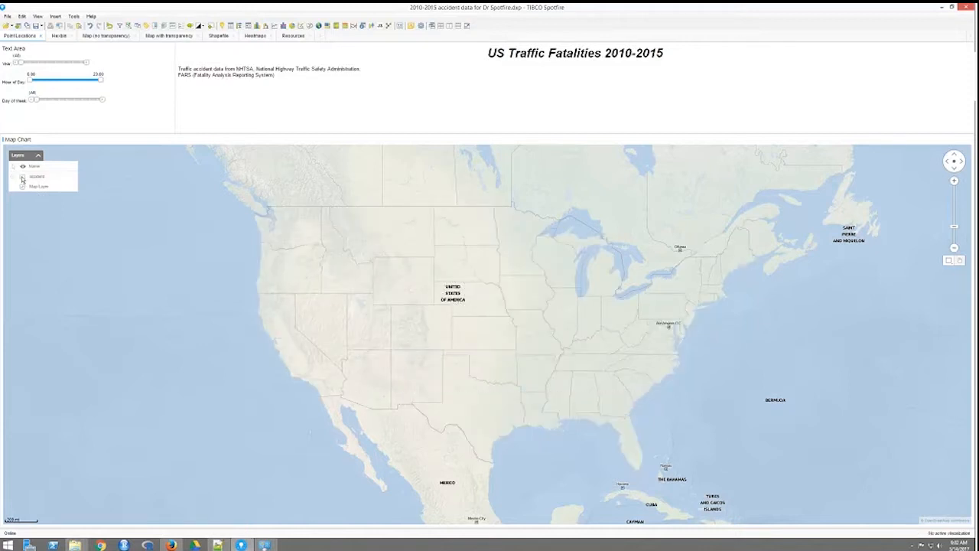
click(22, 177)
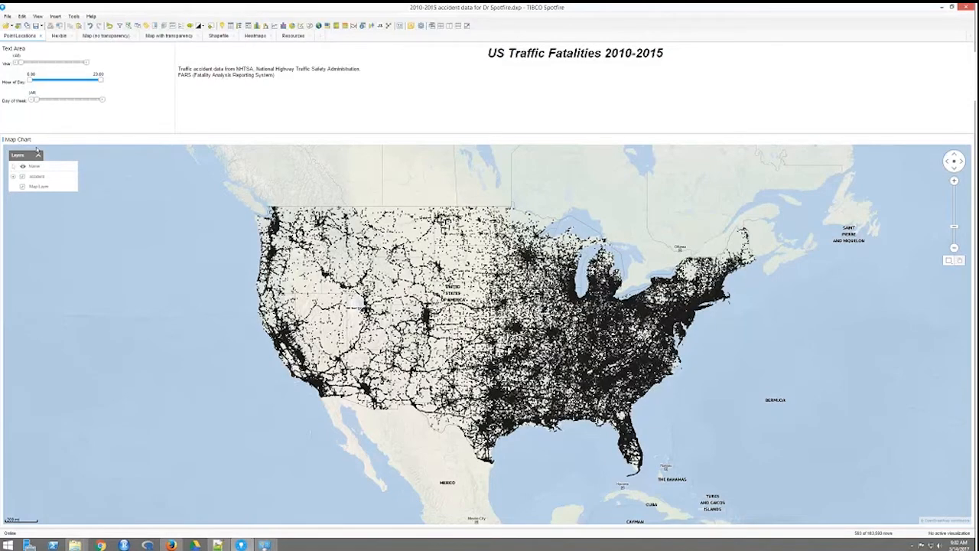
click(38, 155)
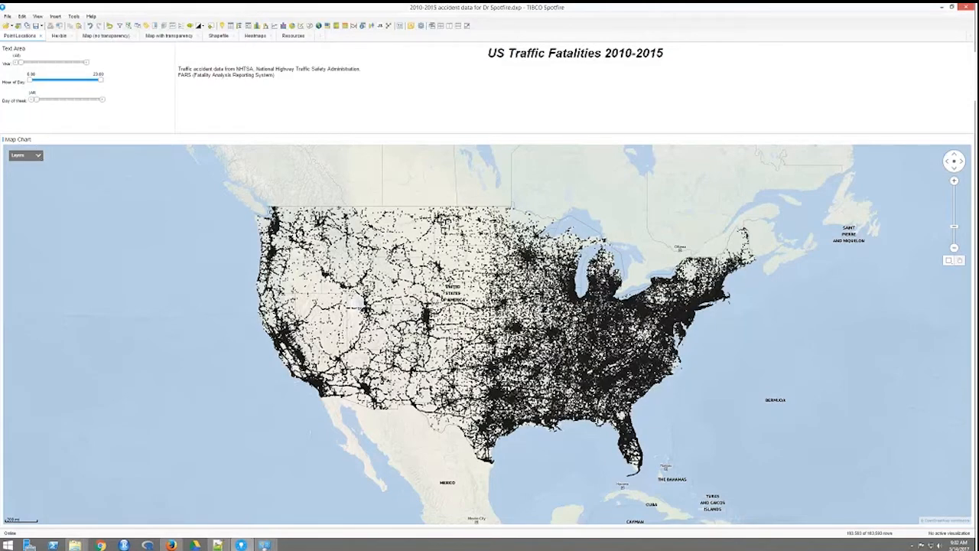
Filter the accident points by individual years and by hours 0 to 5, restoring each filter to its full range.
drag(25, 66, 29, 66)
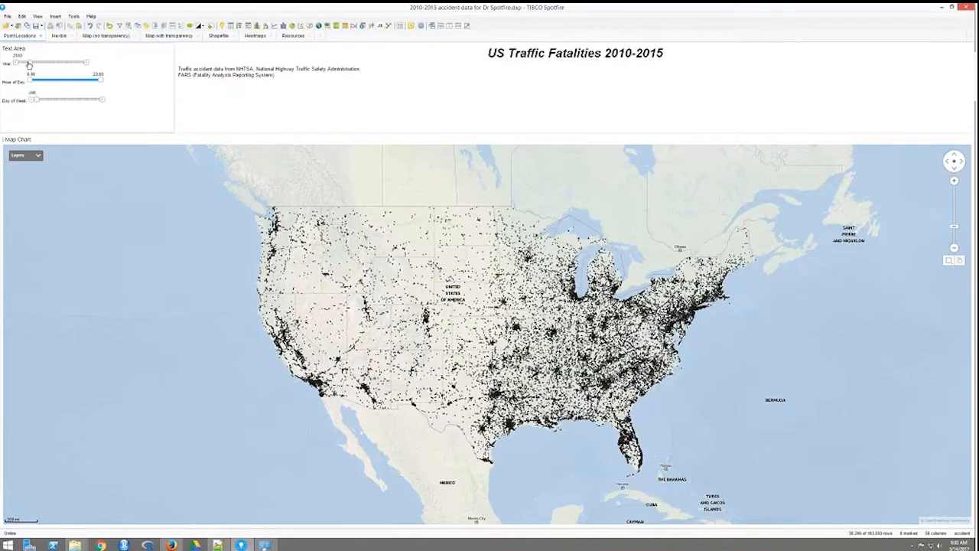
drag(31, 66, 74, 66)
drag(73, 66, 24, 67)
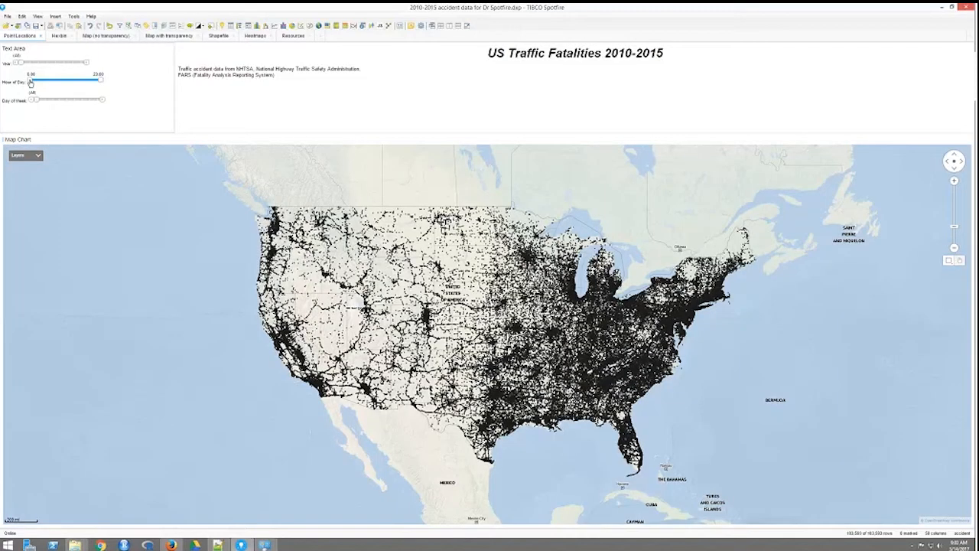
drag(94, 80, 49, 82)
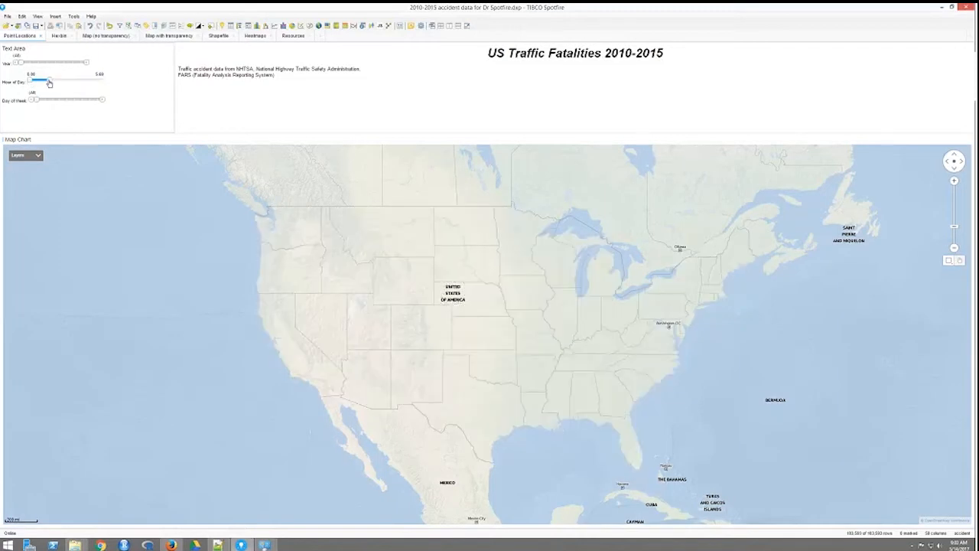
drag(41, 82, 113, 83)
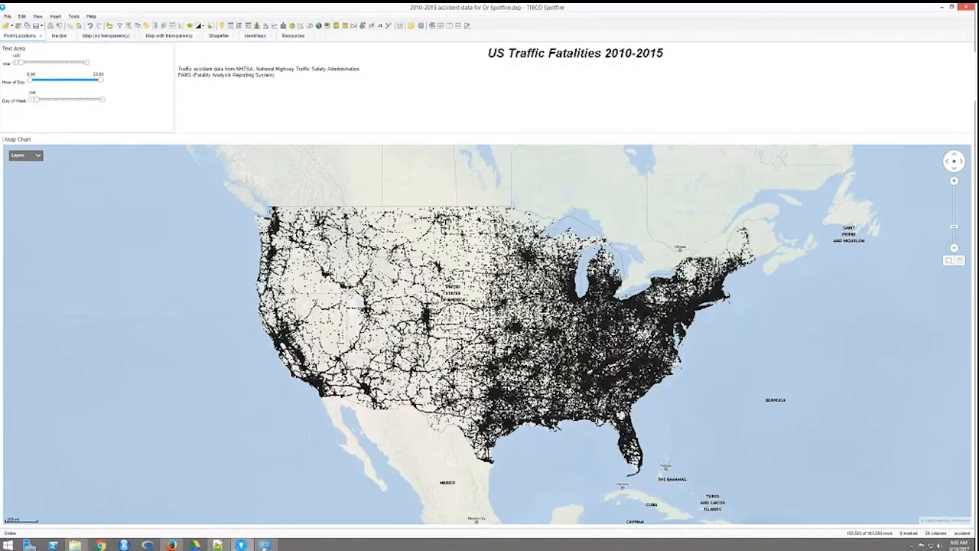
Examine the accident points across the eastern United States up close and return to the nationwide view.
click(954, 181)
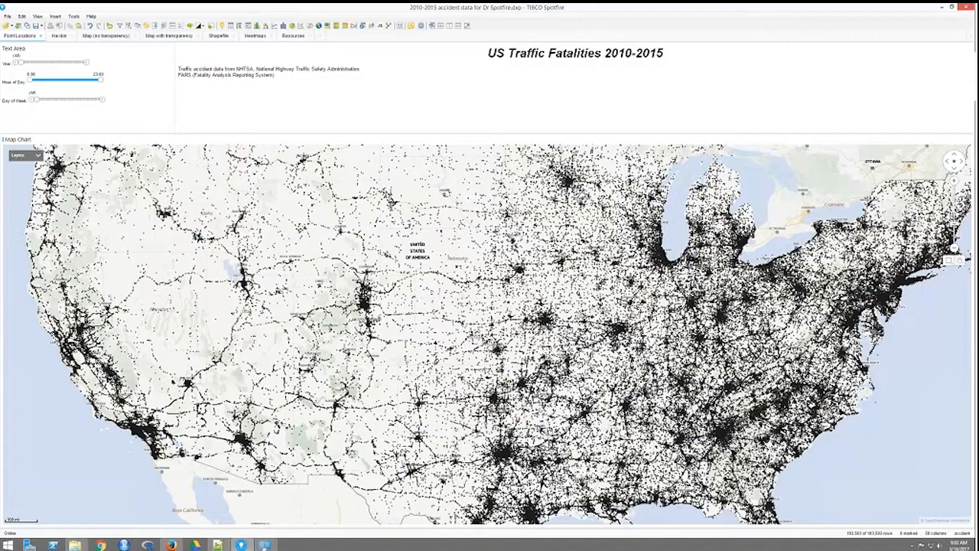
drag(489, 306, 450, 307)
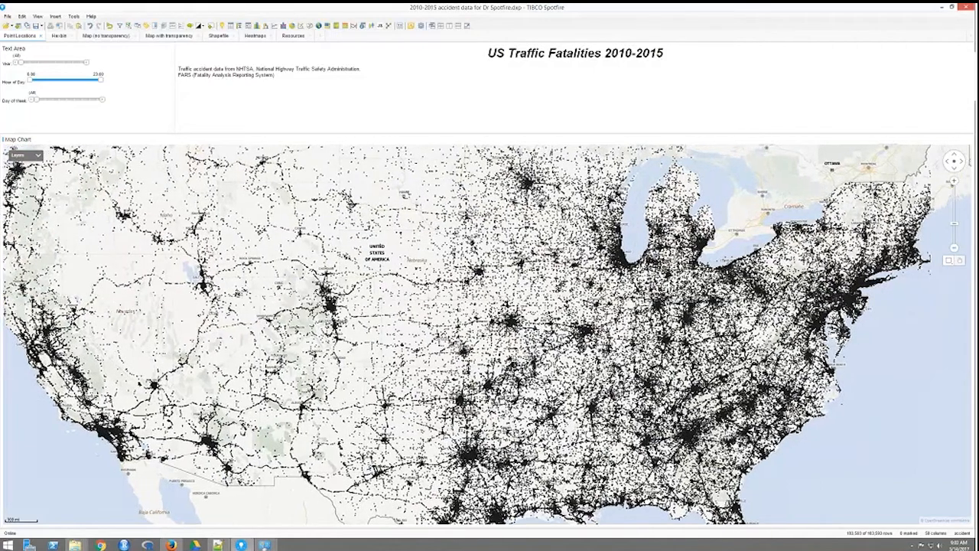
drag(904, 313, 801, 314)
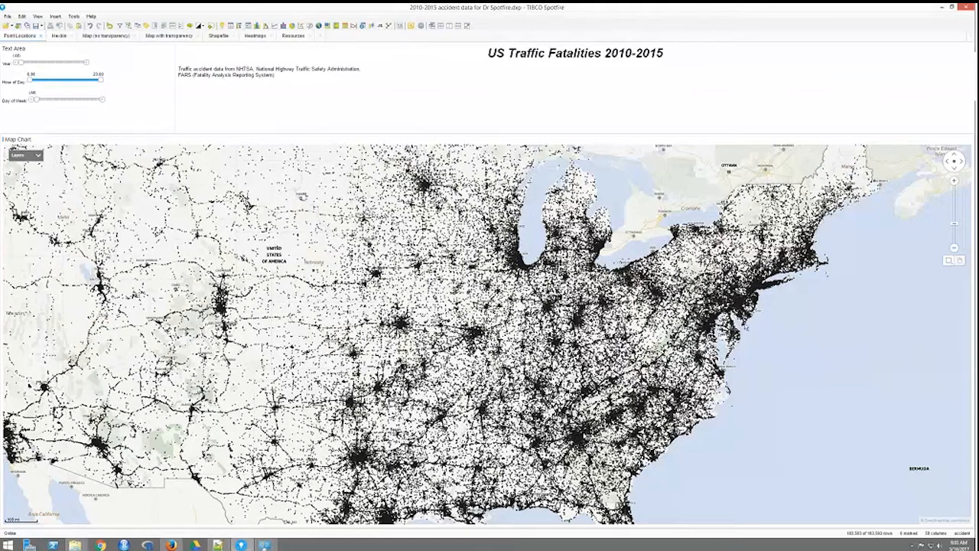
click(953, 249)
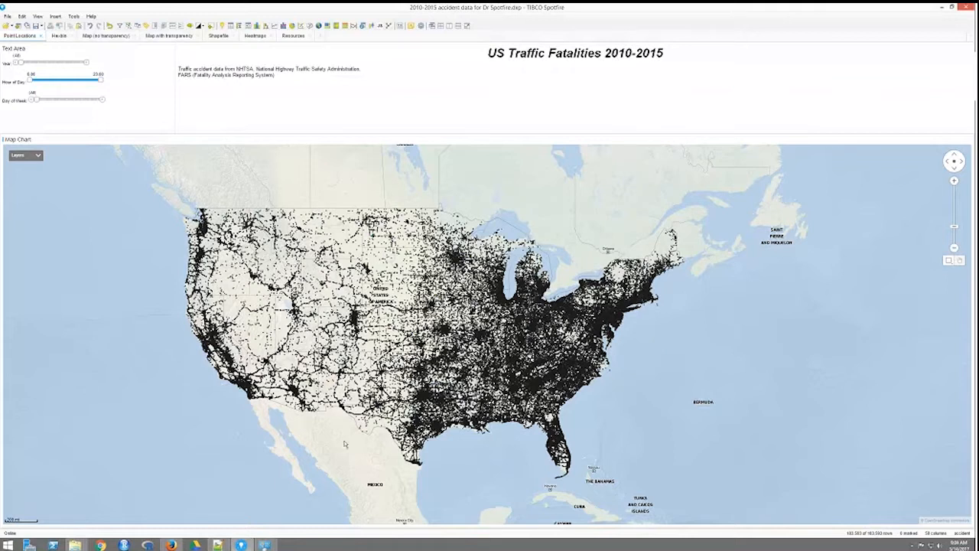
View the Hexbin Data Function page in Firefox, and bring the Hexbin example analysis forward in Spotfire in an enlarged window.
click(171, 545)
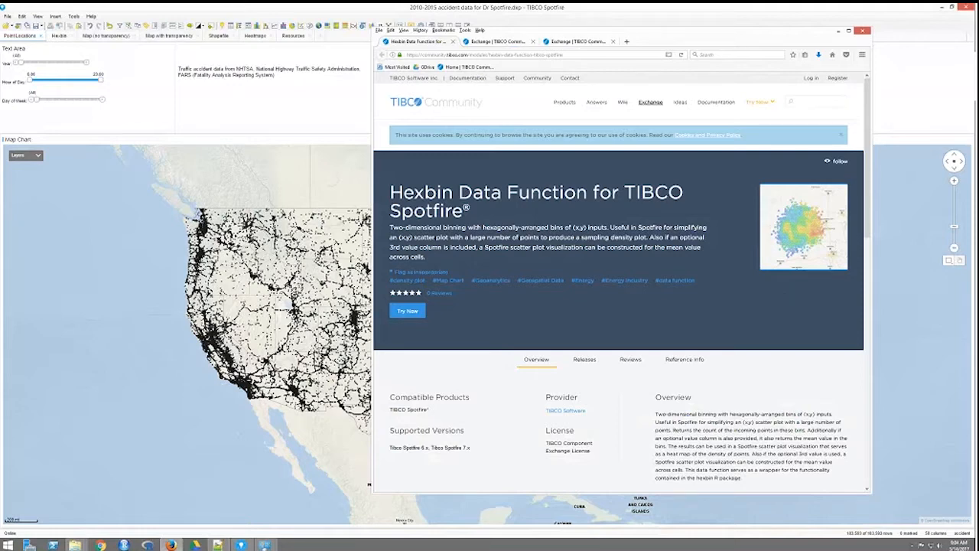
click(243, 546)
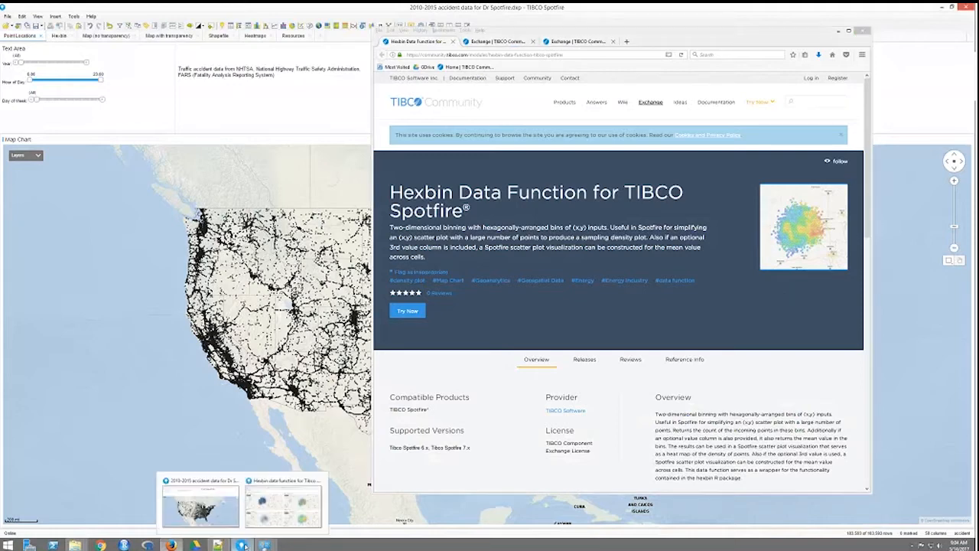
click(280, 517)
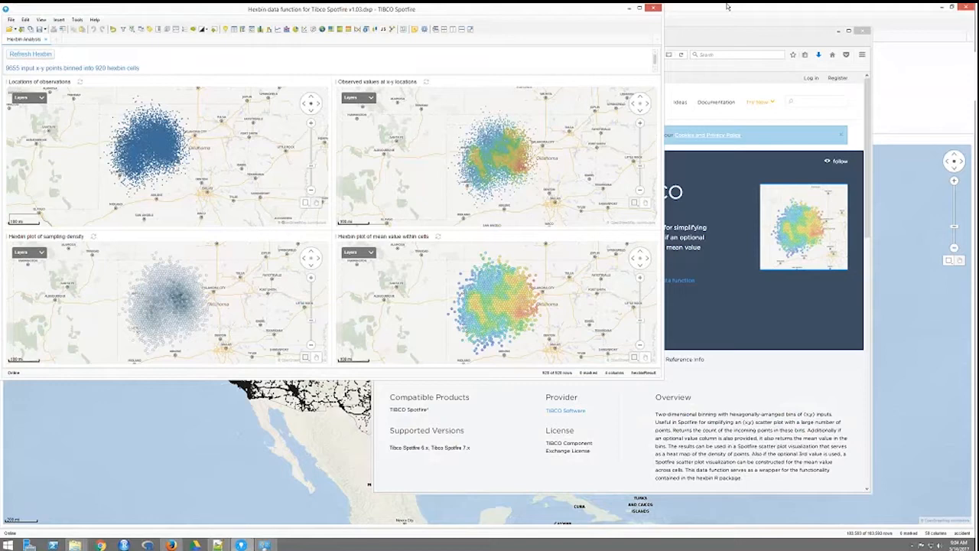
drag(665, 382, 773, 464)
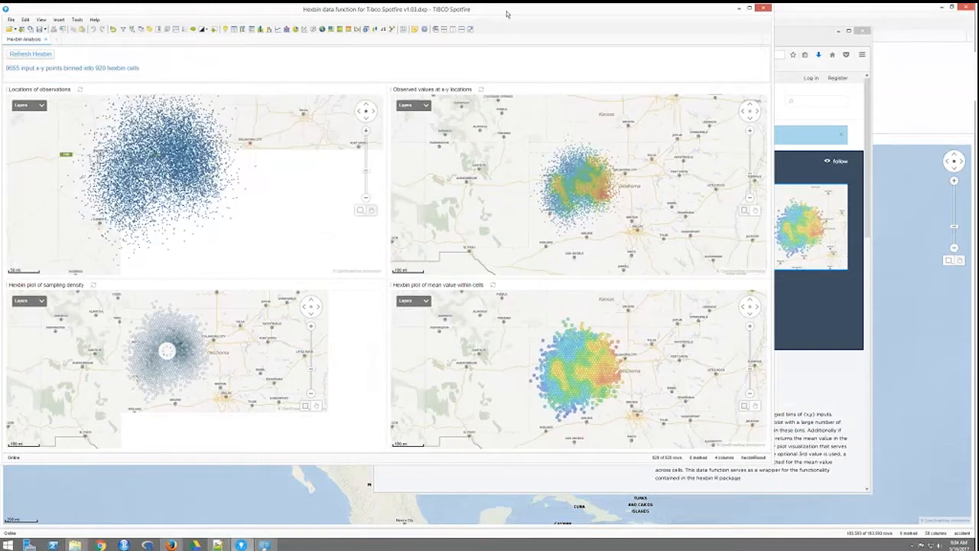
drag(507, 13, 569, 45)
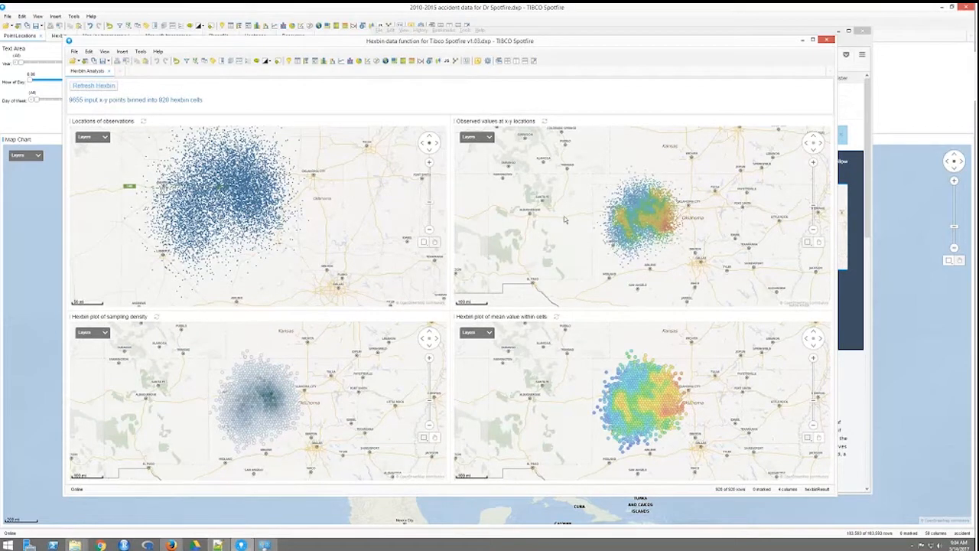
Inspect the observed values map of the Hexbin example up close, and return to the 2010-2015 accident analysis.
click(814, 163)
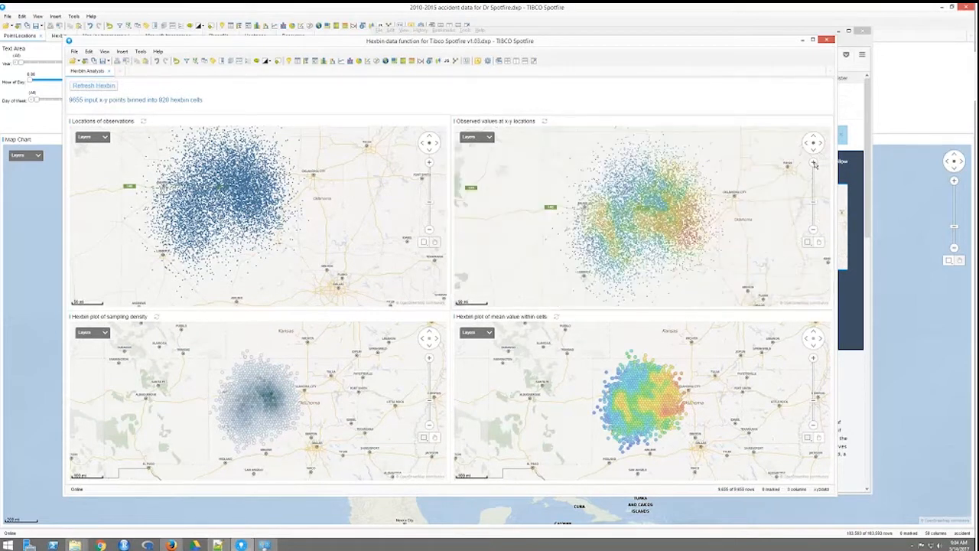
click(814, 230)
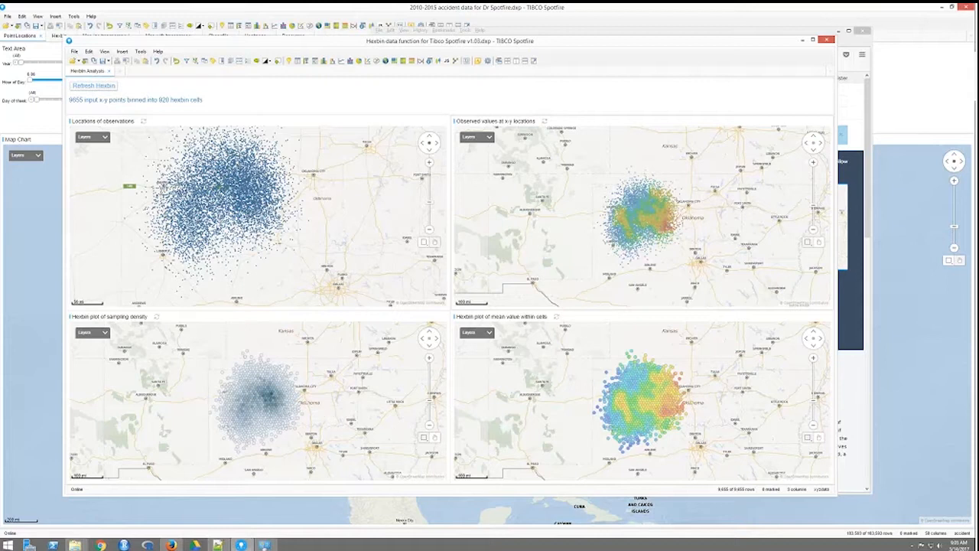
click(33, 345)
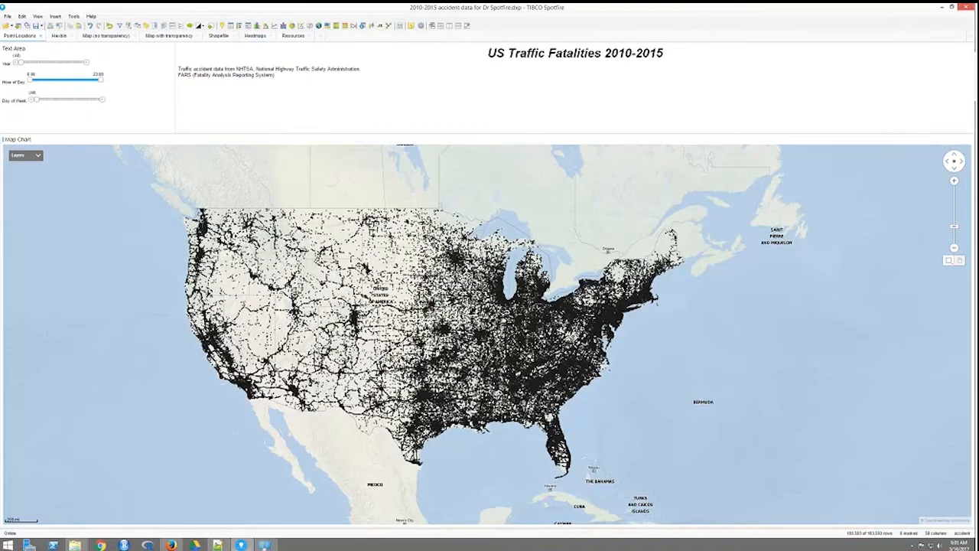
key(alt+Tab)
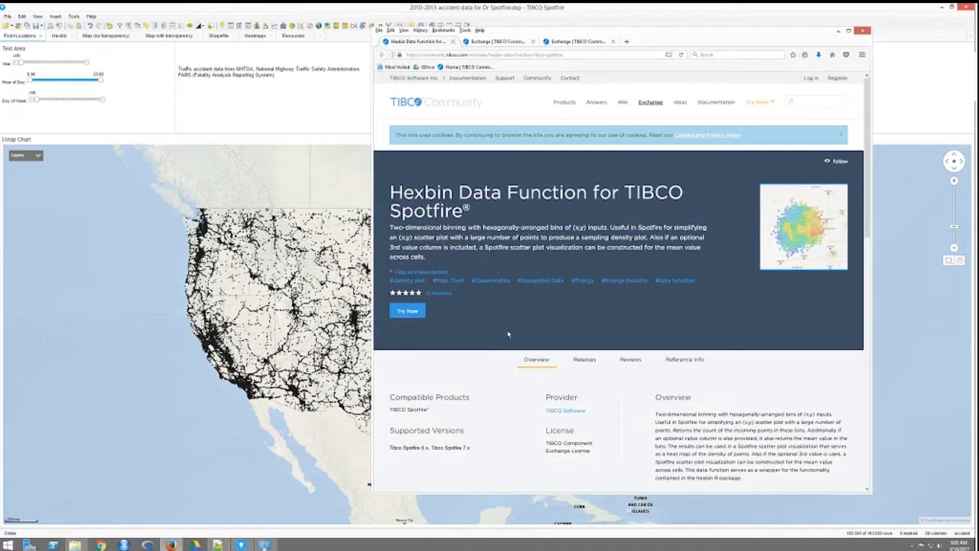
click(123, 297)
From the accident analysis's hexbin page, open the [TERR] hexbin data function's parameters and review its inputs, including the approximate number of bins.
click(58, 37)
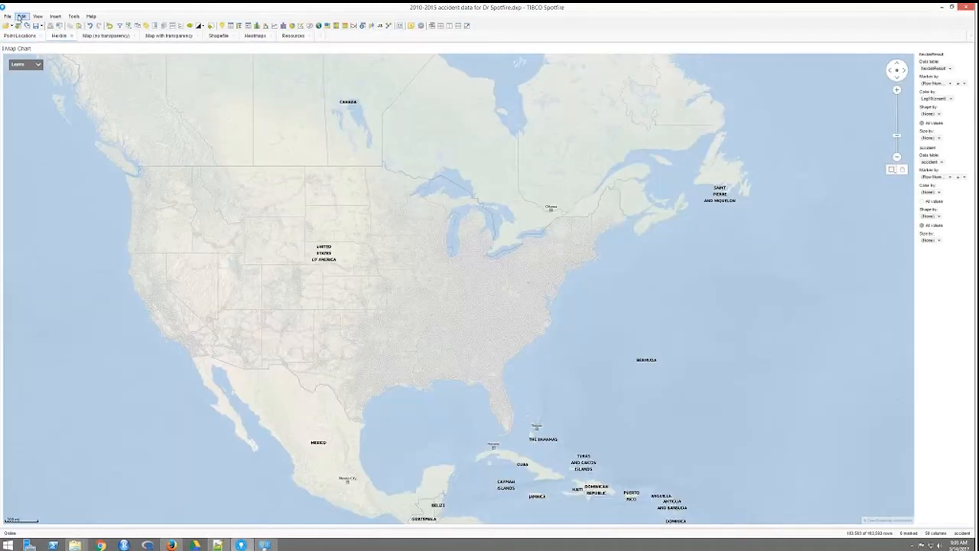
click(21, 16)
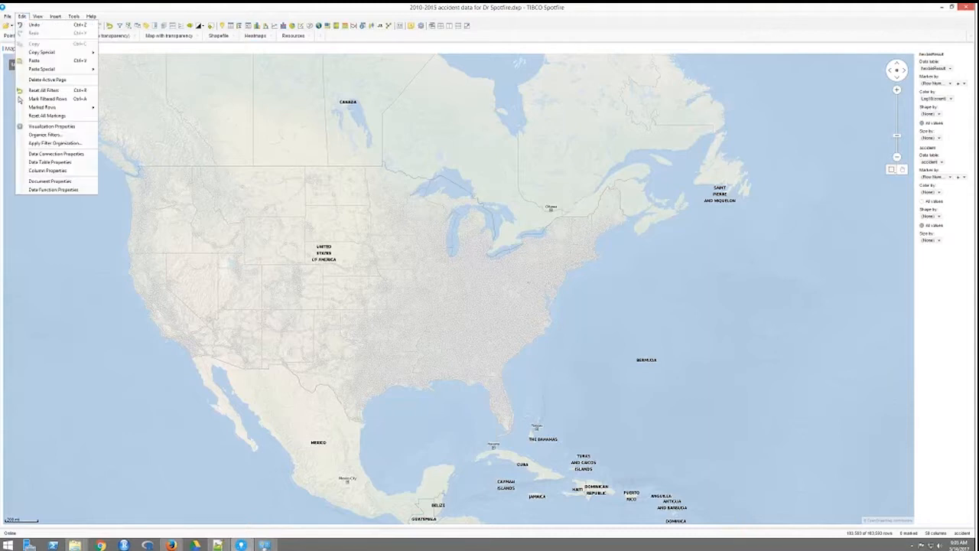
click(53, 190)
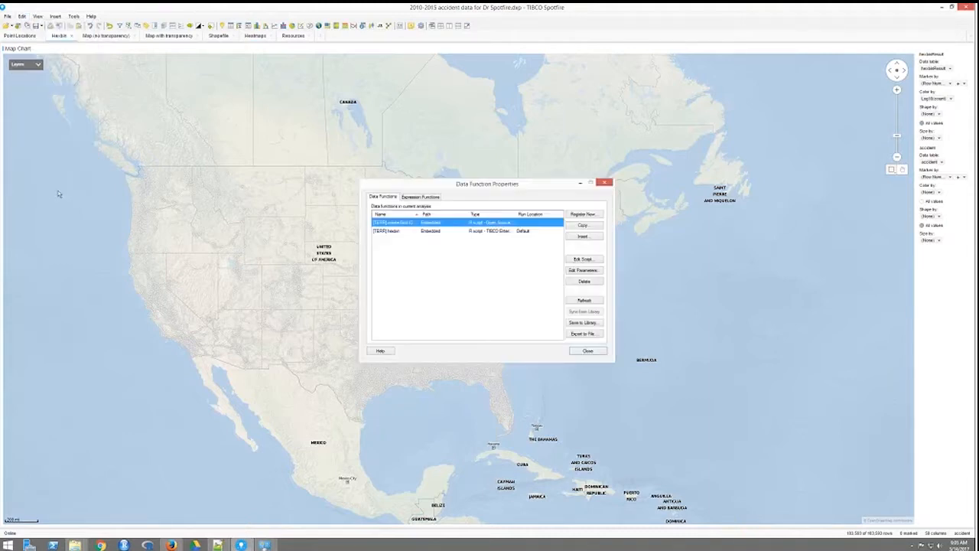
click(409, 233)
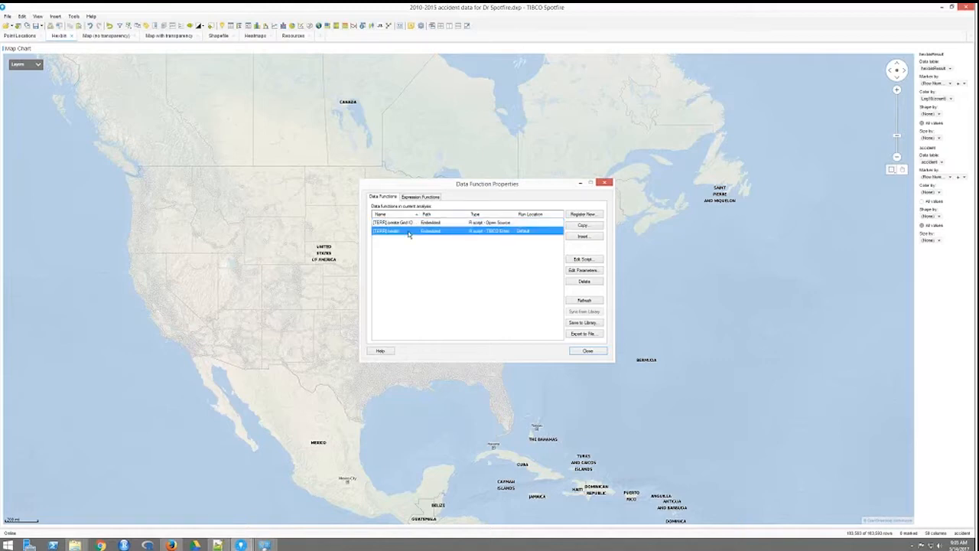
click(588, 273)
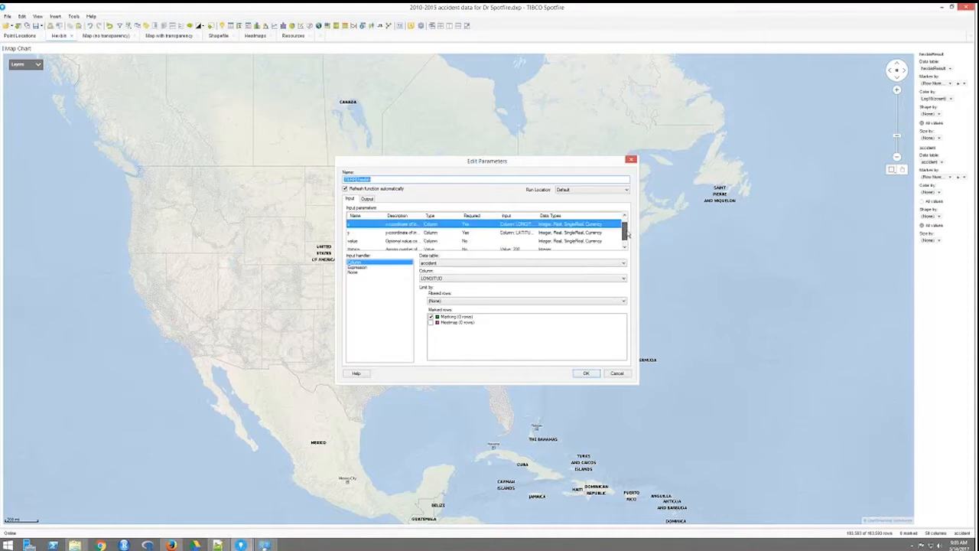
scroll(358, 237, down, 1)
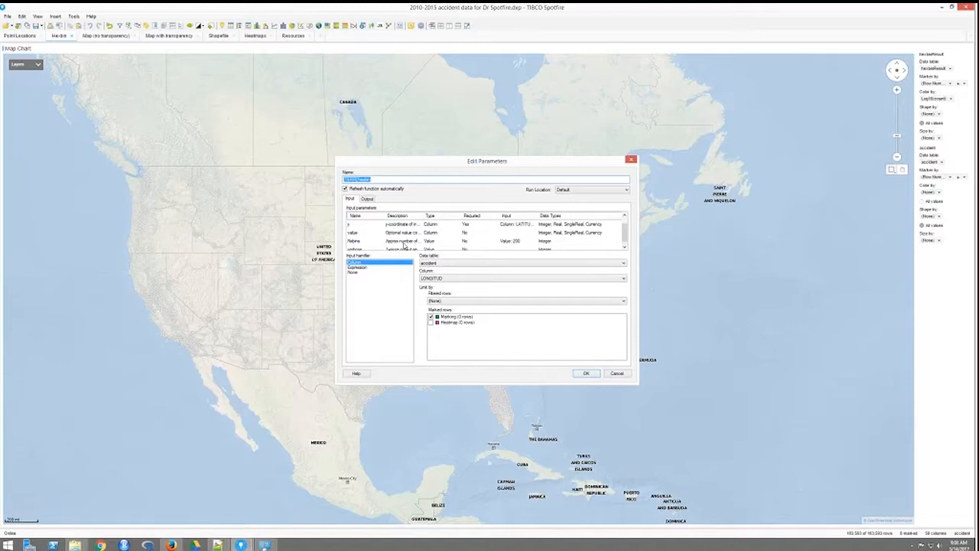
click(404, 242)
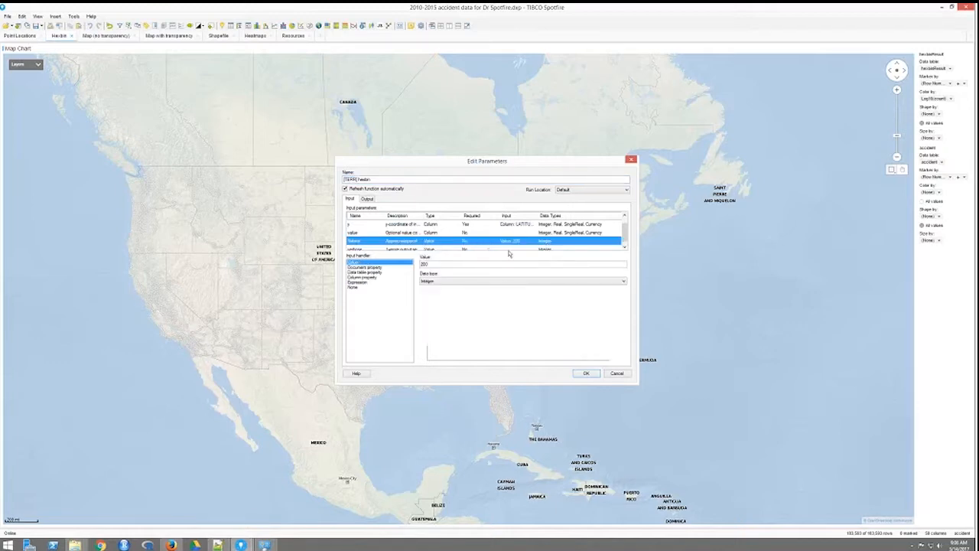
click(626, 247)
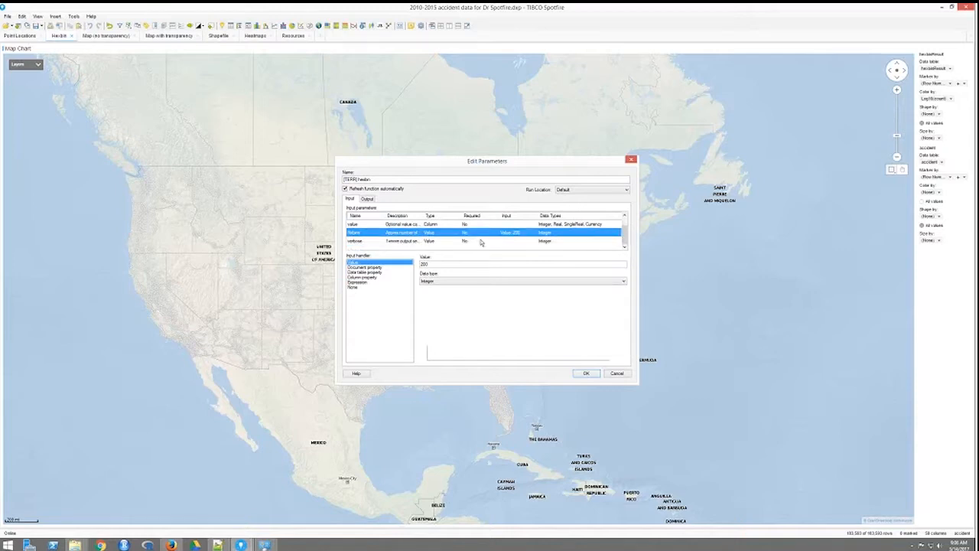
Review the hexbin function's output parameters, accept the dialog and close the data function properties.
click(368, 200)
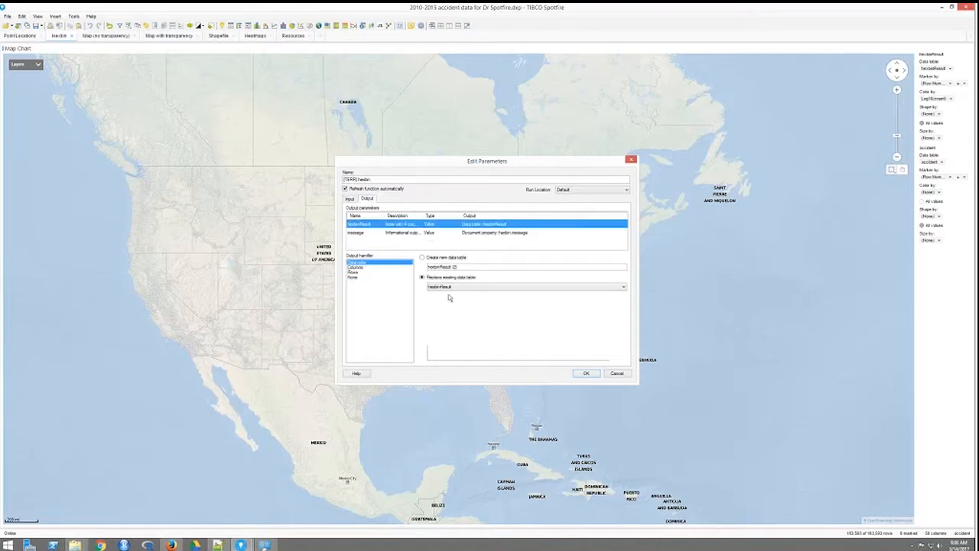
click(586, 373)
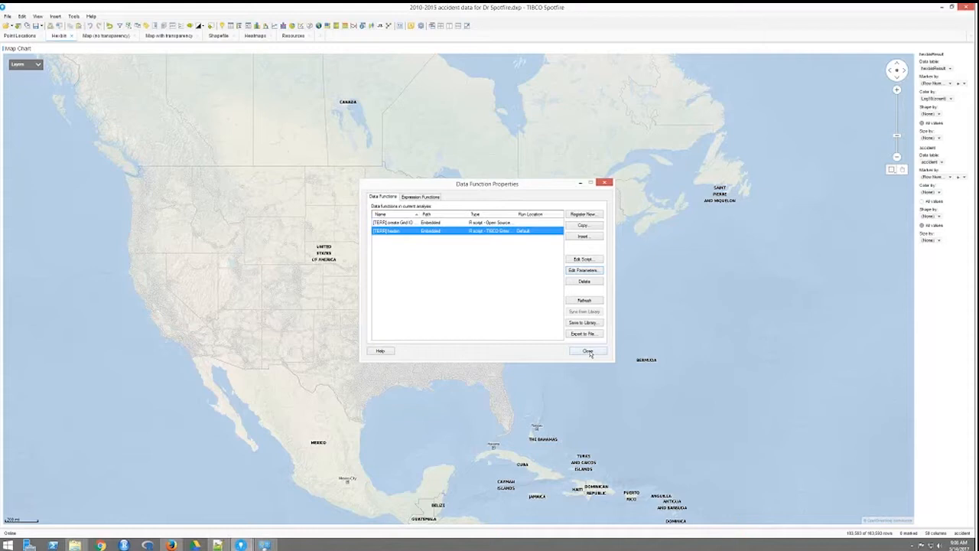
click(588, 351)
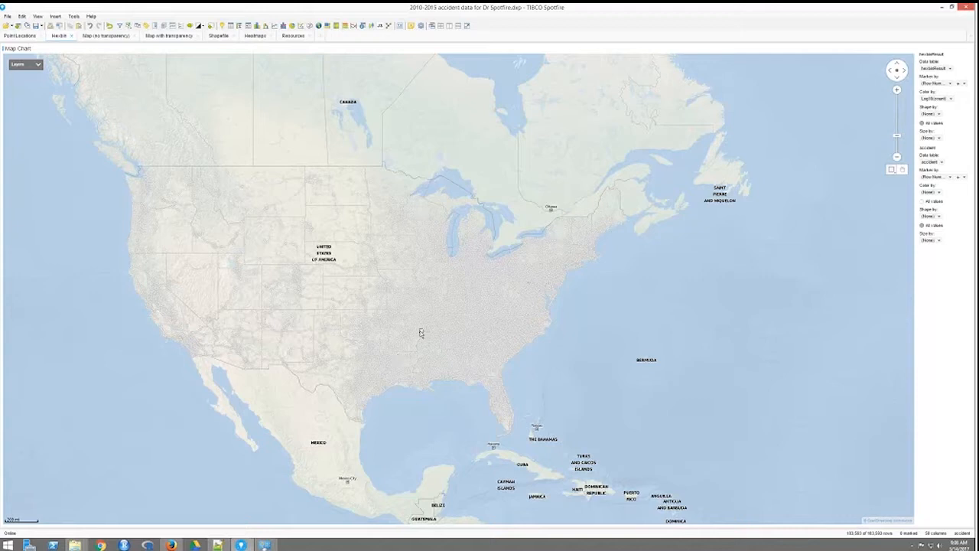
Mark the accident points across the central and eastern United States to calculate their hexbins, and inspect the resulting density up close.
drag(277, 149, 618, 409)
mouse_move(665, 455)
mouse_down()
mouse_move(673, 440)
mouse_move(695, 444)
mouse_move(666, 448)
mouse_up()
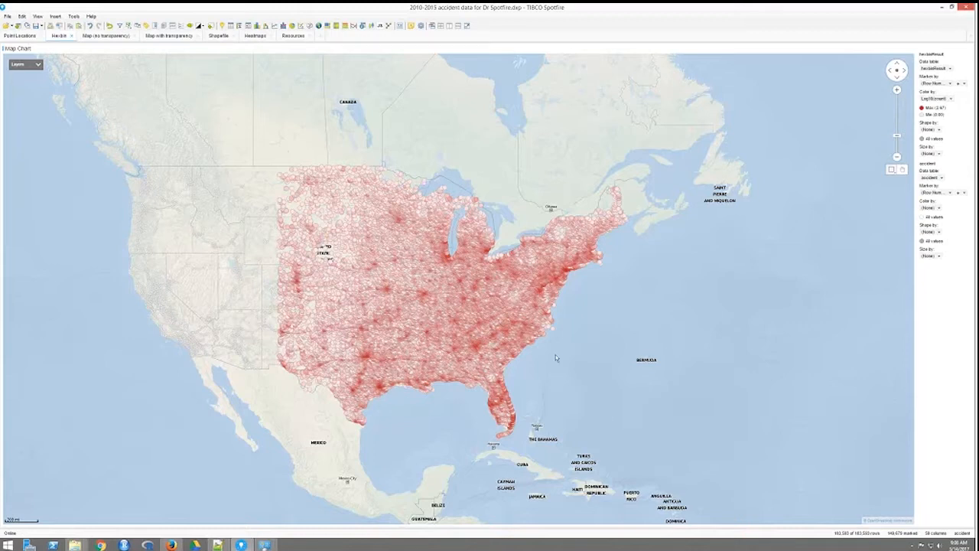
click(898, 90)
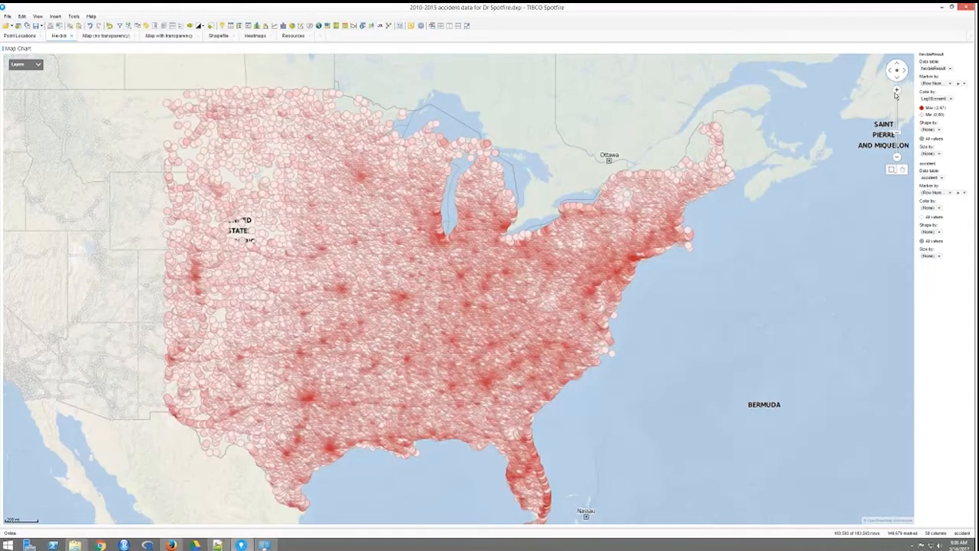
click(898, 91)
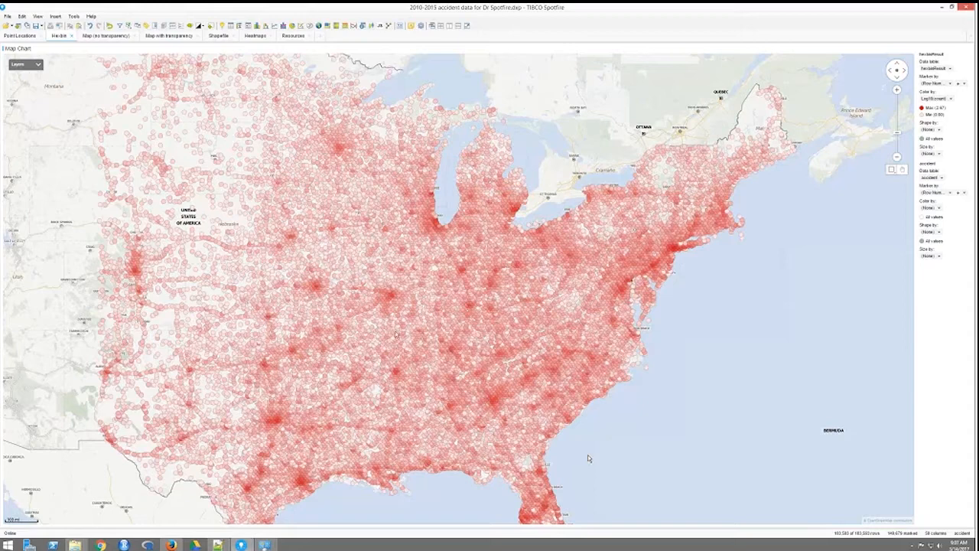
Mark the accident points across the west-central United States and check that the [TERR] hexbin function's x and y inputs are limited to marked rows.
drag(23, 99, 463, 417)
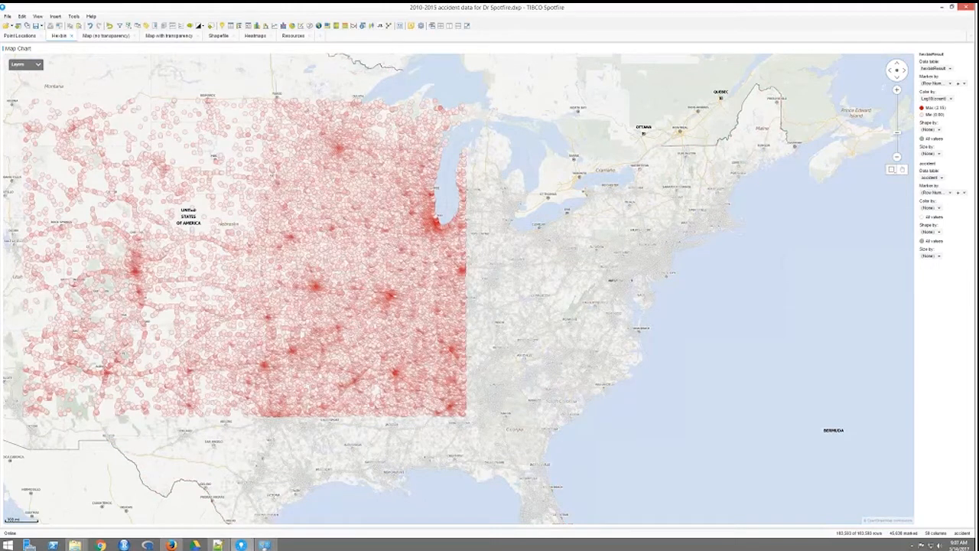
click(23, 16)
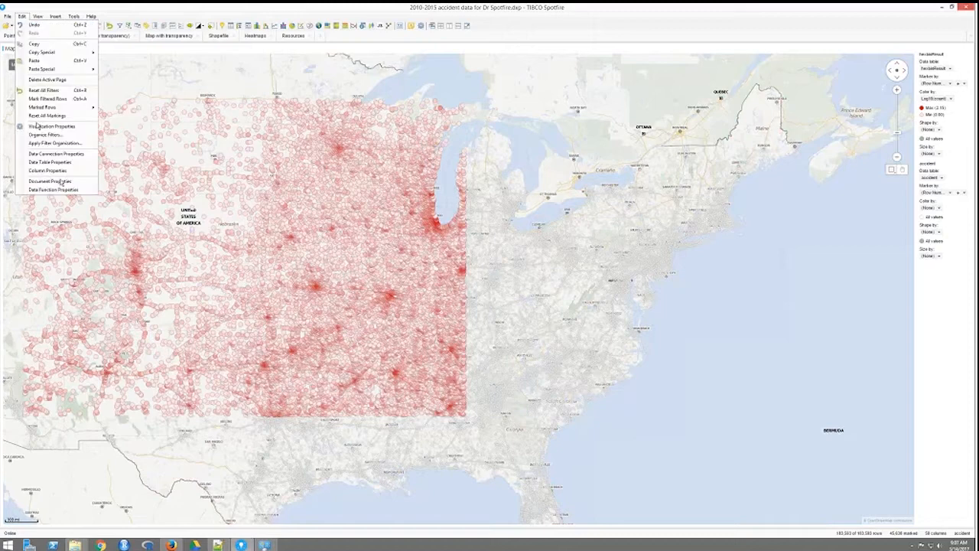
click(54, 189)
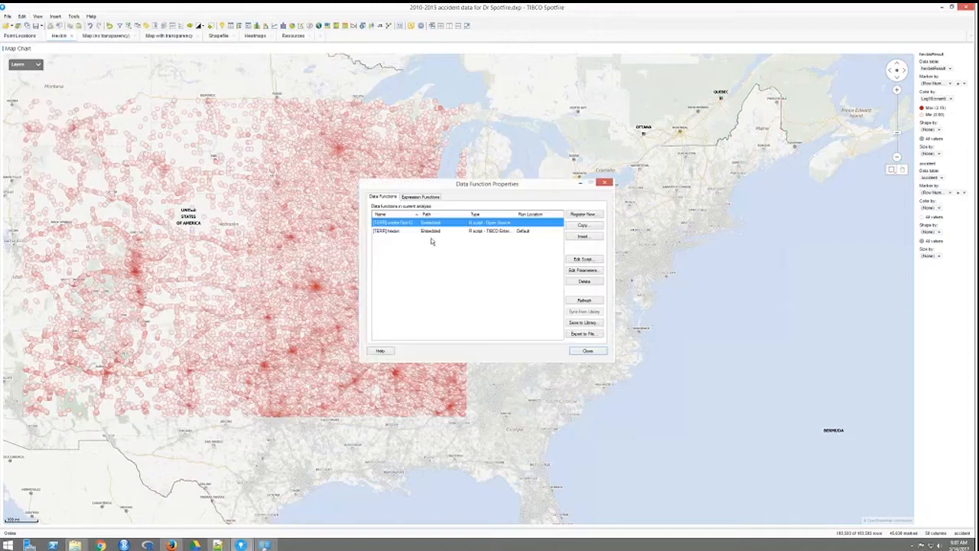
click(431, 231)
click(582, 270)
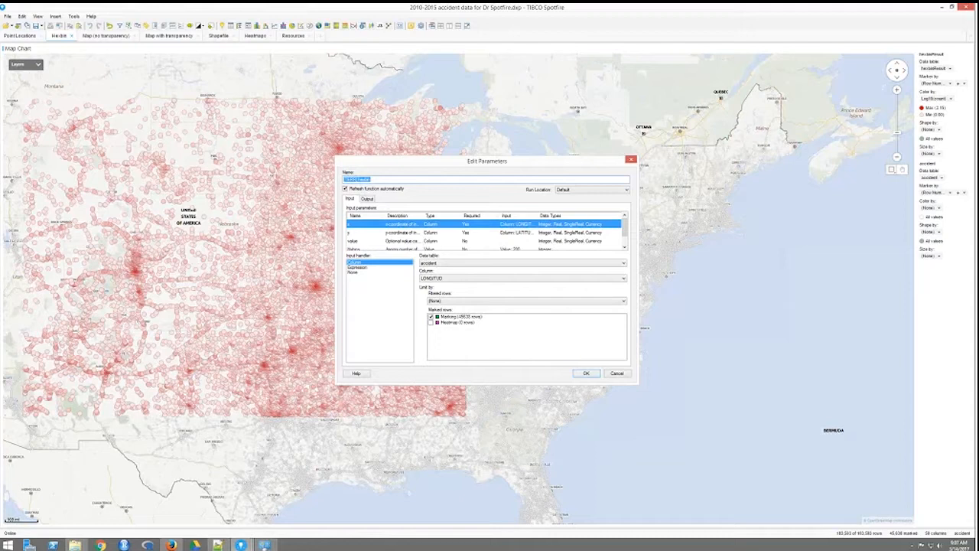
click(352, 232)
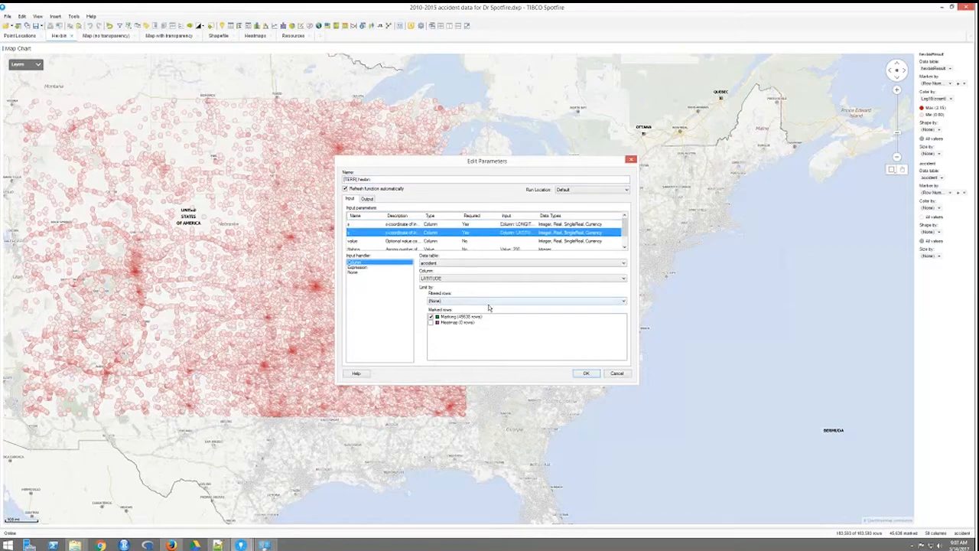
click(623, 375)
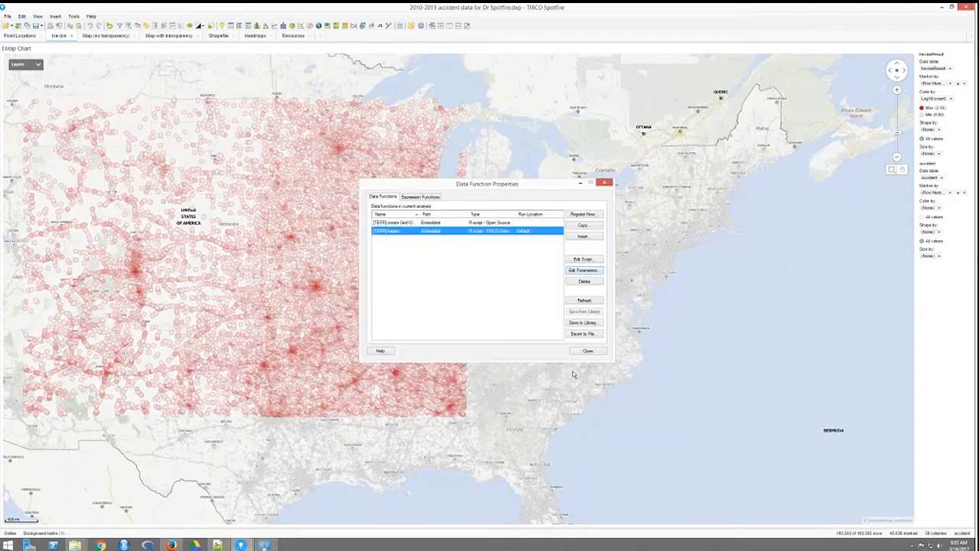
click(588, 351)
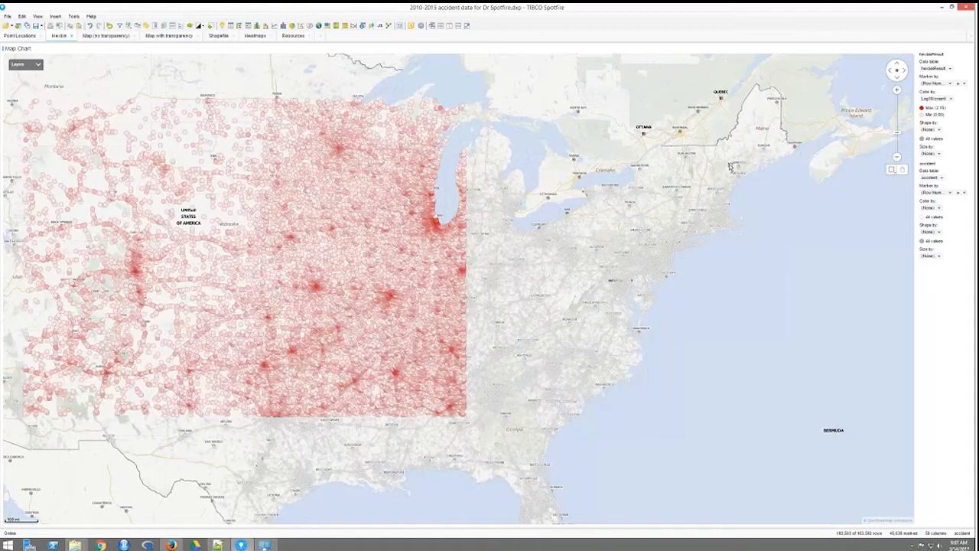
View the marked hexbins at country scale, and inspect the gridded accident map on the Map (no transparency) page up close.
mouse_move(730, 167)
scroll(729, 193, down, 1)
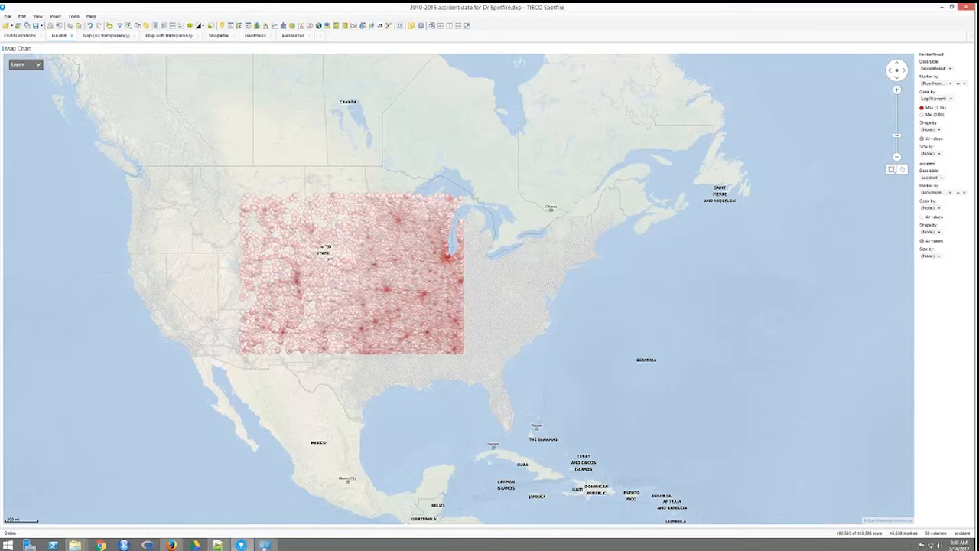
click(106, 36)
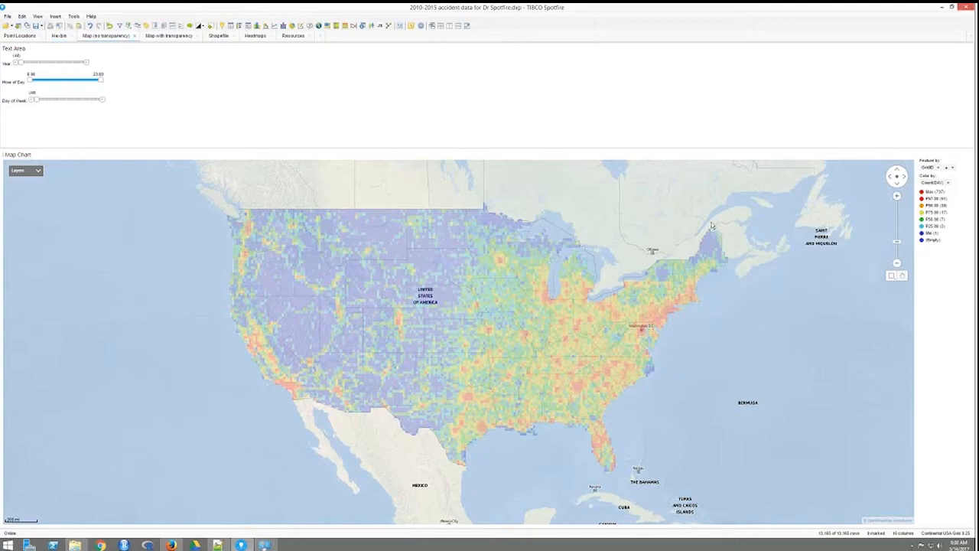
click(897, 197)
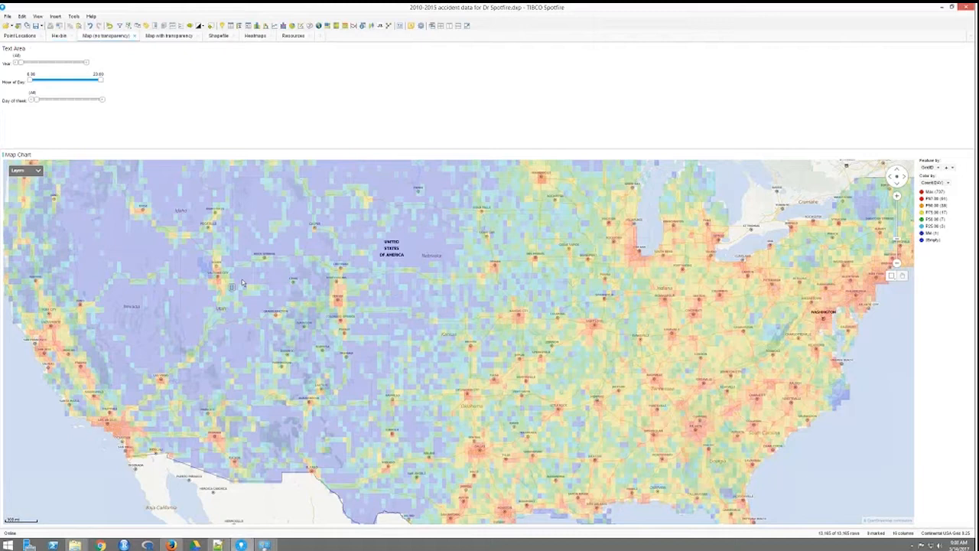
Open the parameters of the [TERR] create Grid ID column function and review its latitude, longitude and grid name inputs.
click(22, 16)
click(46, 190)
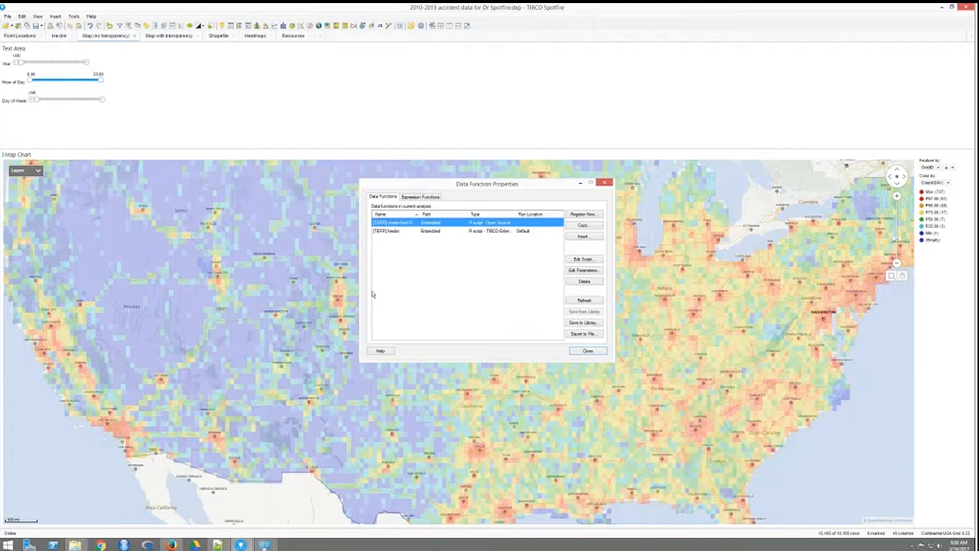
drag(420, 217, 454, 217)
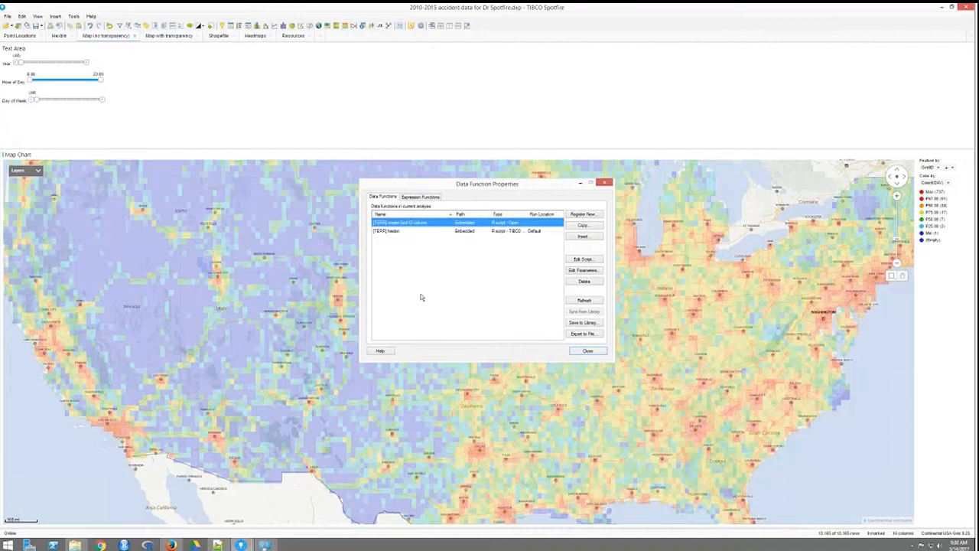
click(582, 271)
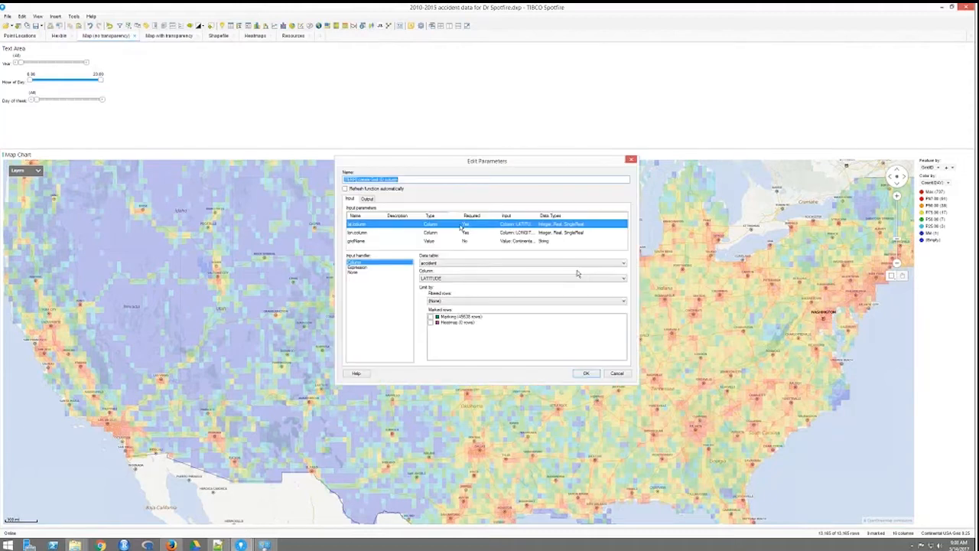
click(359, 233)
click(368, 242)
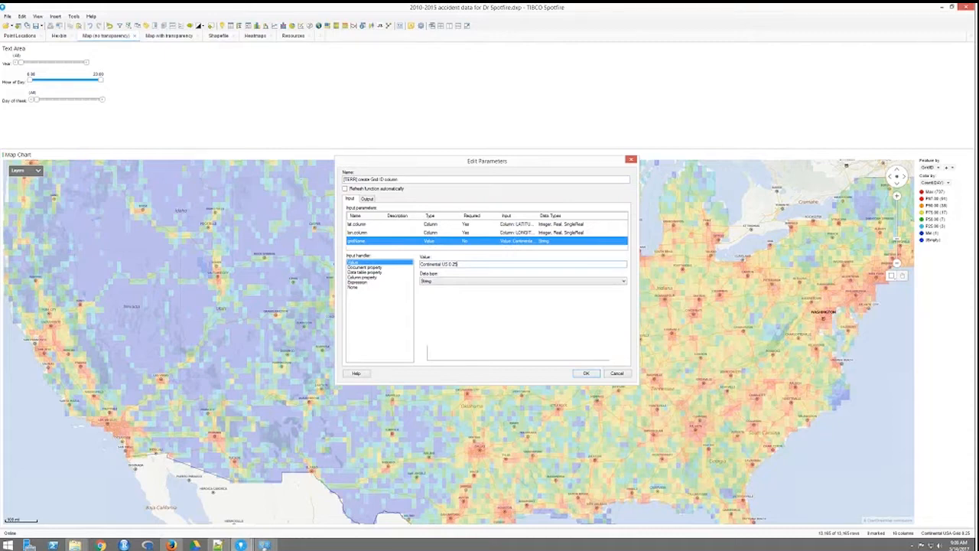
Review the function's GridID column output settings, cancel the parameter editing and close the data function properties.
click(369, 200)
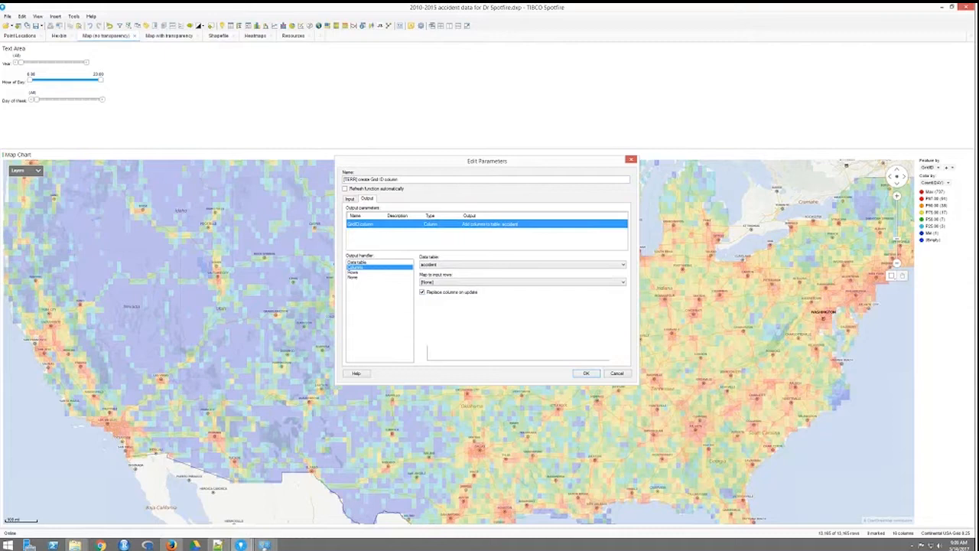
click(618, 375)
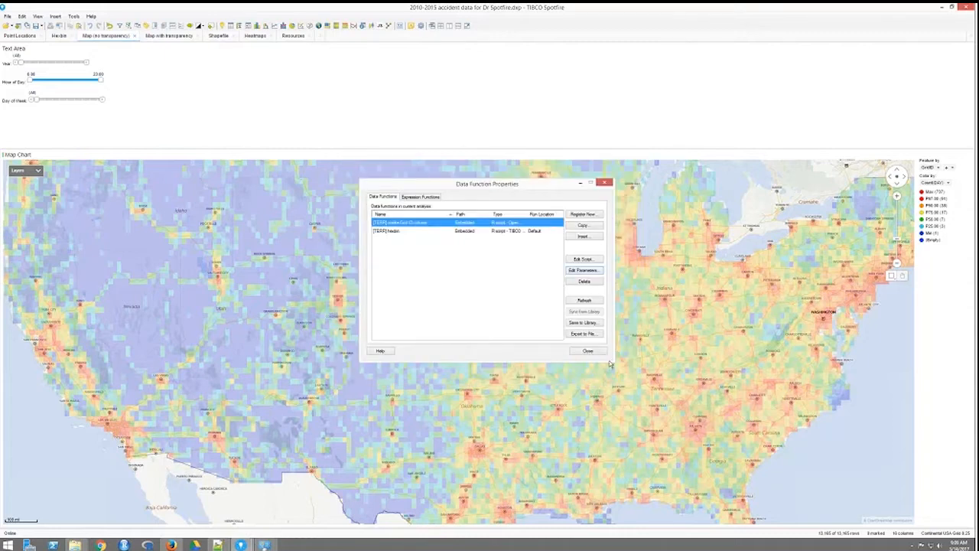
click(588, 351)
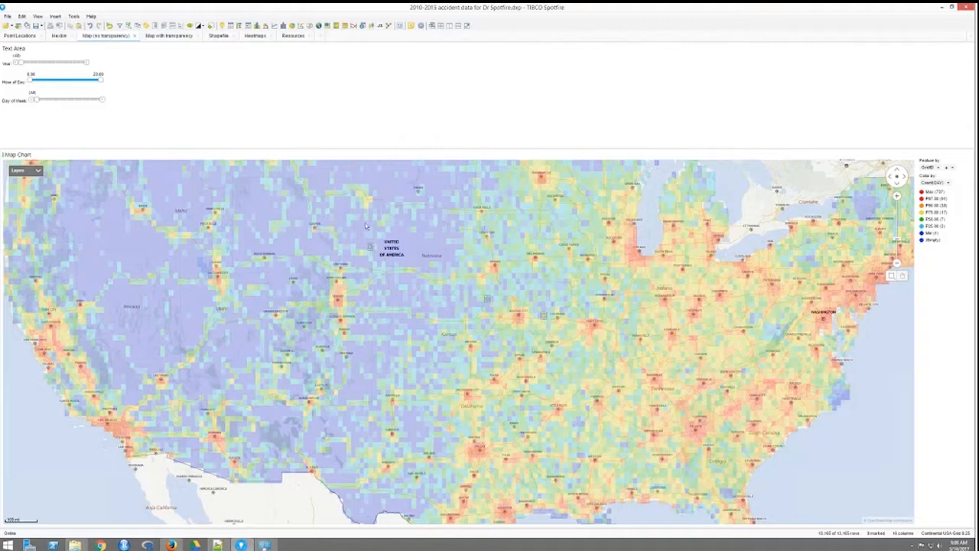
Open the script of the [TERR] create Grid ID column function and find its calculate.GridID.column definition.
click(22, 15)
click(53, 190)
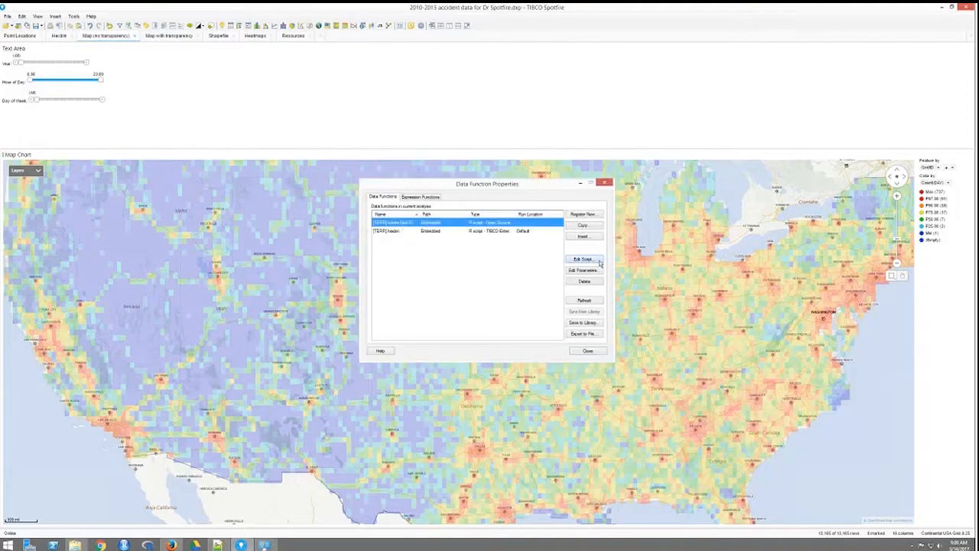
click(583, 259)
drag(611, 269, 607, 321)
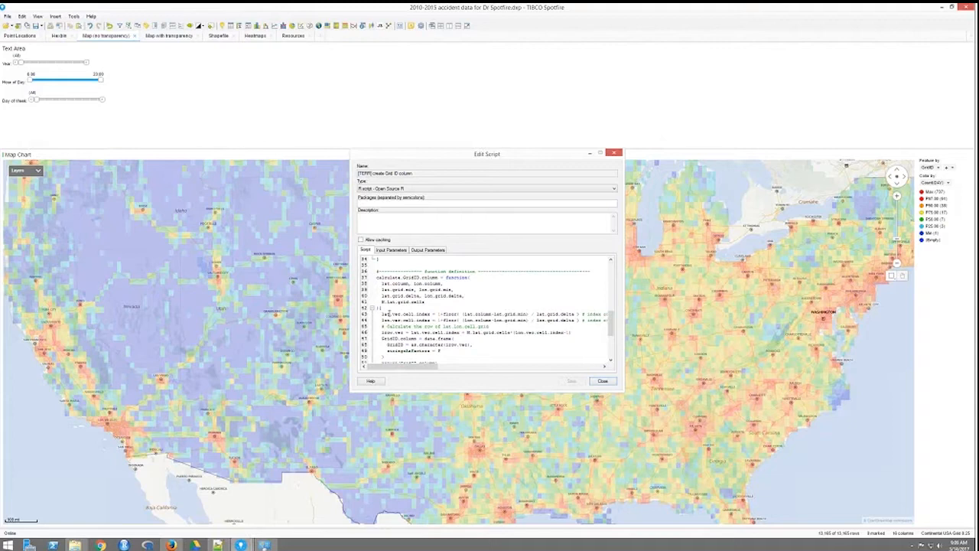
Examine the script lines that compute the latitude and longitude cell indexes and the GridID data frame, and close the script and function properties.
drag(390, 314, 528, 314)
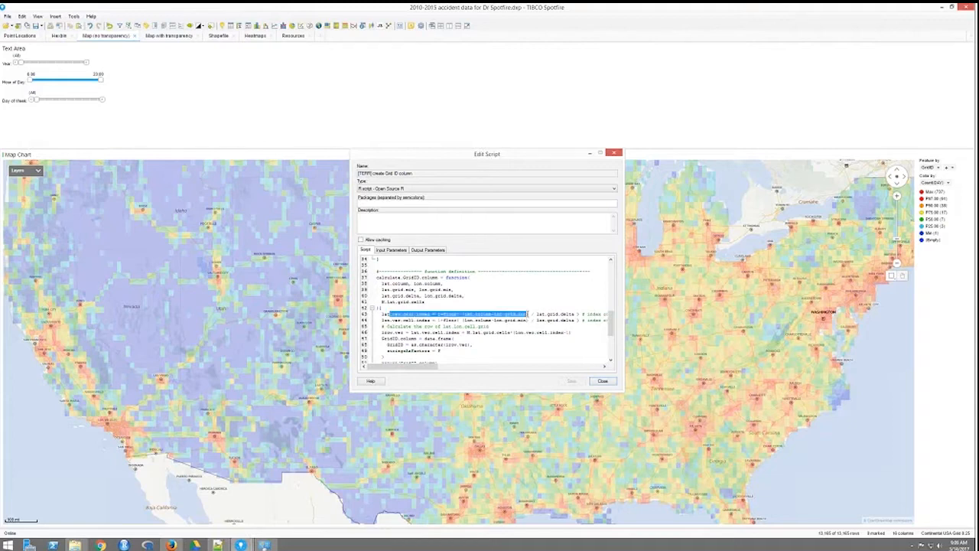
click(511, 316)
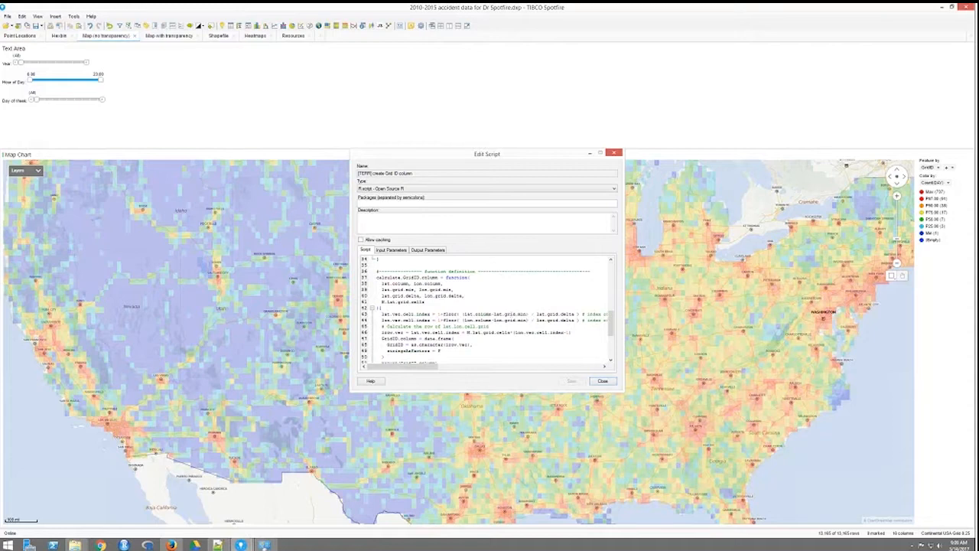
drag(413, 320, 545, 321)
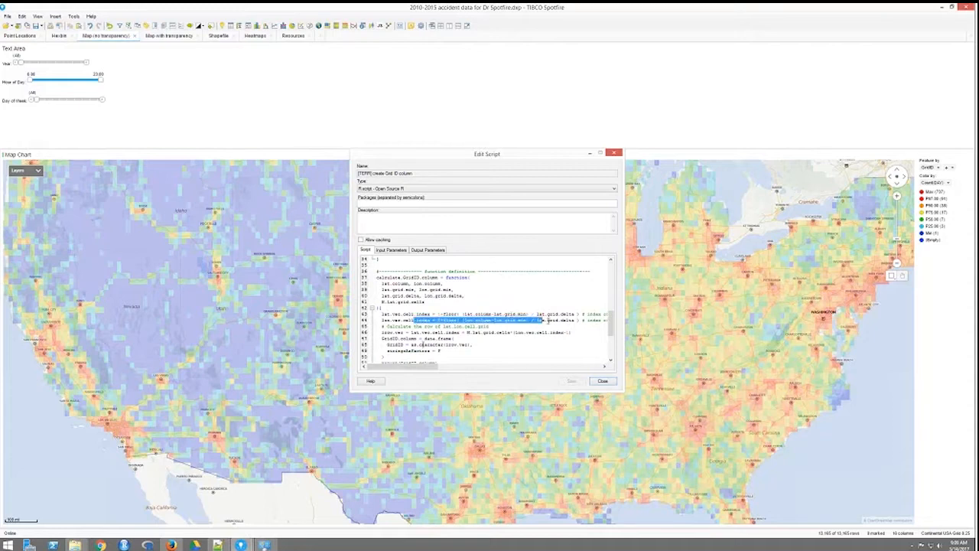
double_click(391, 338)
click(604, 382)
click(588, 351)
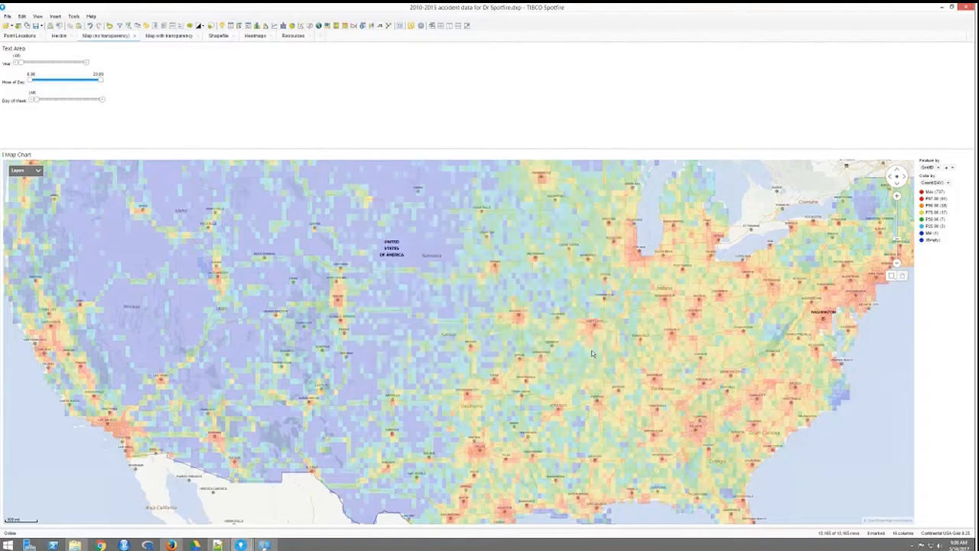
View the whole gridded map filtered to the year 2010 and to 2014, and restore all years.
click(897, 264)
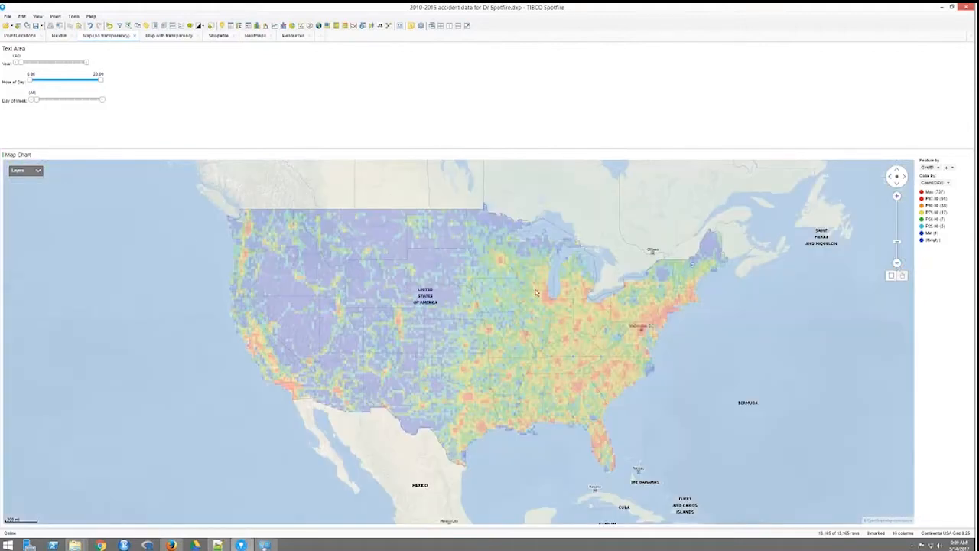
click(38, 172)
drag(19, 66, 29, 65)
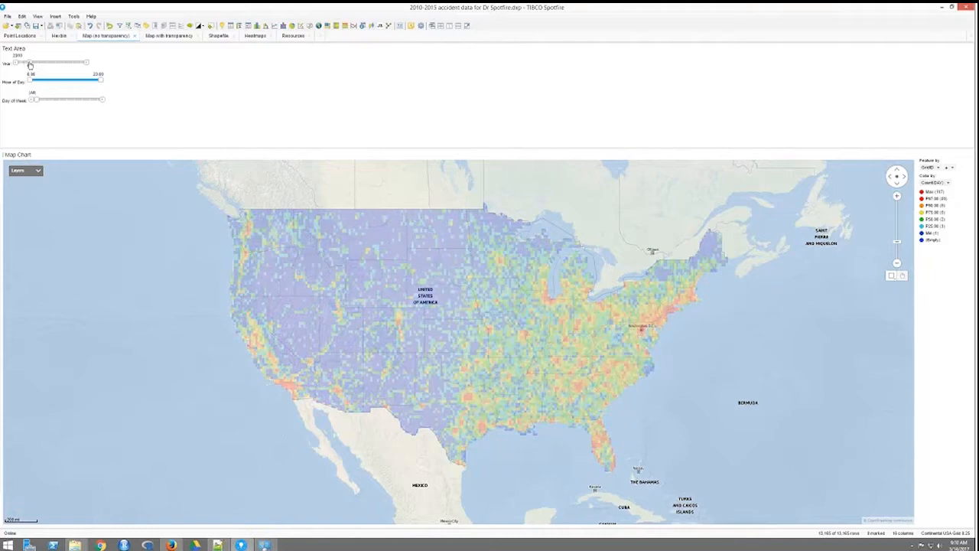
drag(29, 65, 63, 66)
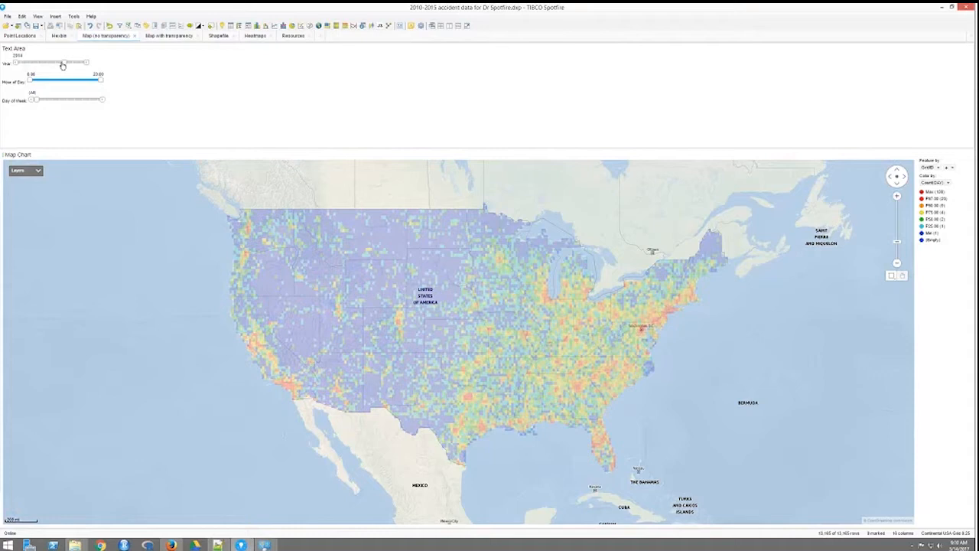
drag(63, 66, 10, 63)
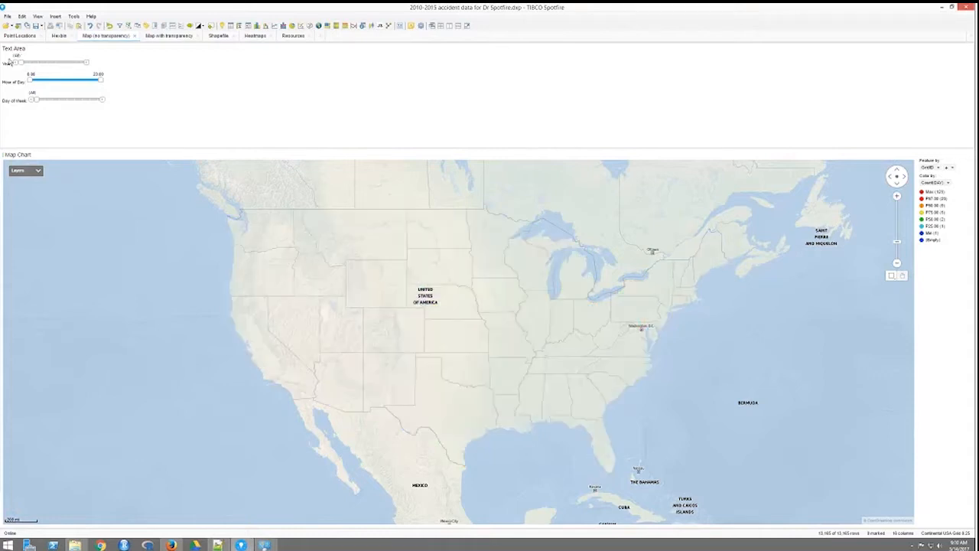
Compare accident density for the first half of the day, the morning and the late afternoon to evening, and restore the full Hour of Day range.
drag(98, 80, 64, 82)
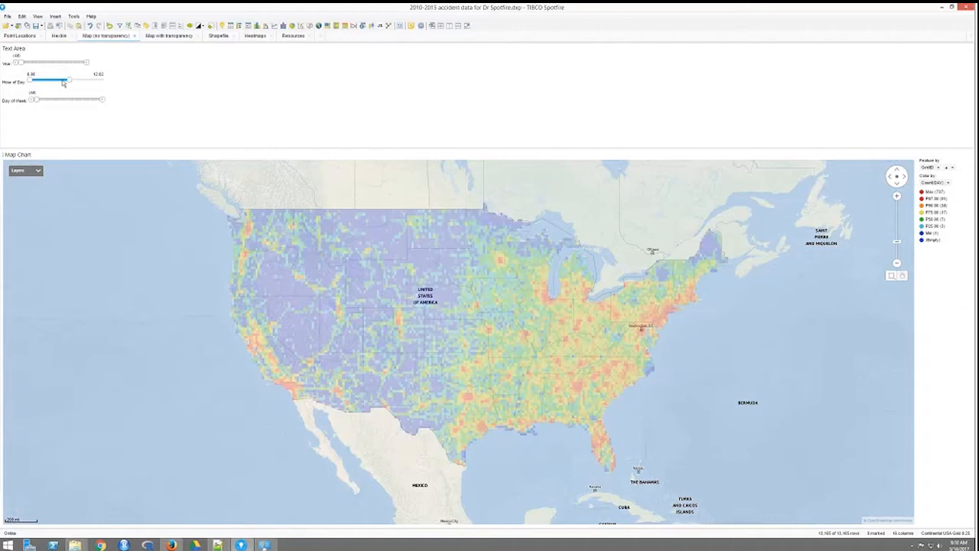
mouse_move(64, 83)
mouse_down()
mouse_move(41, 87)
mouse_move(60, 83)
mouse_up()
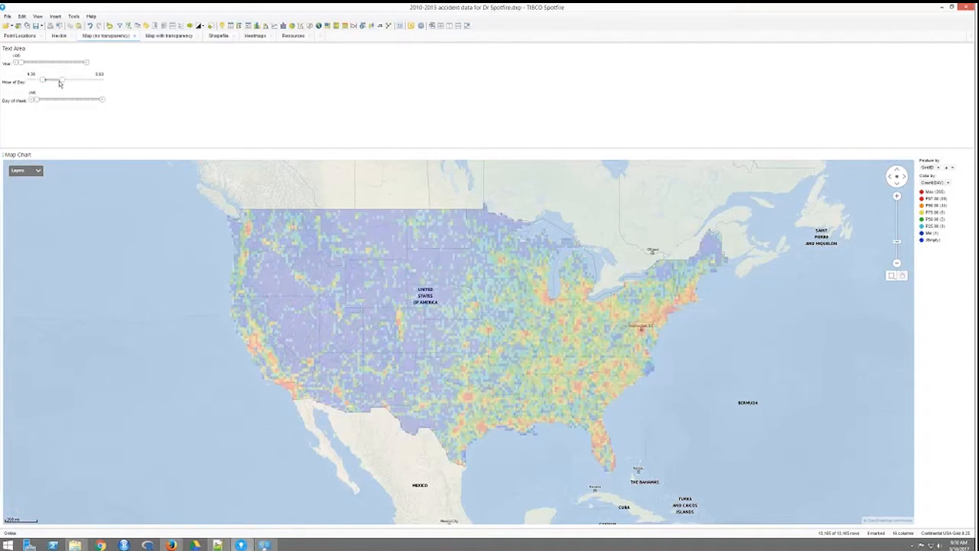
drag(60, 83, 85, 84)
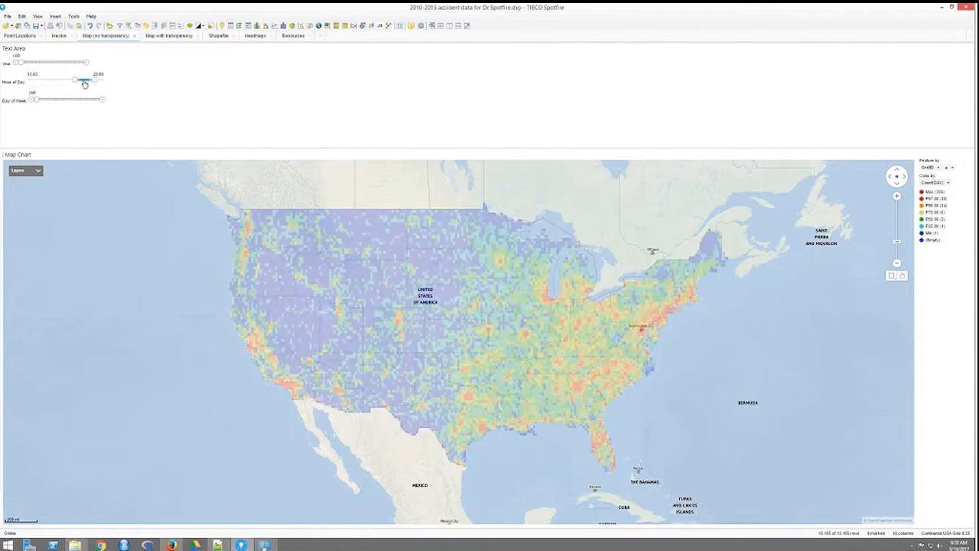
drag(85, 84, 23, 83)
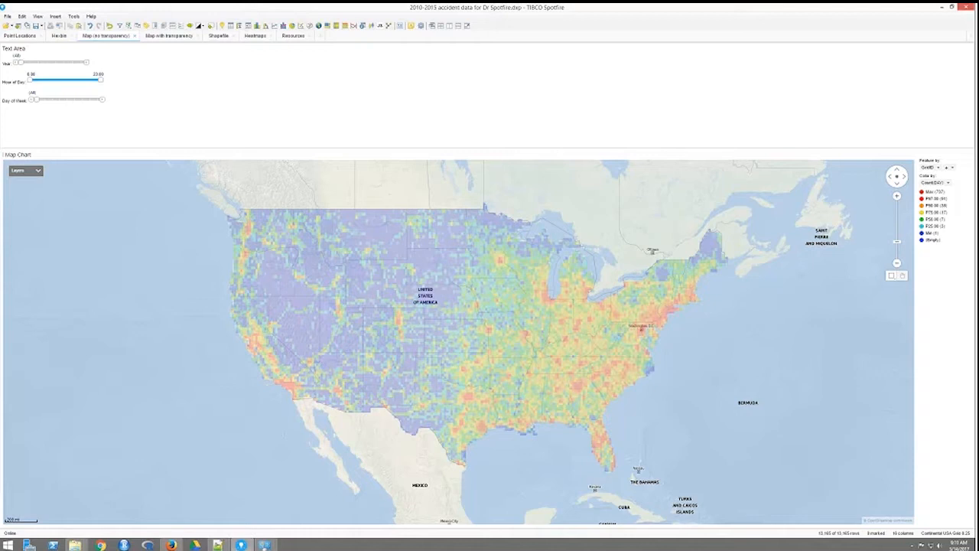
Enlarge the map chart's area slightly, review the layers in its properties and close them.
drag(265, 150, 264, 135)
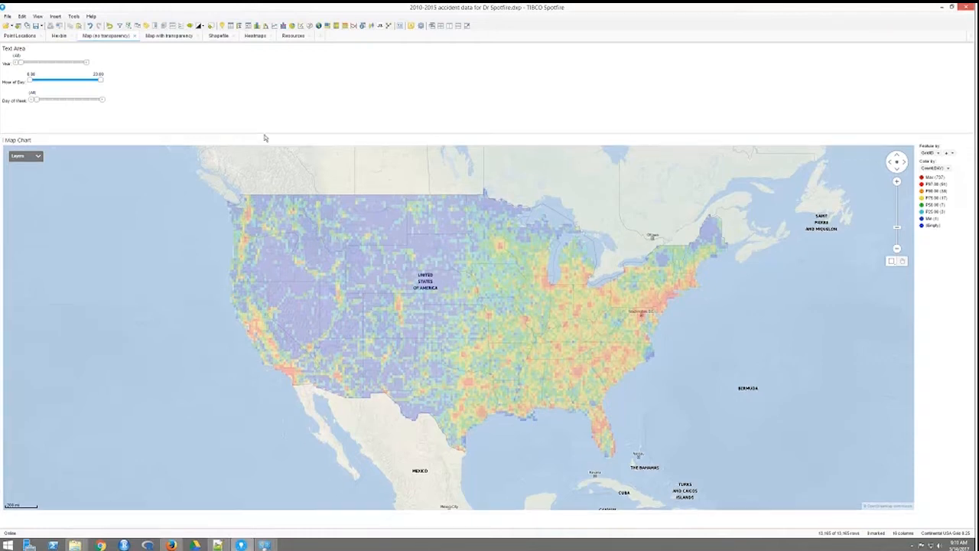
right_click(200, 334)
click(223, 384)
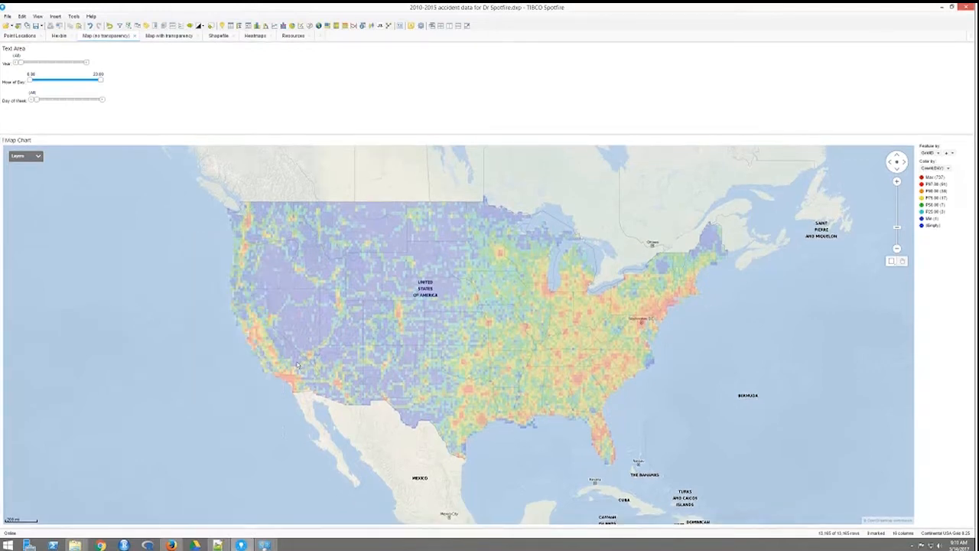
click(388, 224)
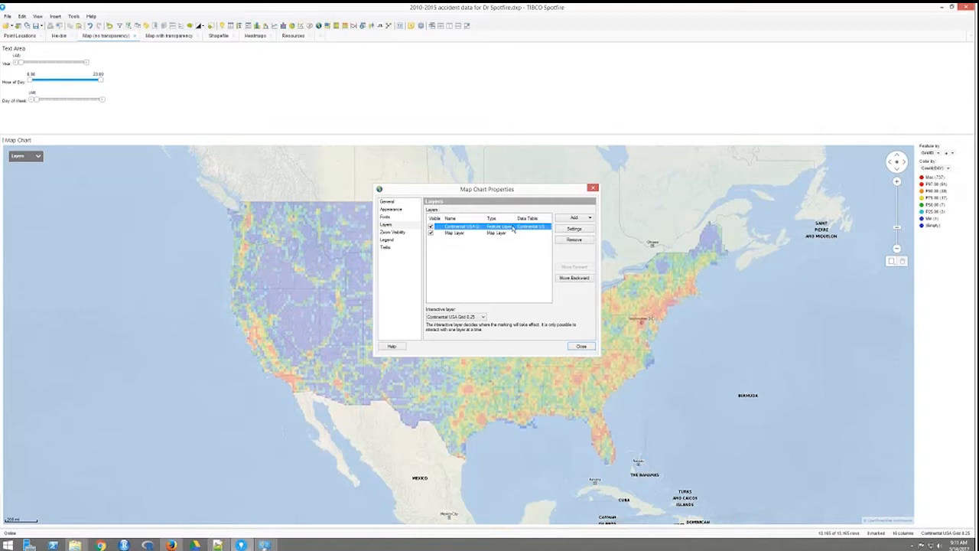
click(586, 347)
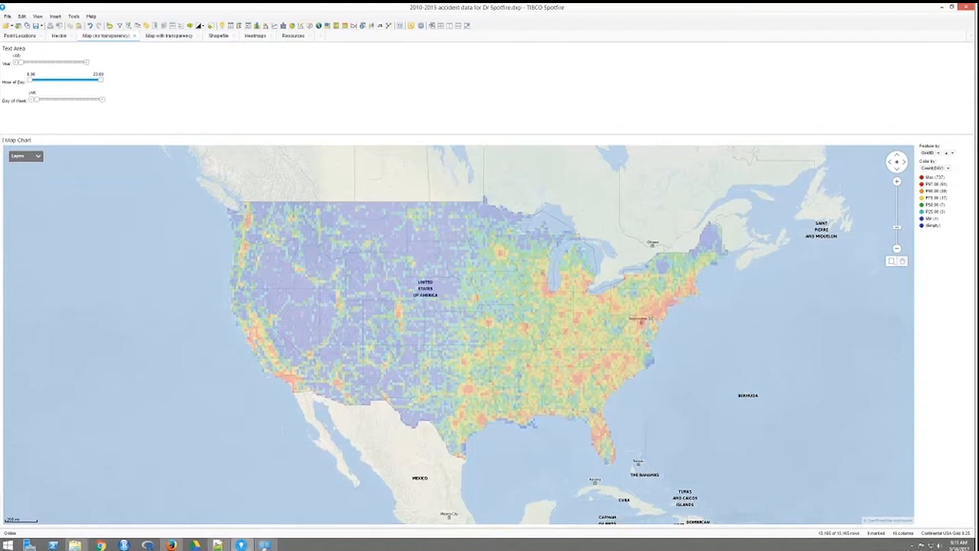
Filter the non-transparent gridded map to the year 2010 and check the count of an empty cell in the northern plains.
drag(47, 62, 27, 65)
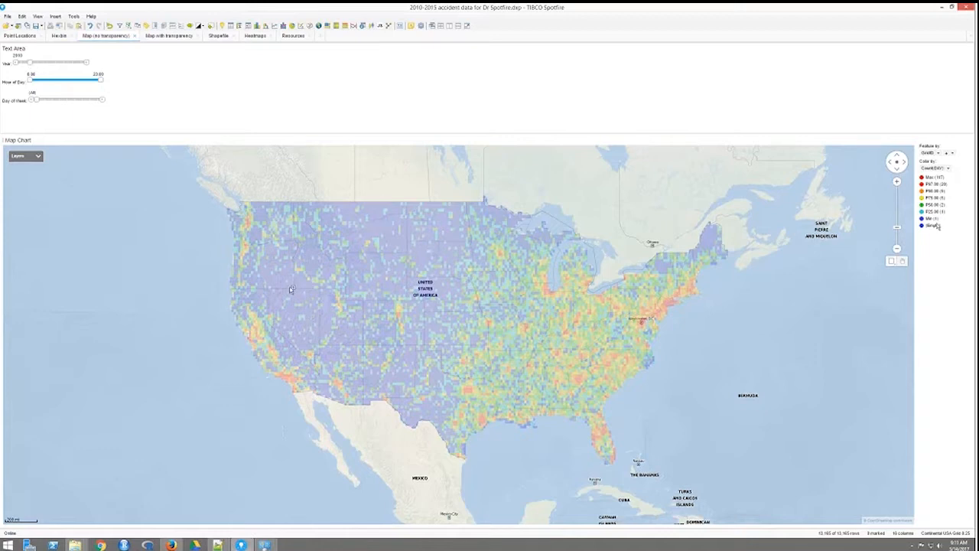
mouse_move(934, 228)
mouse_move(376, 227)
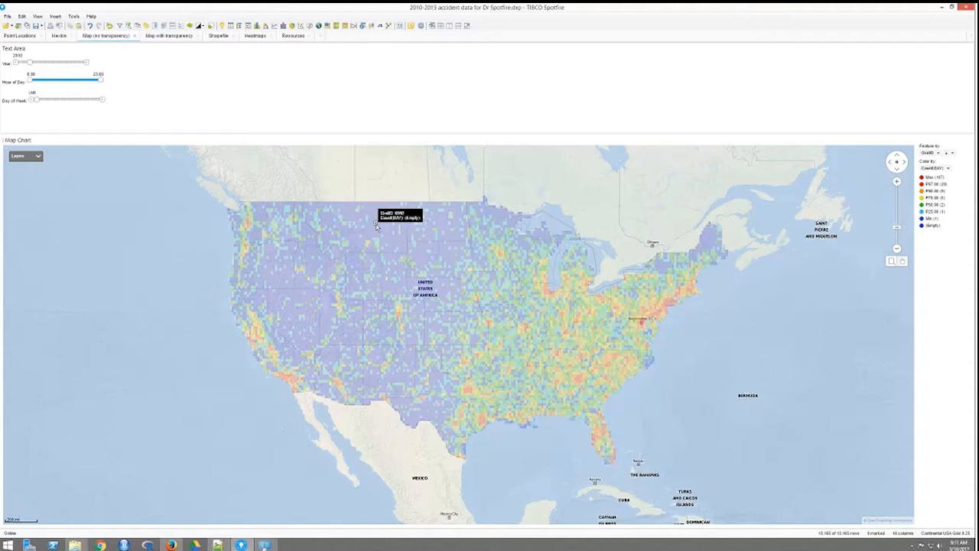
Open the Map with transparency page, enlarge its map chart area and reposition the map around the United States.
click(169, 37)
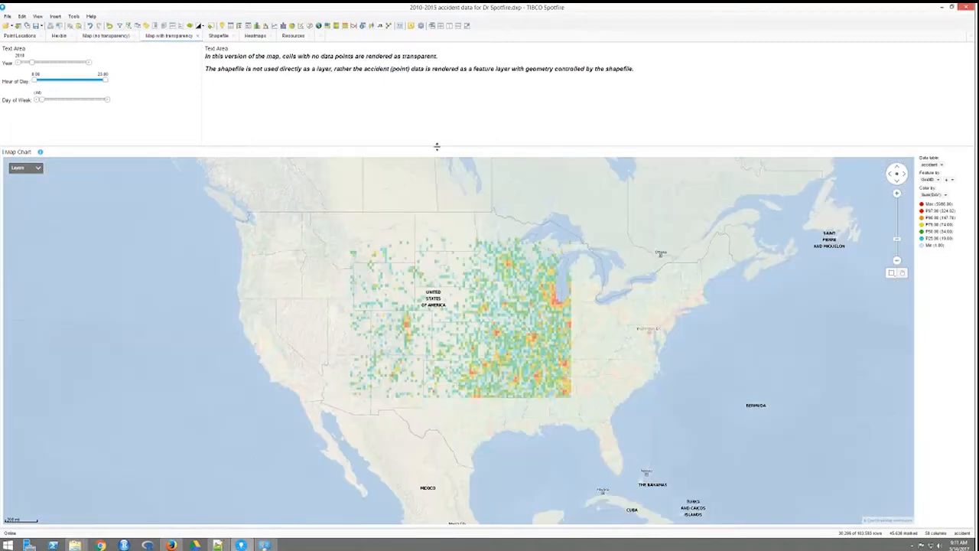
drag(437, 146, 440, 118)
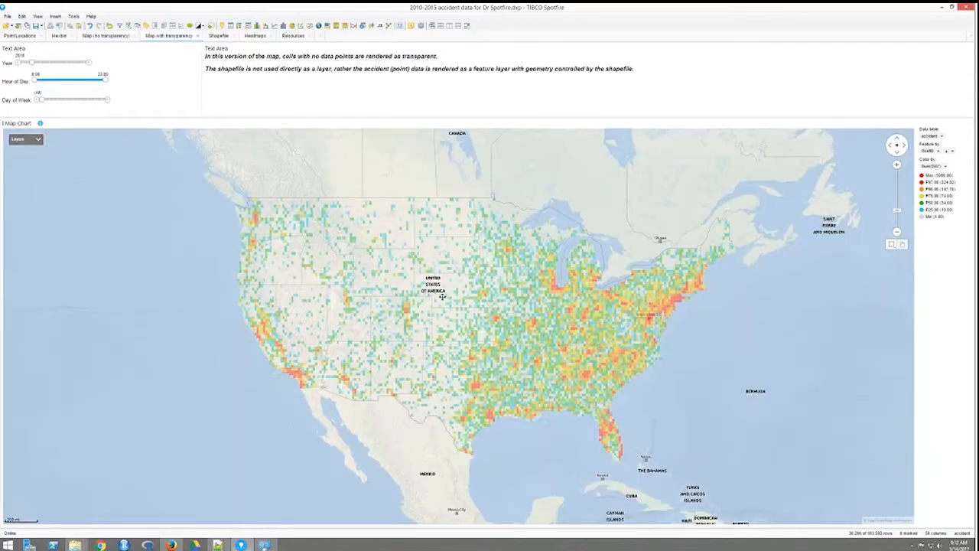
drag(442, 296, 358, 319)
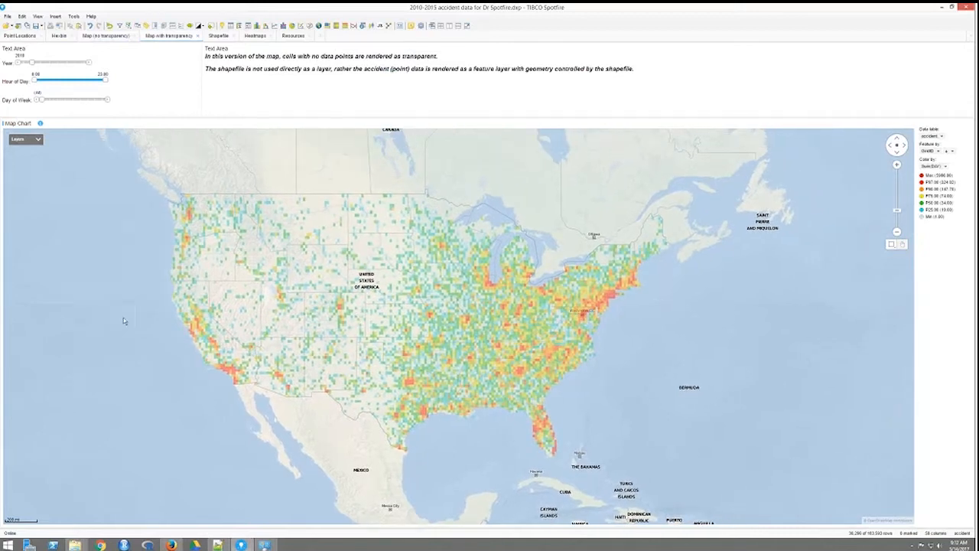
Compare the transparent map's accident density across years from 2010 to 2014, and restore all years.
click(32, 65)
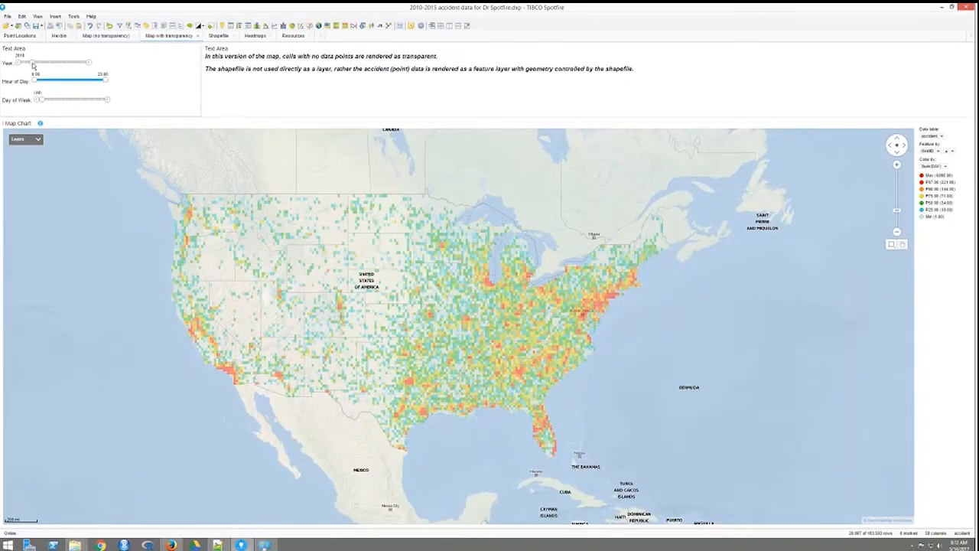
drag(32, 65, 49, 64)
drag(49, 64, 75, 65)
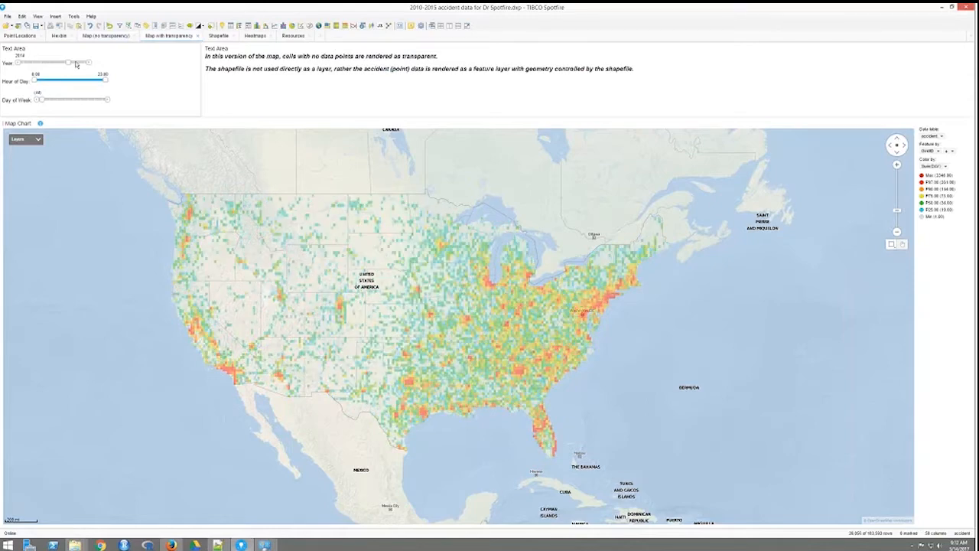
drag(76, 65, 22, 64)
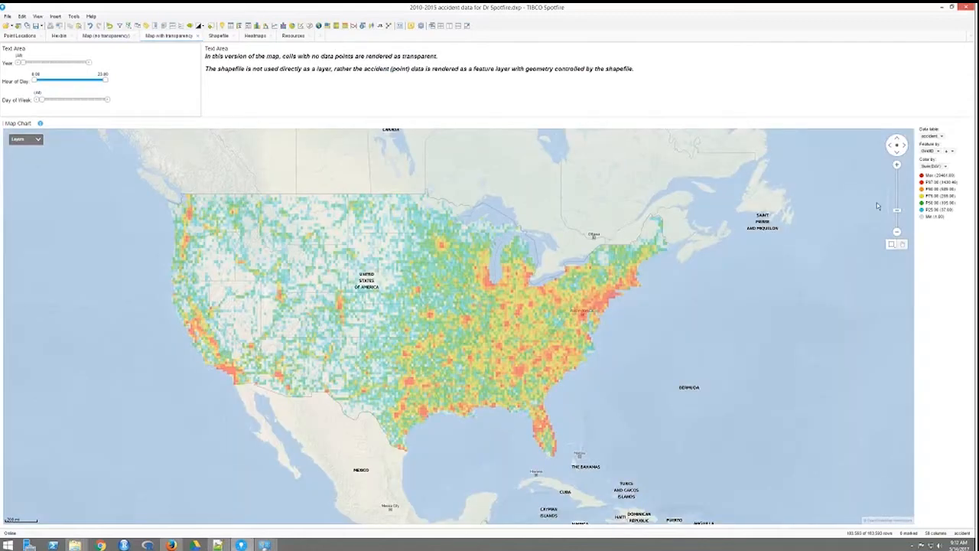
Inspect the transparent empty cells over the central United States up close and return to the whole-country view.
click(898, 165)
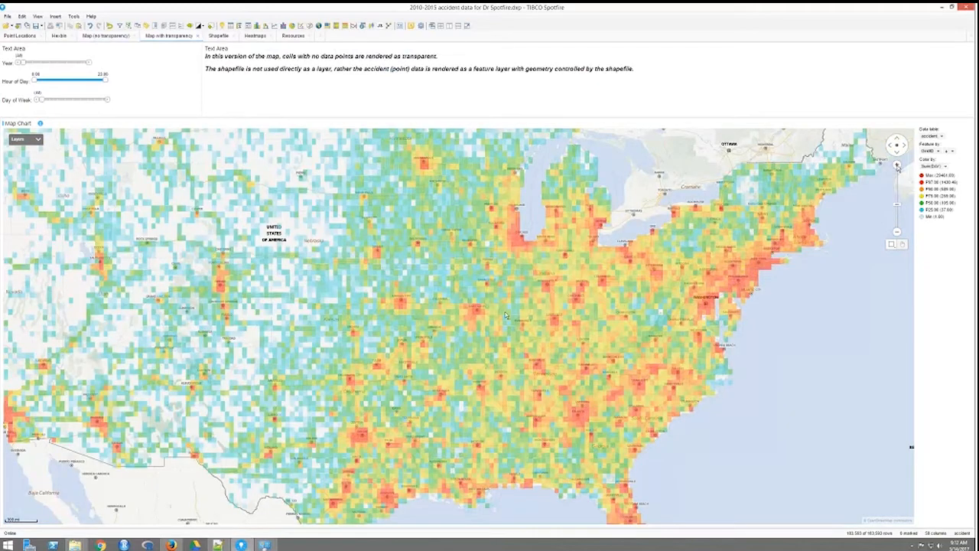
click(899, 165)
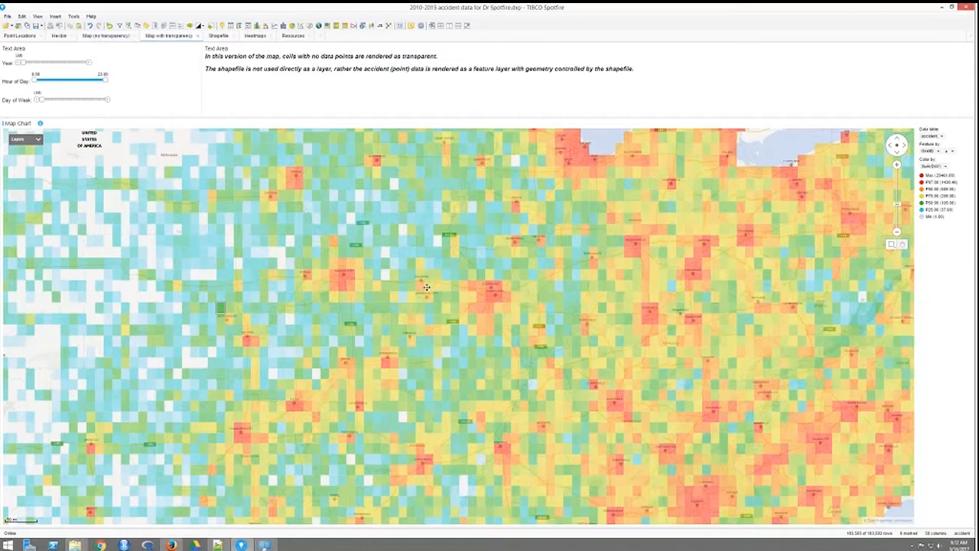
drag(73, 356, 323, 337)
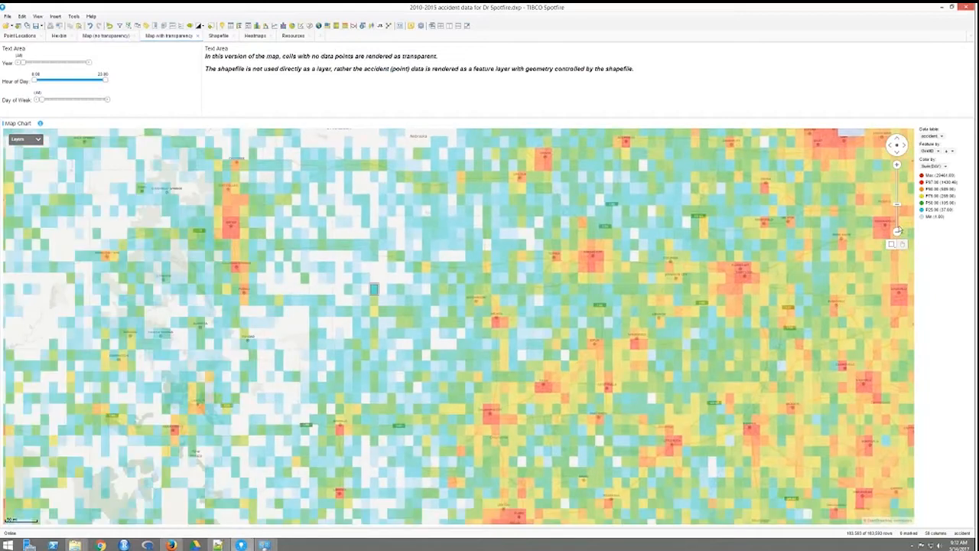
click(899, 230)
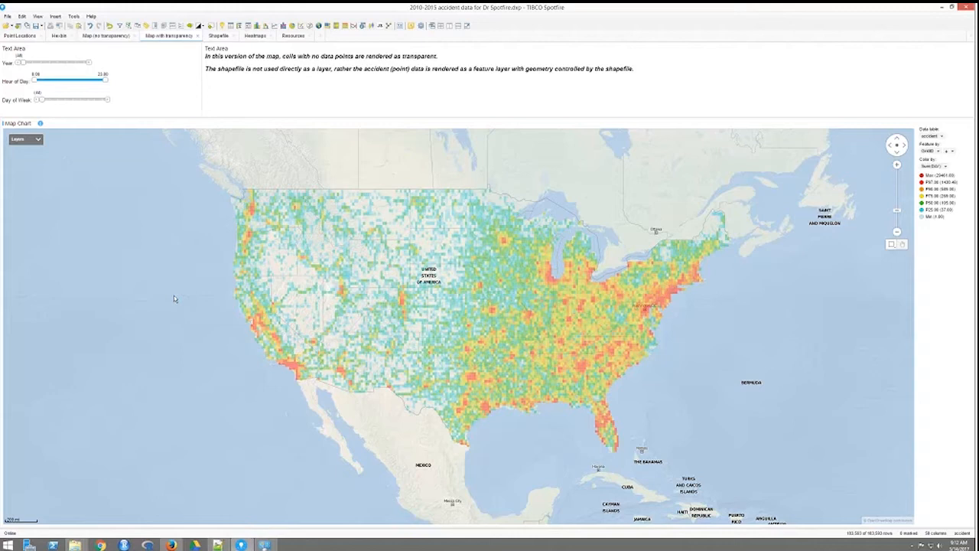
Review the layer list in the transparent map's properties and select the accident feature layer.
right_click(160, 242)
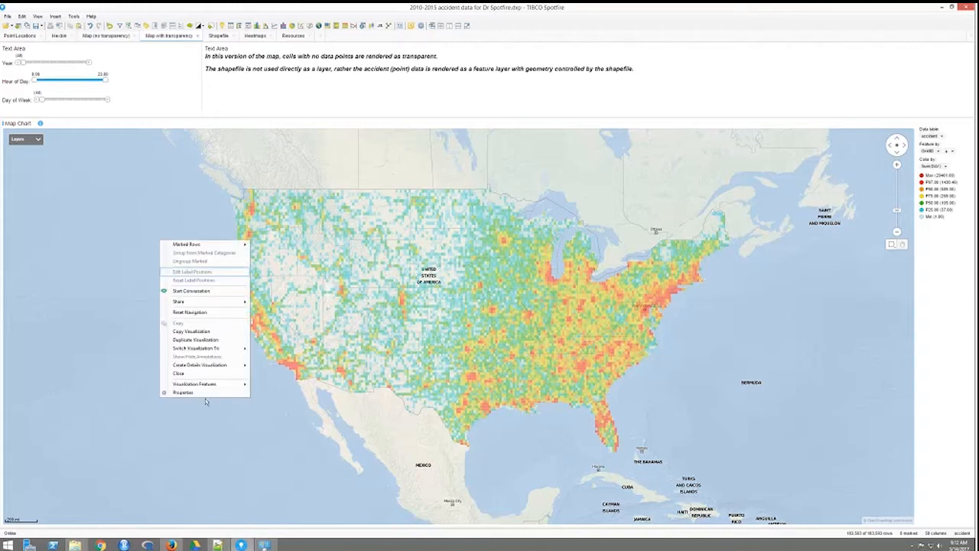
click(185, 393)
drag(436, 193, 645, 212)
click(604, 242)
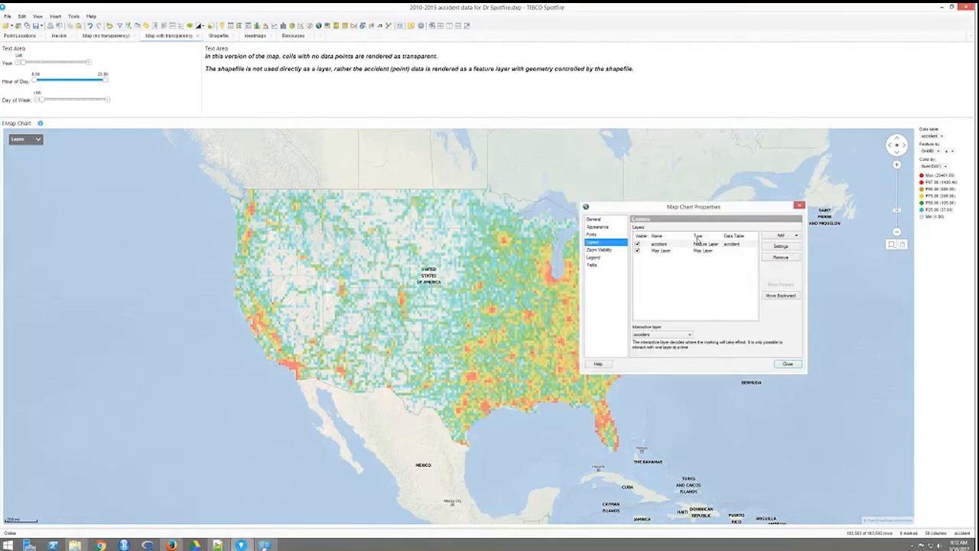
click(665, 245)
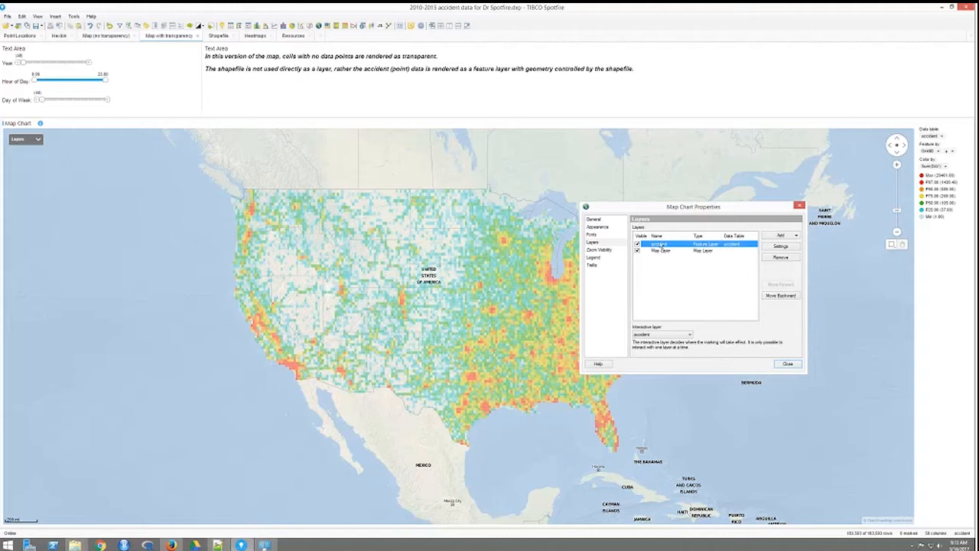
Examine the accident feature layer's data and geocoding settings, and close the settings and map properties.
click(780, 247)
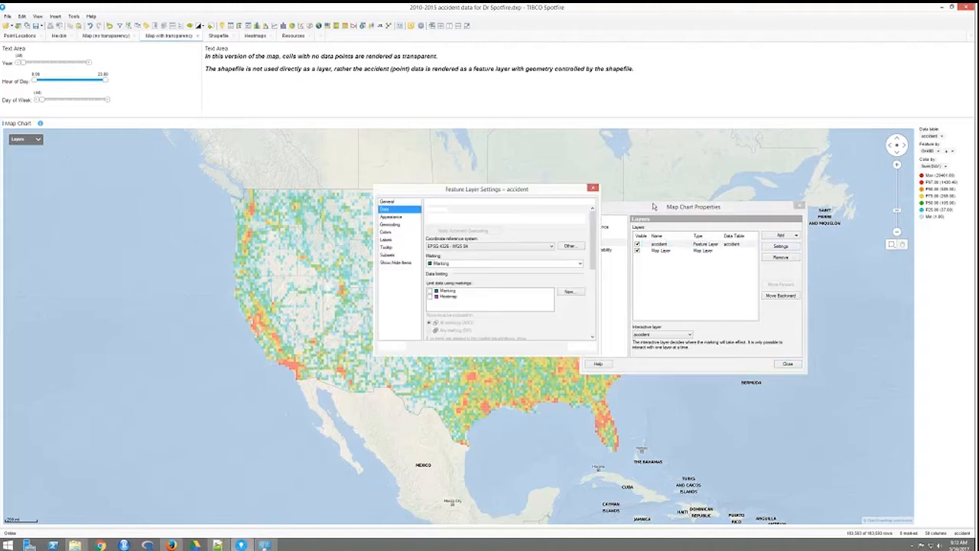
drag(459, 188, 657, 257)
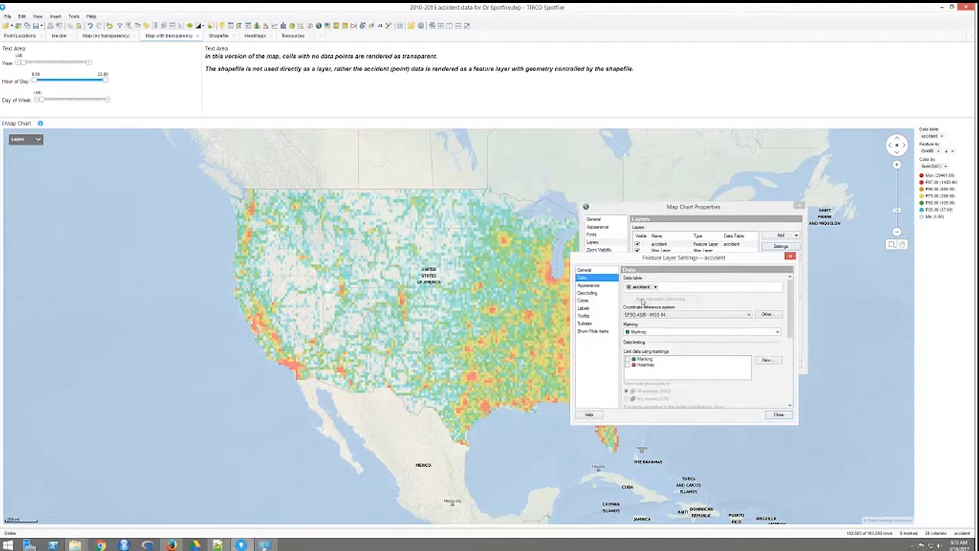
click(593, 294)
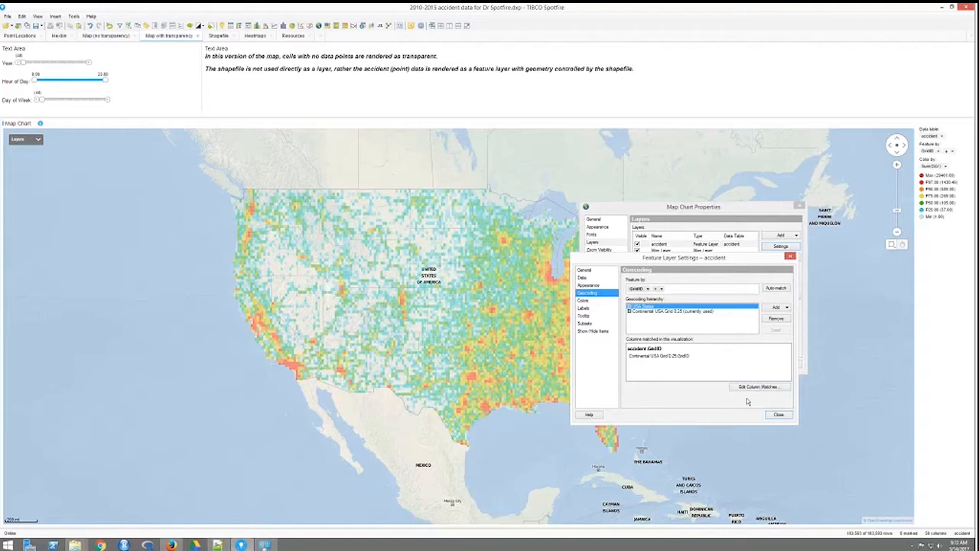
click(779, 414)
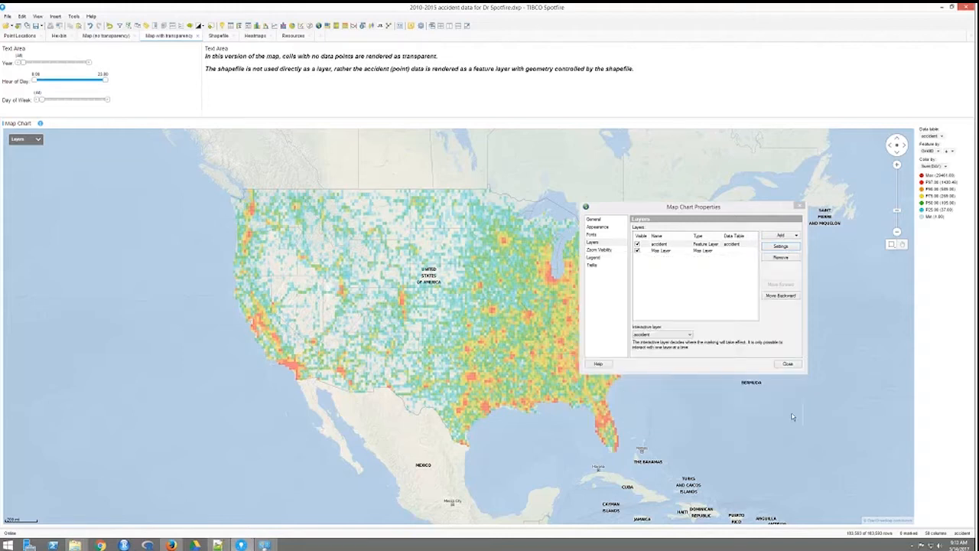
click(789, 363)
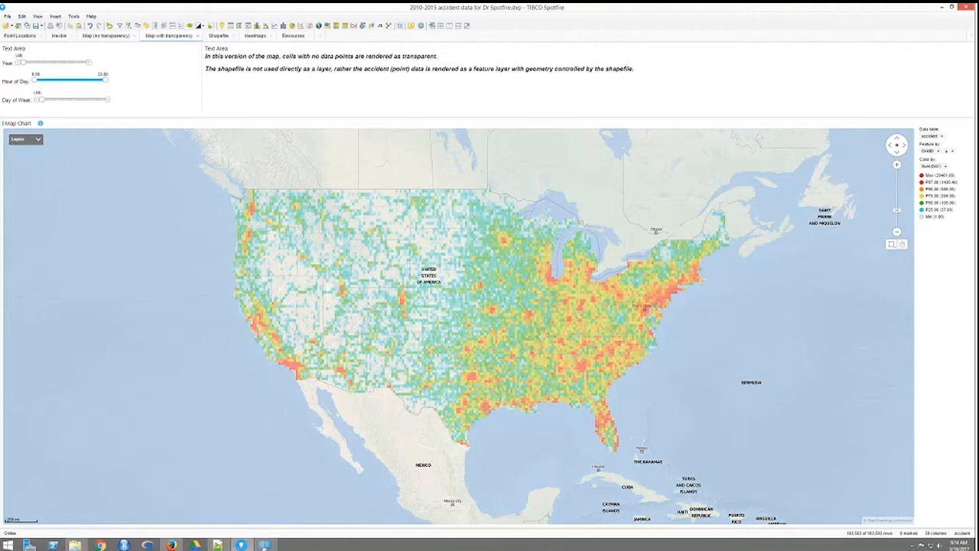
Compare the non-transparent gridded map with the transparent version.
click(105, 36)
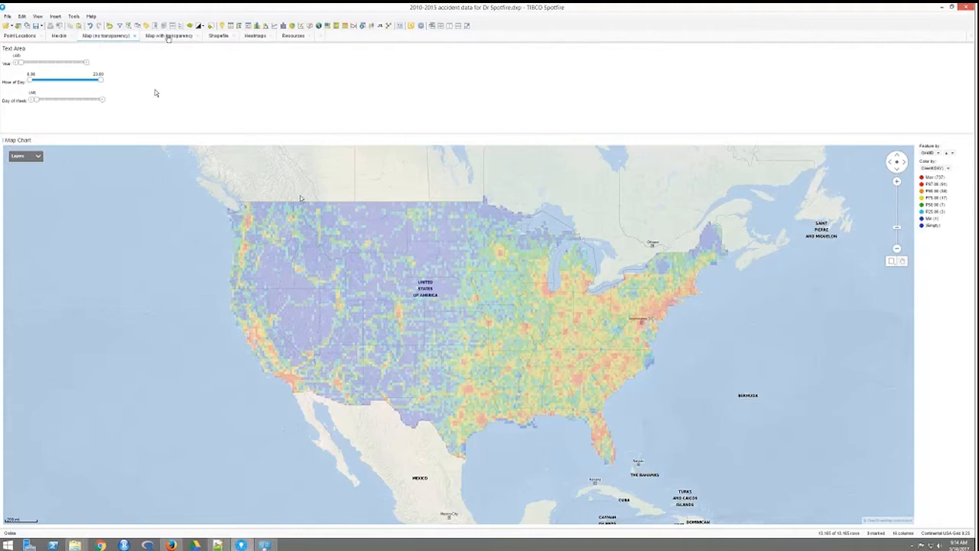
click(168, 36)
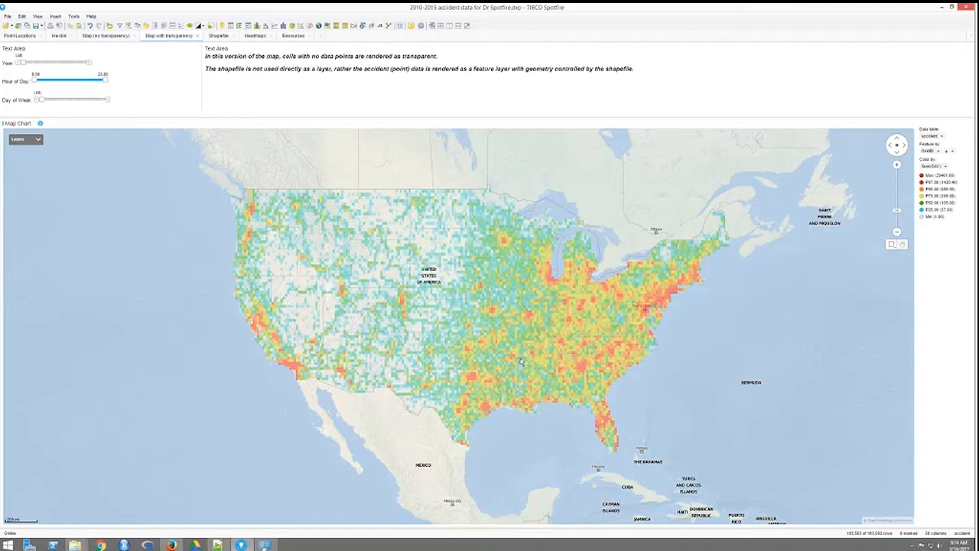
mouse_move(520, 359)
On the Shapefile page, browse the COUNTIES data in a temporary table and remove that table.
click(220, 37)
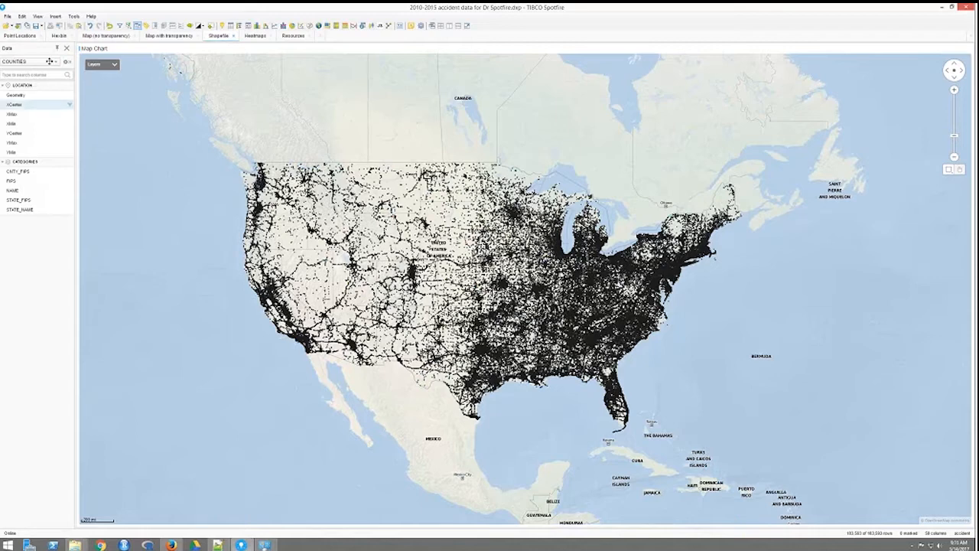
click(231, 26)
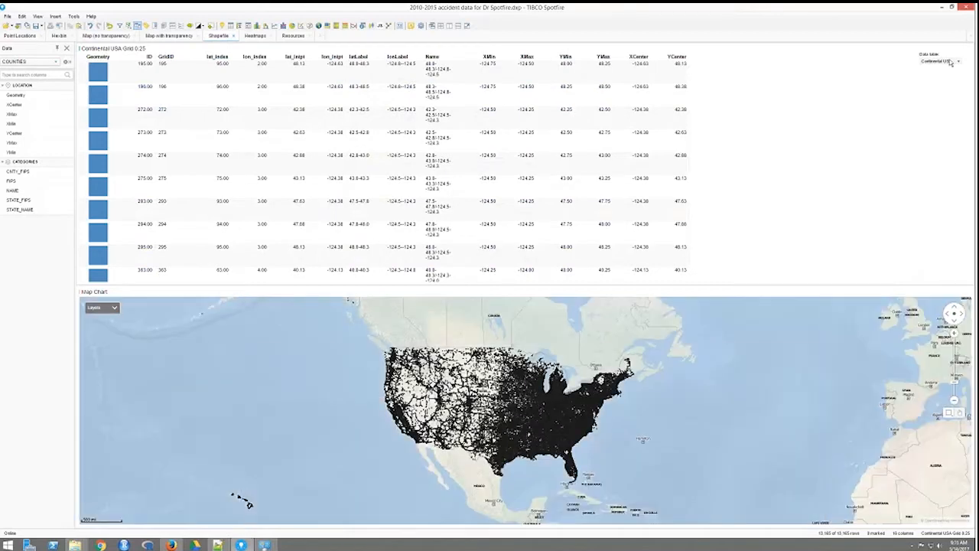
click(951, 62)
click(931, 83)
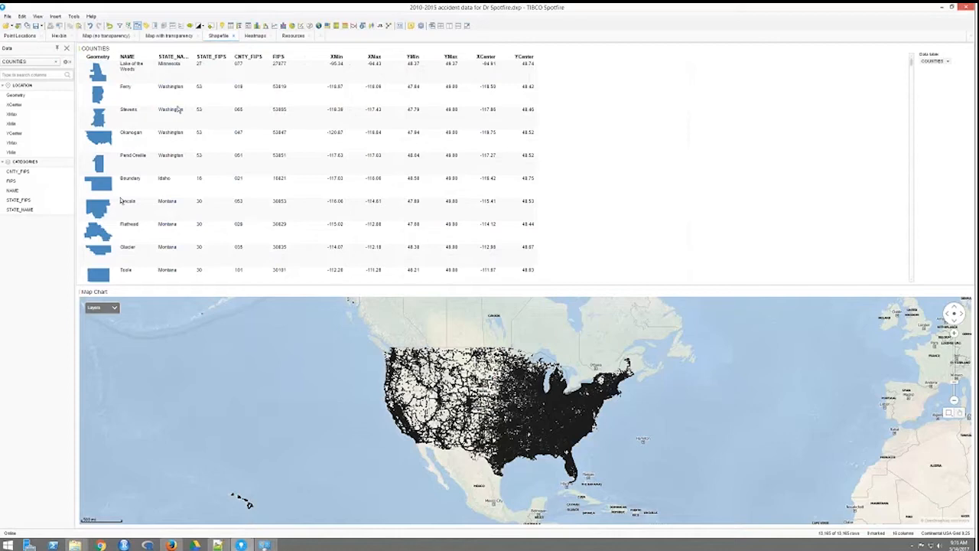
scroll(120, 201, down, 5)
scroll(120, 201, down, 10)
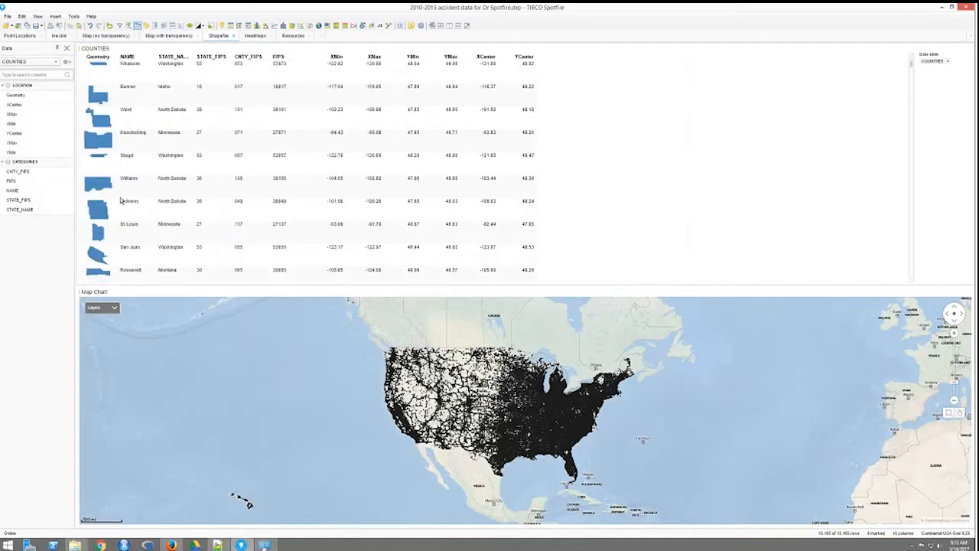
scroll(120, 201, down, 10)
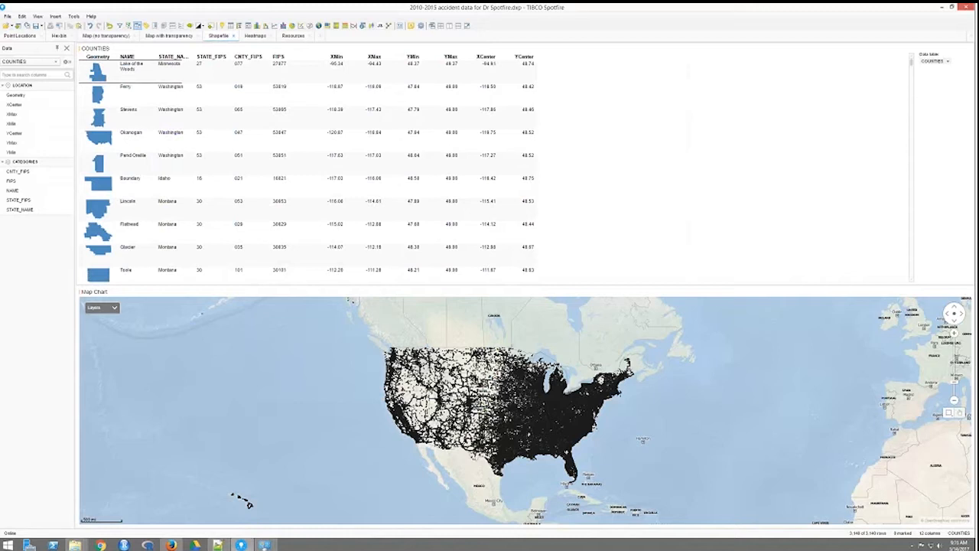
right_click(632, 144)
click(651, 249)
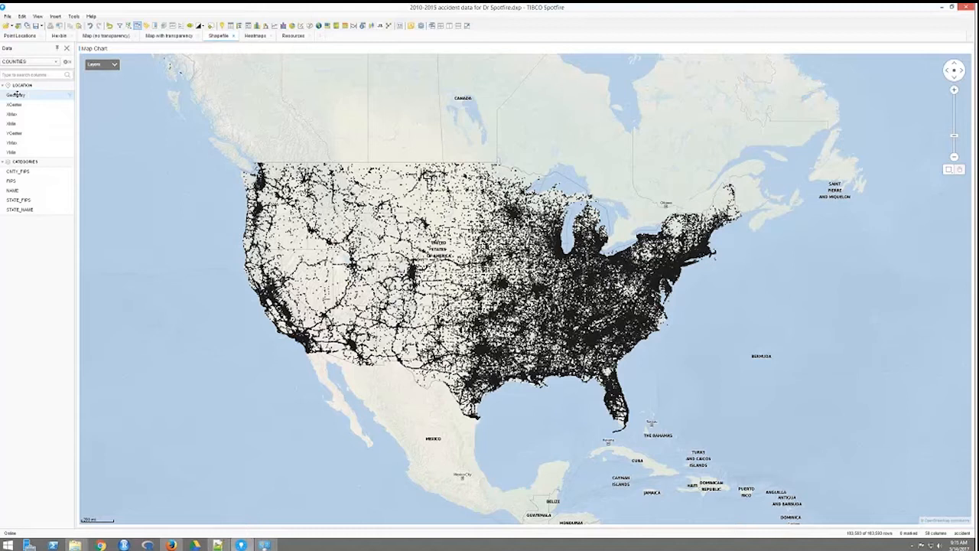
Add the COUNTIES Geometry column to the Shapefile page's map as a layer and enlarge the view of the Americas.
click(17, 94)
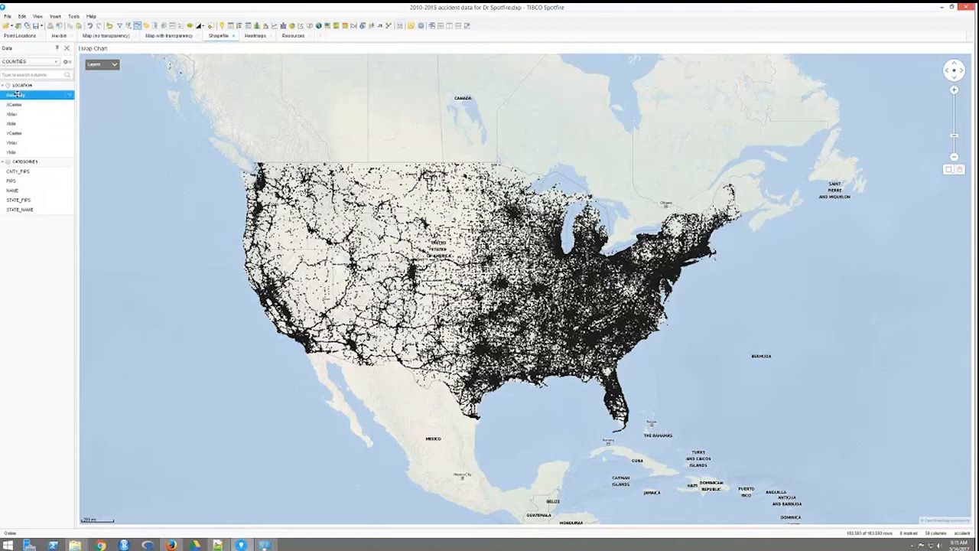
drag(34, 102, 580, 300)
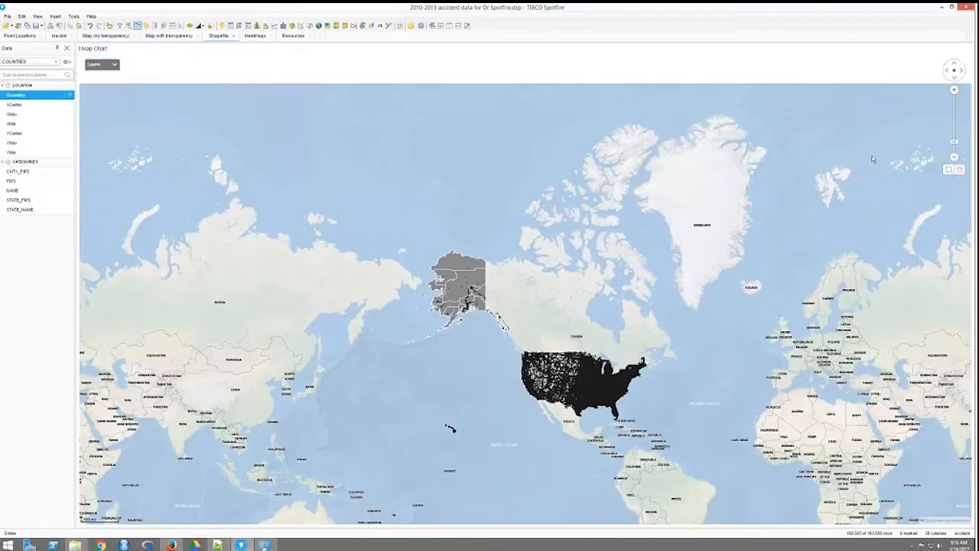
drag(651, 296, 613, 244)
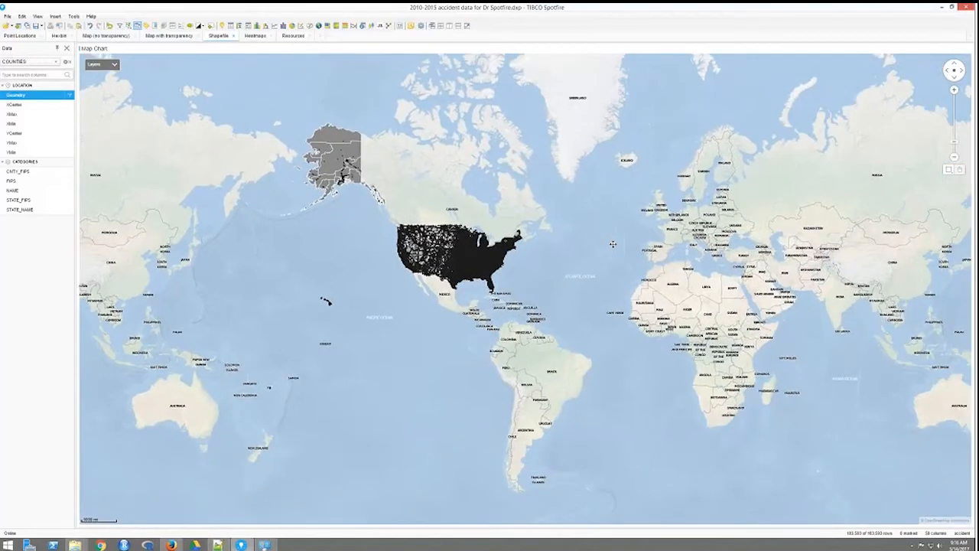
click(955, 91)
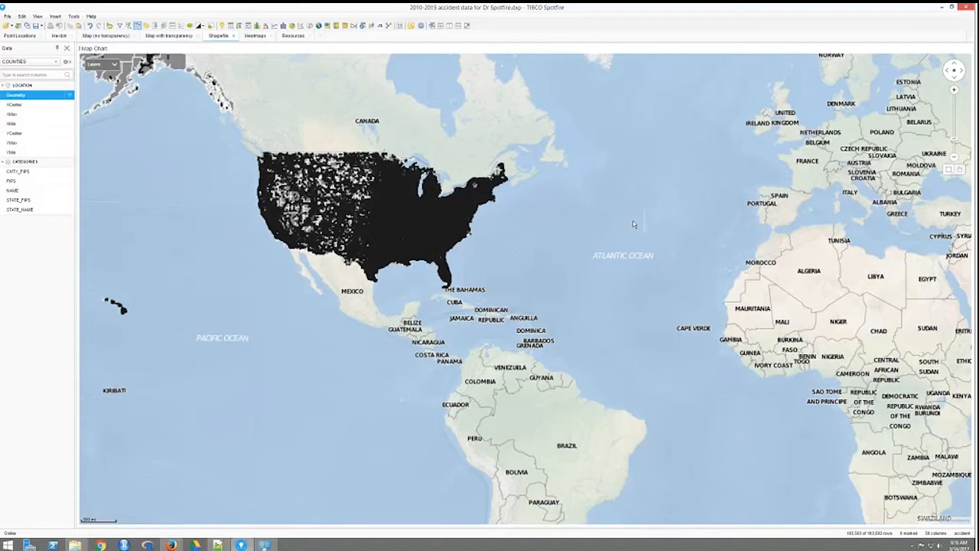
Hide the accident marker layer in the map chart's layer properties, leaving the COUNTIES feature layer shown.
right_click(540, 181)
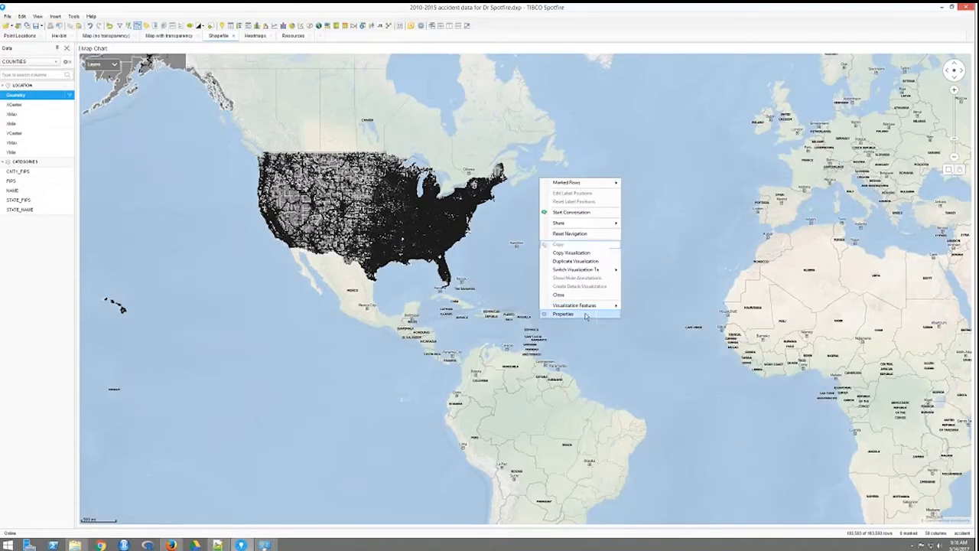
click(586, 314)
drag(502, 186, 692, 183)
click(580, 221)
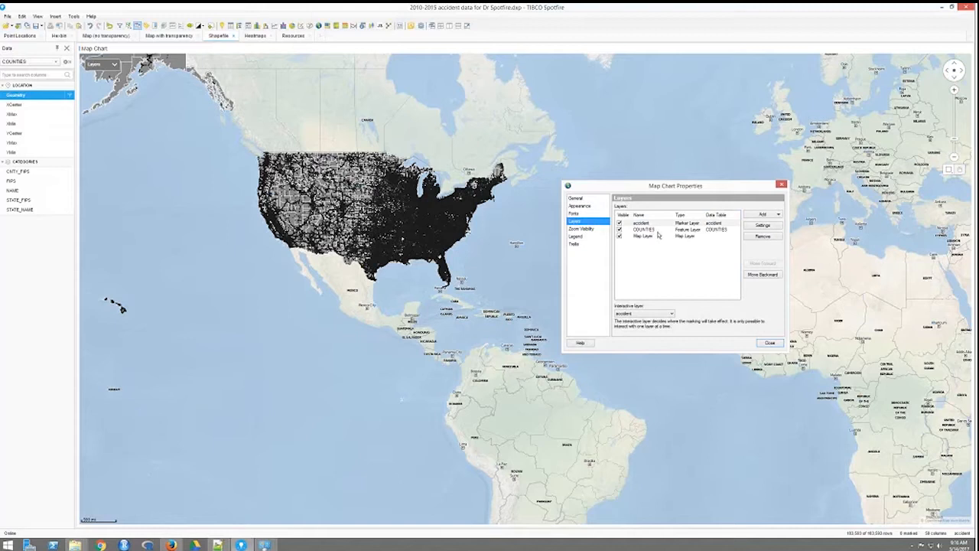
click(620, 223)
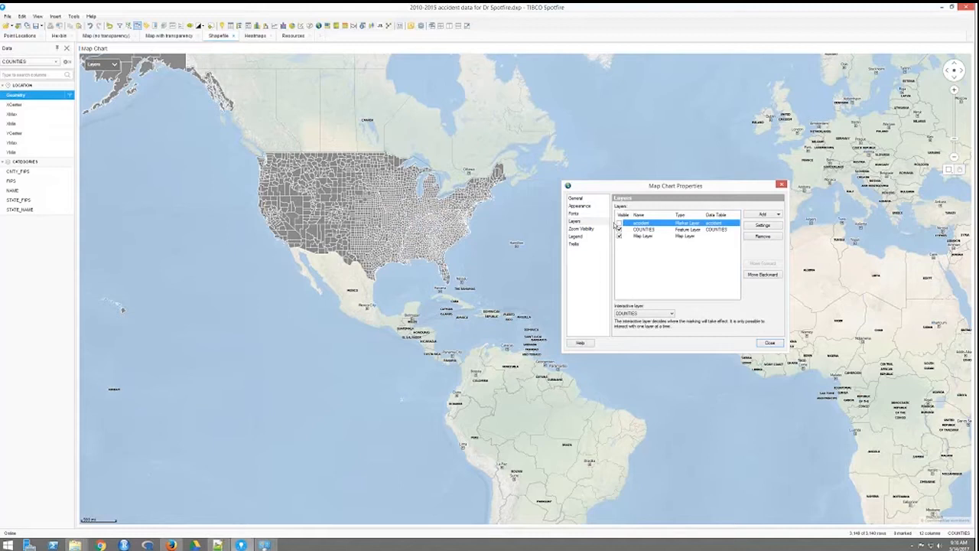
Show the accident marker layer again on the Shapefile page's map and compare it with the transparent gridded map.
click(619, 222)
key(Escape)
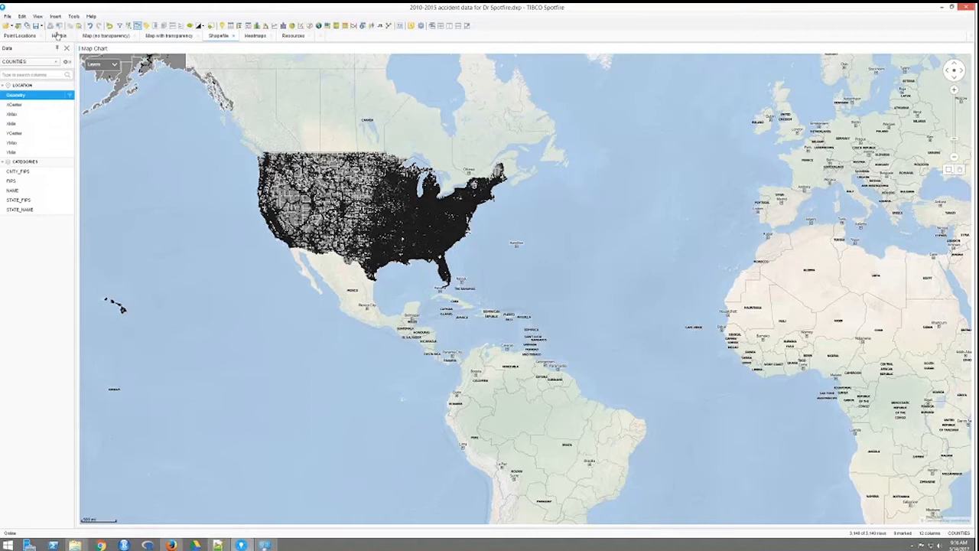
click(167, 36)
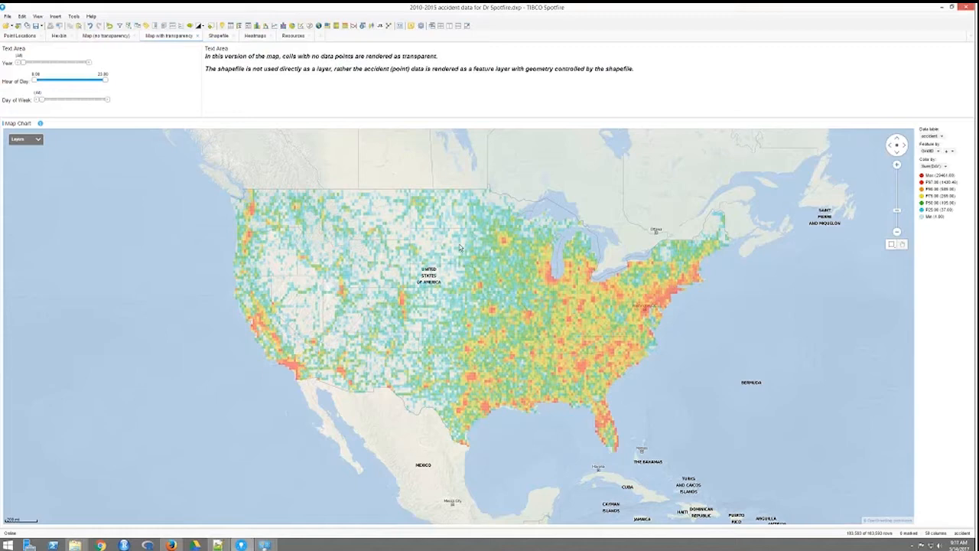
click(218, 36)
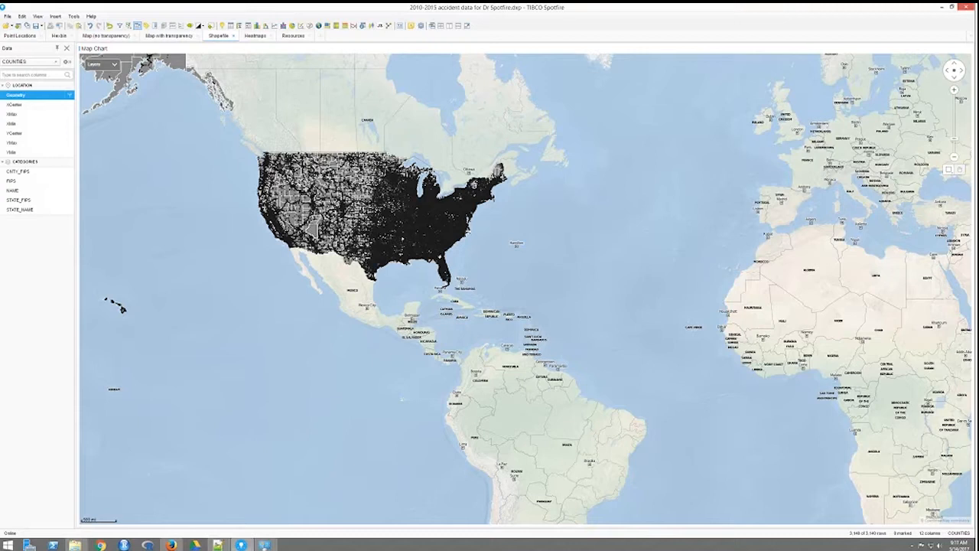
Hide the accident layer on the Shapefile page's map and revisit the non-transparent gridded map.
click(105, 64)
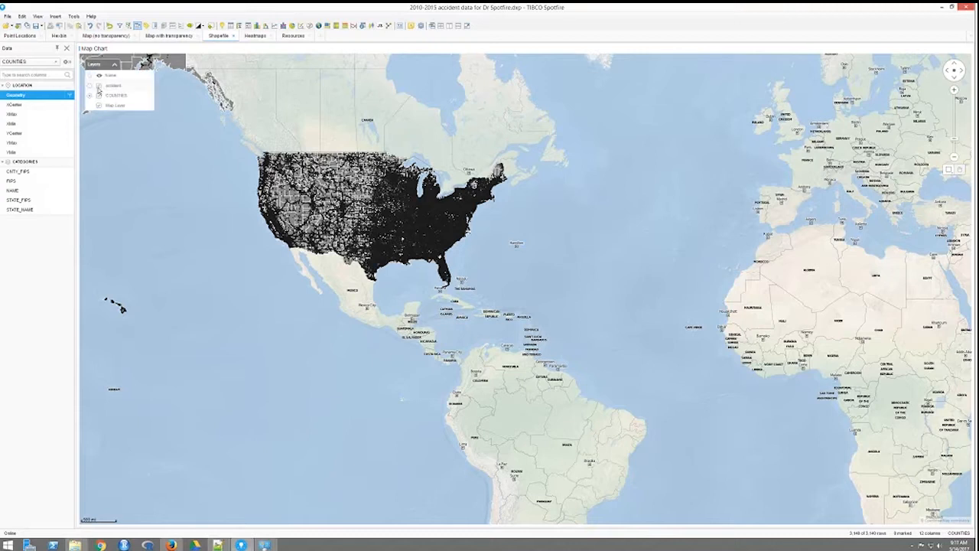
click(99, 85)
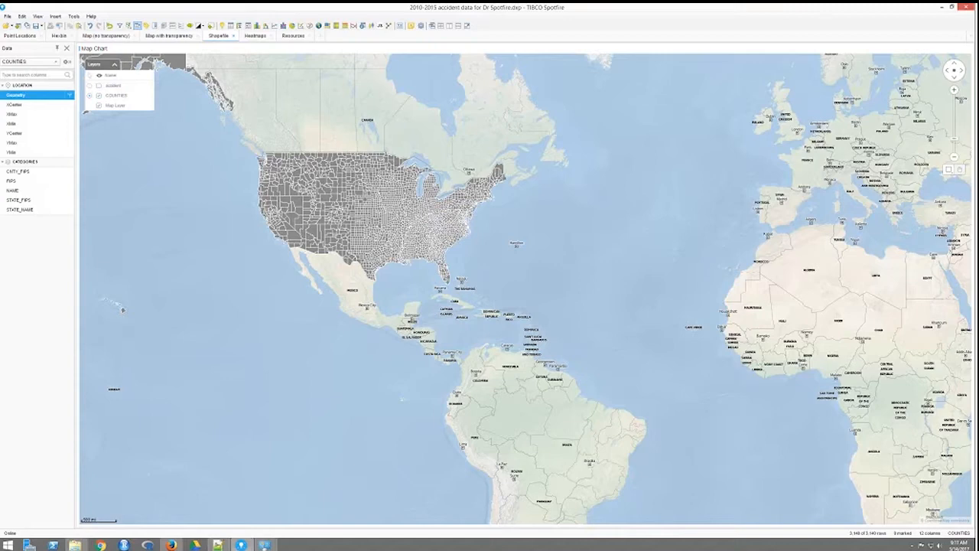
click(108, 36)
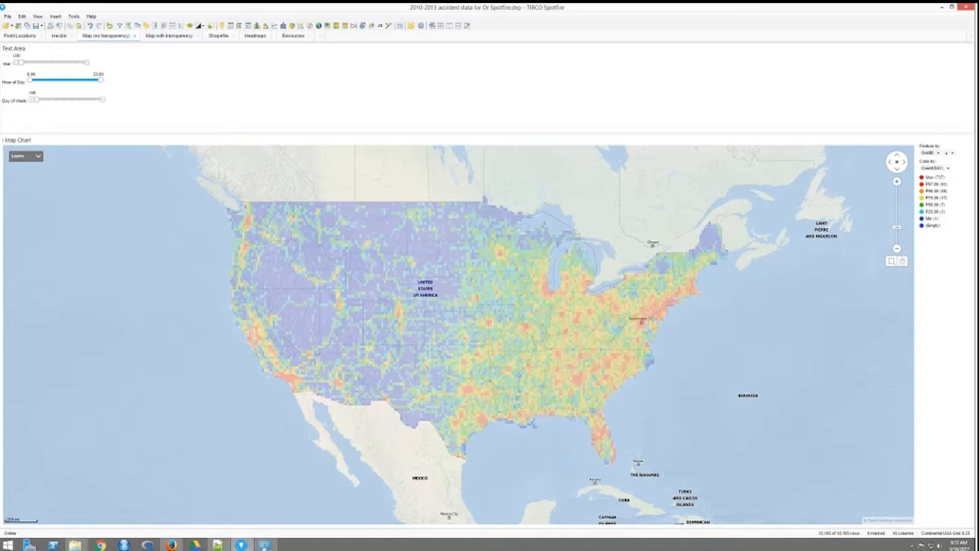
On the Heatmaps page, fit the whole United States in the map and widen the map by narrowing the heat map column.
click(255, 36)
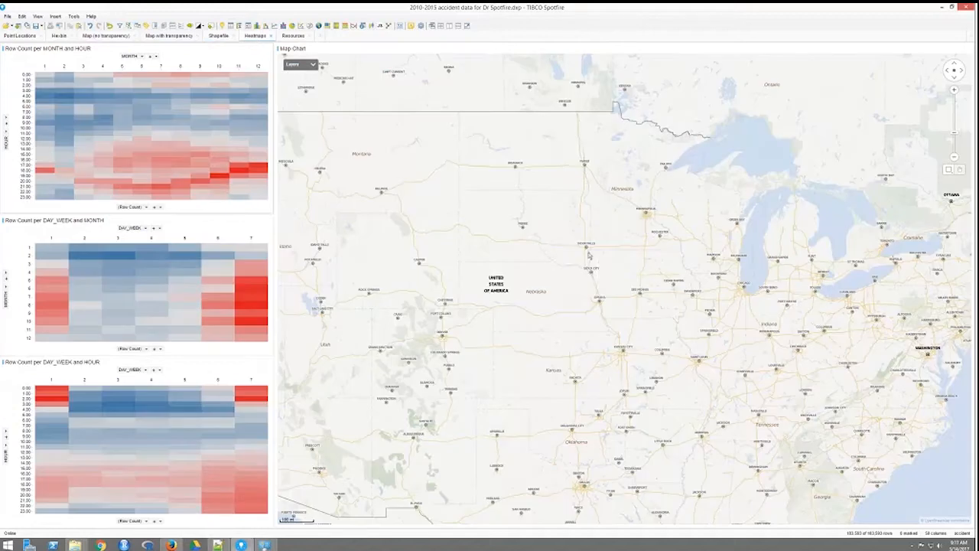
click(955, 158)
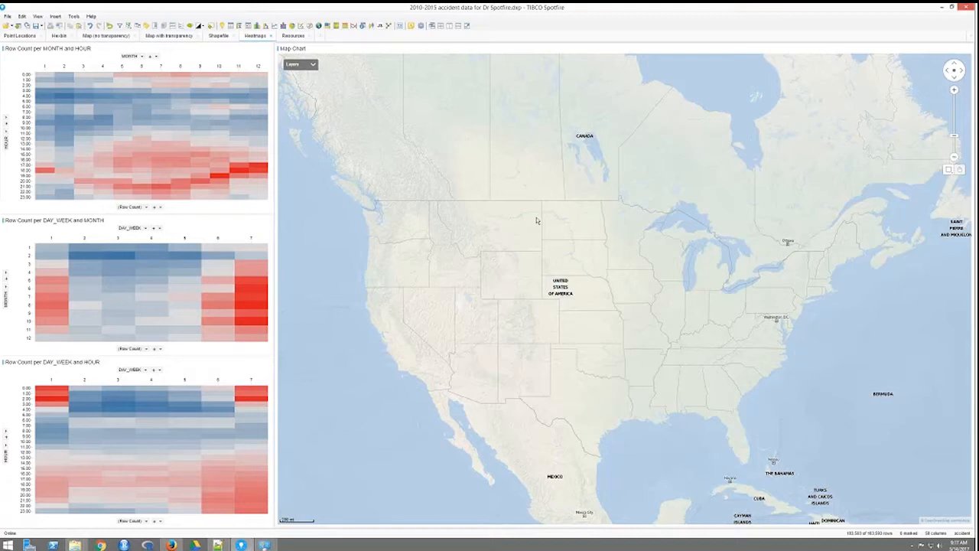
drag(271, 215, 185, 215)
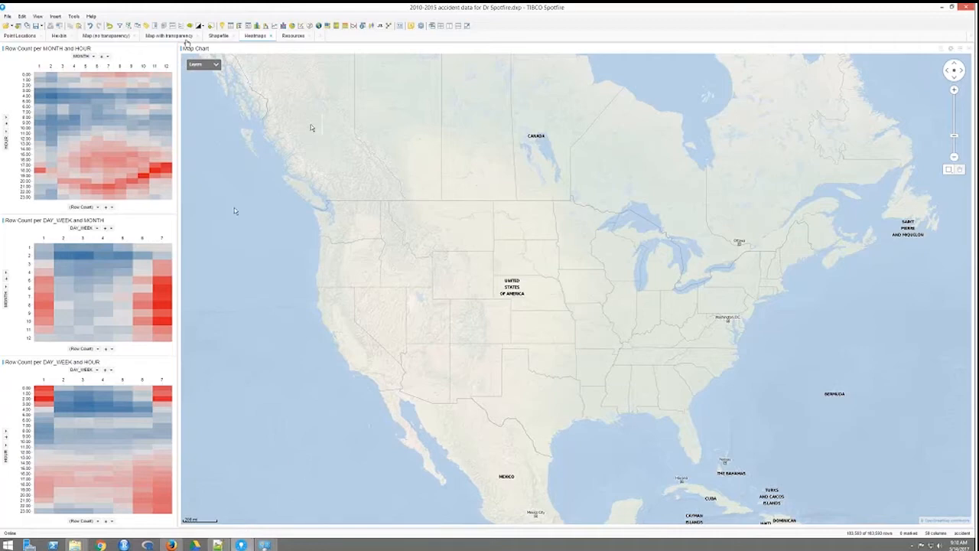
Add a temporary table to the Heatmaps page, set its data table to accident, and browse its columns.
click(231, 27)
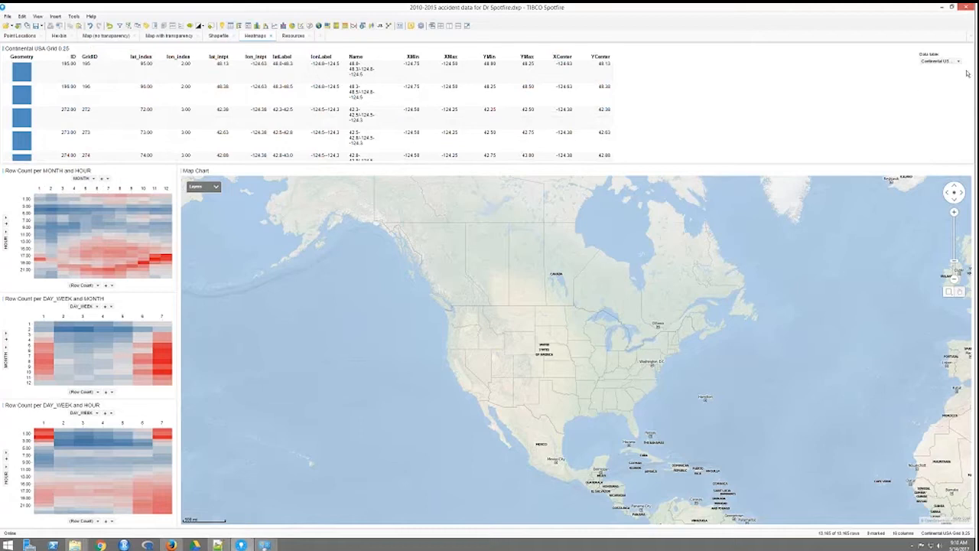
click(960, 62)
click(961, 68)
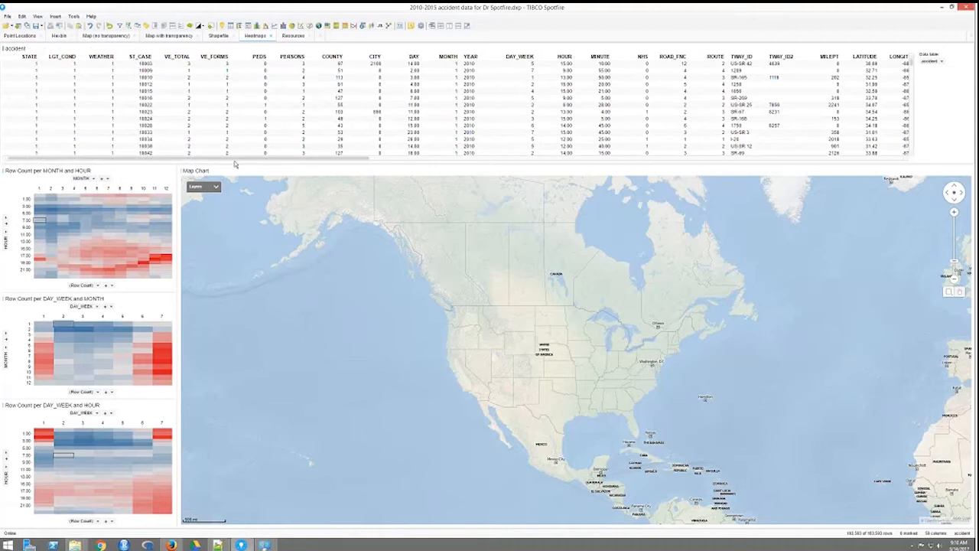
drag(235, 164, 871, 152)
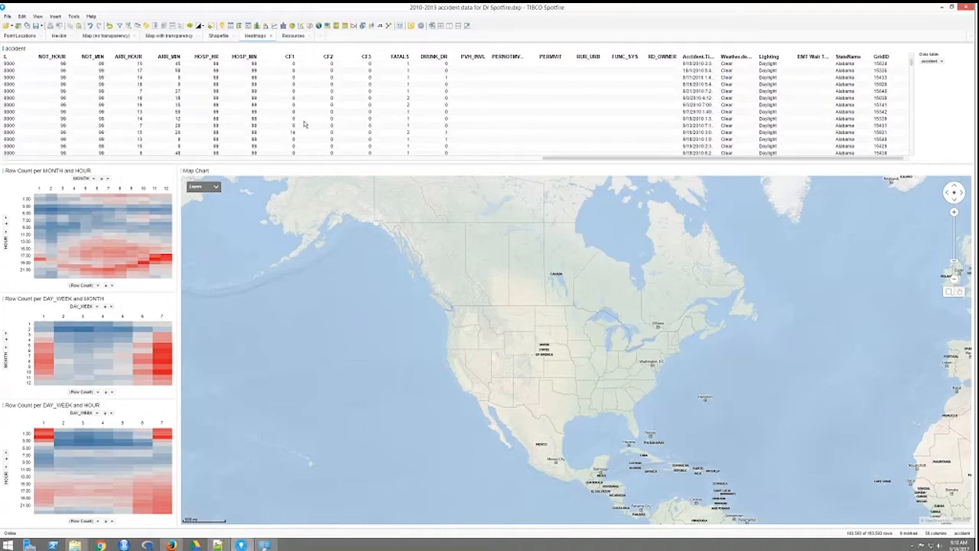
Remove the accident table from the Heatmaps page and even out the heights of the three heat maps.
right_click(556, 90)
click(597, 212)
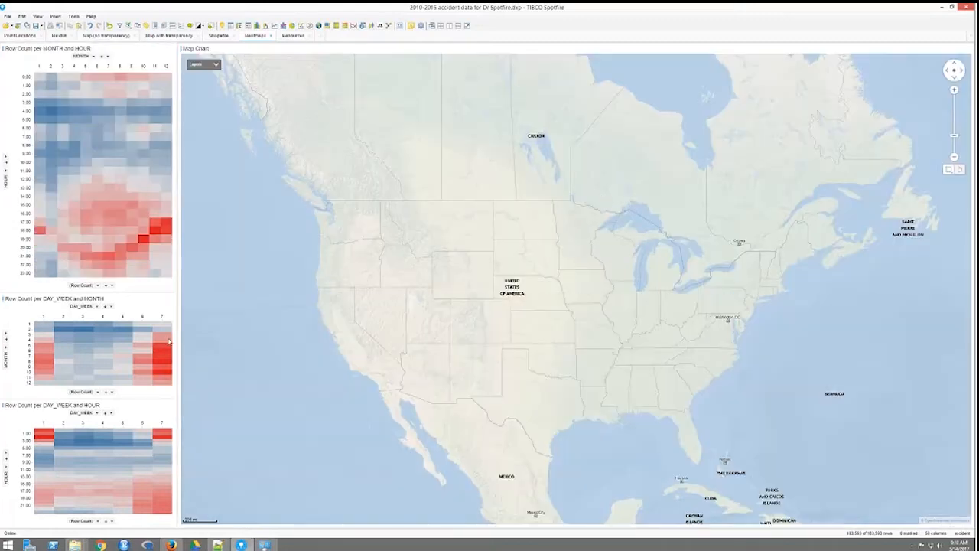
drag(150, 293, 151, 204)
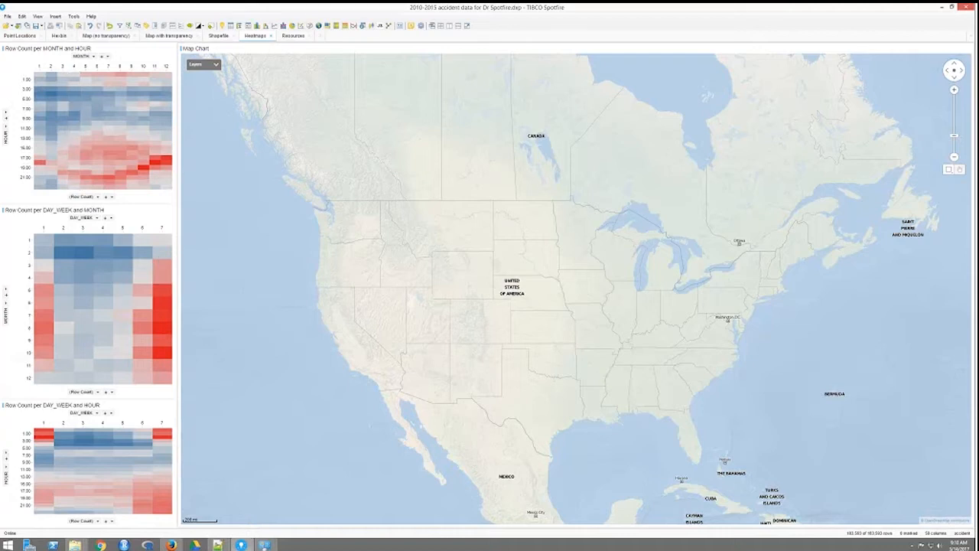
drag(161, 399, 161, 352)
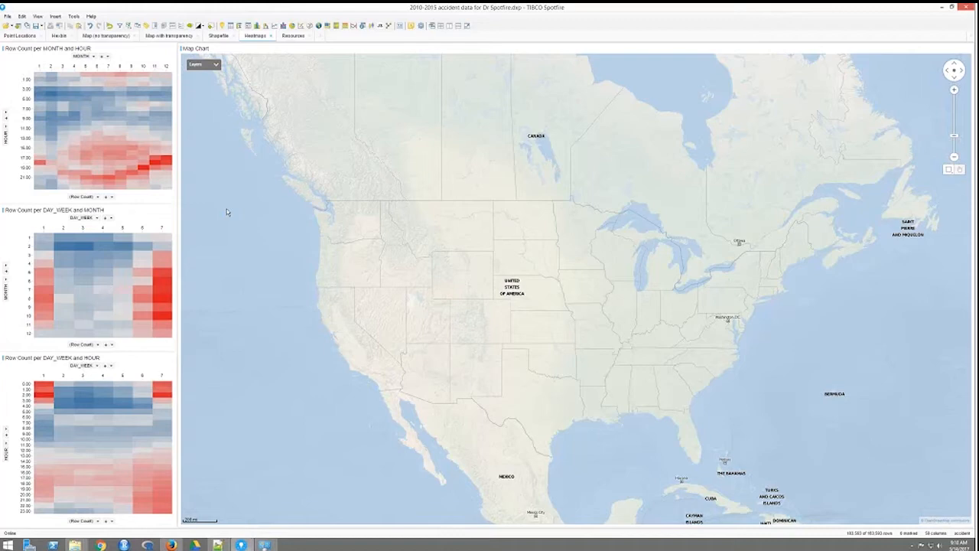
Mark the daytime cells of months 8 to 12 in the month-and-hour heat map, clear the marking, and examine the monthly and hourly patterns.
drag(121, 116, 168, 158)
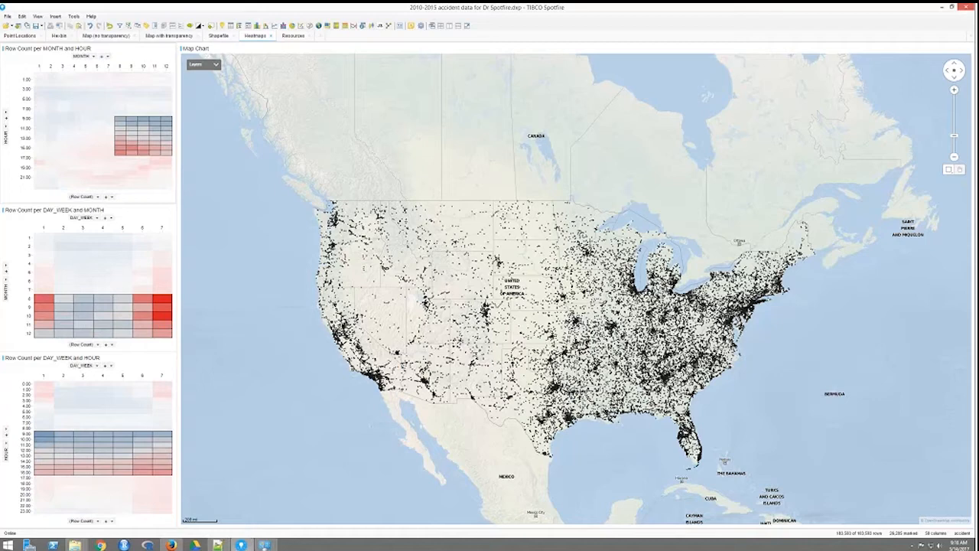
click(28, 69)
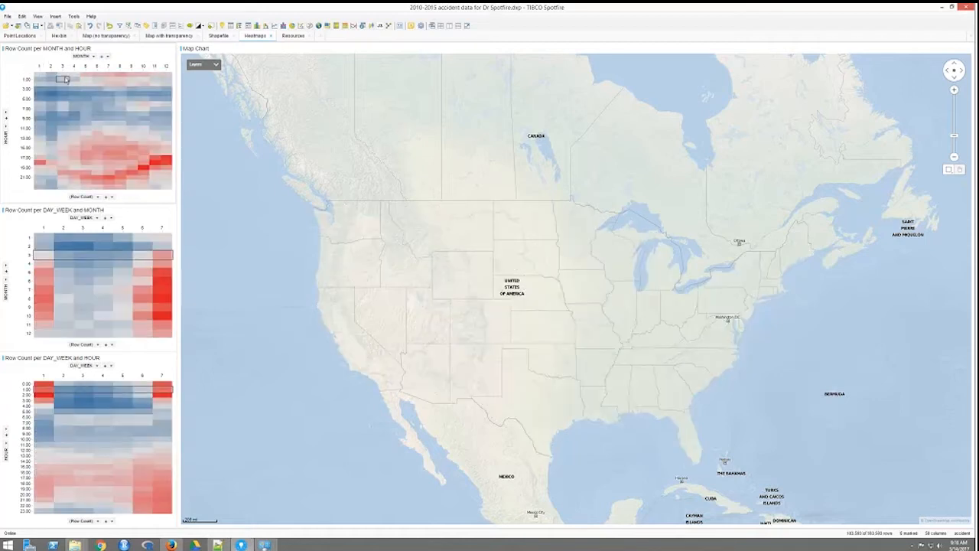
mouse_move(66, 79)
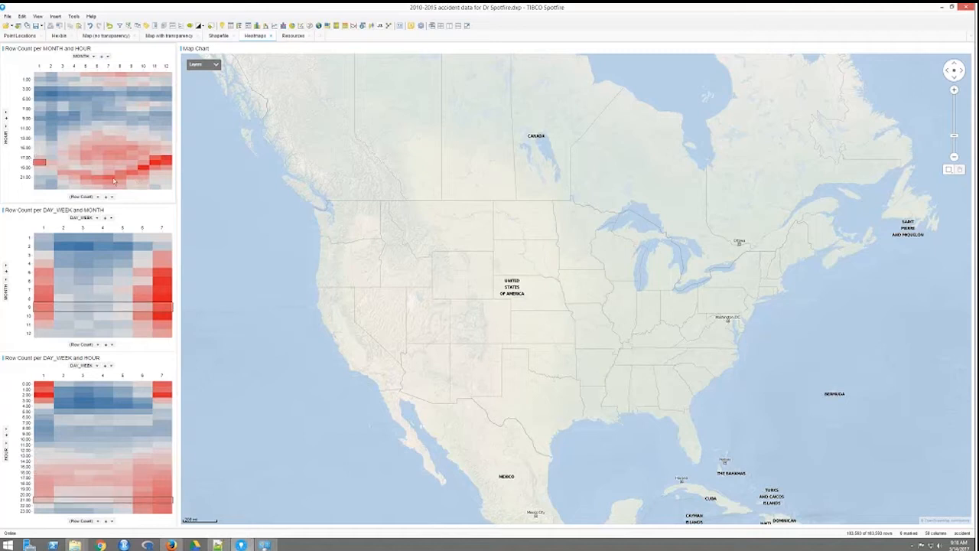
mouse_move(160, 164)
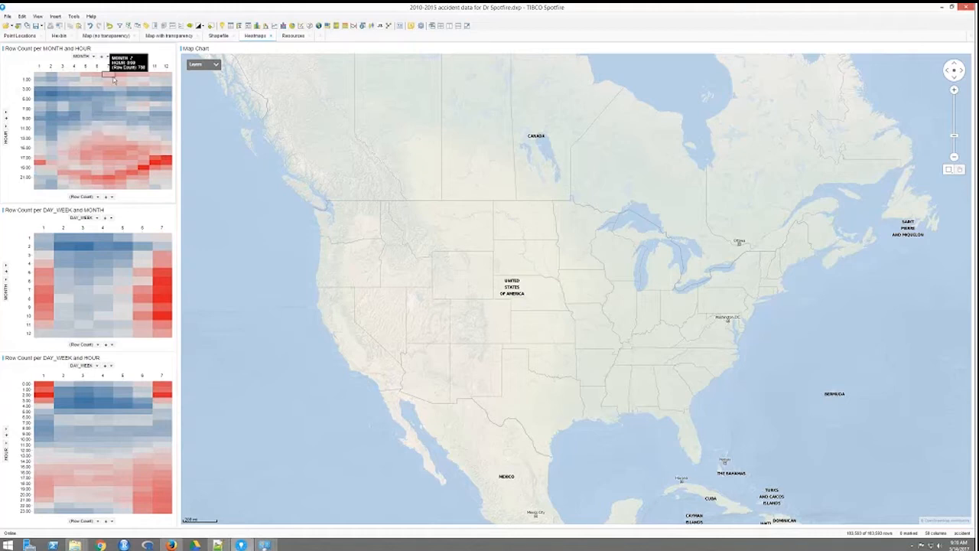
mouse_move(93, 145)
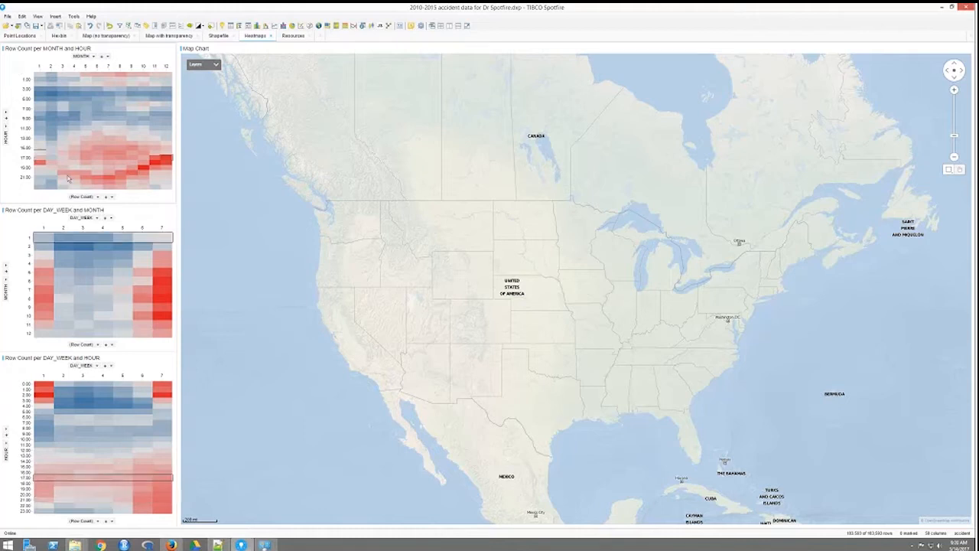
mouse_move(44, 166)
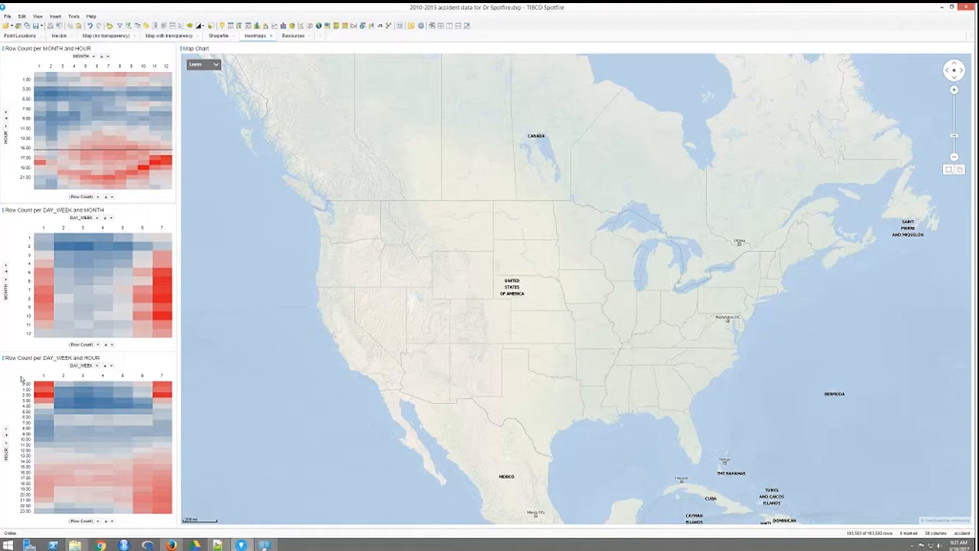
In the day-of-week and hour heat map, compare early-hour markings on days 1 and 7 with a midday block across all days, clearing the marking.
drag(21, 377, 52, 399)
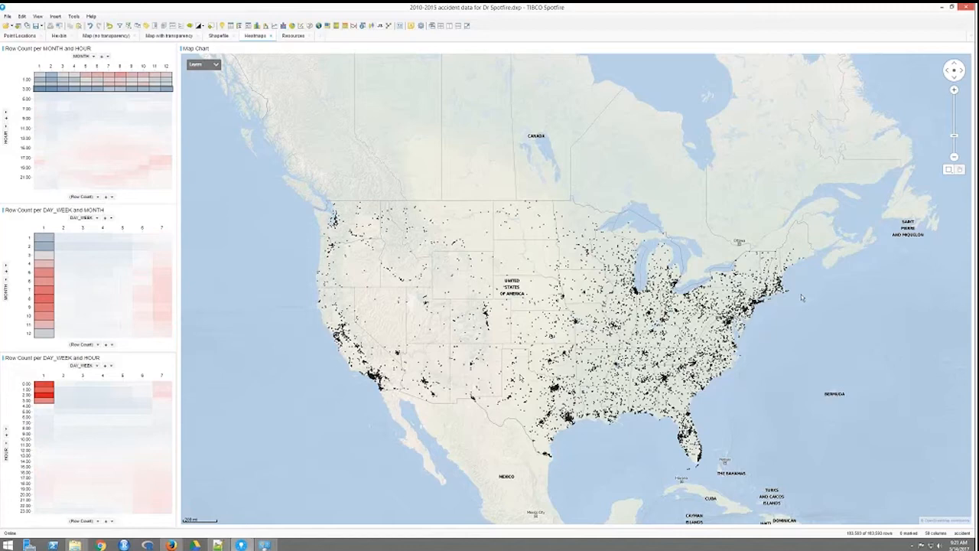
click(162, 384)
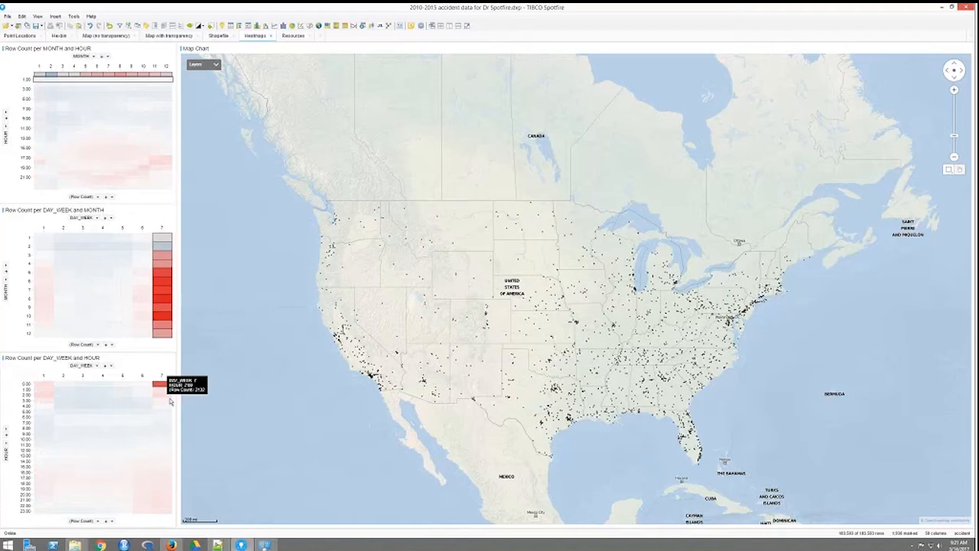
drag(161, 399, 197, 372)
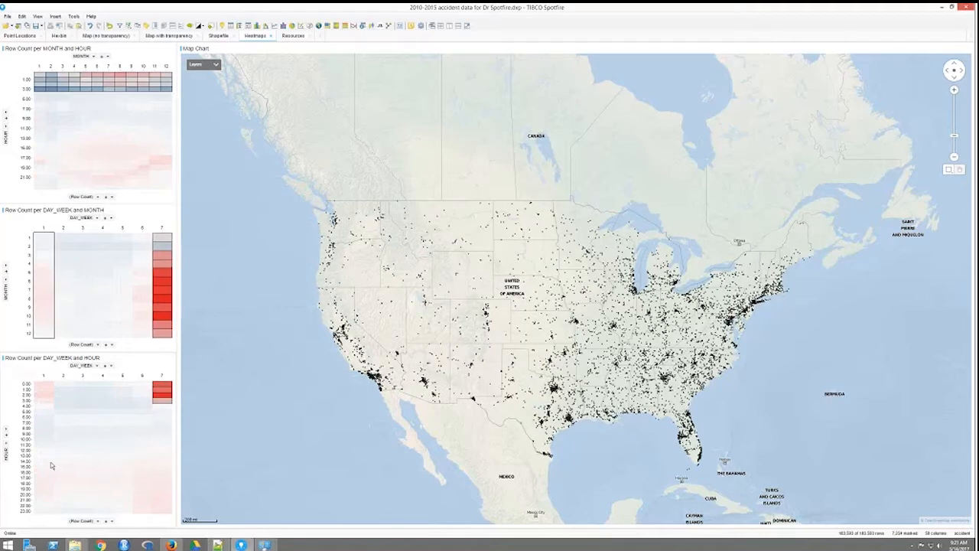
mouse_move(34, 444)
mouse_down()
mouse_move(170, 457)
mouse_move(172, 469)
mouse_up()
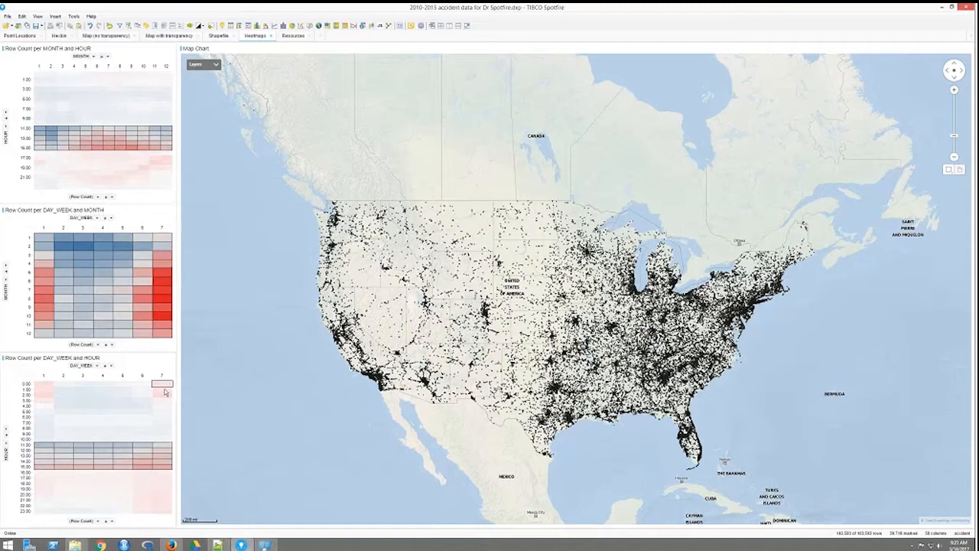
drag(164, 392, 170, 398)
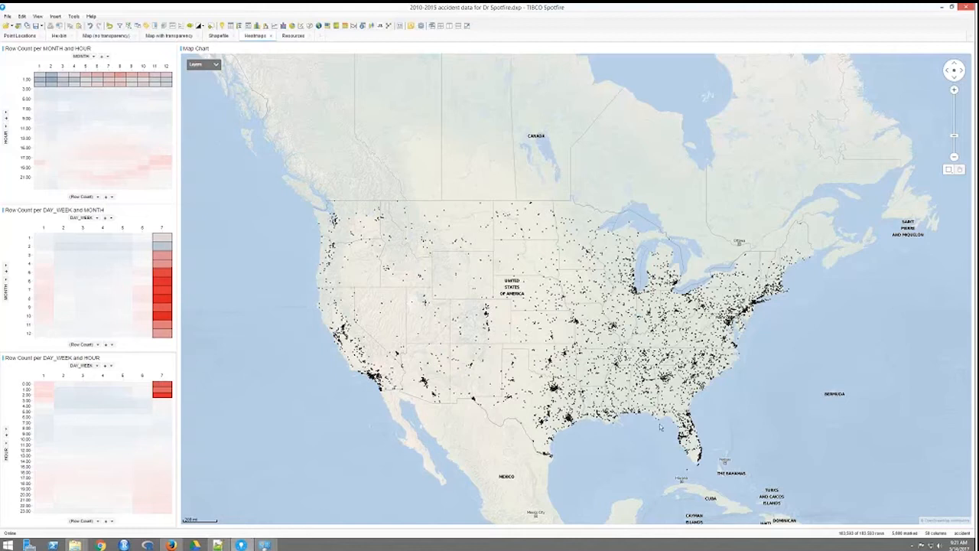
click(23, 72)
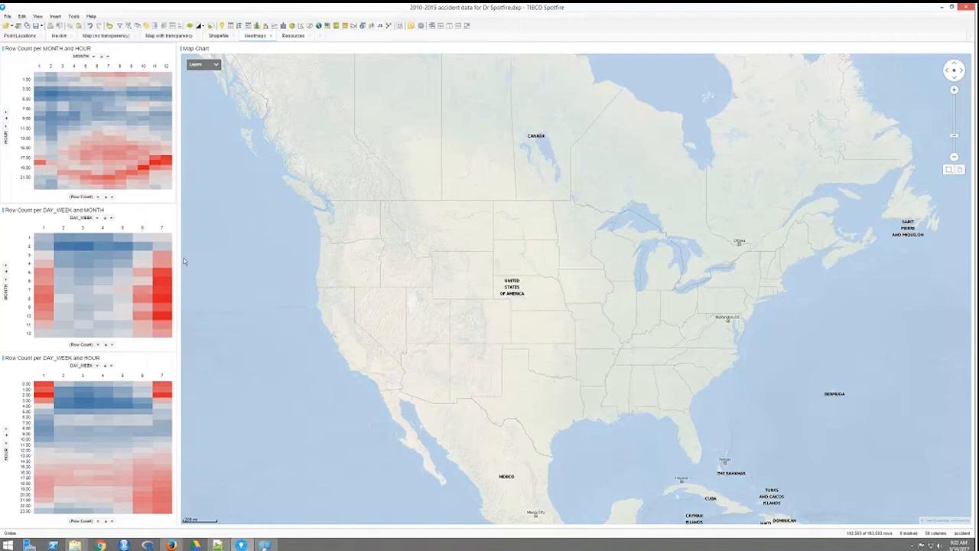
Mark the high-count cells for days 6 and 7 in the day-of-week and month heat map to map those accidents, and clear the marking.
mouse_move(148, 268)
mouse_down()
mouse_move(139, 293)
mouse_move(171, 278)
mouse_move(163, 260)
mouse_up()
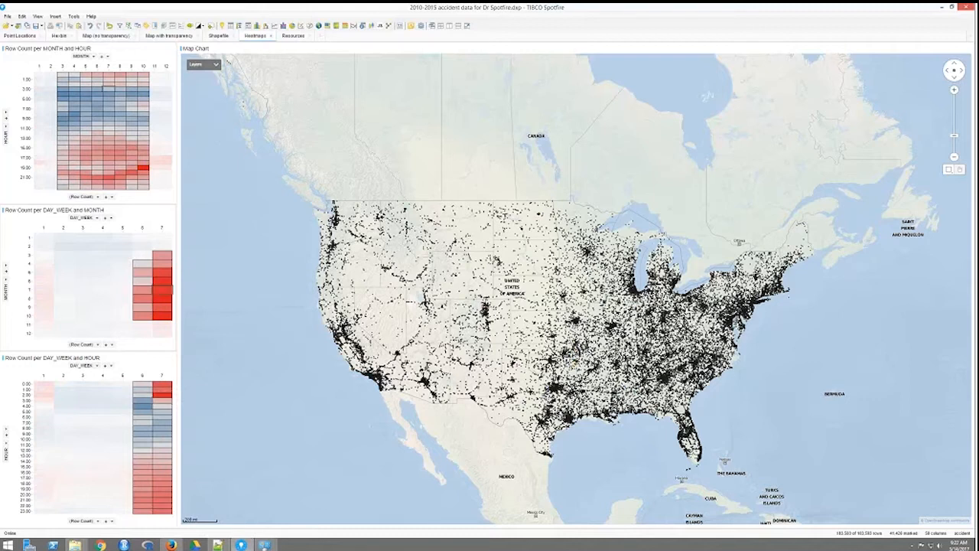
click(27, 229)
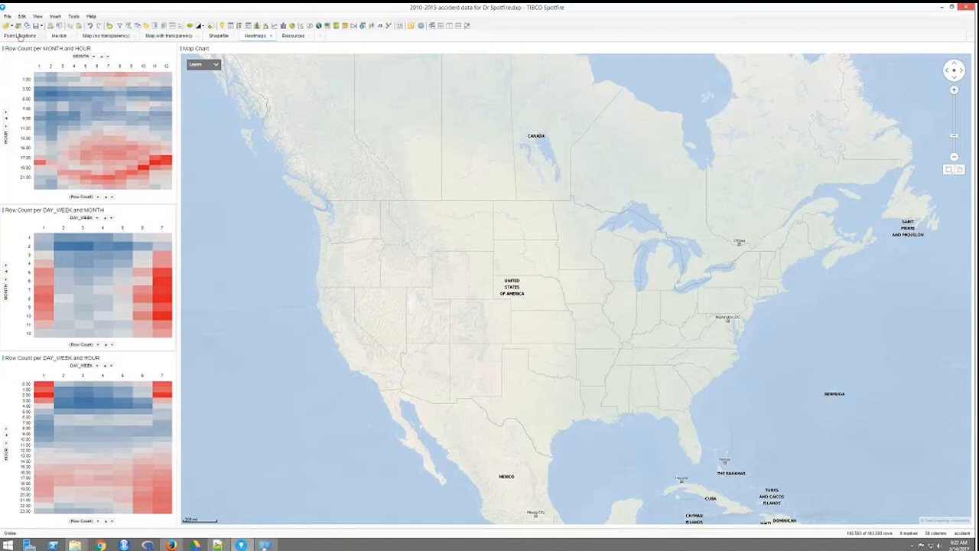
Mark the eastern United States on the Hex-bin map and review the gridded map, Shapefile and Heatmaps pages with that marking.
click(59, 36)
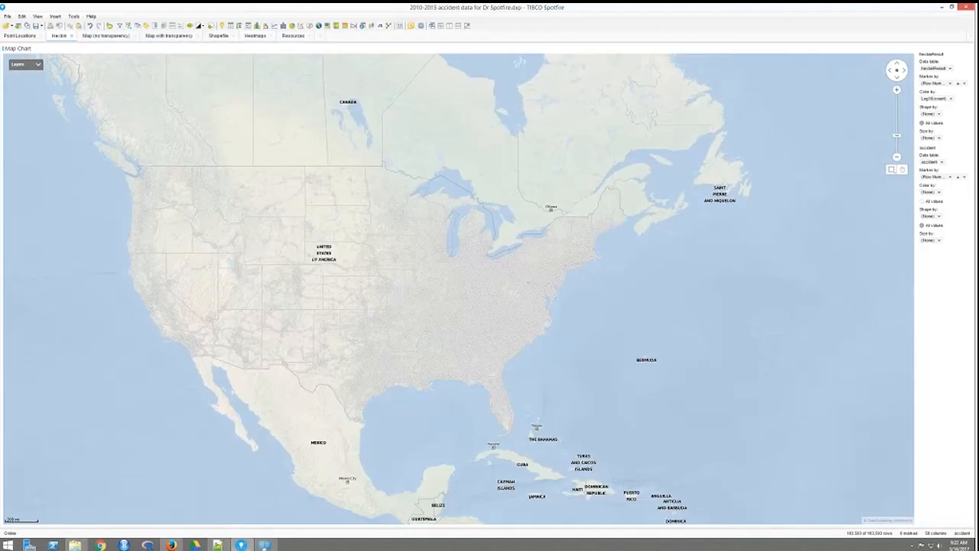
drag(288, 143, 811, 477)
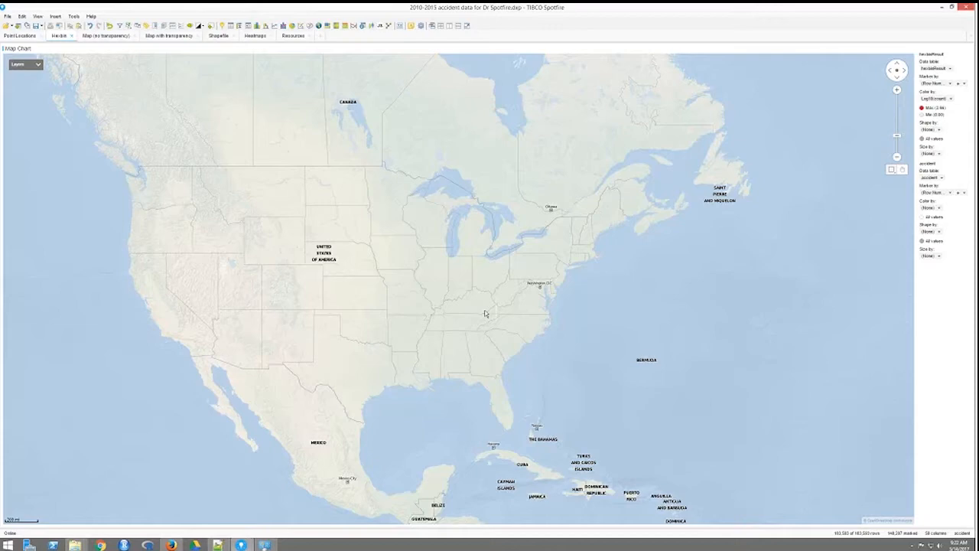
click(110, 37)
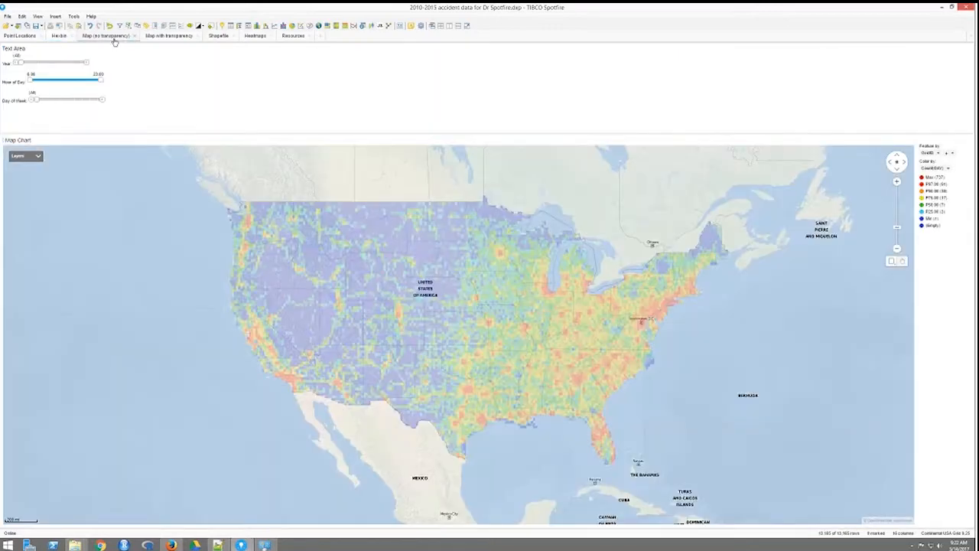
click(157, 38)
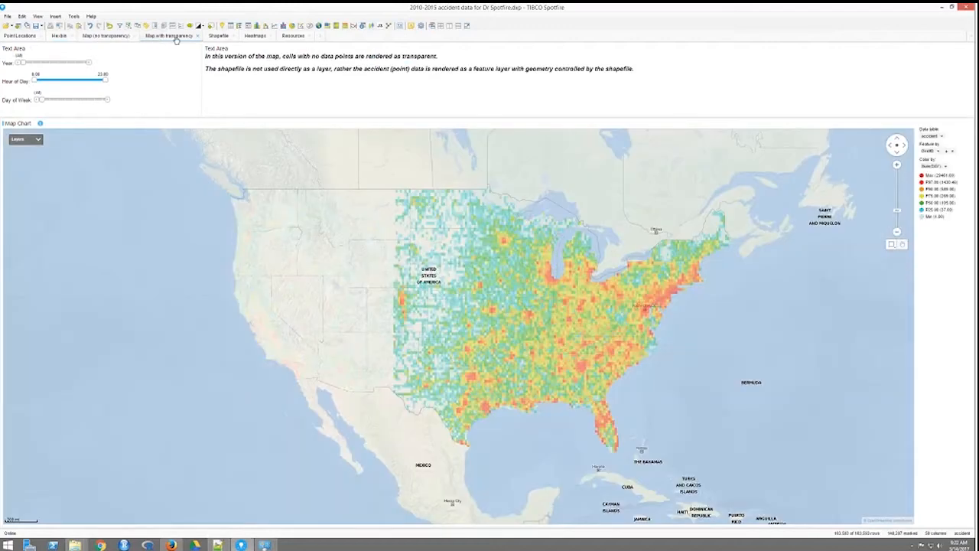
click(220, 37)
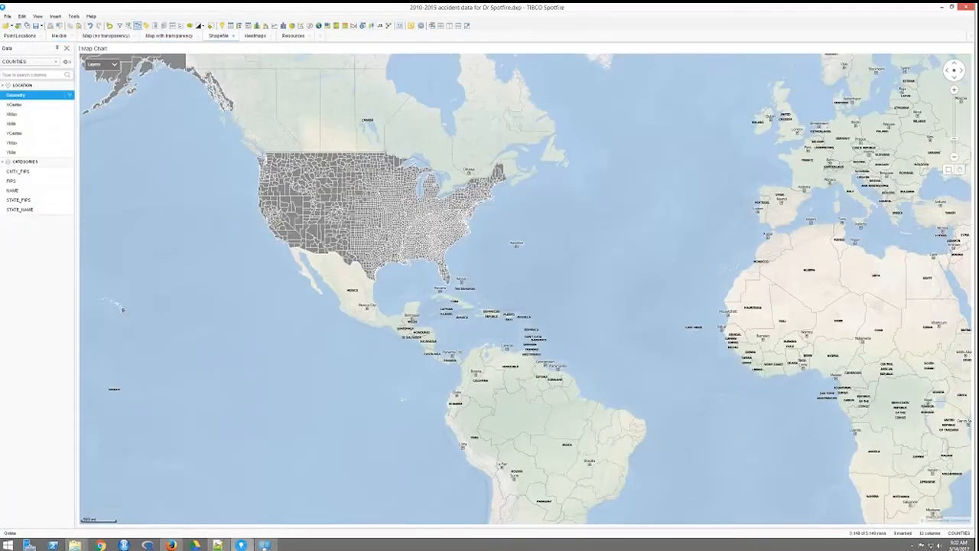
click(256, 37)
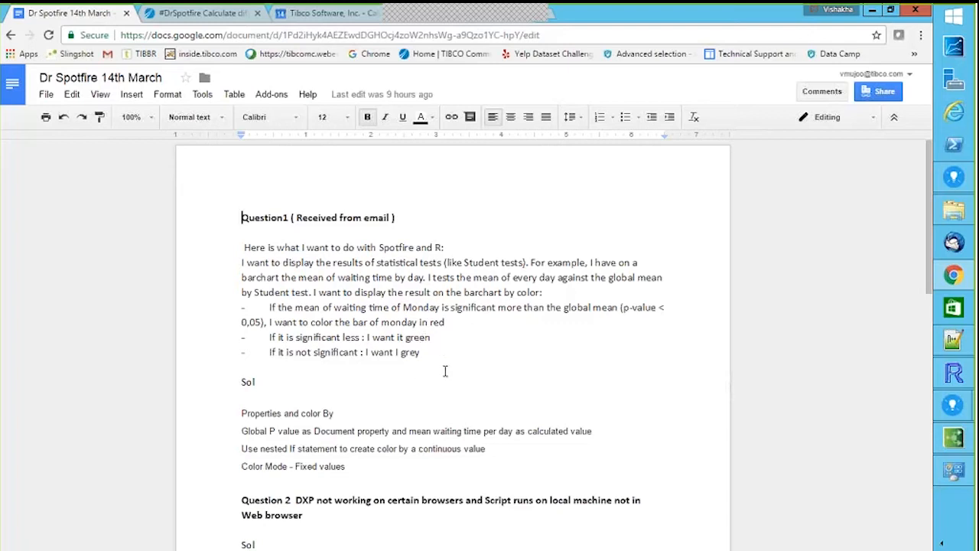
Switch to the testdata.dxp analysis in Spotfire and widen the Electronics per Store Number bar chart against the neighbouring table.
mouse_move(955, 406)
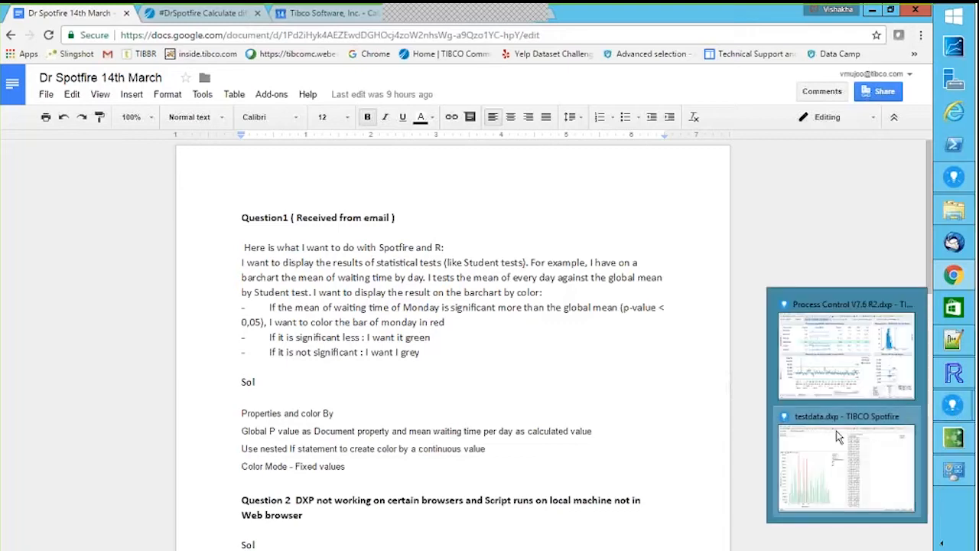
click(837, 431)
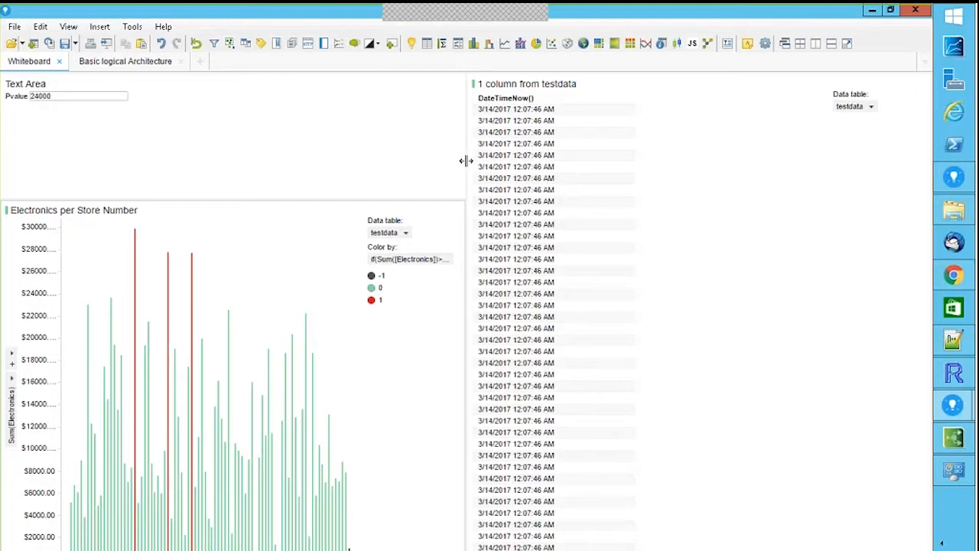
drag(466, 161, 625, 183)
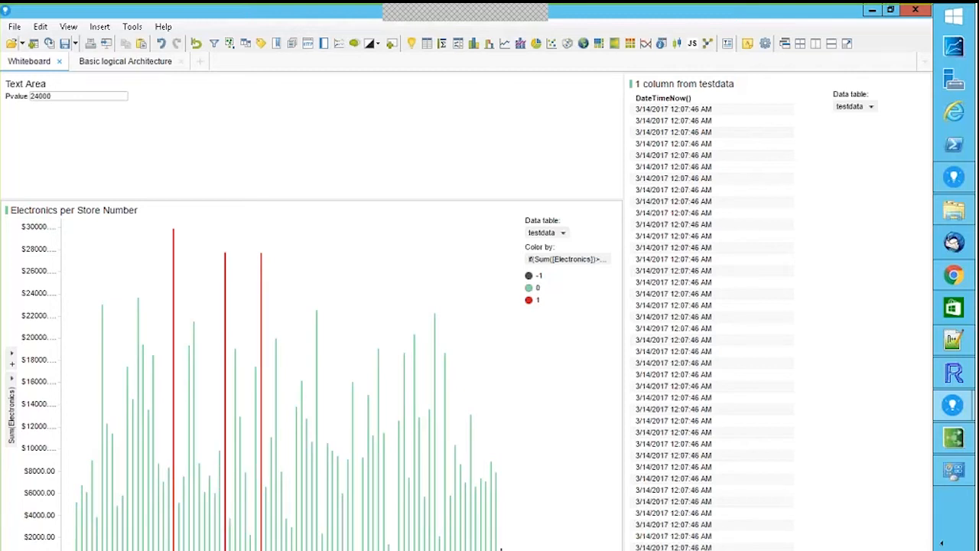
Try a Pvalue of 8000 in the text area to recolour the bars, and set it back to 24000.
click(44, 98)
click(54, 95)
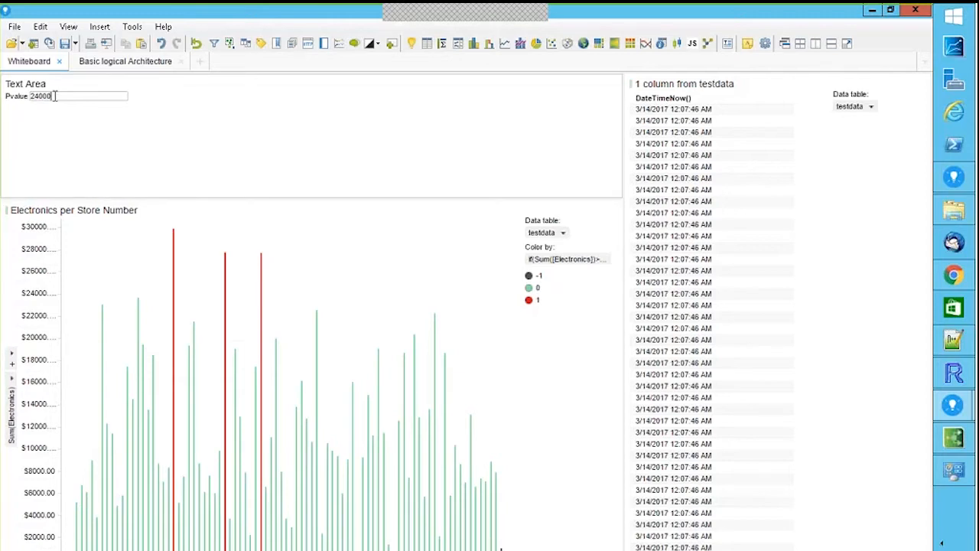
drag(54, 96, 31, 92)
text(2000)
key(Return)
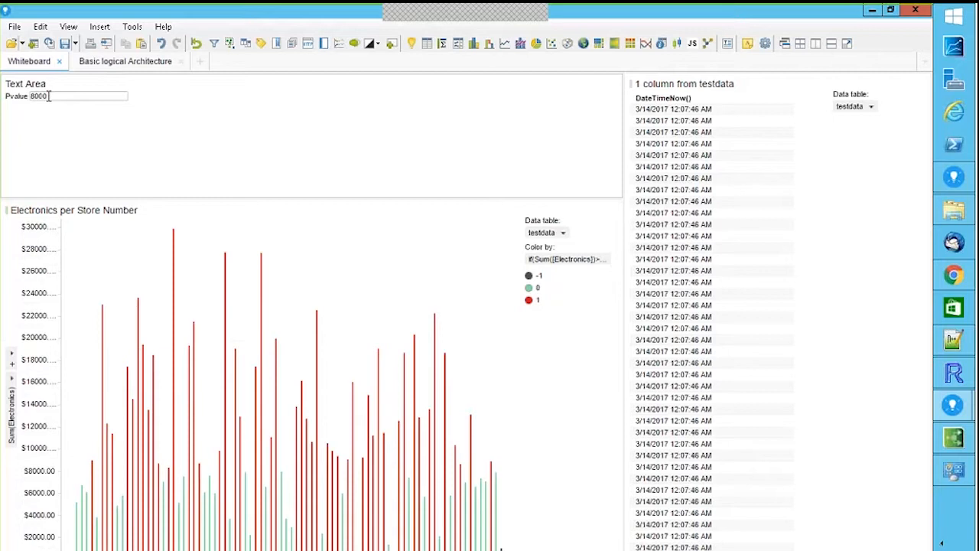
drag(48, 95, 21, 95)
text(24000)
key(Return)
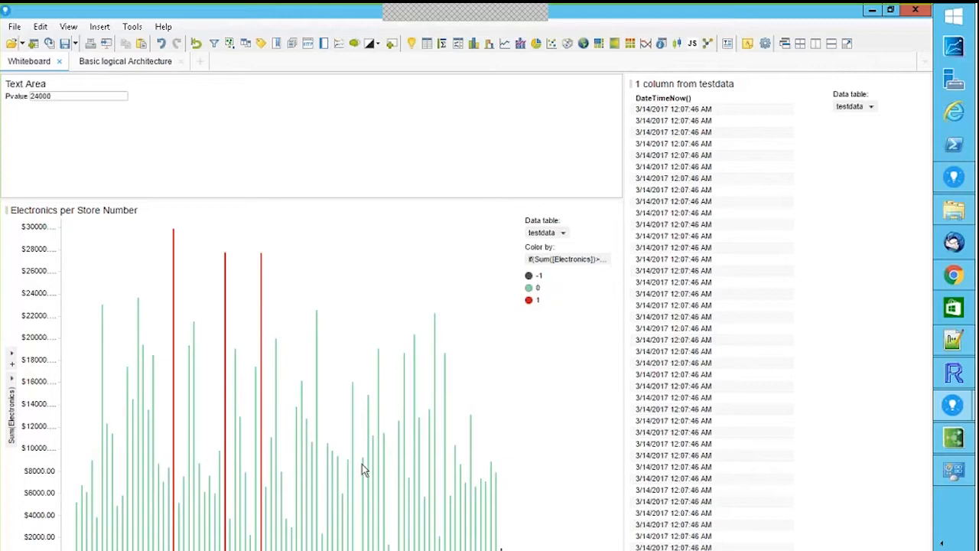
Inspect the expression of the locationAverage calculated column in the testdata column properties, and close without changes.
click(41, 28)
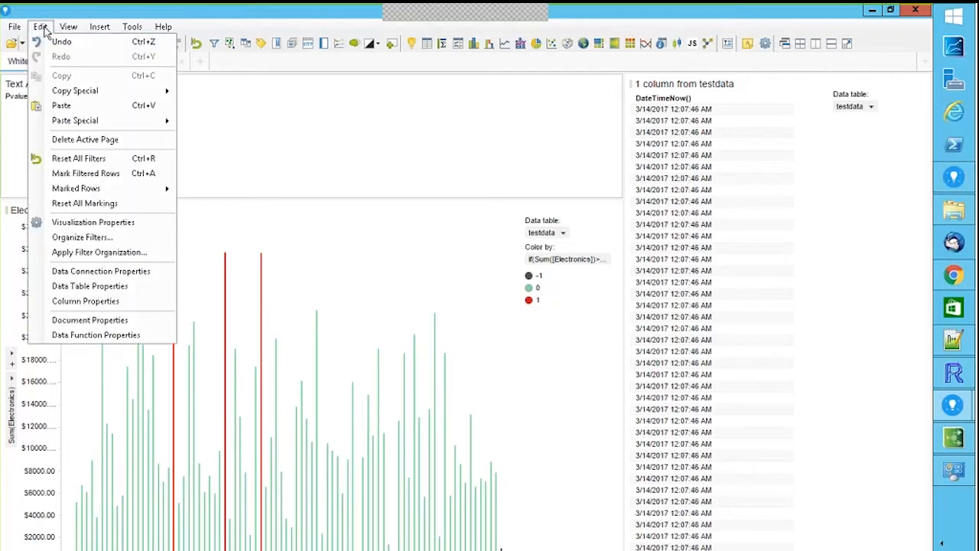
click(86, 301)
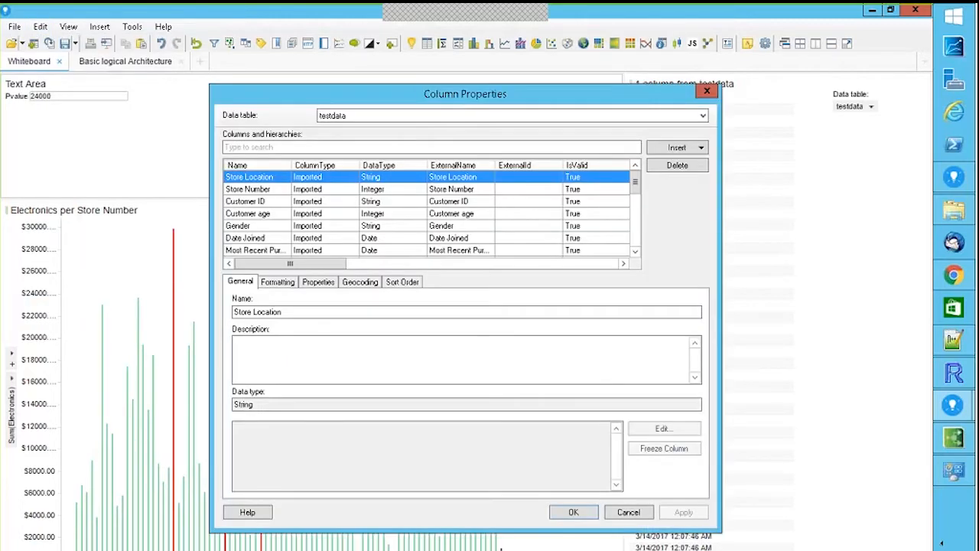
drag(638, 186, 638, 253)
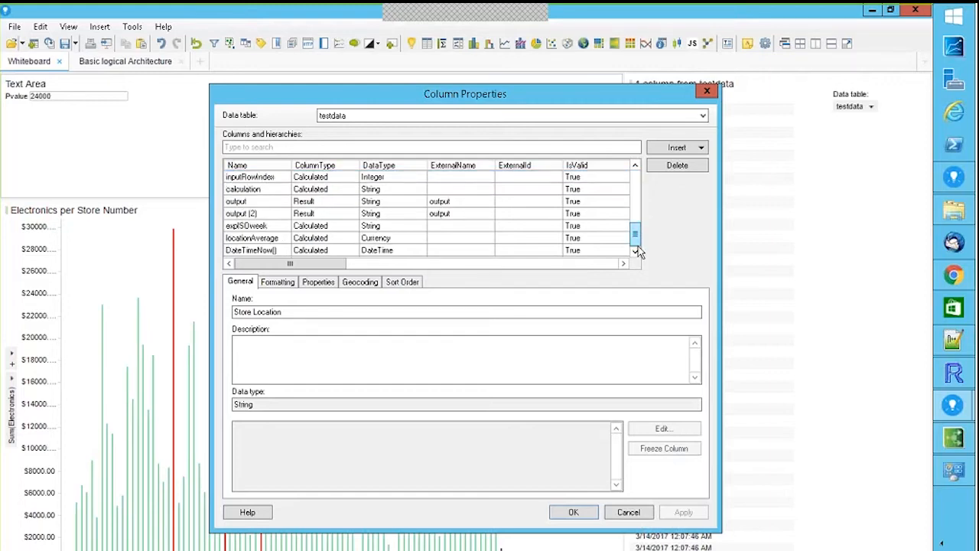
click(256, 238)
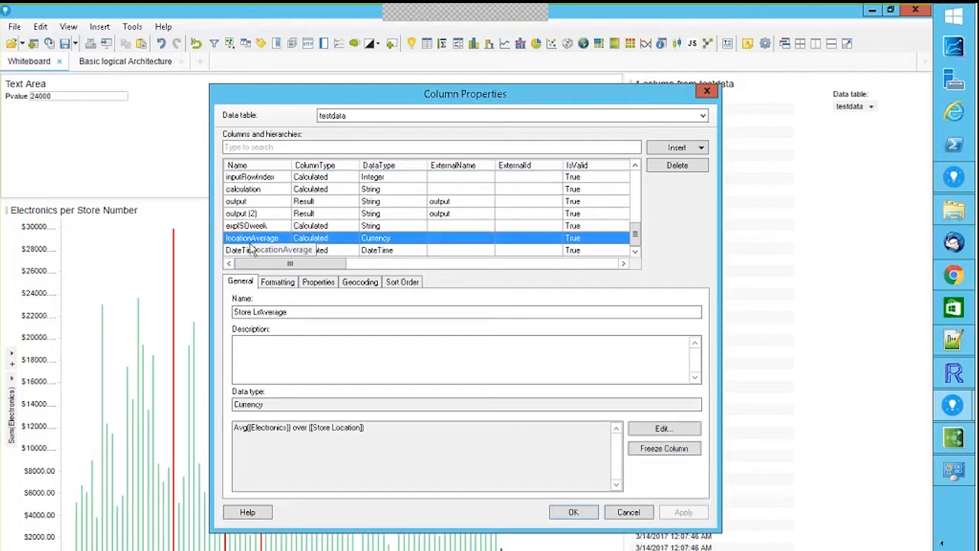
click(663, 429)
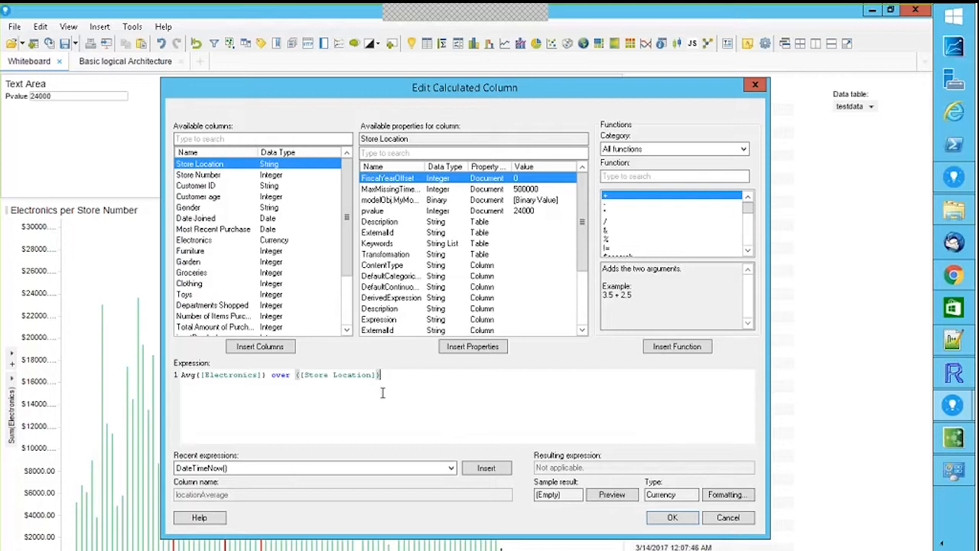
click(726, 521)
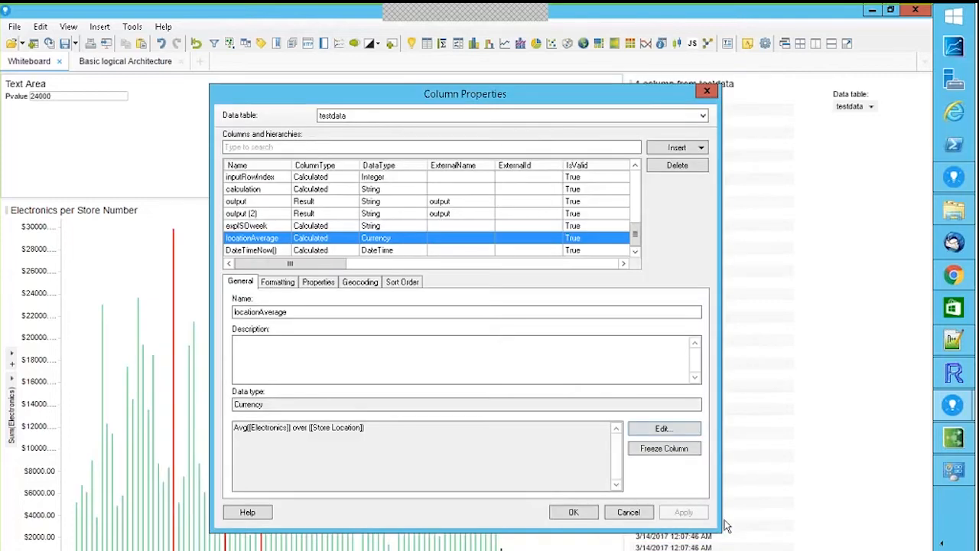
click(629, 512)
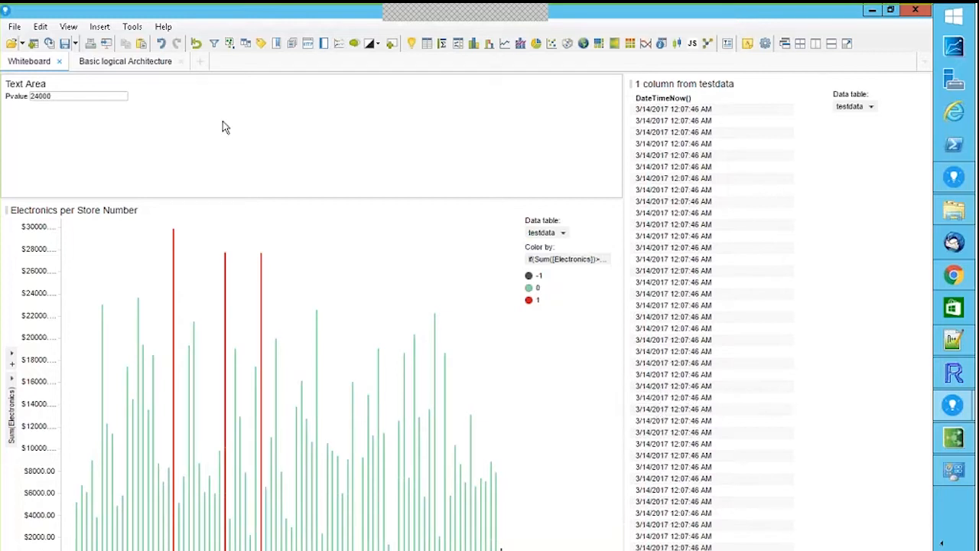
Inspect the definition of the pvalue document property in the document properties, and close without changes.
click(40, 27)
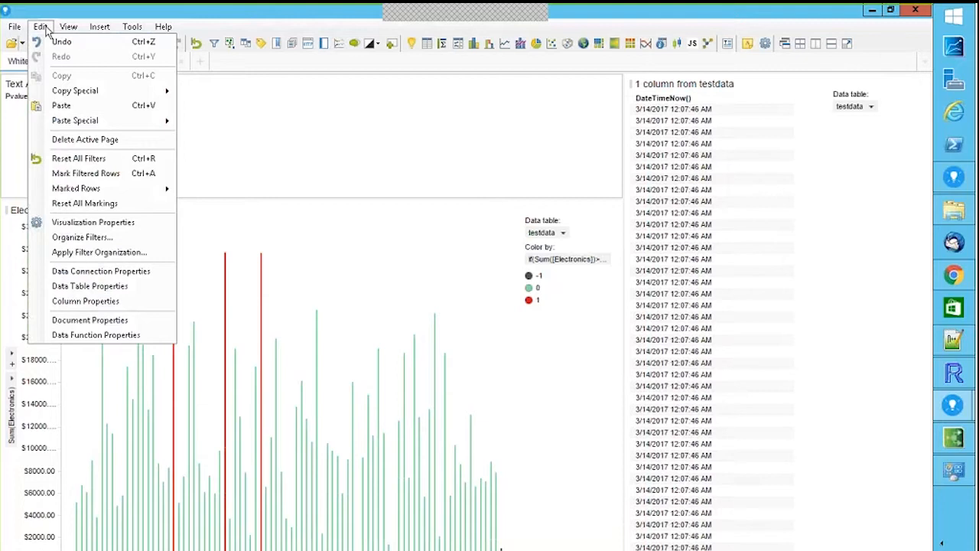
click(88, 321)
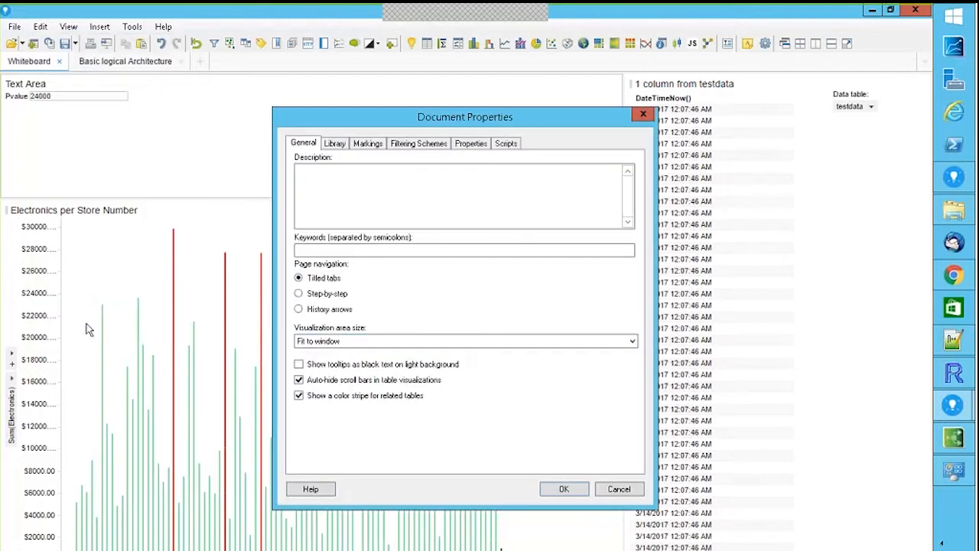
click(469, 147)
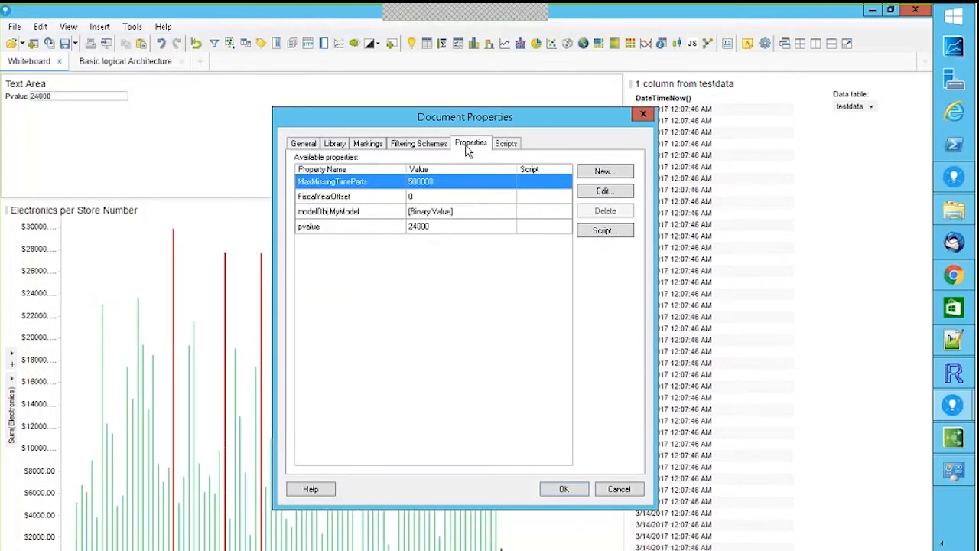
click(367, 228)
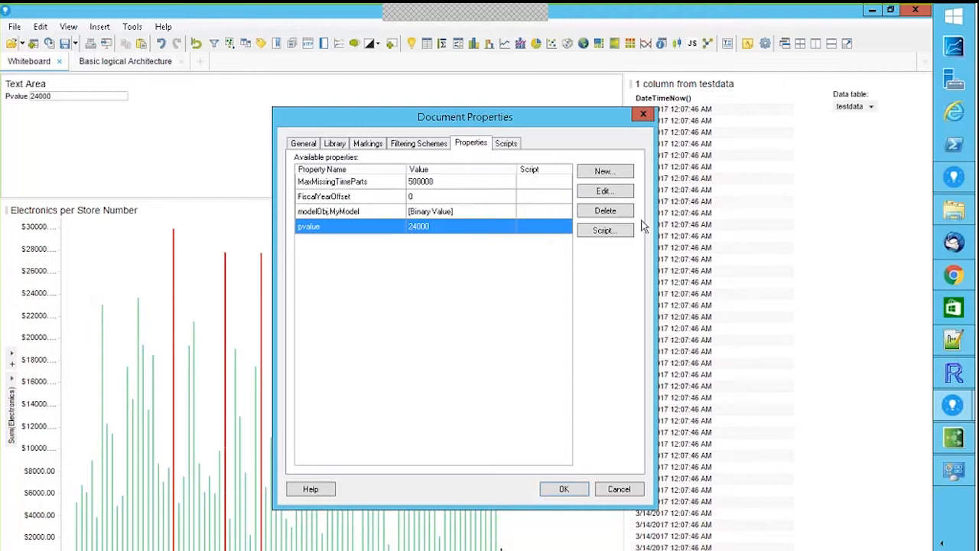
click(604, 191)
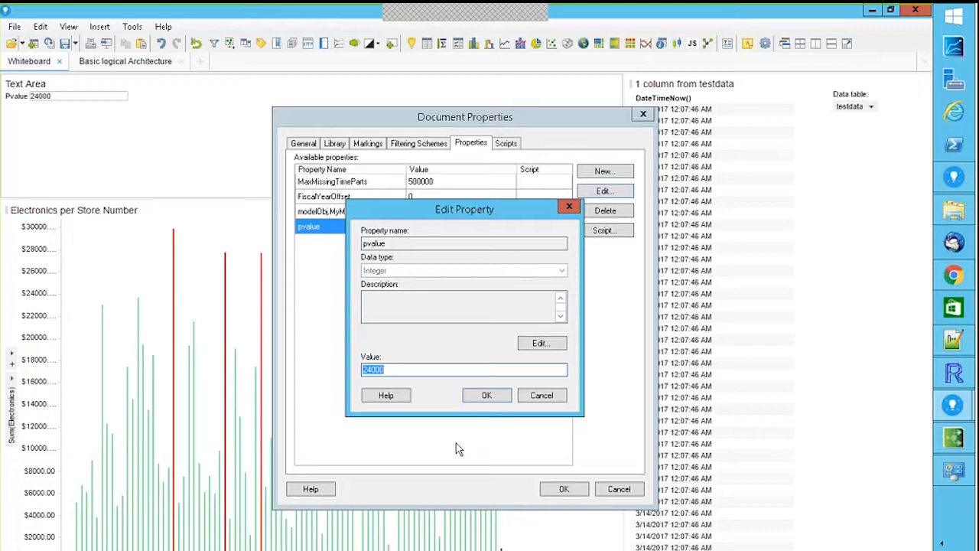
click(542, 396)
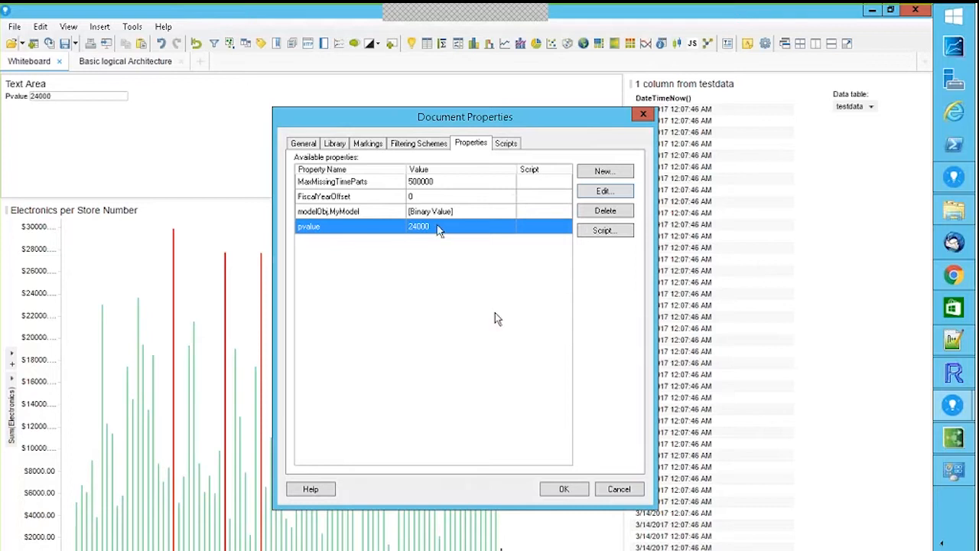
click(621, 495)
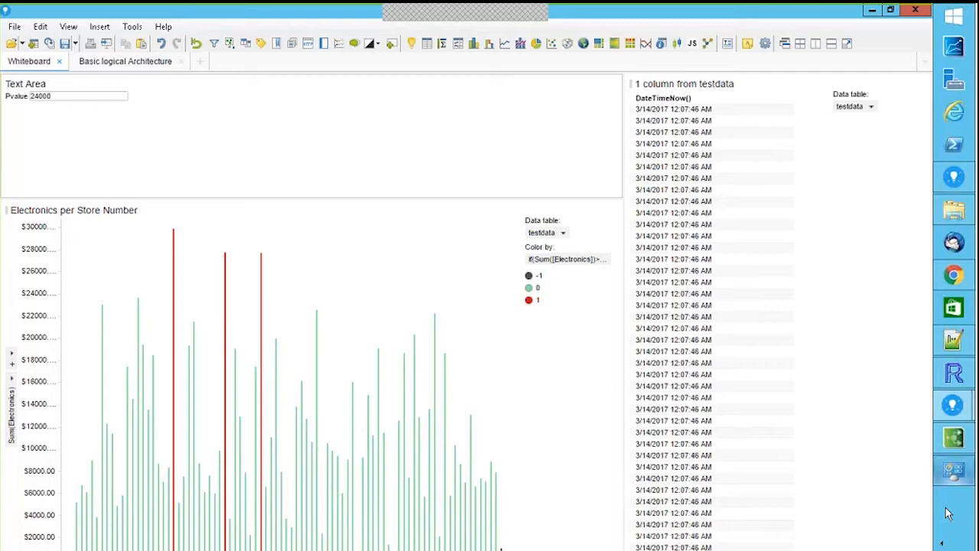
Check Question 1 in the Google Doc in Chrome, return to testdata.dxp in Spotfire and examine the bar chart's custom Color by expression.
click(955, 277)
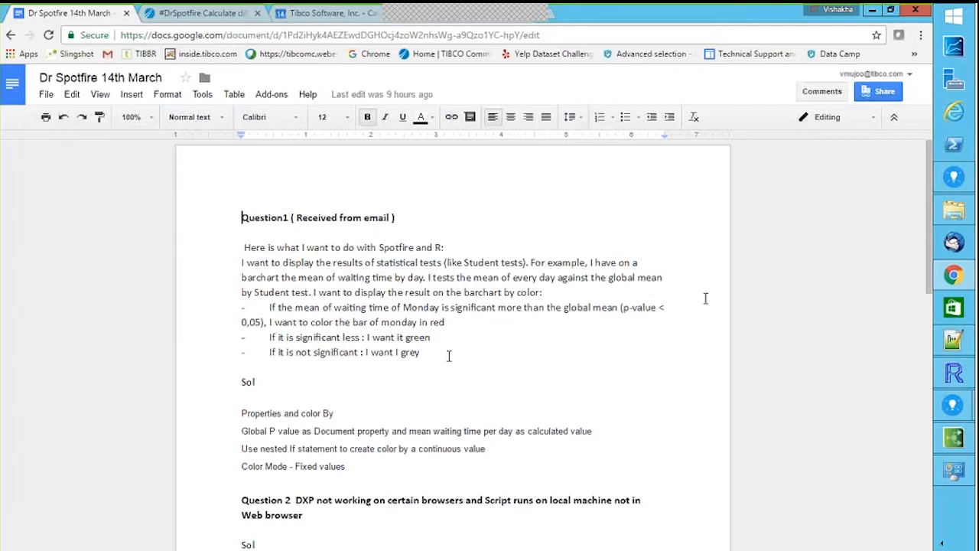
mouse_move(946, 410)
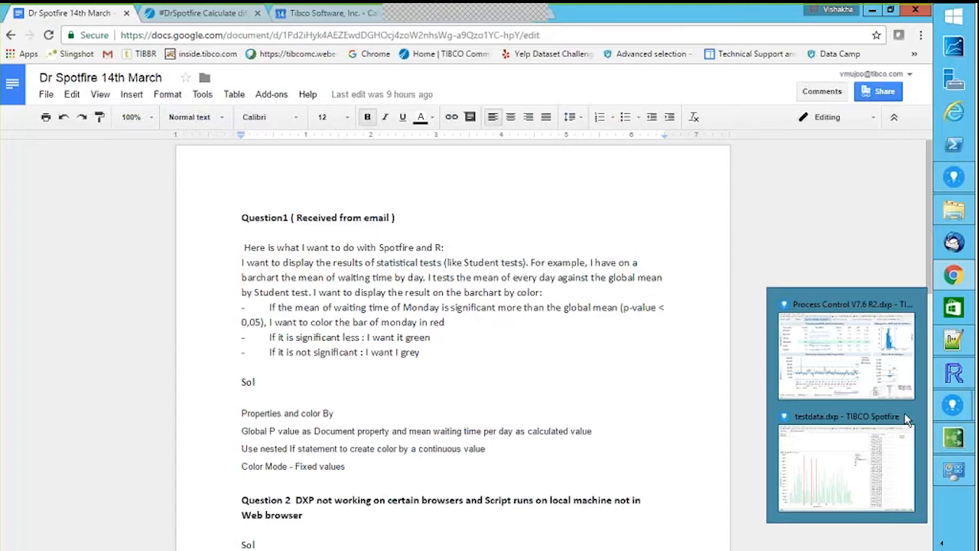
click(847, 413)
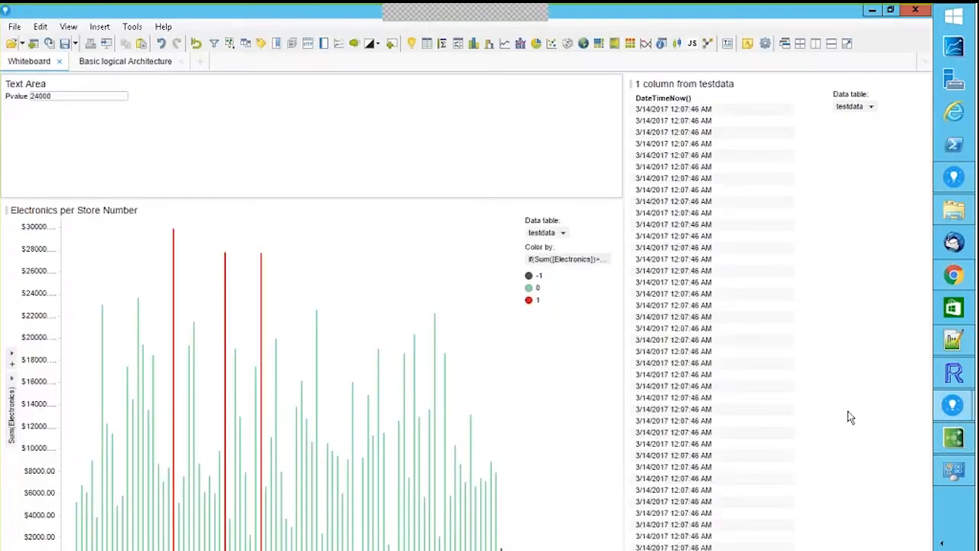
right_click(544, 260)
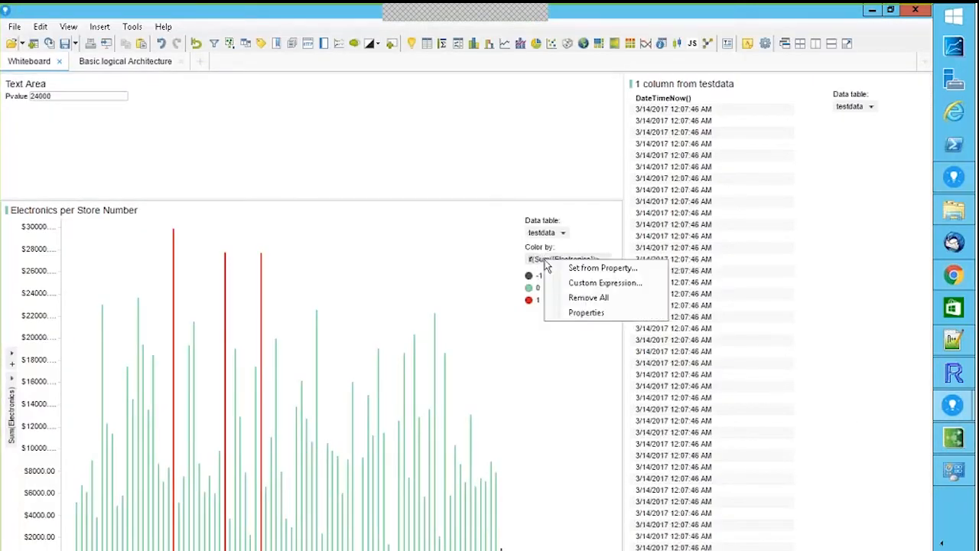
click(598, 283)
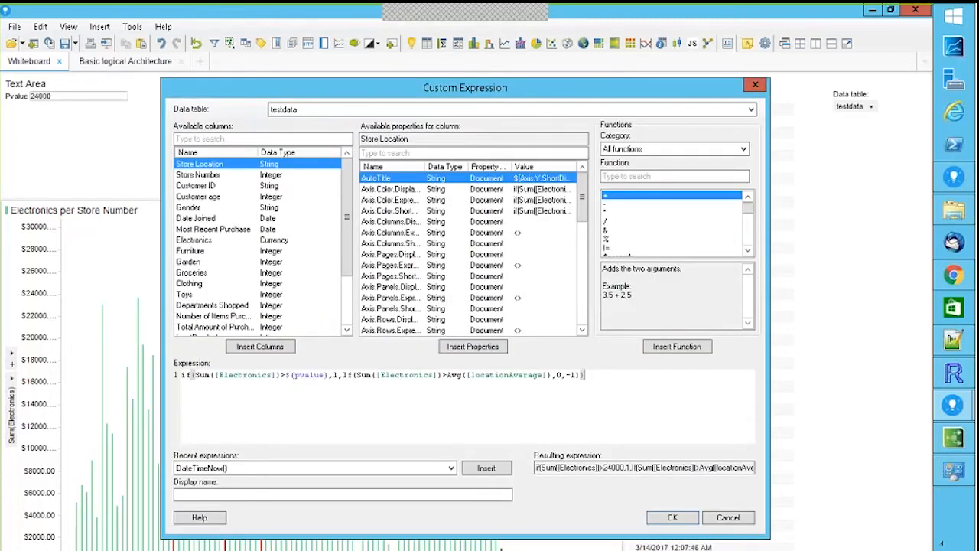
click(186, 374)
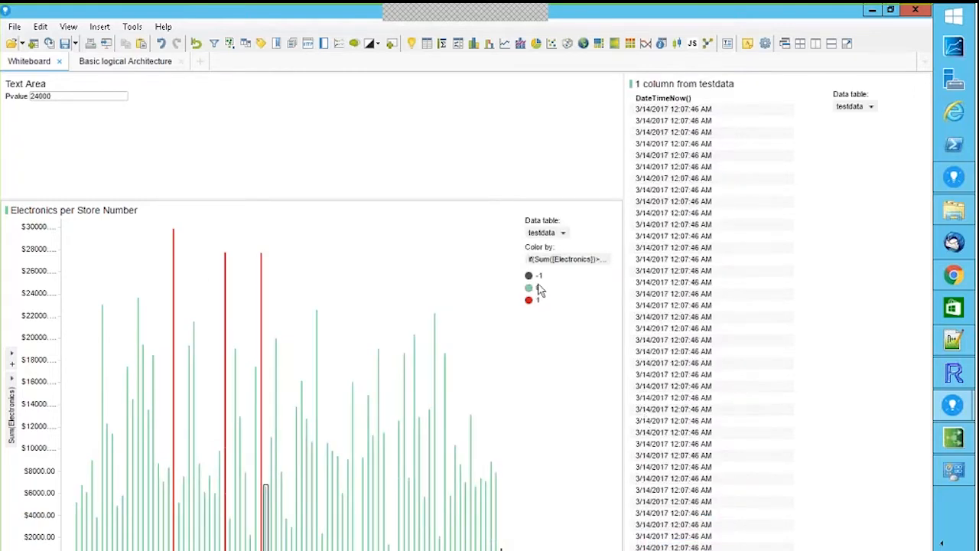
Review the color mode and the colors assigned to each value in the bar chart's properties, and close them.
click(581, 213)
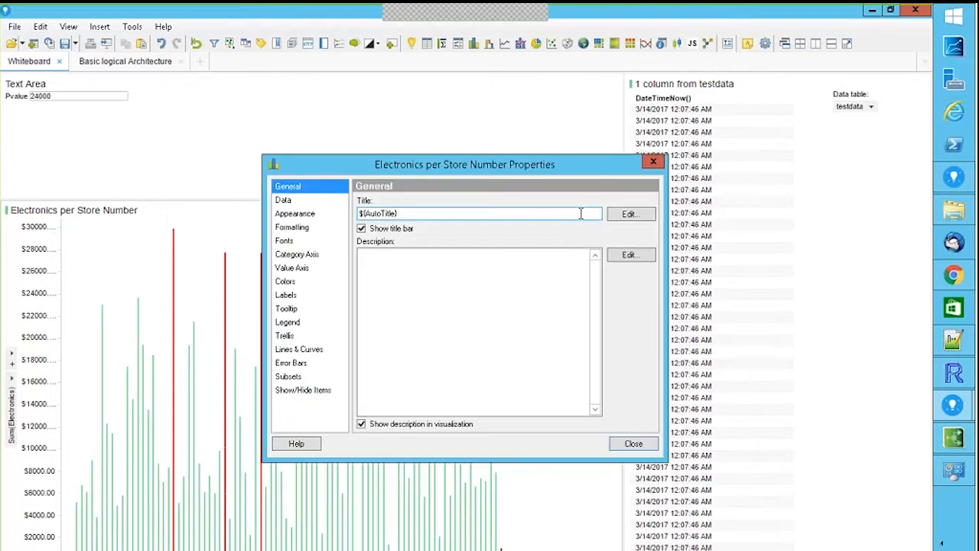
click(297, 283)
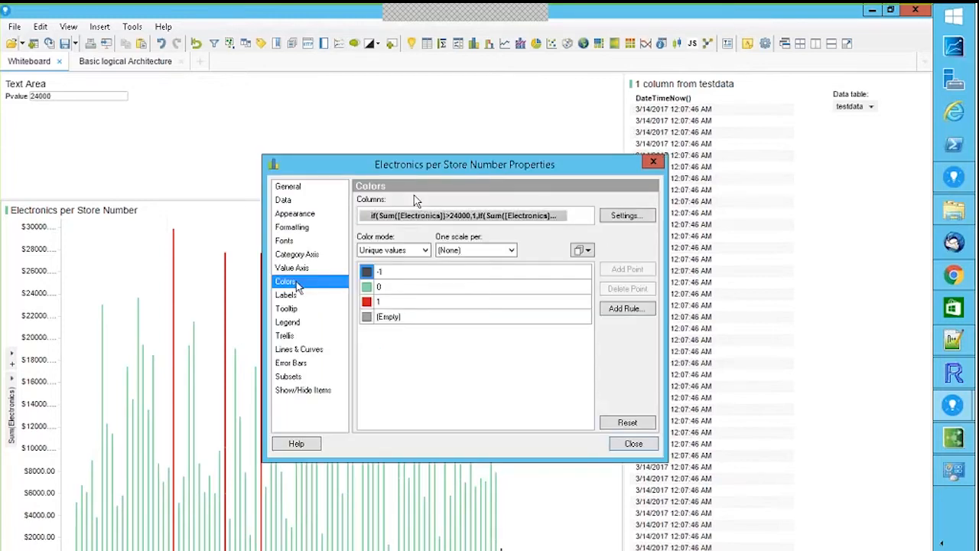
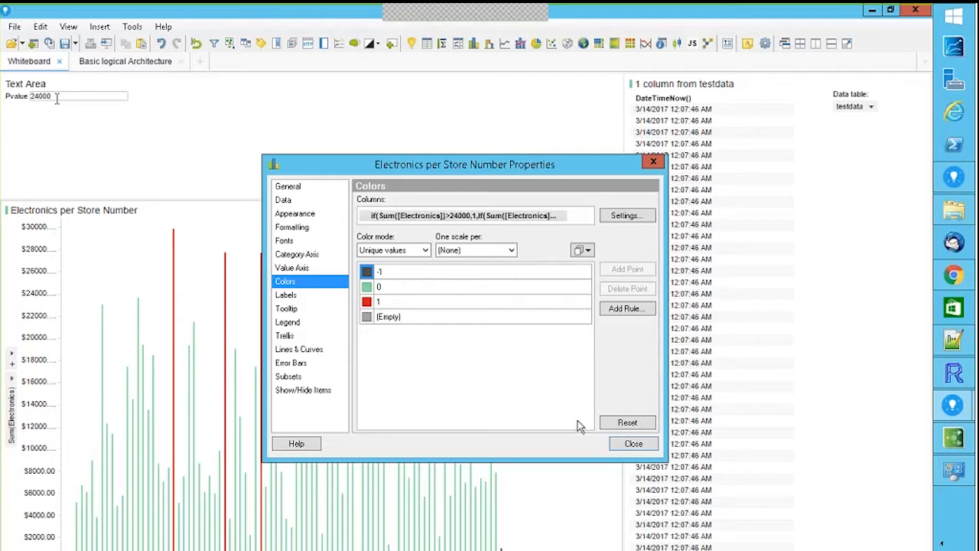
click(634, 444)
Set the Pvalue in the text area to 12000 to recolour the bar chart against that threshold.
double_click(32, 96)
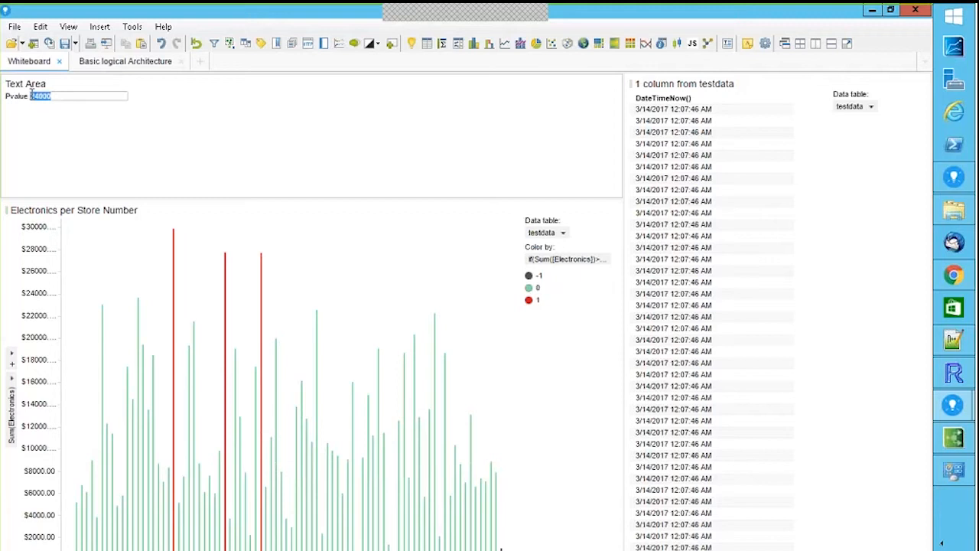
text(12000)
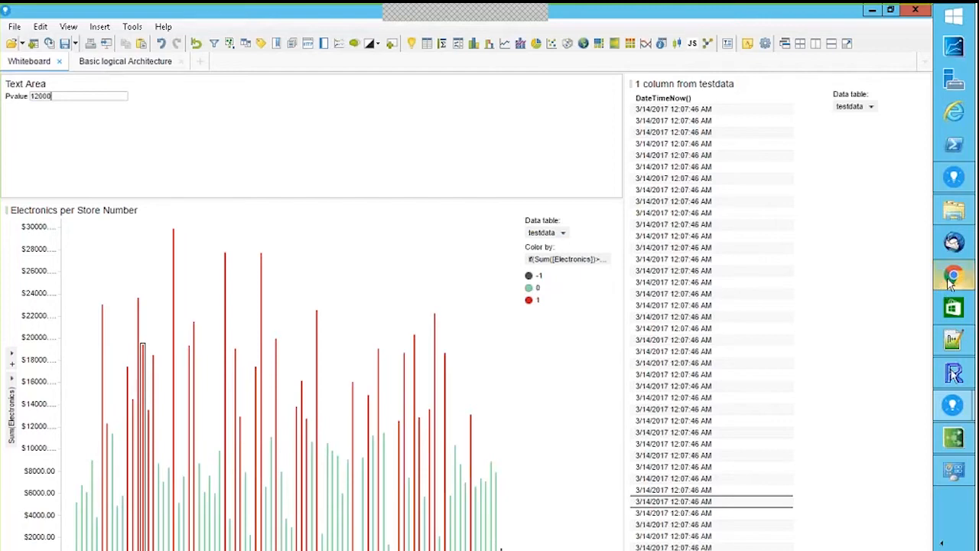
mouse_move(952, 414)
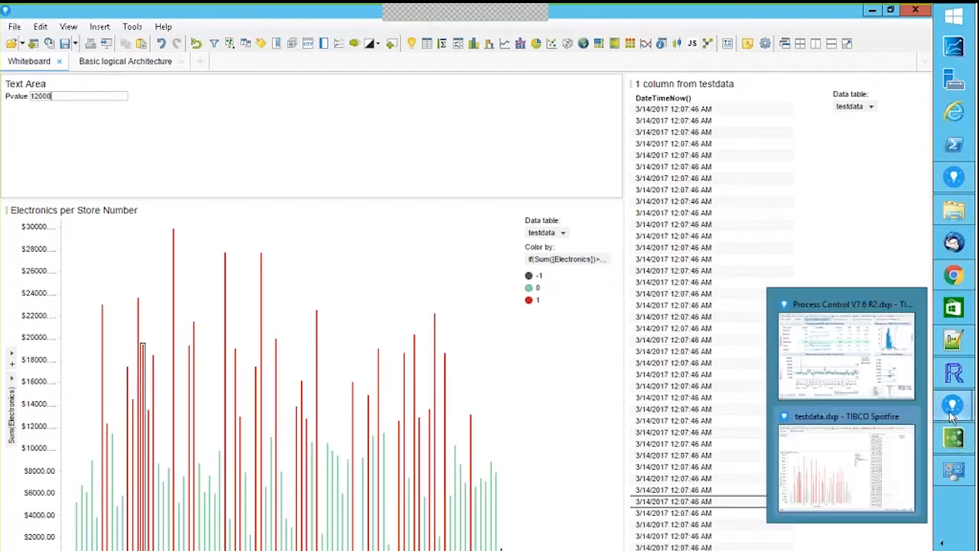
Review Question 2 and its DateTimeNow notes in the Google Doc in Chrome, and return to testdata.dxp in Spotfire.
click(953, 275)
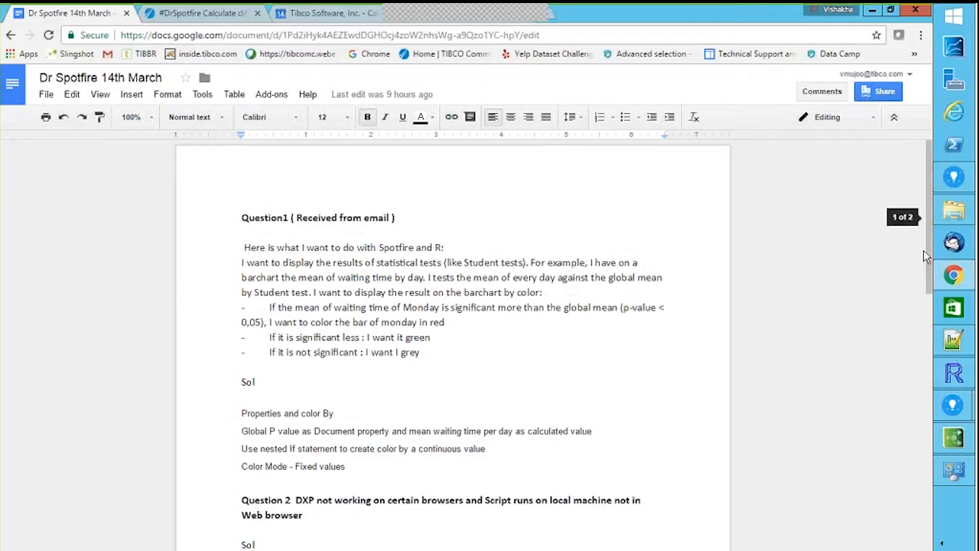
drag(929, 249, 929, 349)
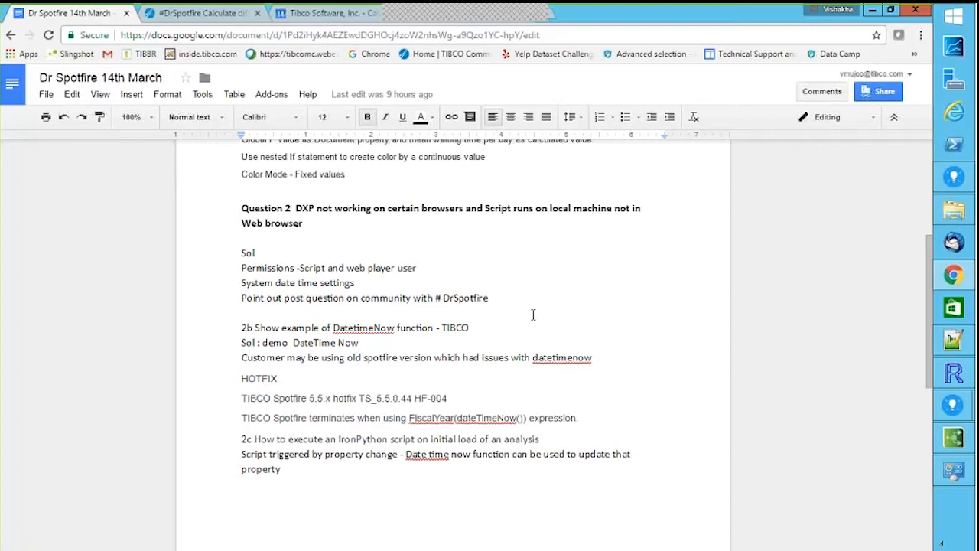
mouse_move(953, 408)
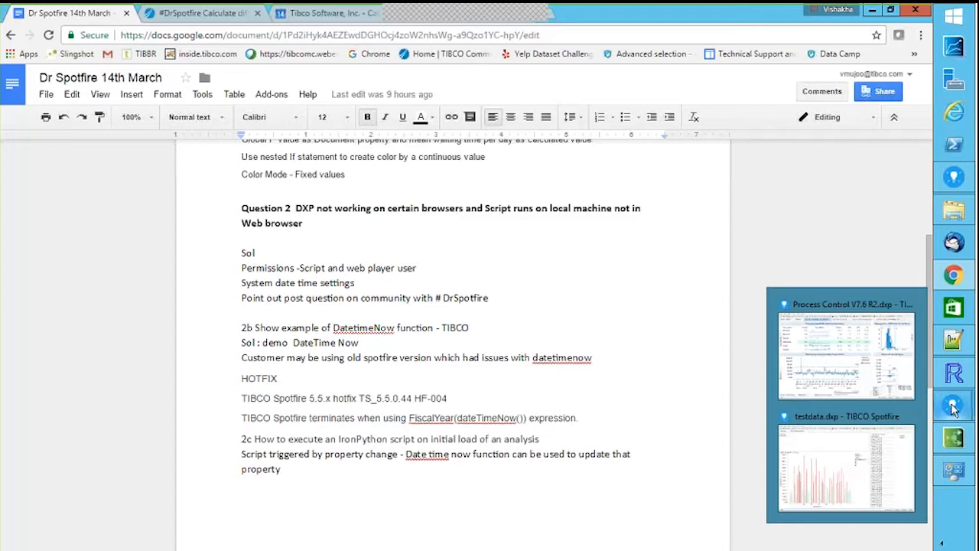
click(834, 419)
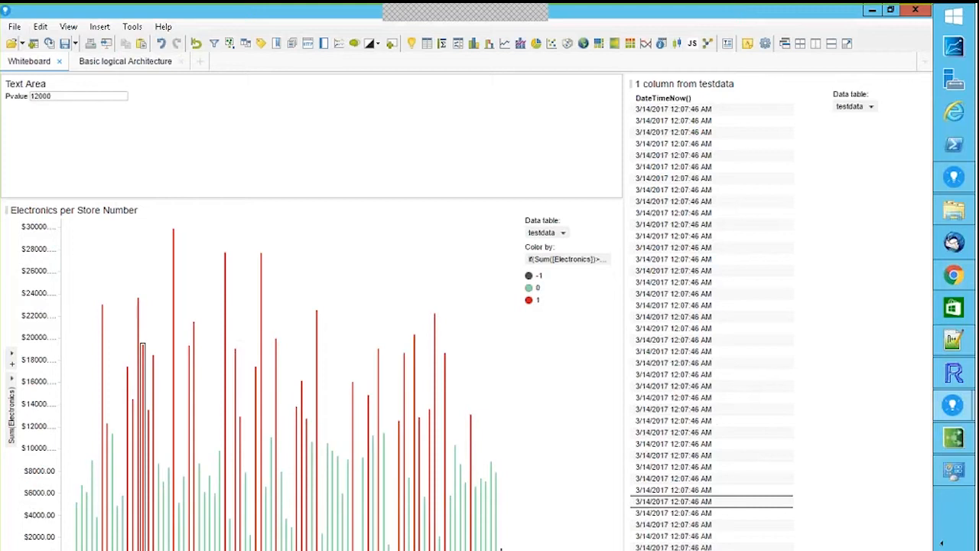
Inspect the Windows date and time settings, including the available short date formats, and close them without changing the format.
click(954, 549)
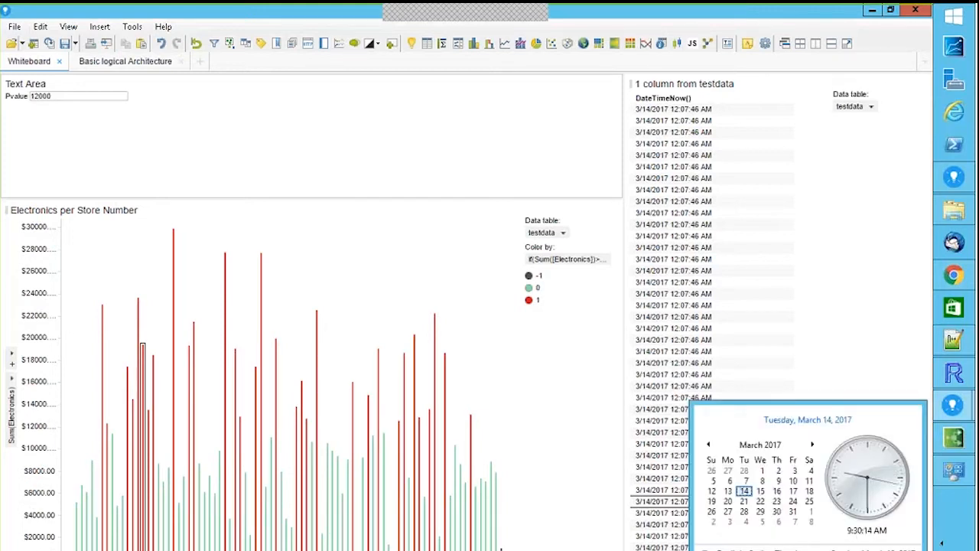
click(808, 550)
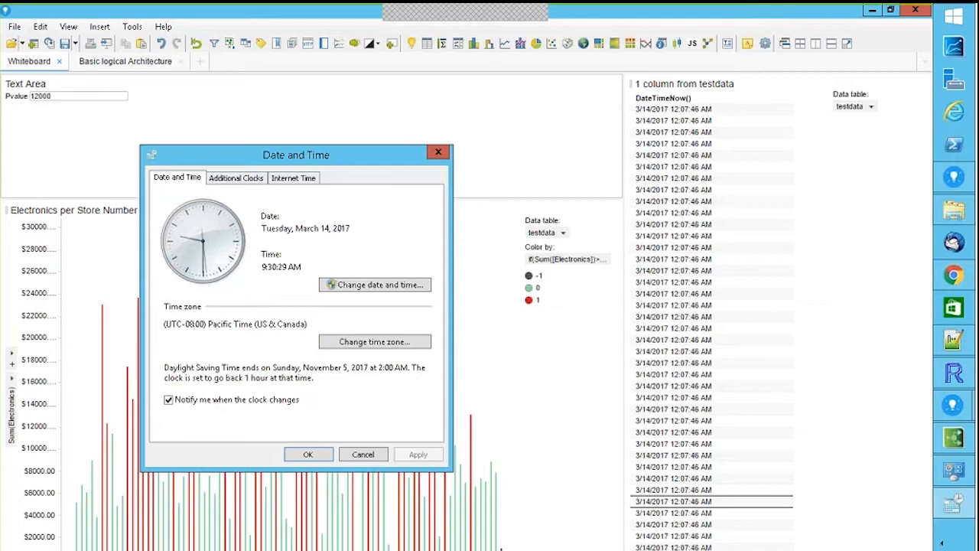
click(375, 285)
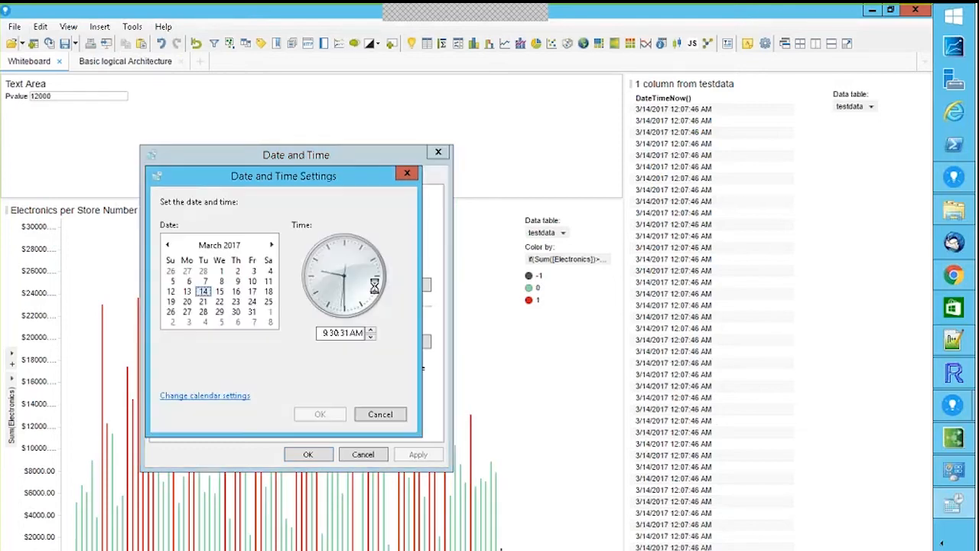
click(224, 396)
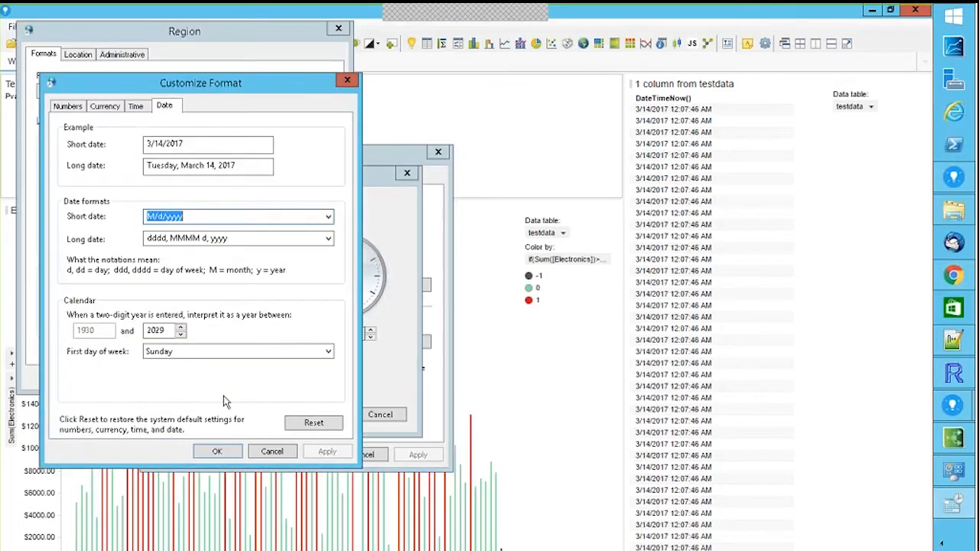
click(328, 217)
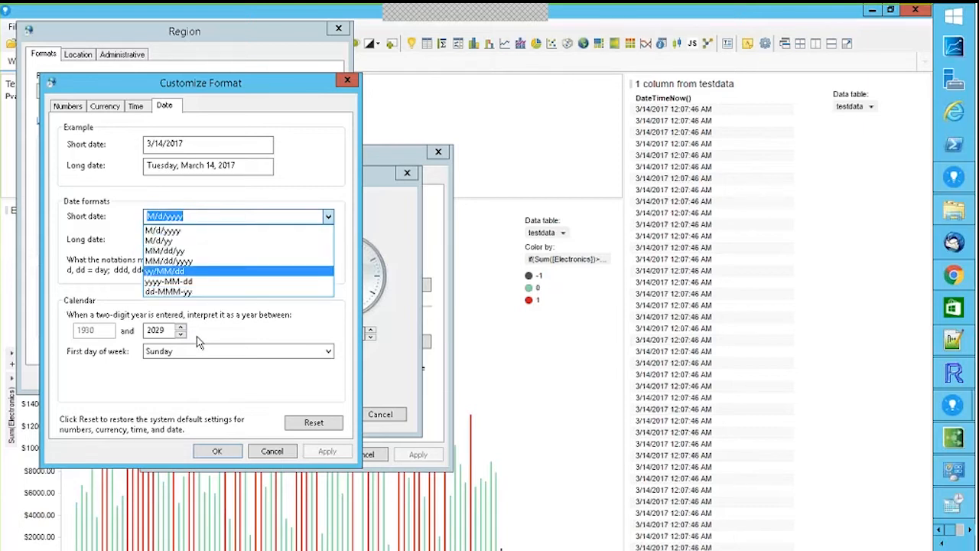
click(277, 452)
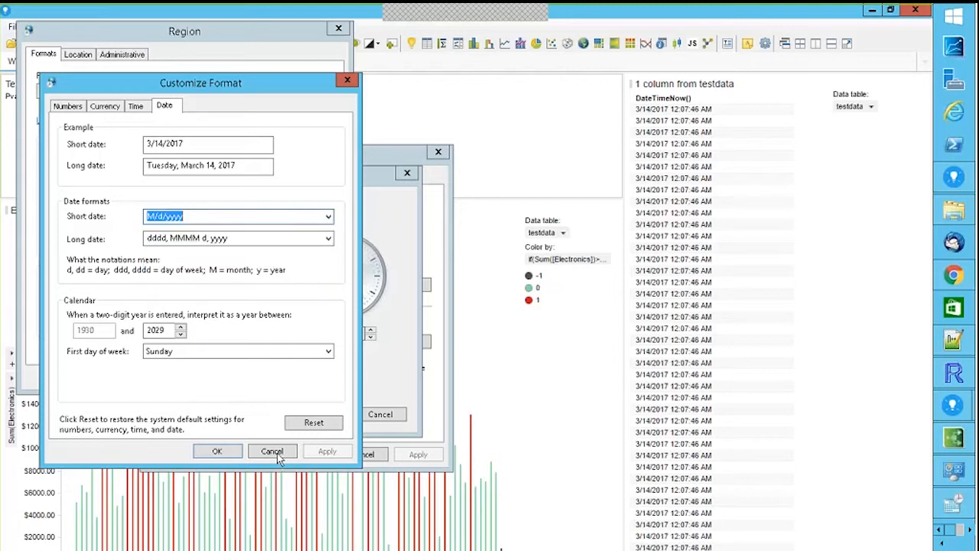
click(277, 453)
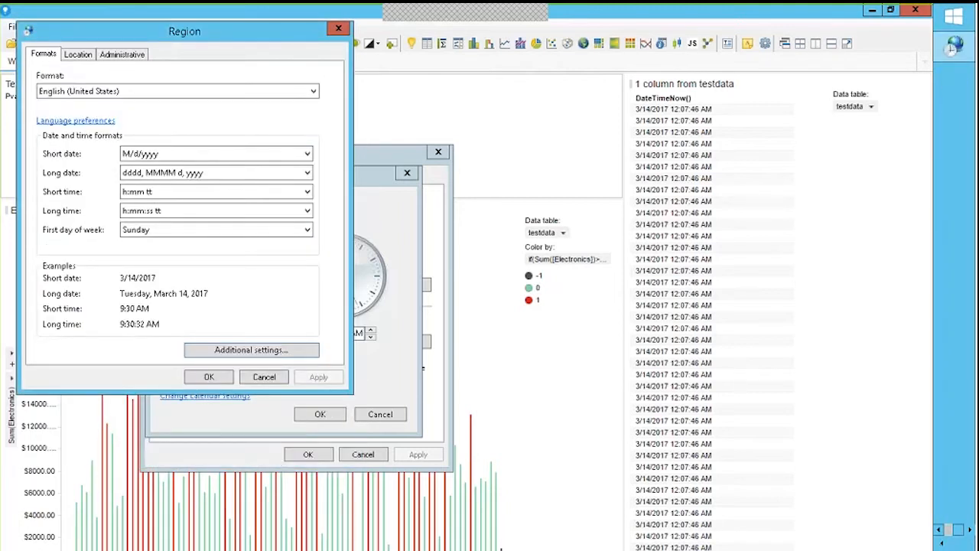
click(267, 378)
click(324, 417)
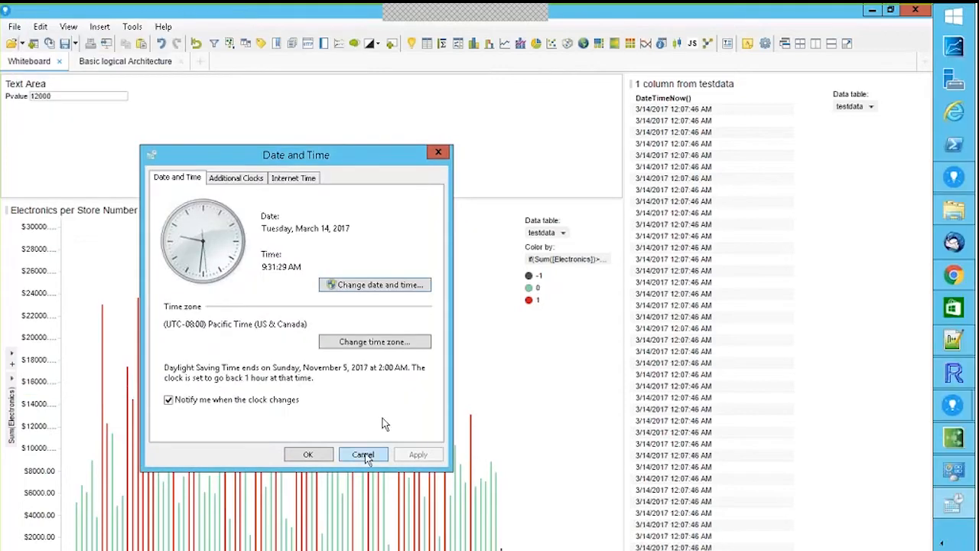
click(363, 454)
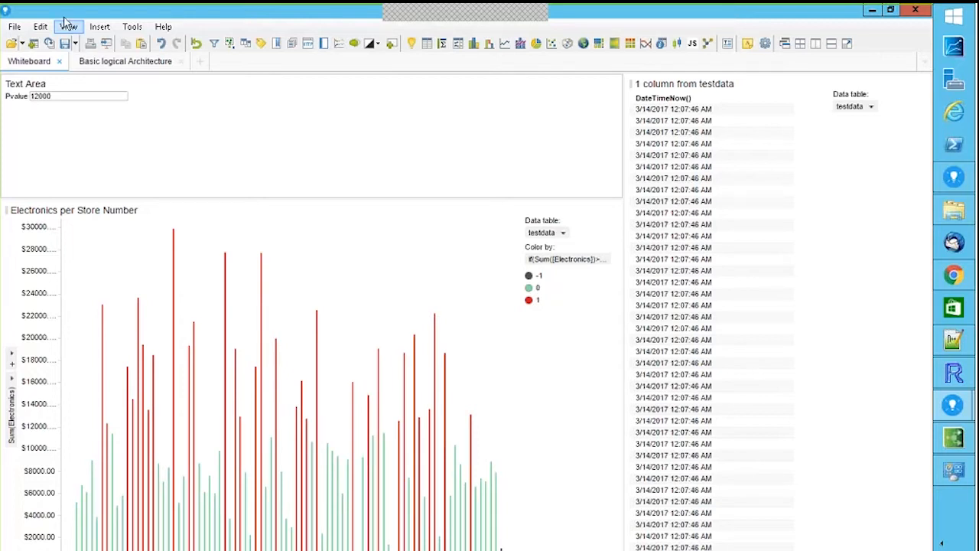
Start a new calculated column on the testdata table with the expression DateTimeNow().
click(98, 28)
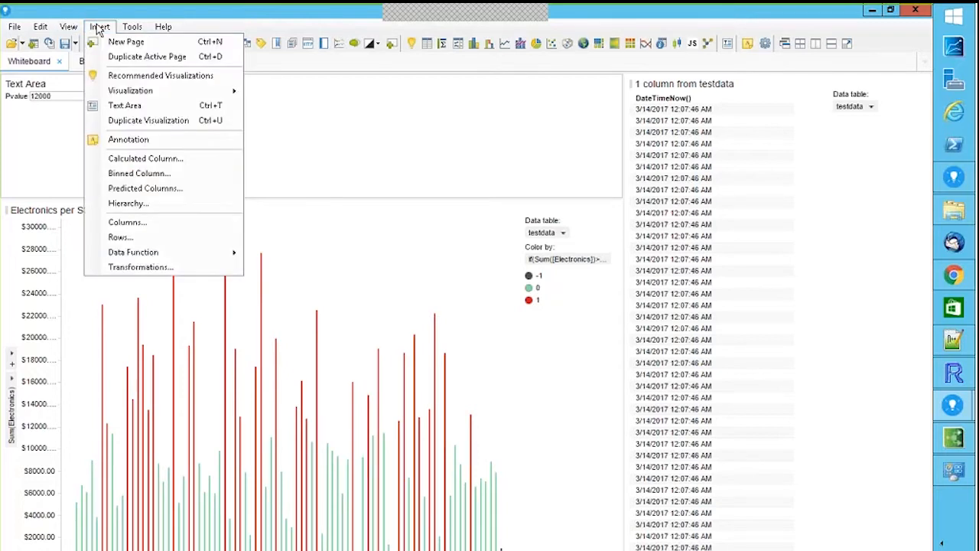
click(162, 162)
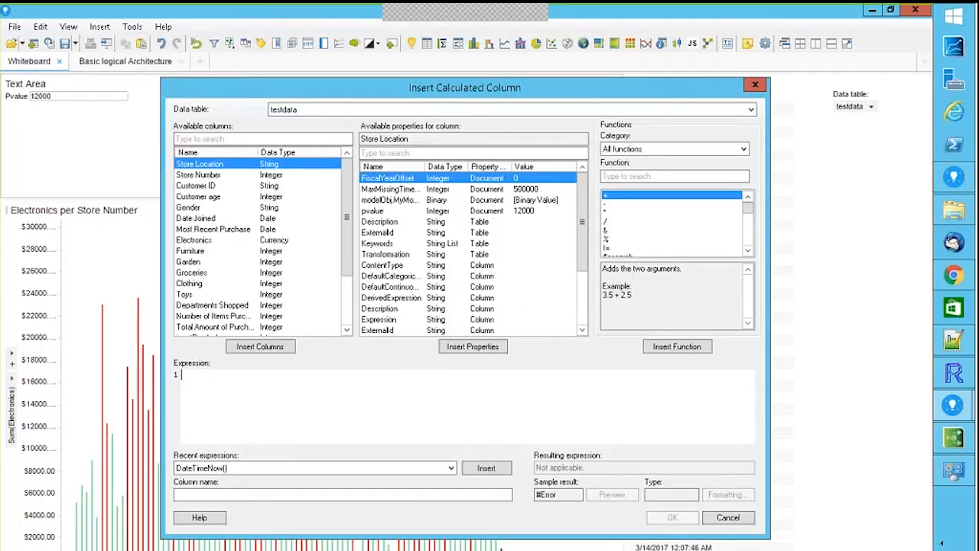
click(635, 176)
text(da)
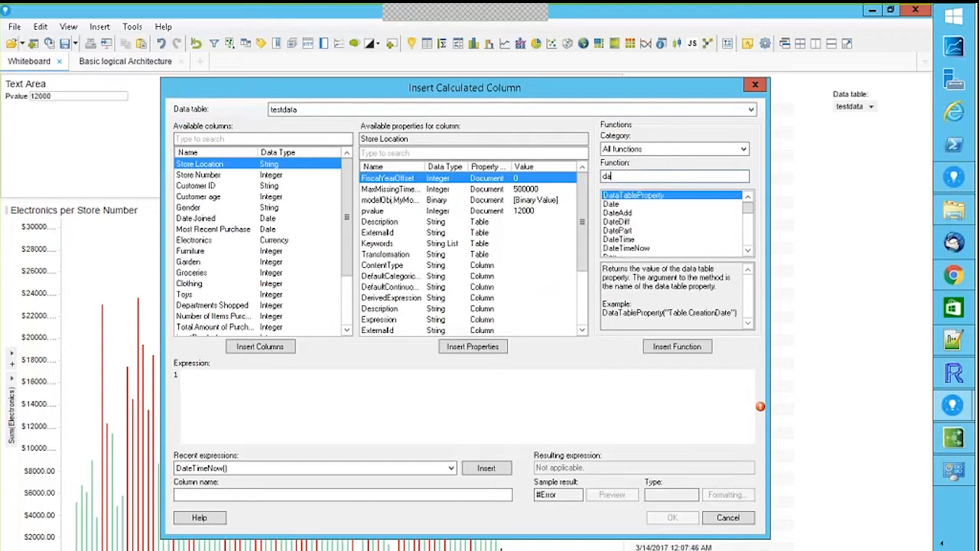
text(t)
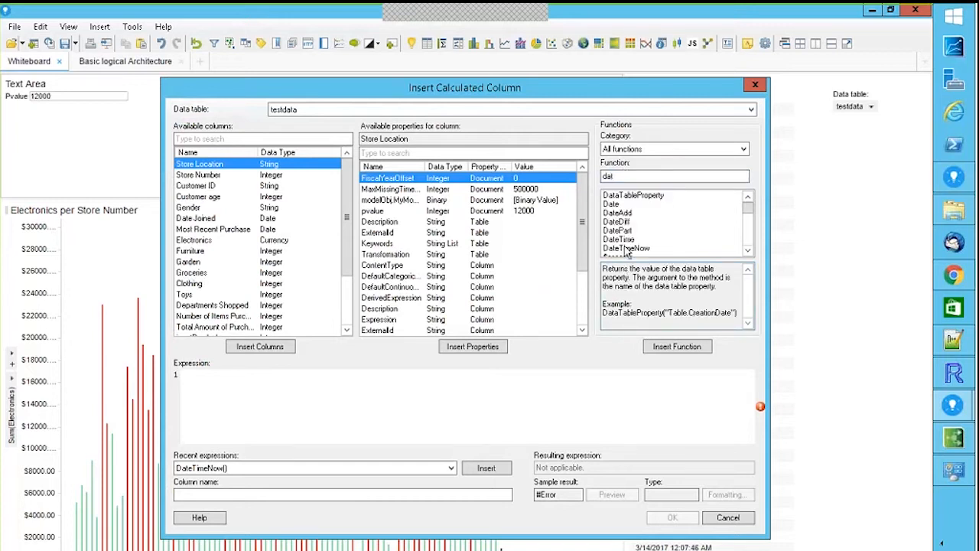
click(626, 248)
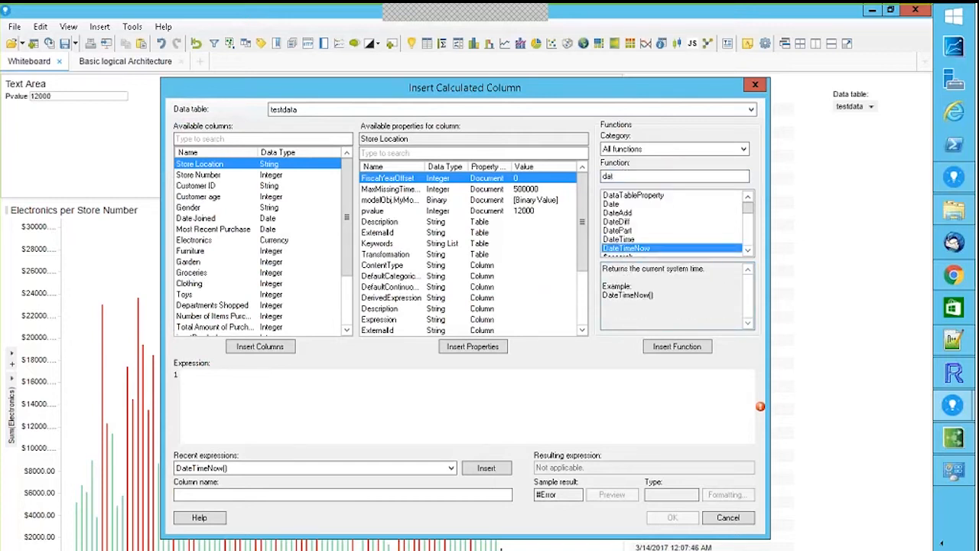
click(673, 348)
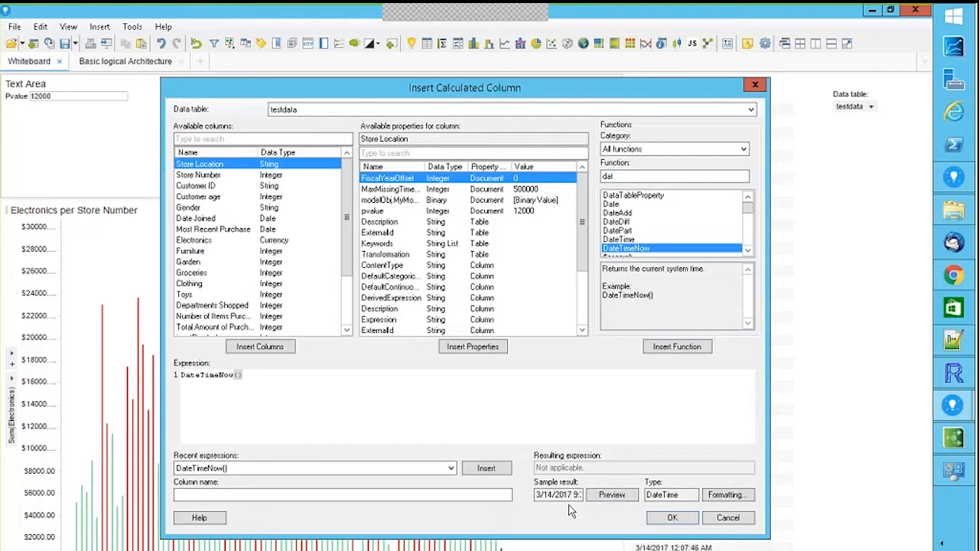
Name the calculated column test and insert it into the data table.
click(663, 523)
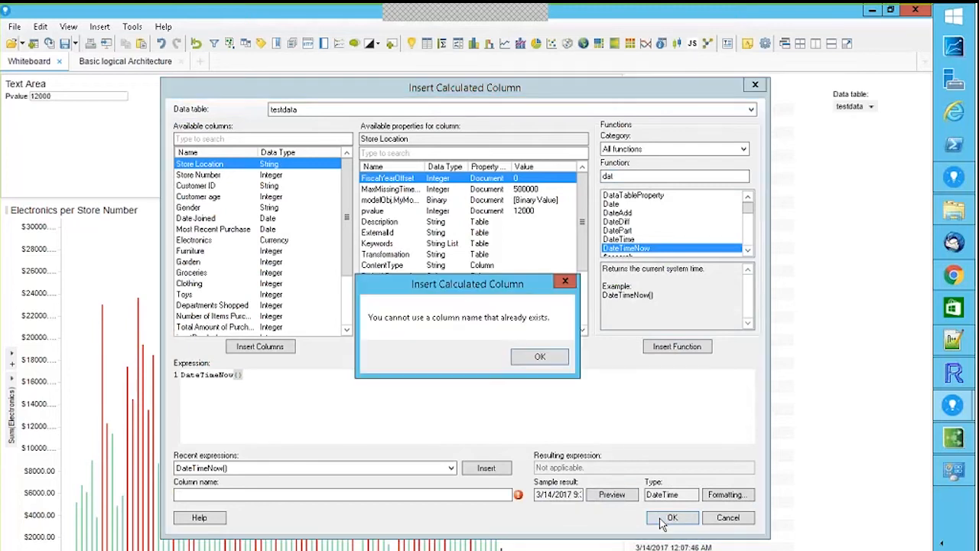
click(540, 361)
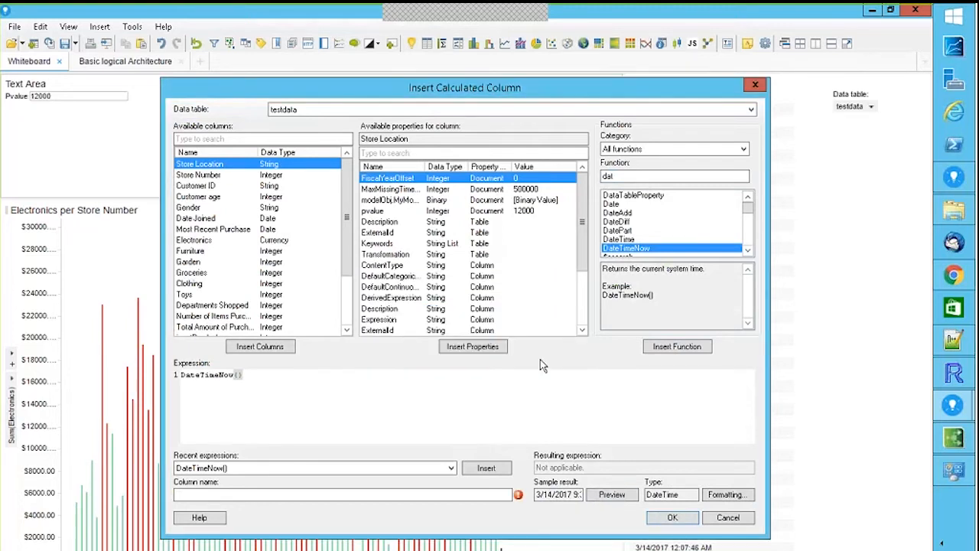
click(259, 496)
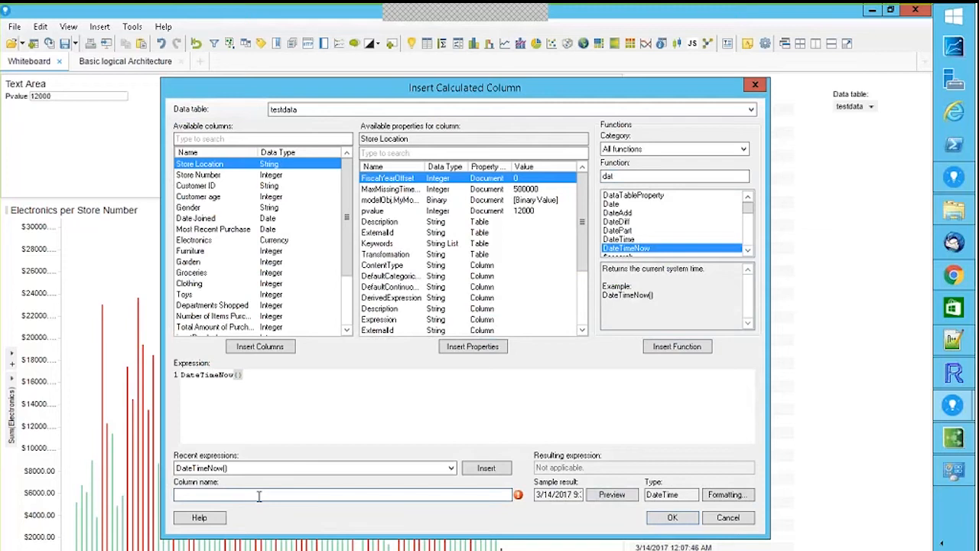
text(test)
click(672, 518)
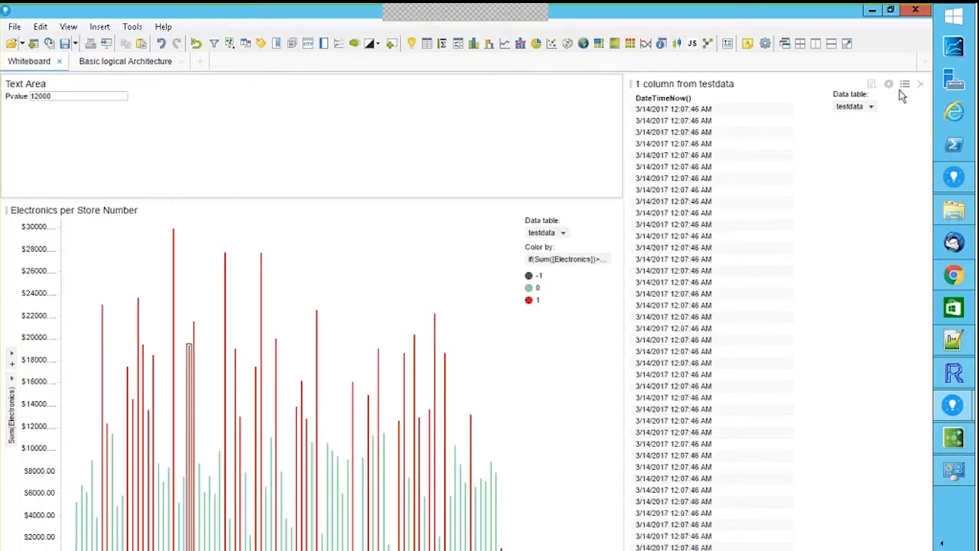
Add the test column to the selected columns of the table visualization beside DateTimeNow().
click(888, 84)
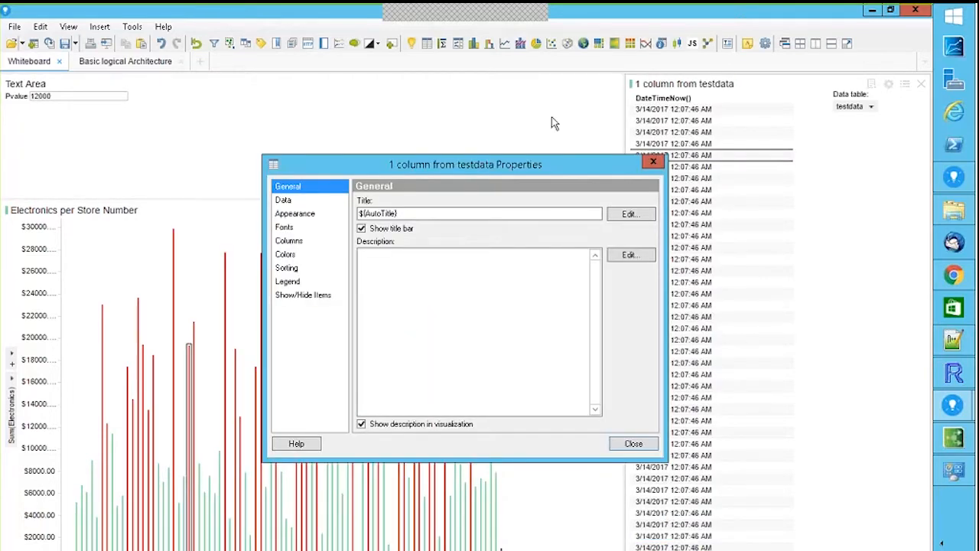
click(303, 241)
drag(465, 274, 462, 385)
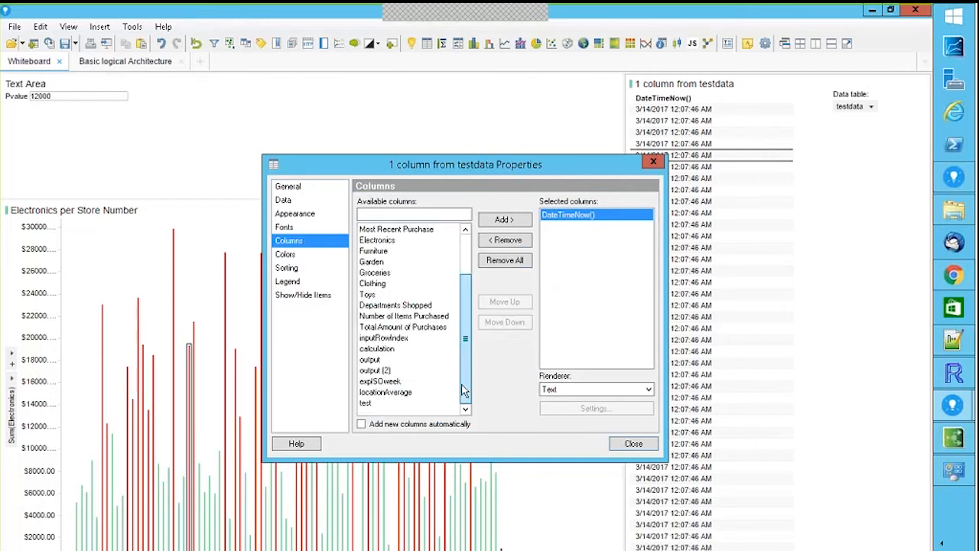
click(447, 404)
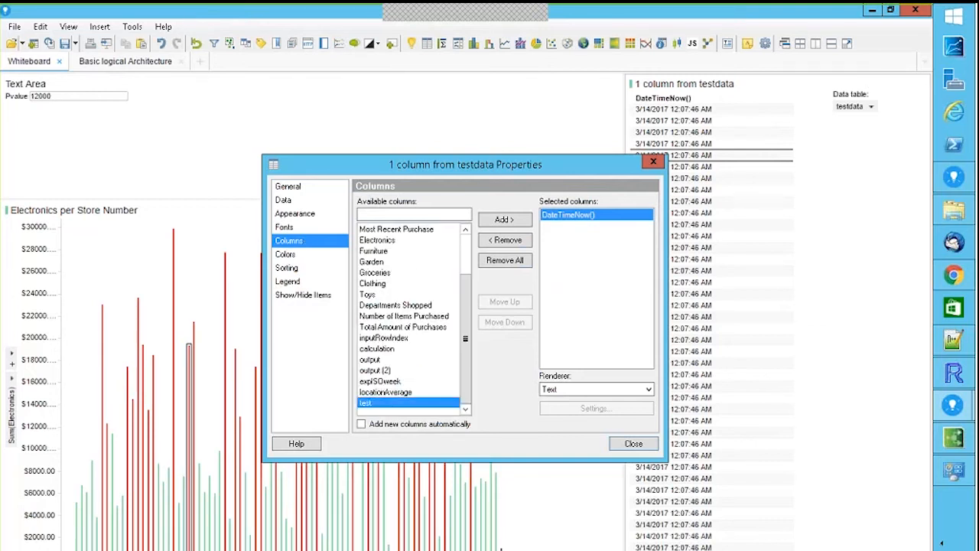
click(507, 224)
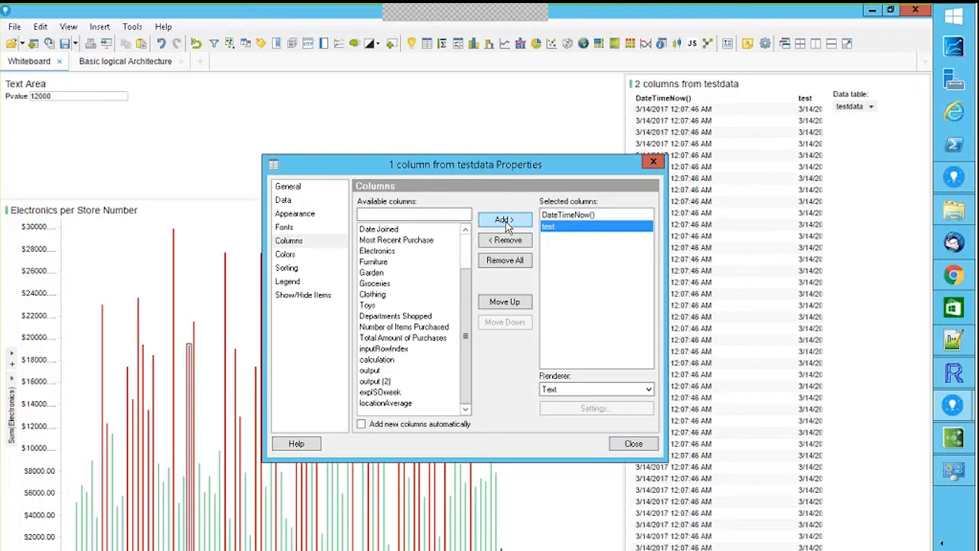
click(653, 162)
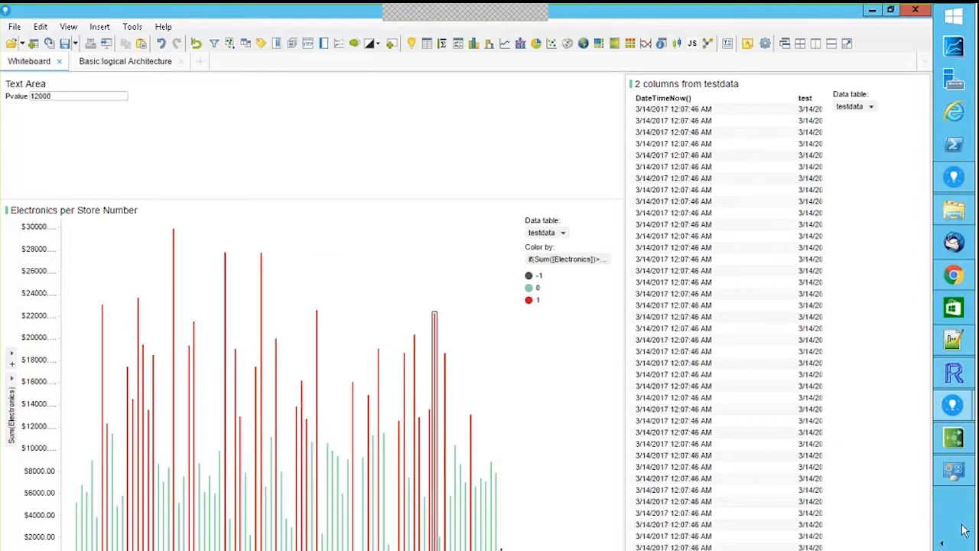
Highlight the TIBCO Spotfire 5.5.x hotfix line in the Google Doc in Chrome, and return to testdata.dxp in Spotfire.
click(947, 284)
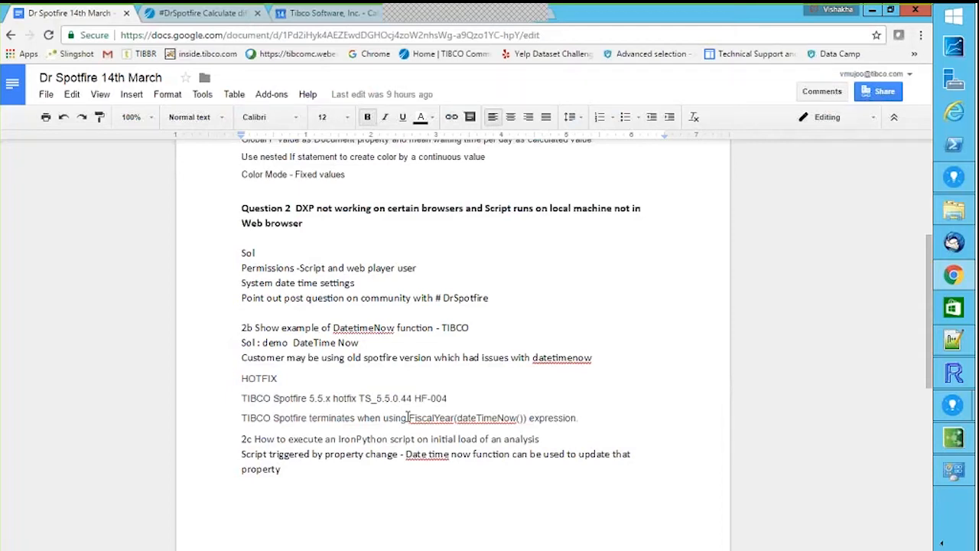
click(244, 398)
triple_click(488, 398)
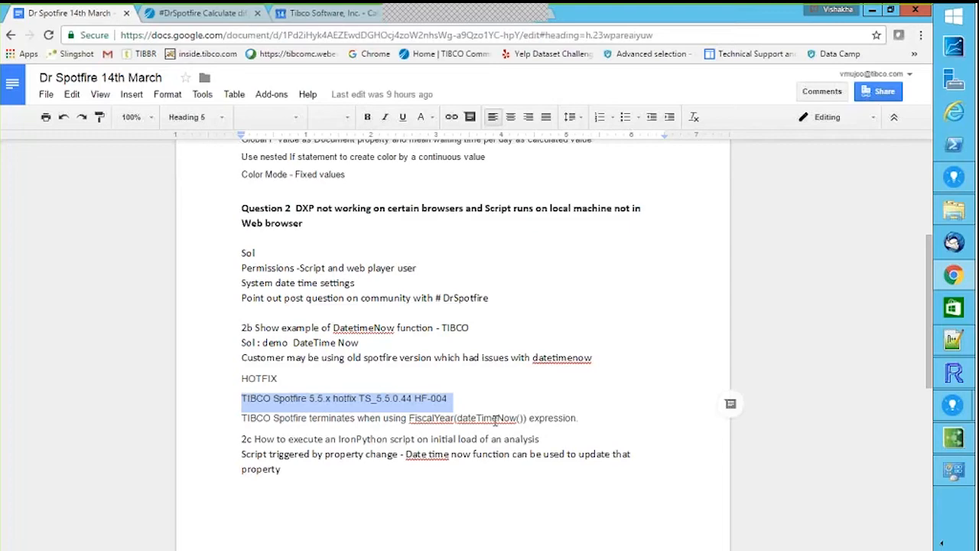
mouse_move(955, 412)
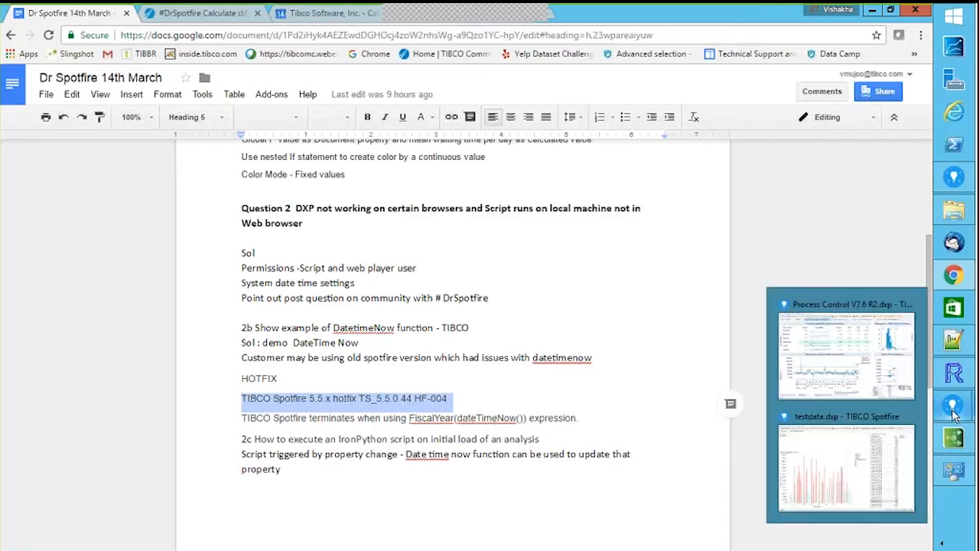
click(836, 418)
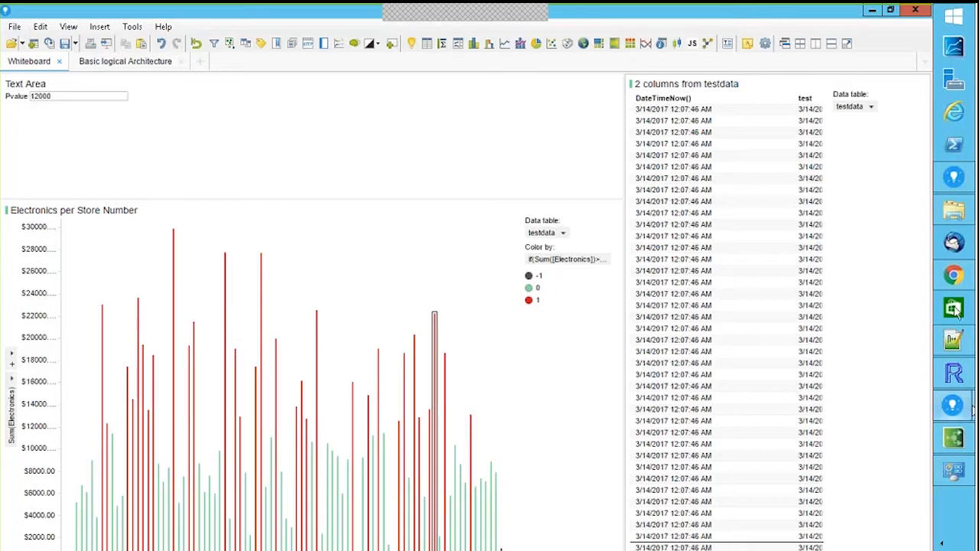
Switch to the Google Doc in Chrome to read question 2c on IronPython scripts, then return to testdata.dxp in Spotfire.
mouse_move(955, 282)
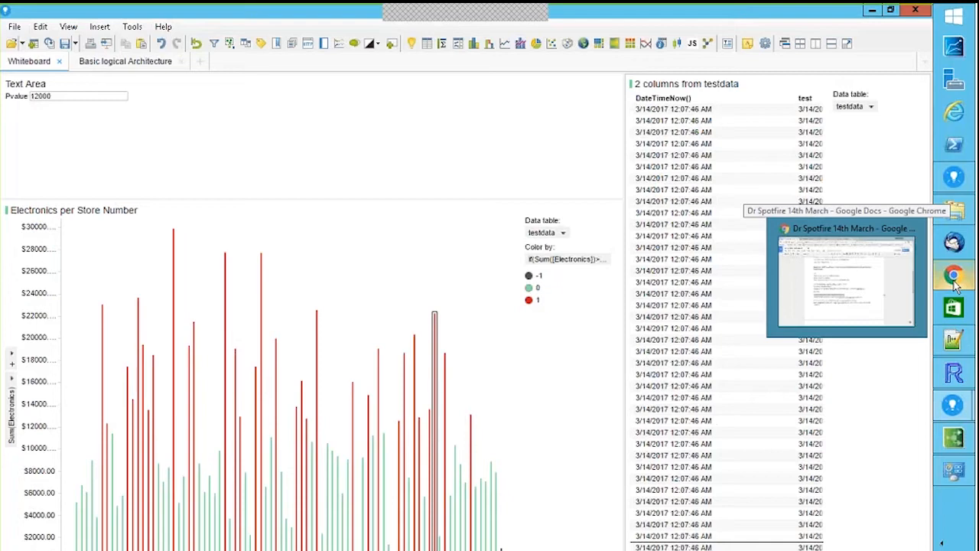
click(954, 281)
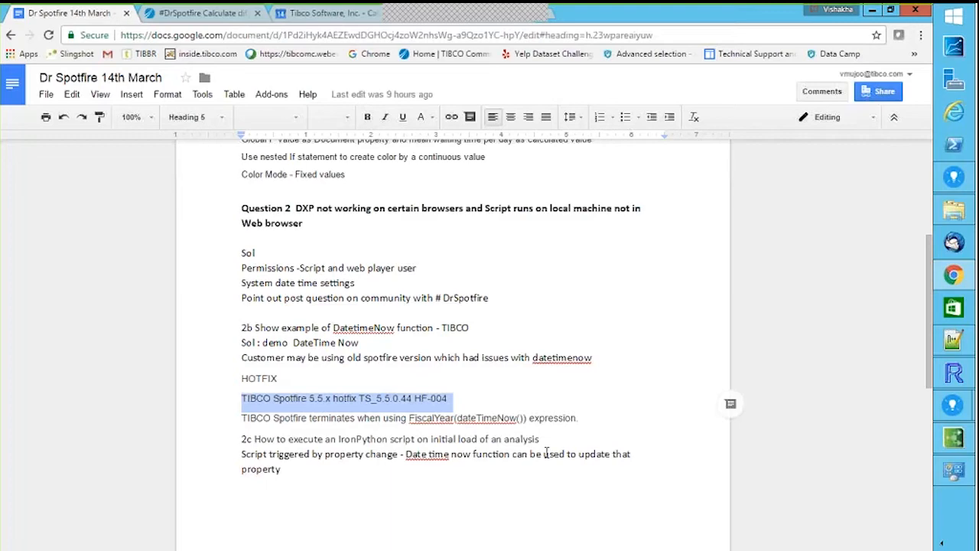
mouse_move(953, 421)
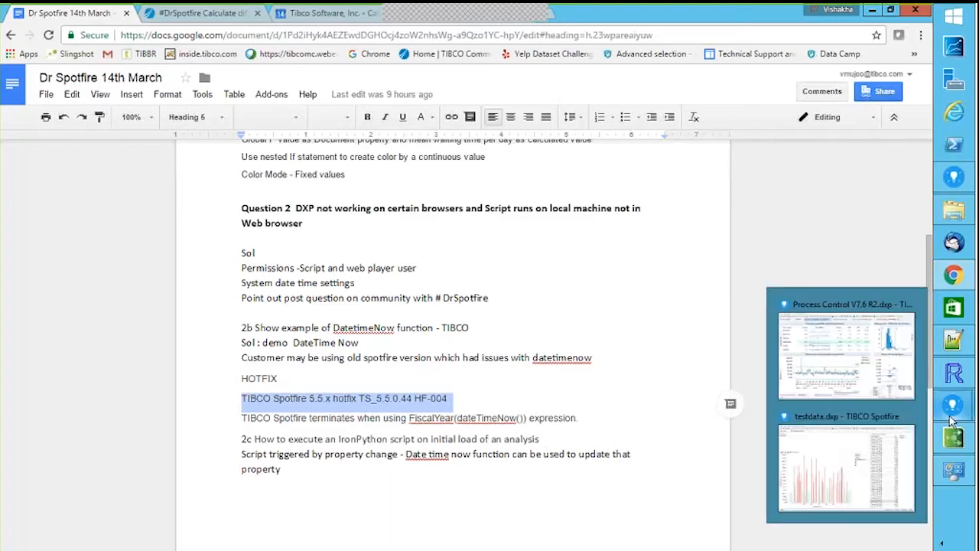
click(841, 426)
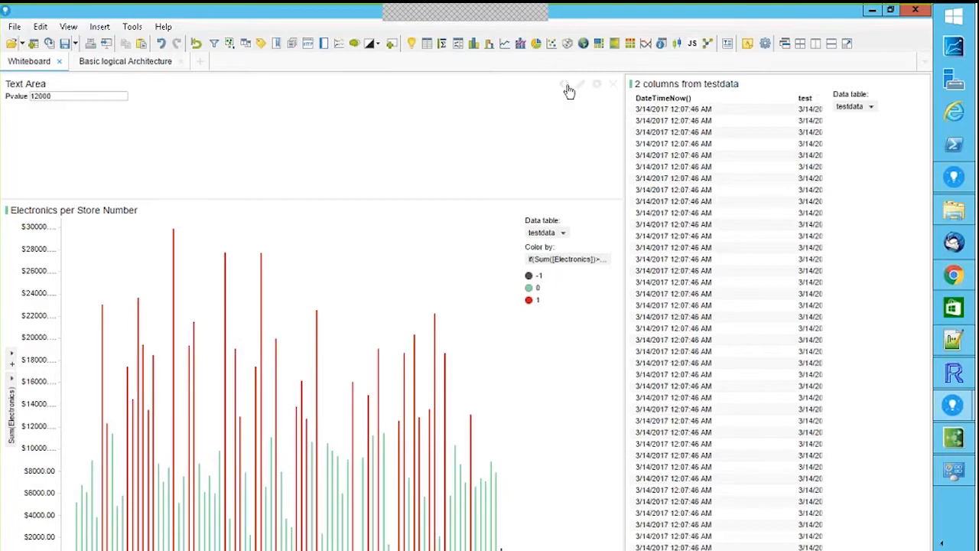
Examine the script action settings for changes to the pvalue document property, including the option to execute a selected script.
click(41, 27)
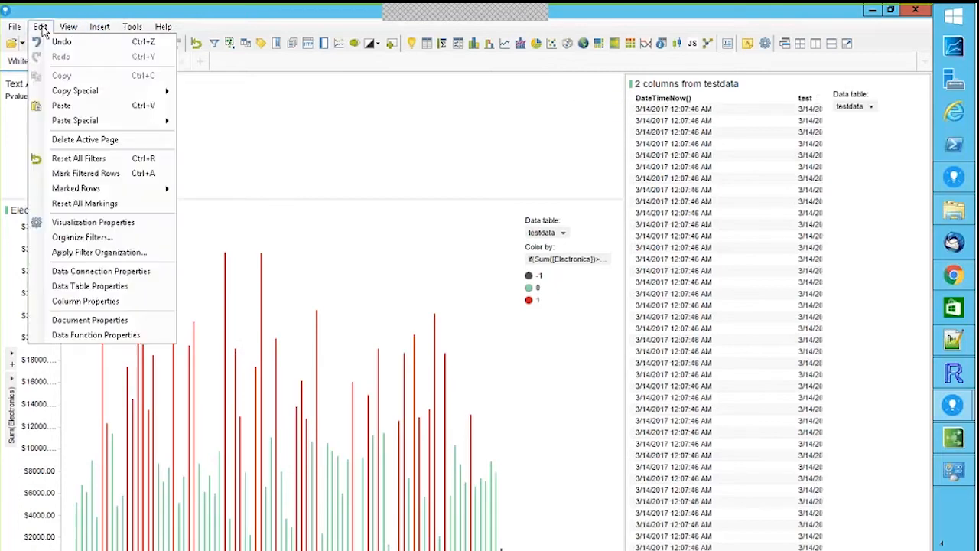
click(90, 320)
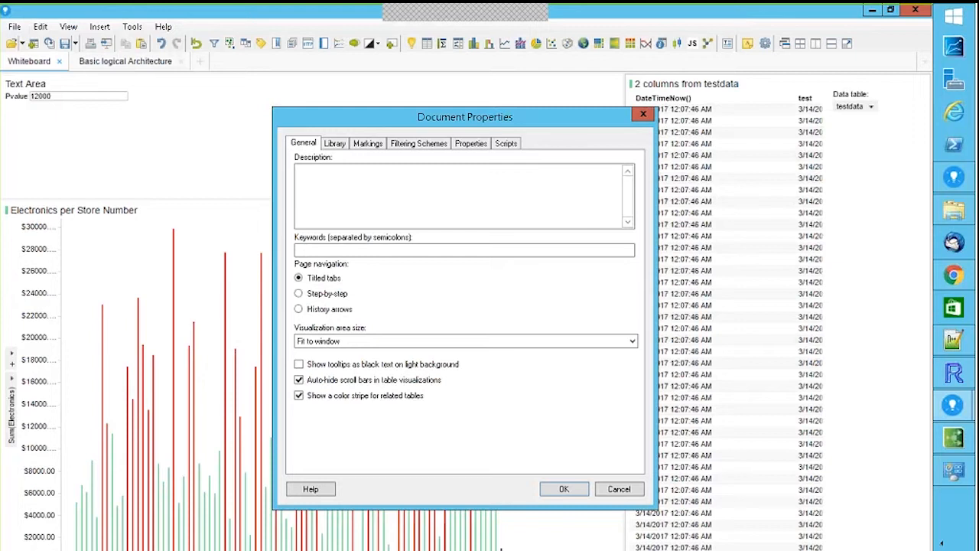
click(471, 144)
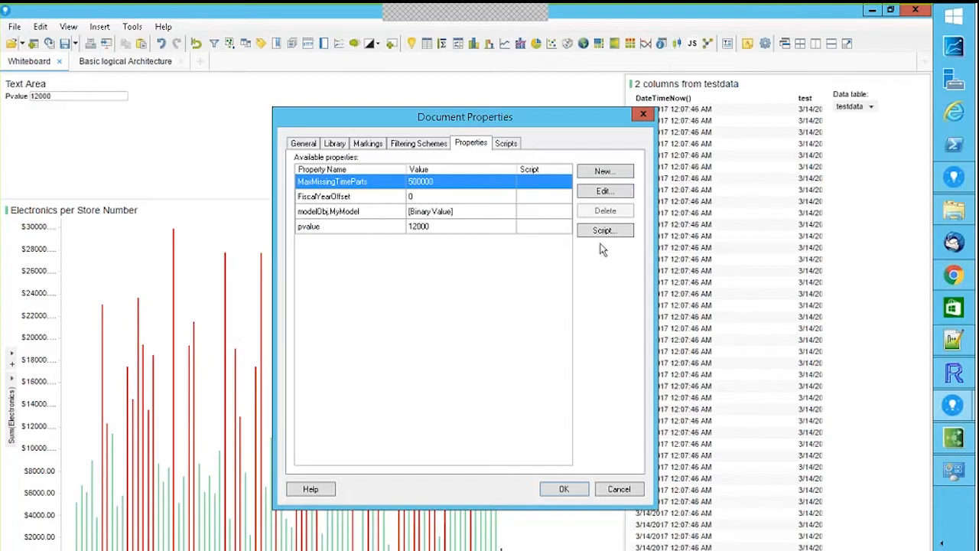
click(427, 230)
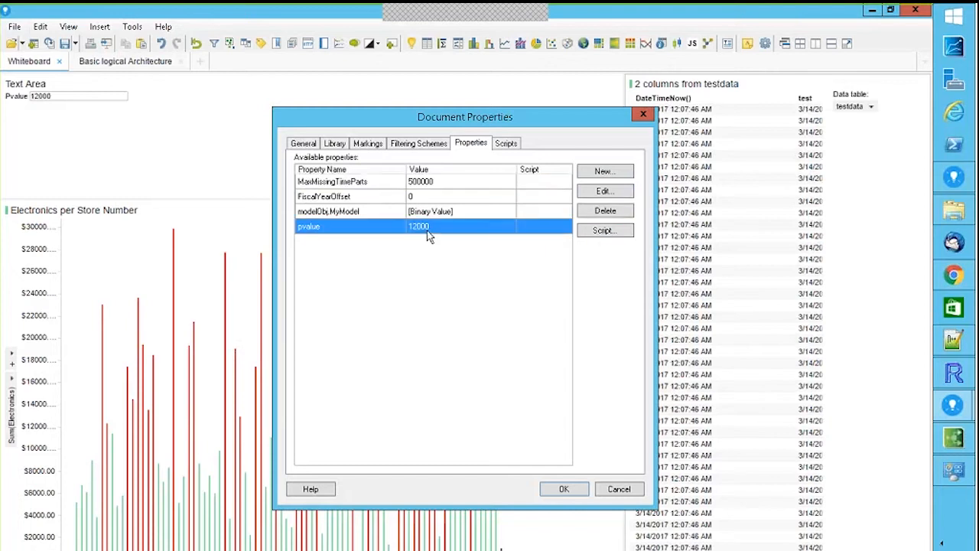
click(603, 231)
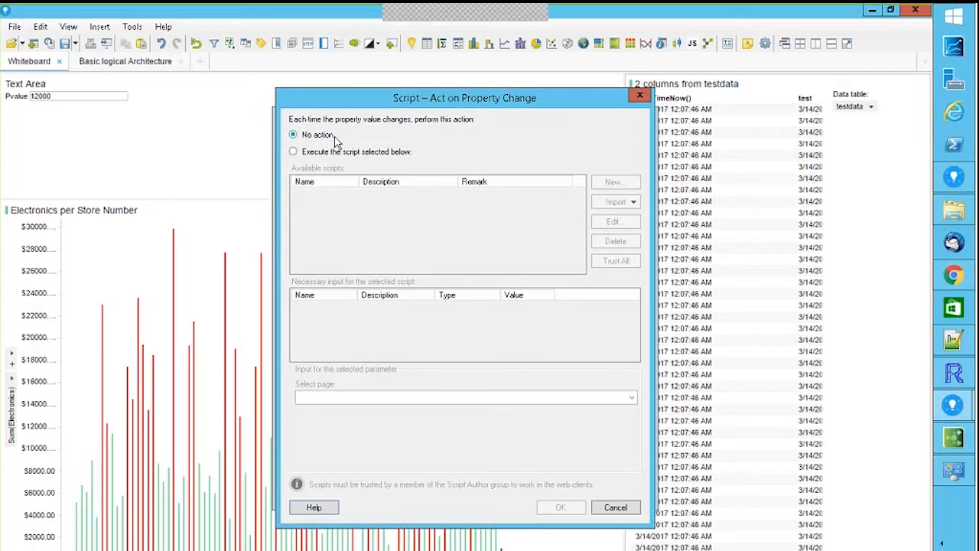
click(293, 151)
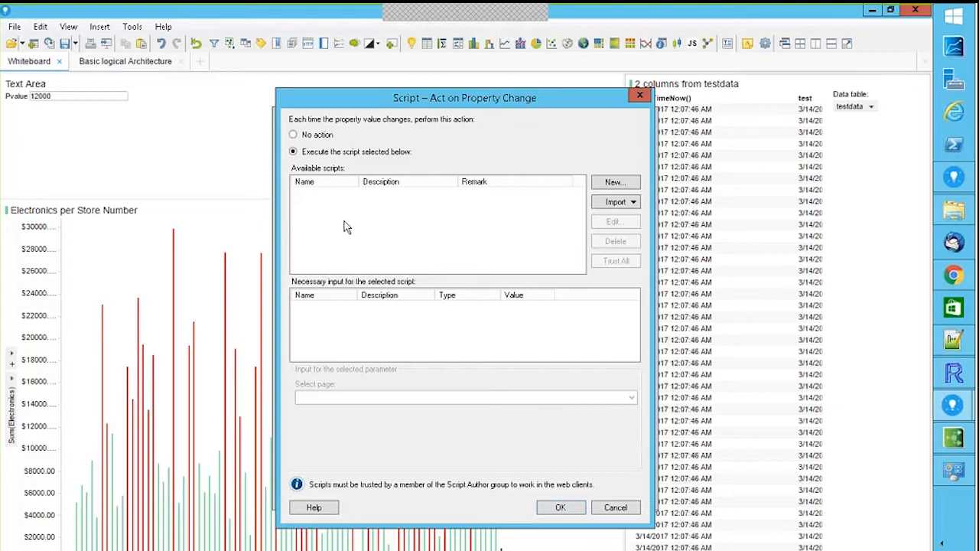
click(616, 508)
click(603, 173)
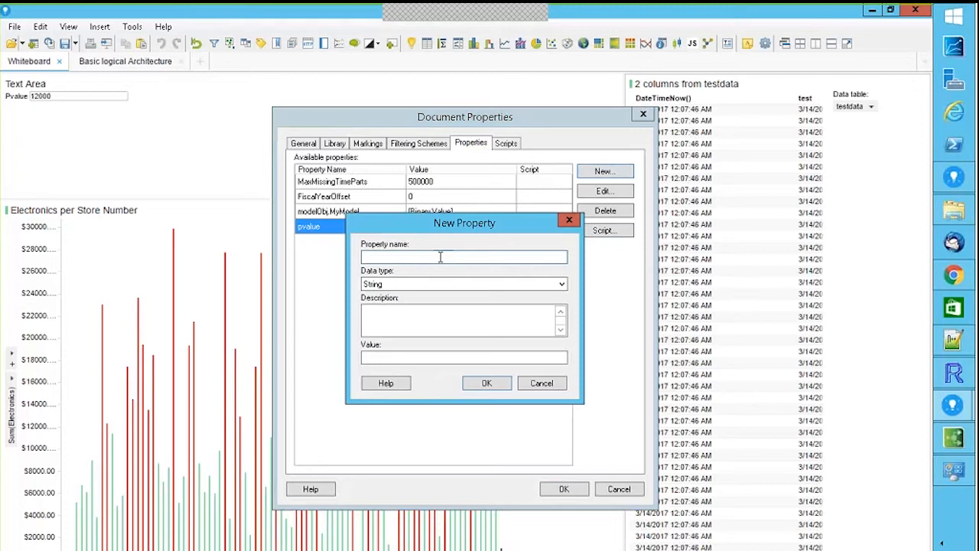
click(543, 385)
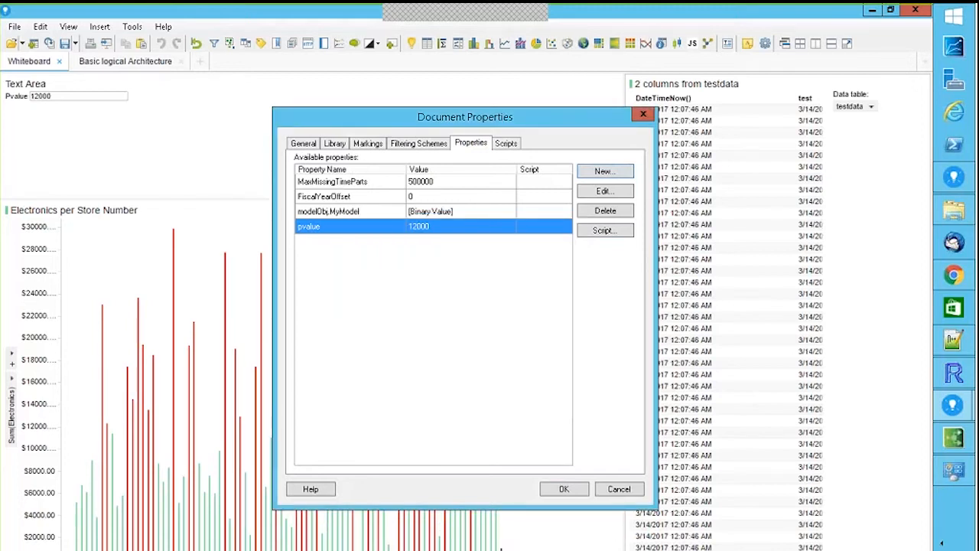
click(619, 491)
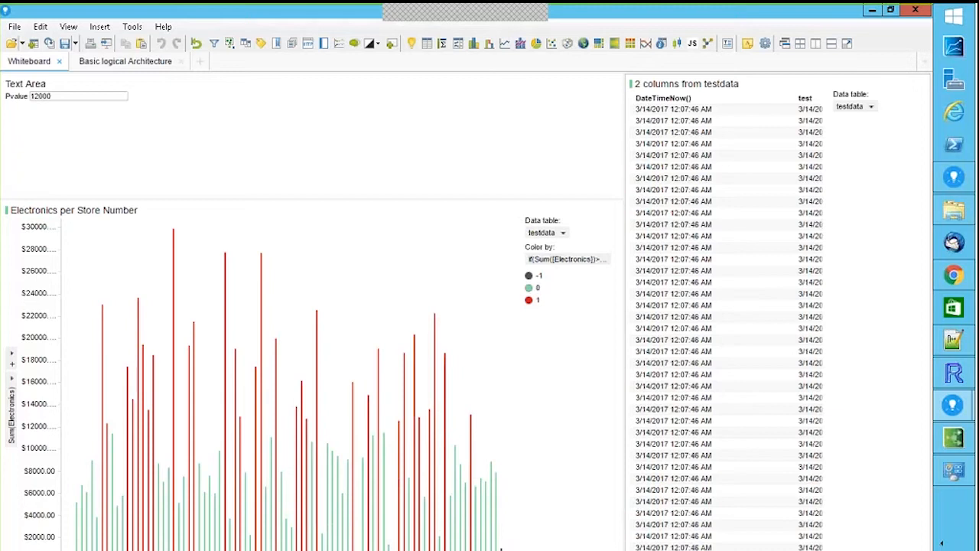
click(579, 84)
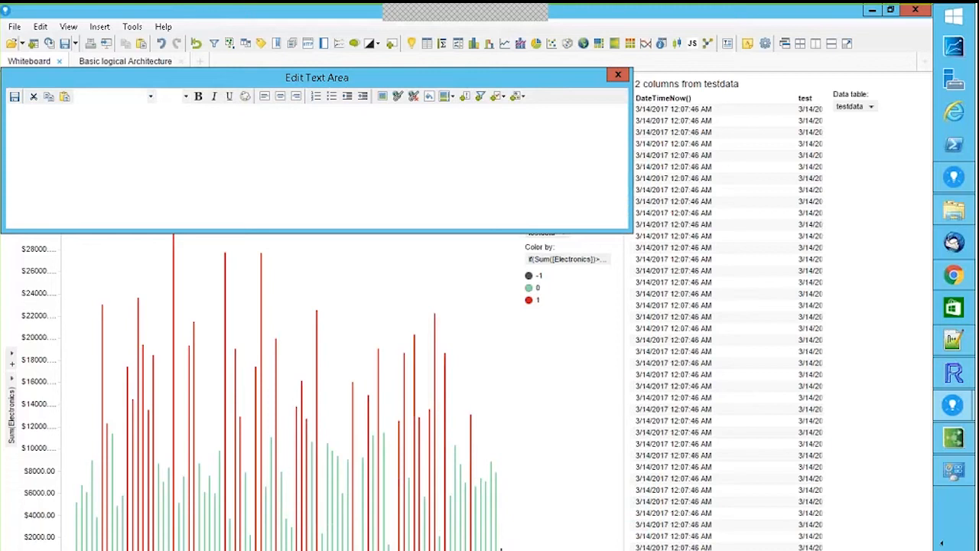
click(618, 74)
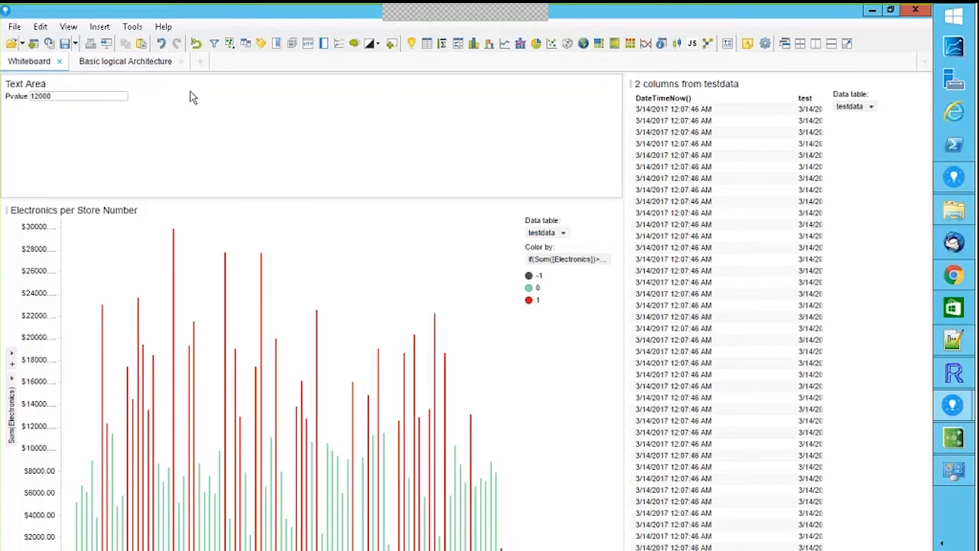
click(575, 85)
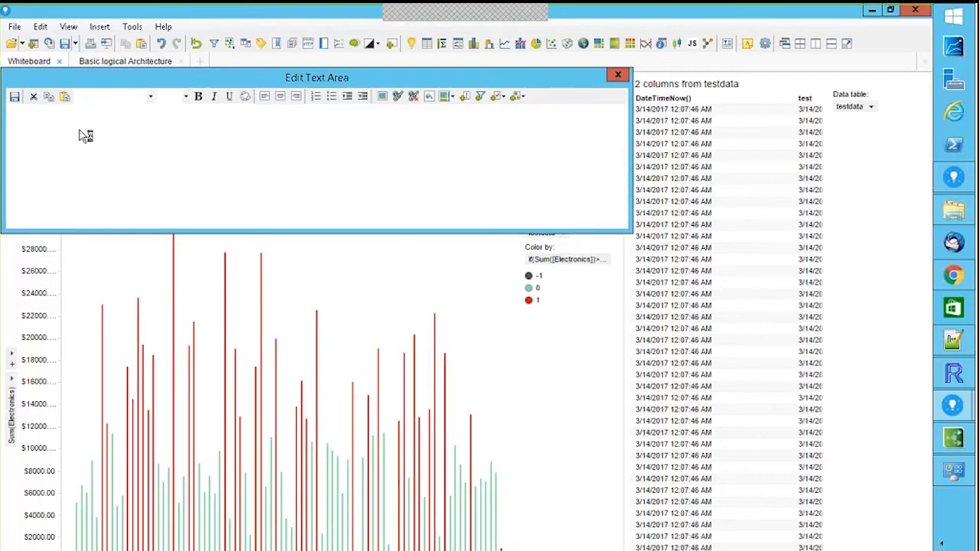
click(615, 76)
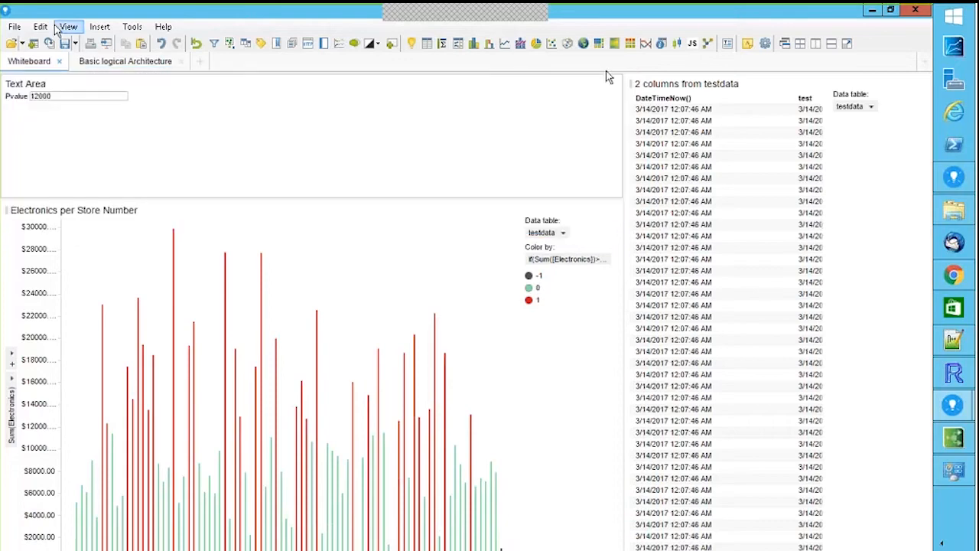
click(41, 26)
click(98, 319)
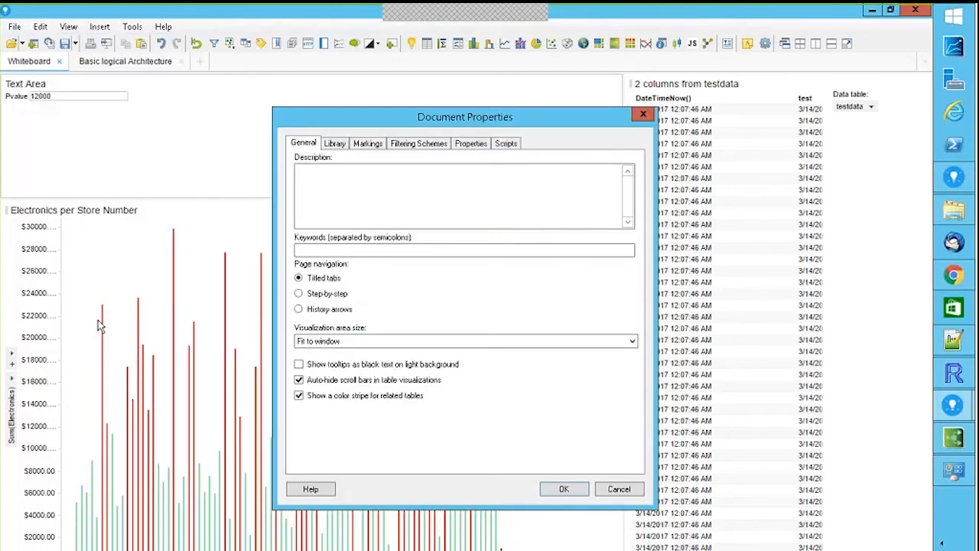
click(468, 144)
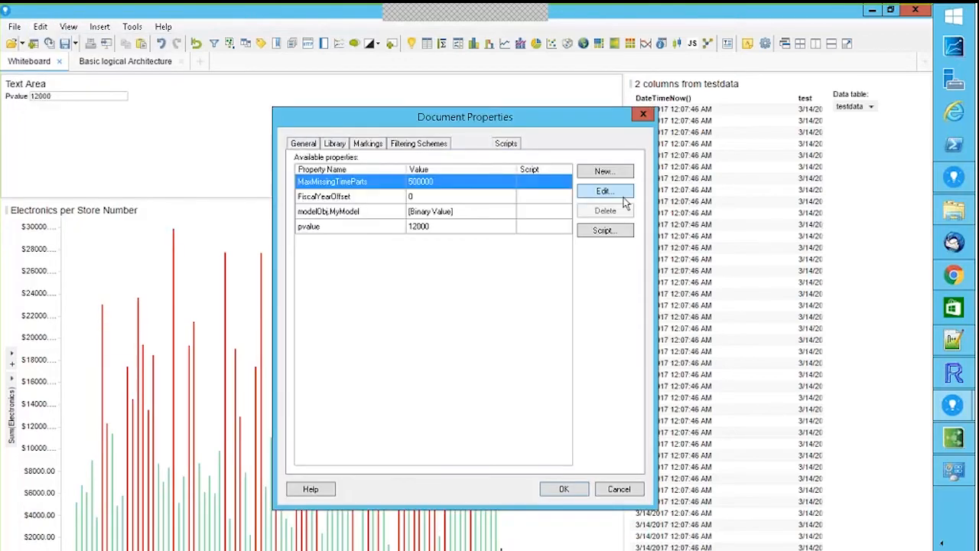
click(643, 114)
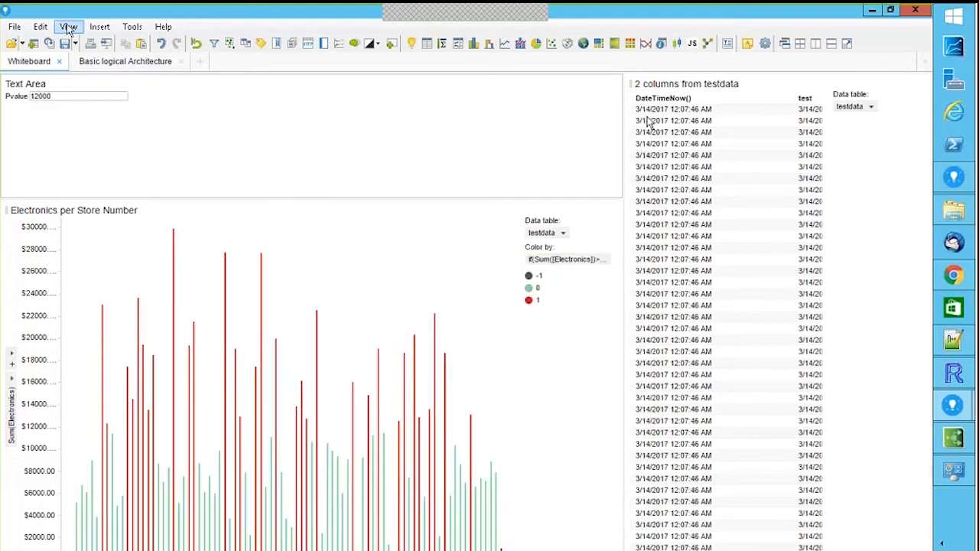
Insert a new text area on the Whiteboard page and open it for editing.
click(100, 26)
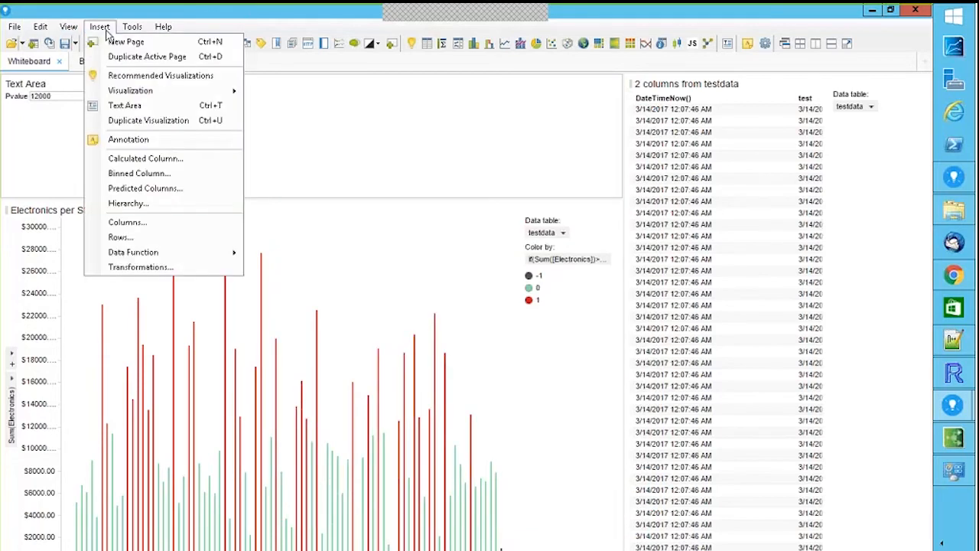
click(121, 104)
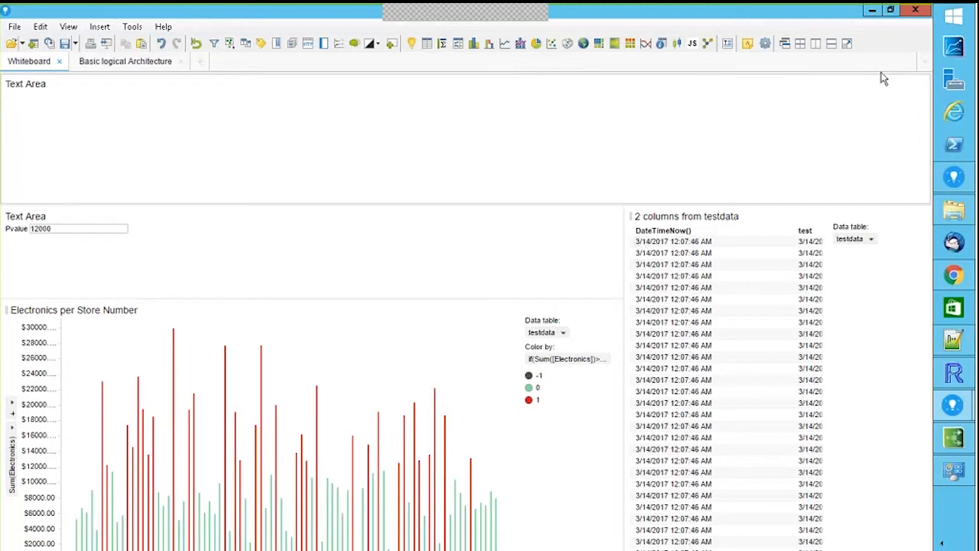
click(884, 79)
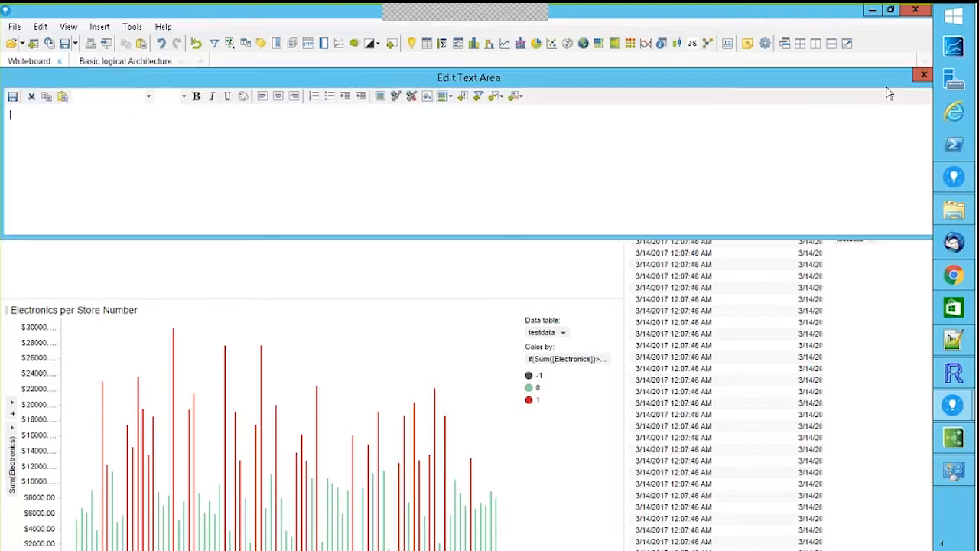
Start a label property control in the new text area and create a String document property named test for it.
click(502, 97)
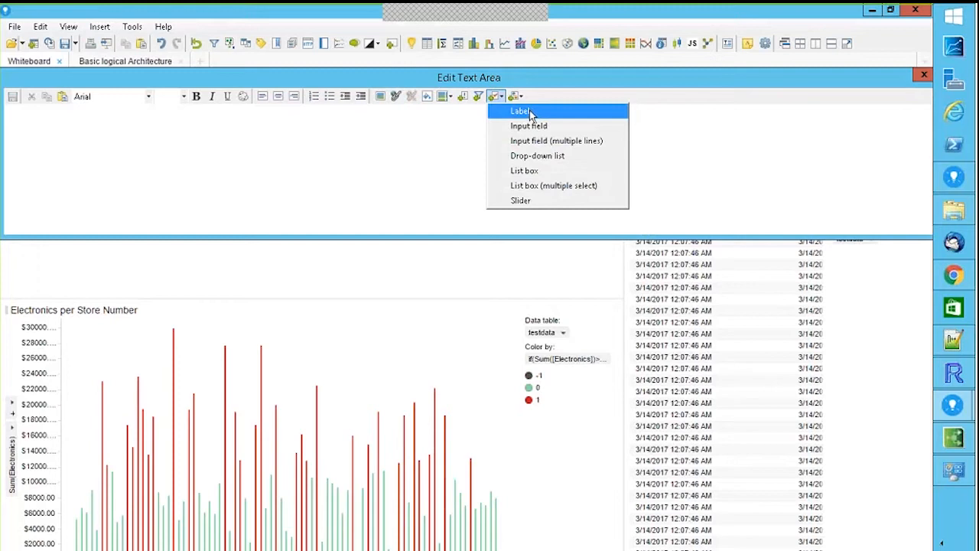
click(531, 113)
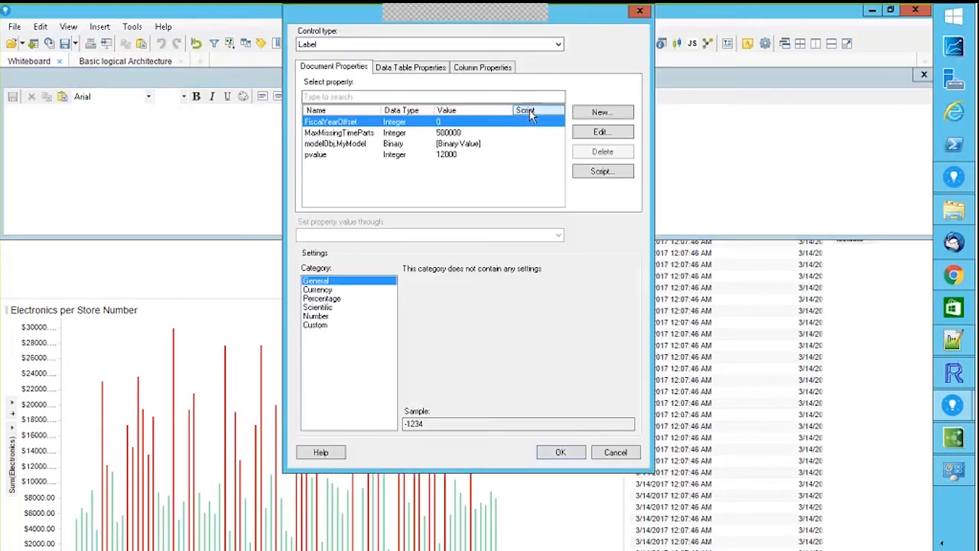
click(604, 113)
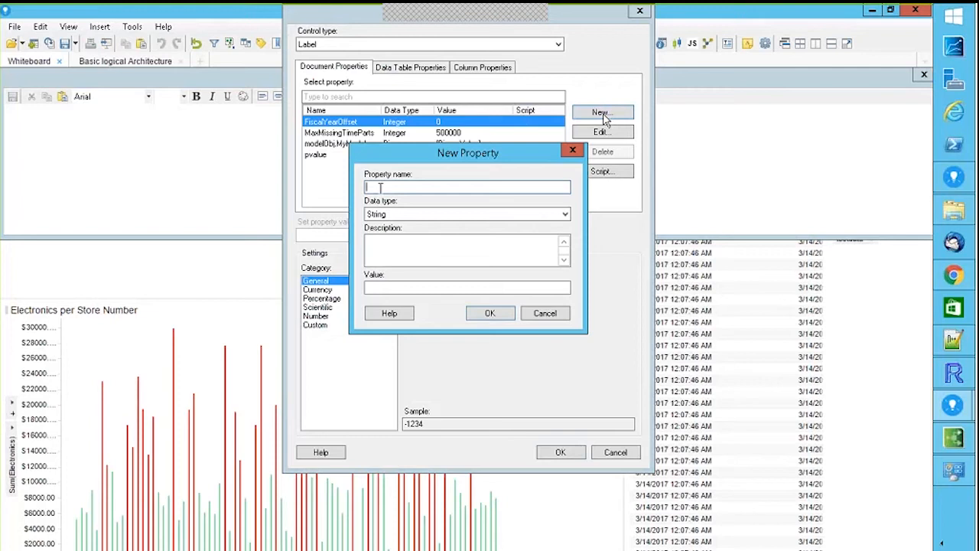
text(test)
click(484, 315)
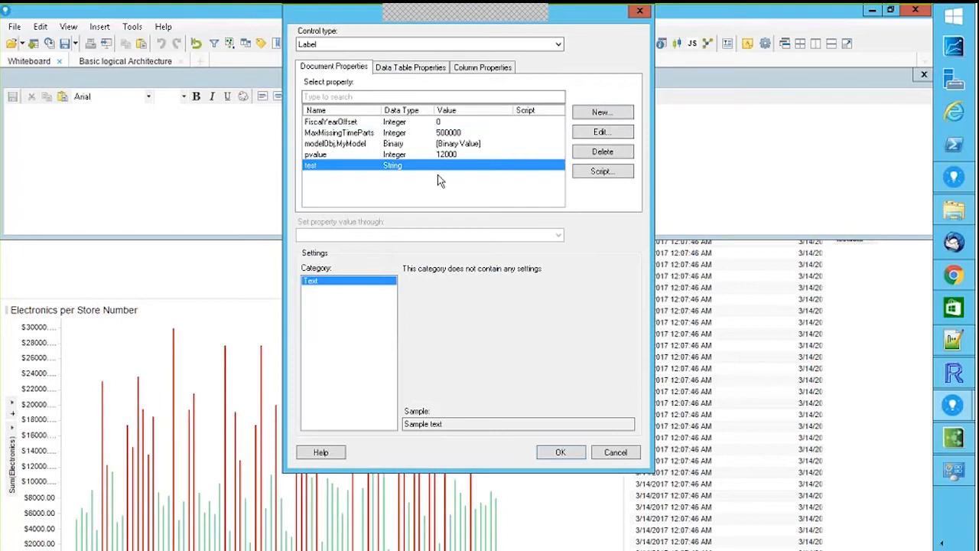
click(419, 69)
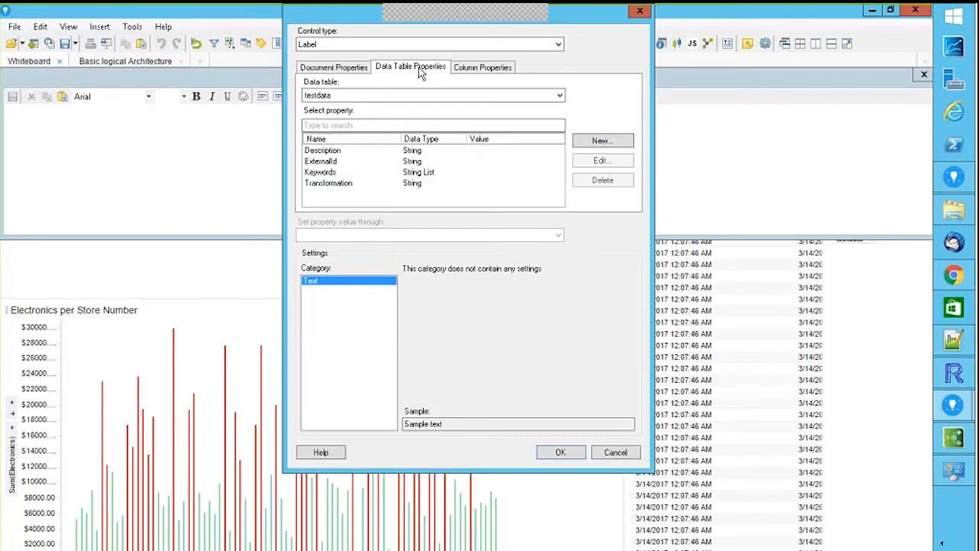
click(419, 162)
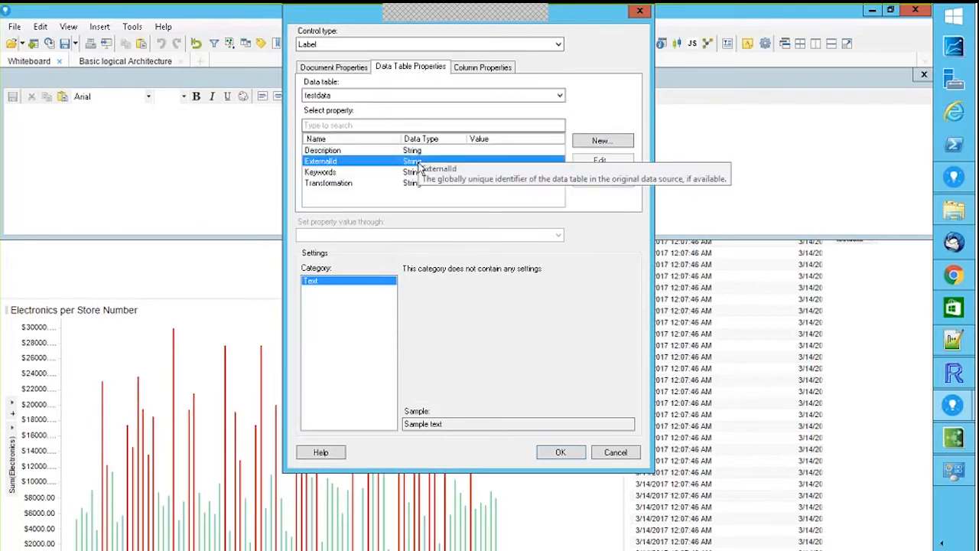
click(324, 69)
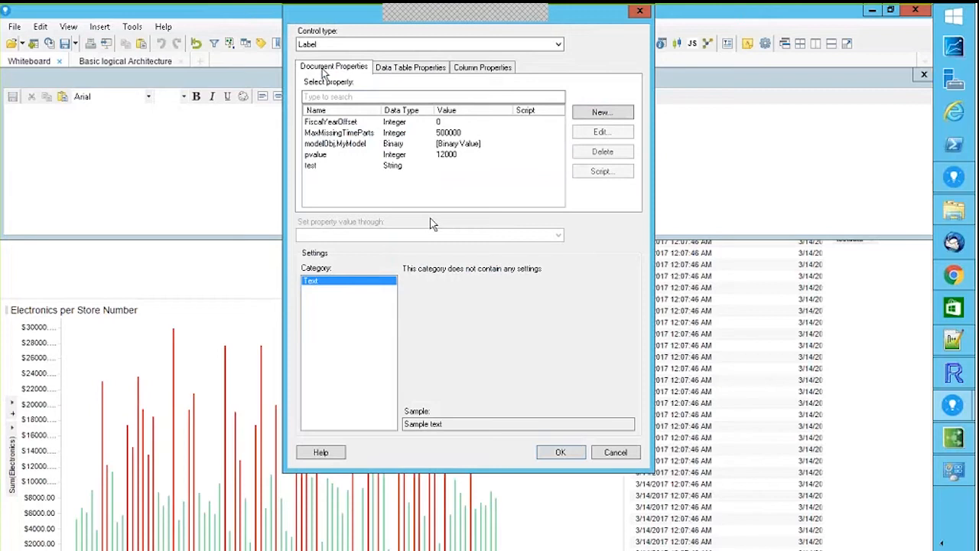
click(397, 155)
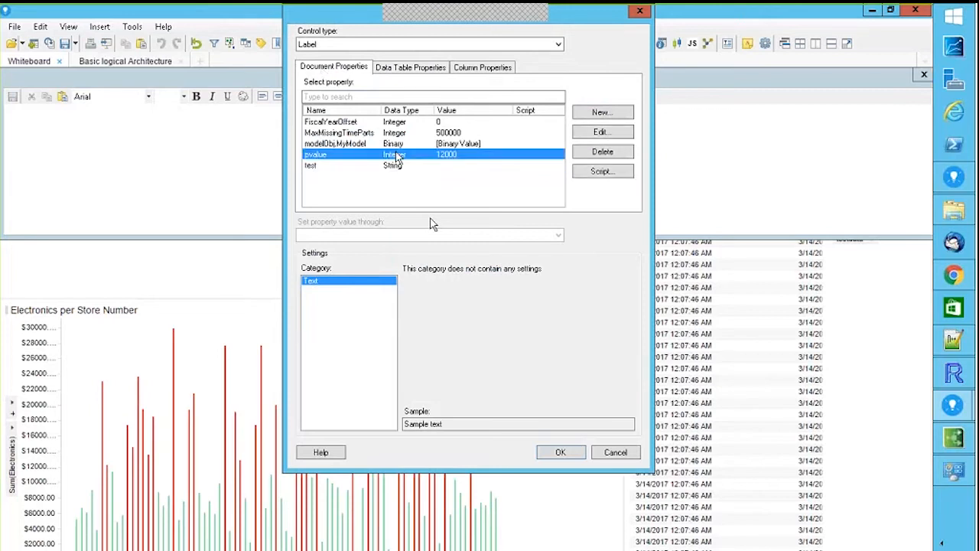
click(396, 144)
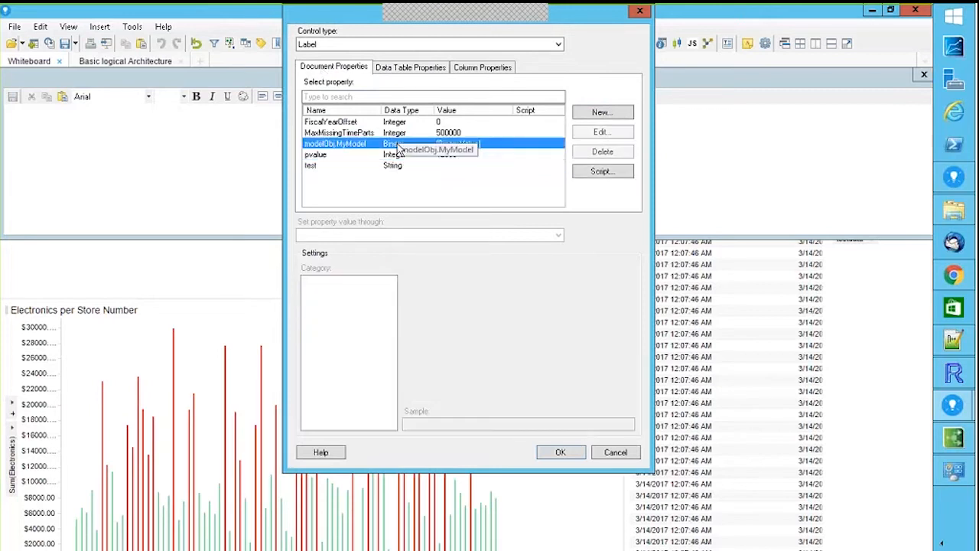
Make the property control a drop-down list for the test document property, with its value set through Expressions.
click(560, 44)
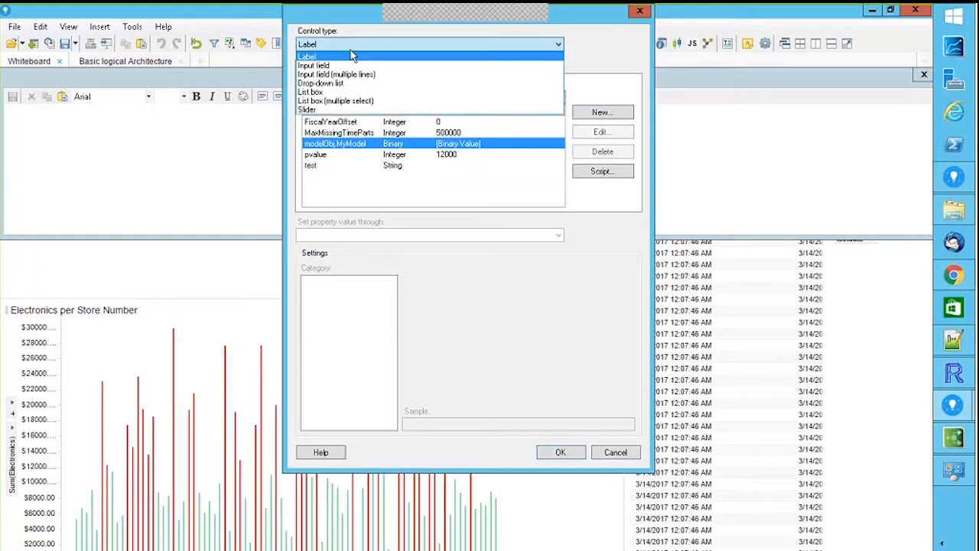
click(328, 67)
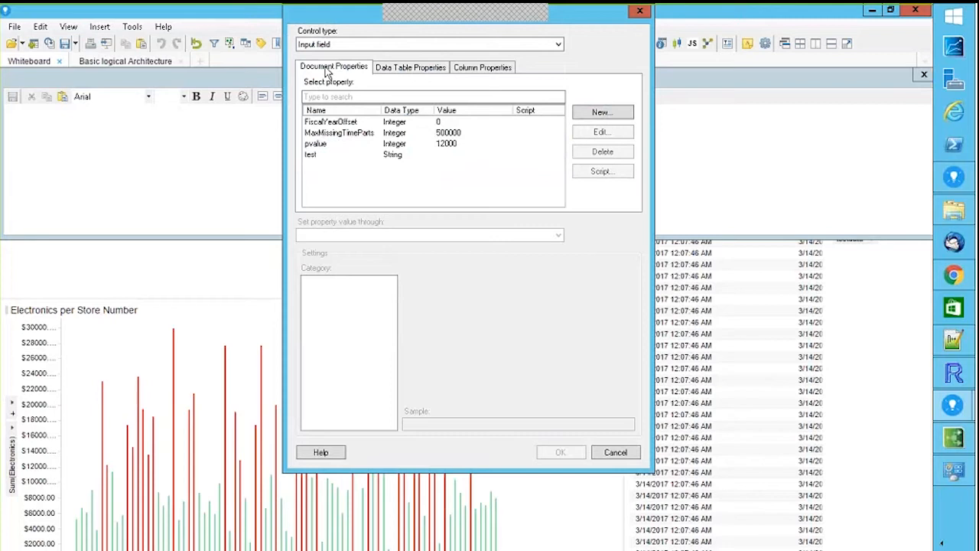
click(399, 156)
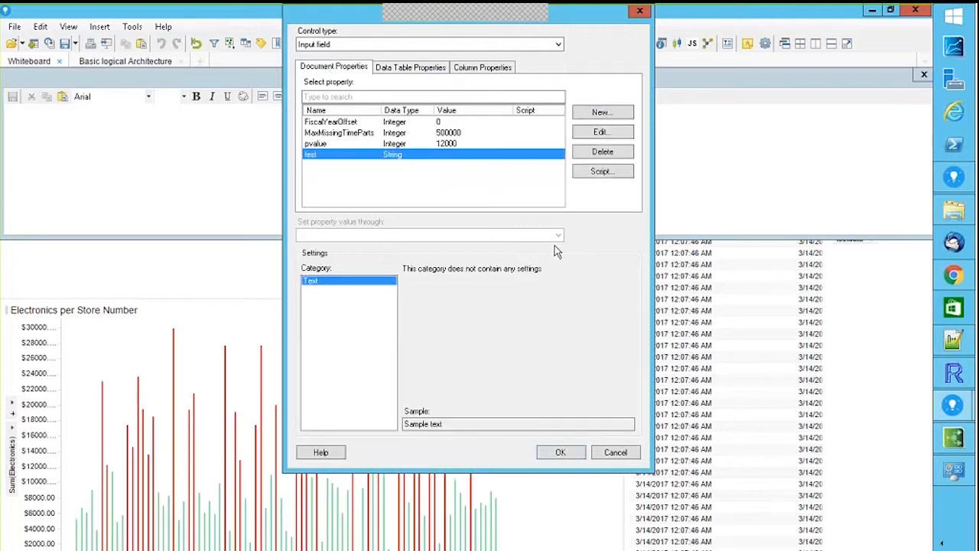
click(559, 45)
click(329, 82)
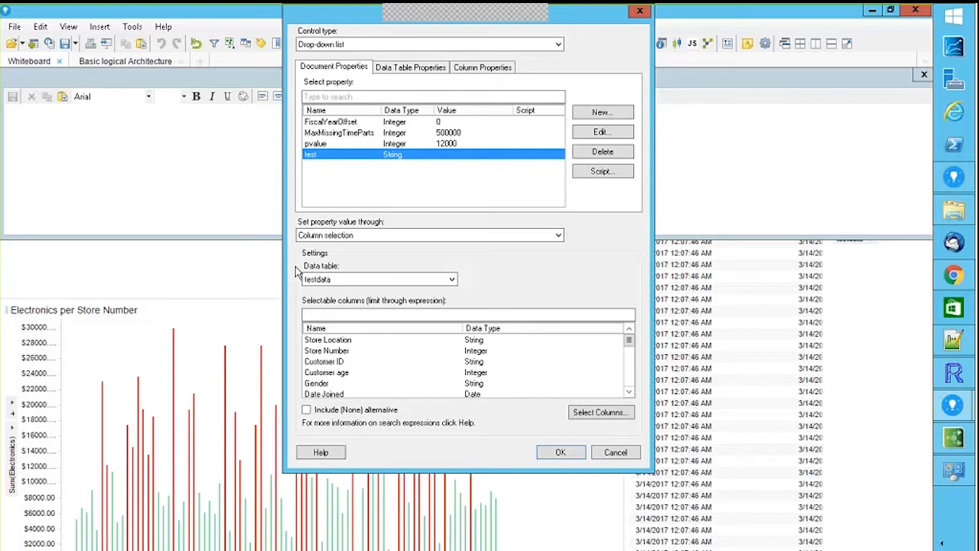
click(559, 237)
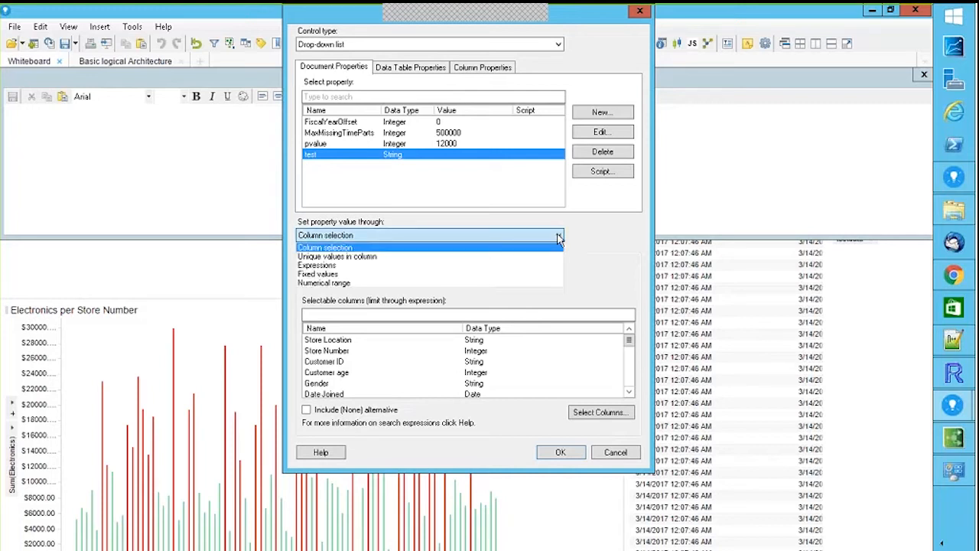
click(332, 265)
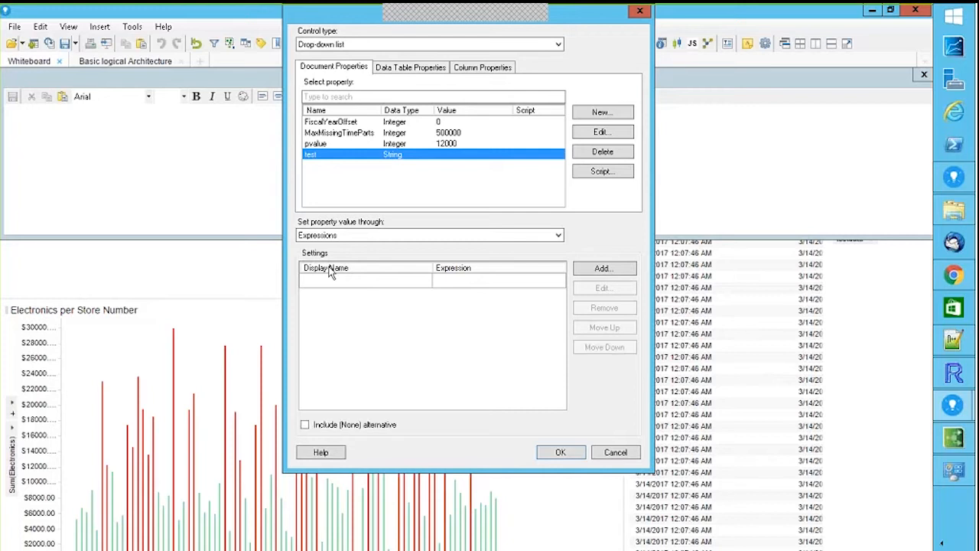
Add a DateTimeNow() expression as a choice in the drop-down list.
click(470, 281)
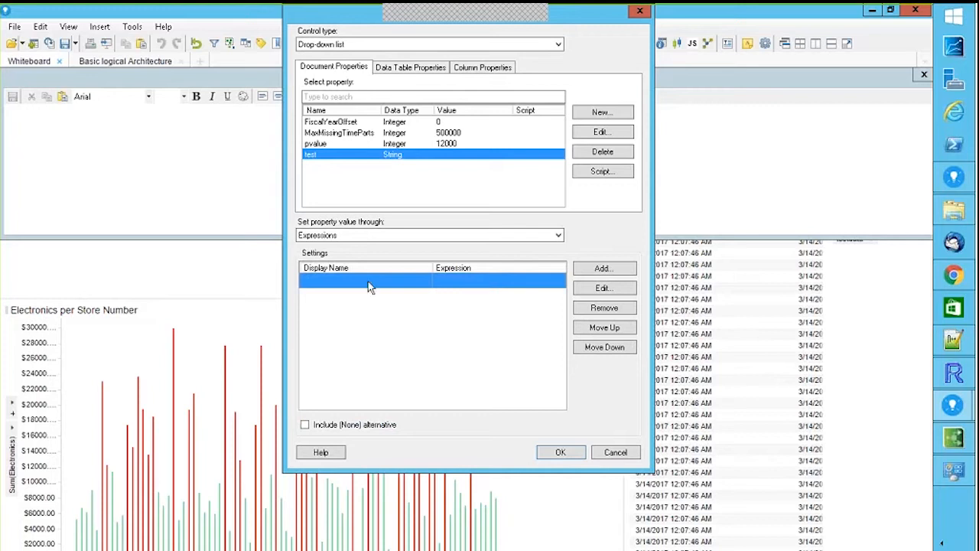
click(598, 289)
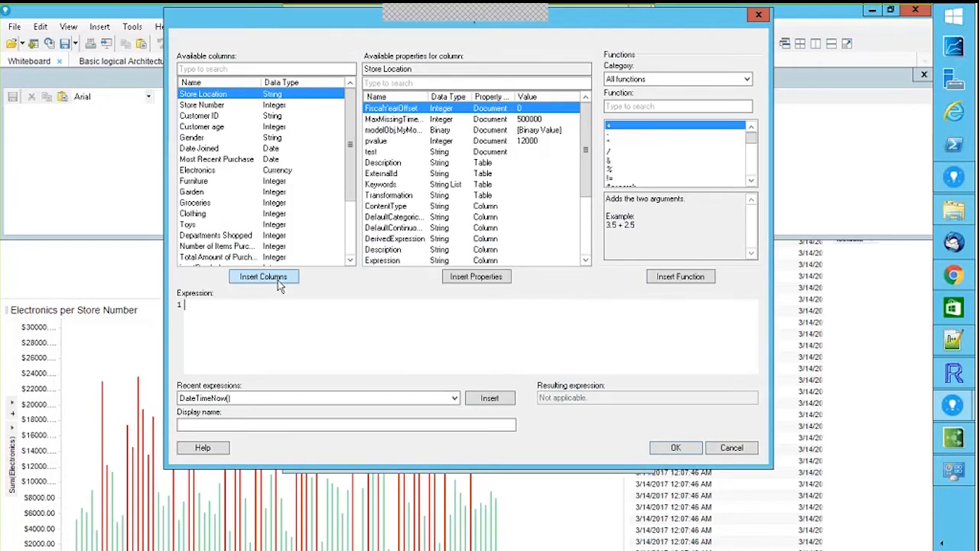
click(633, 106)
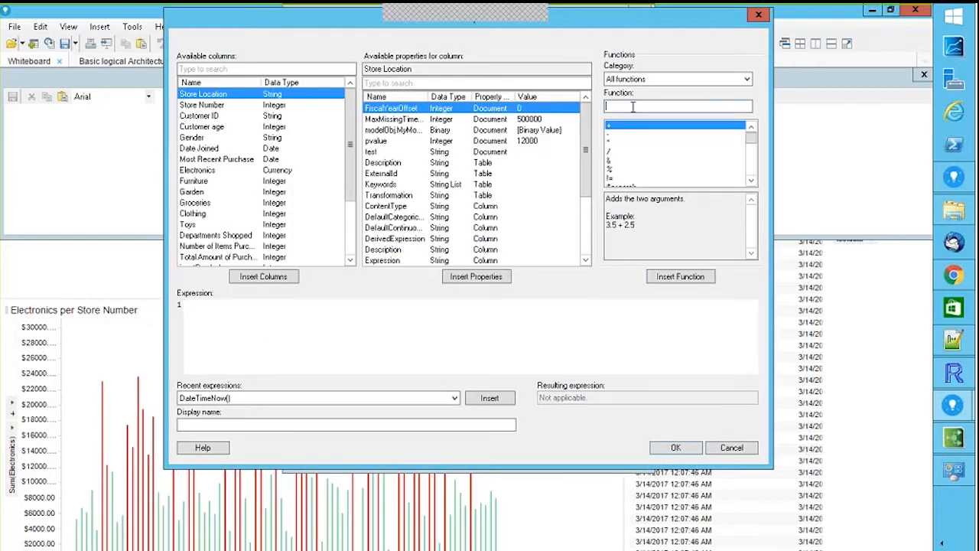
text(date)
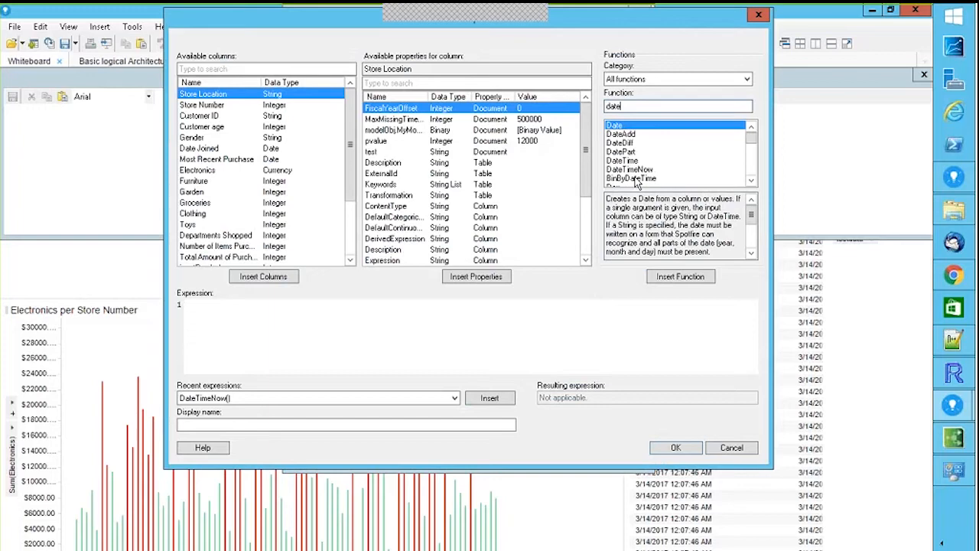
click(630, 169)
click(680, 276)
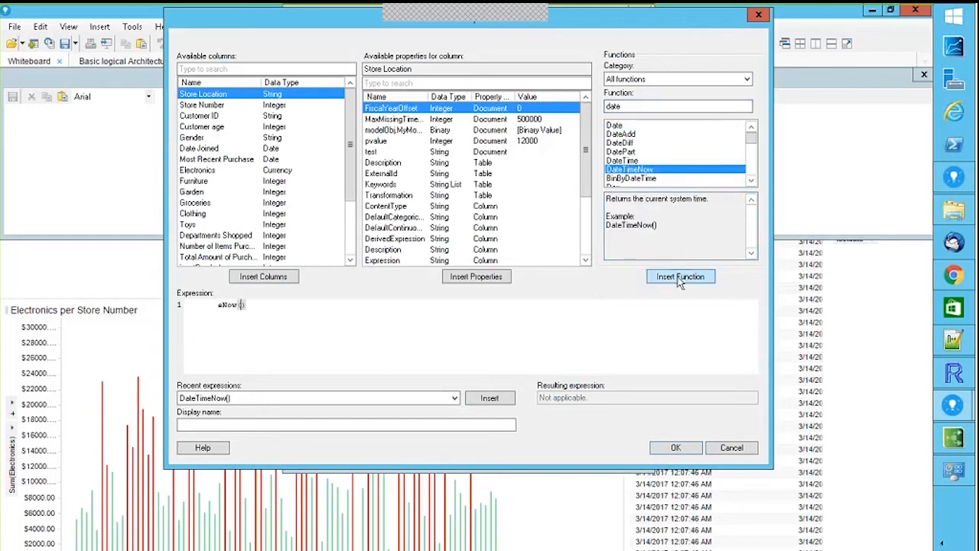
click(670, 450)
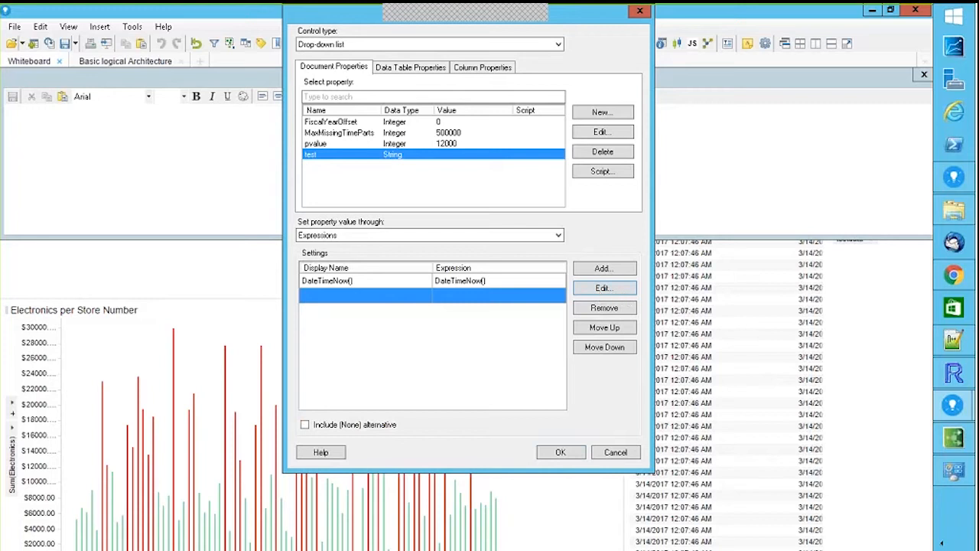
Save the text area with the drop-down control inserted and remove that text area from the Whiteboard page.
click(560, 454)
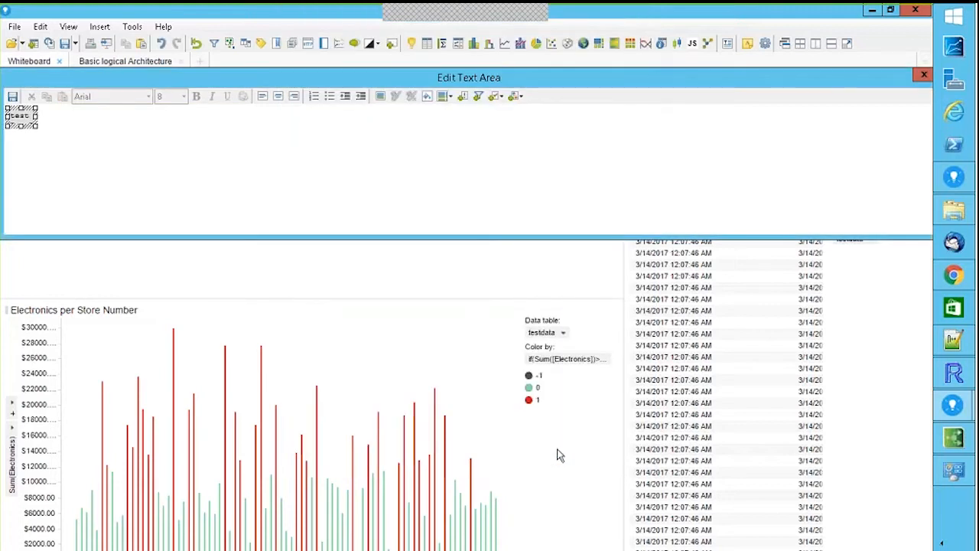
click(924, 74)
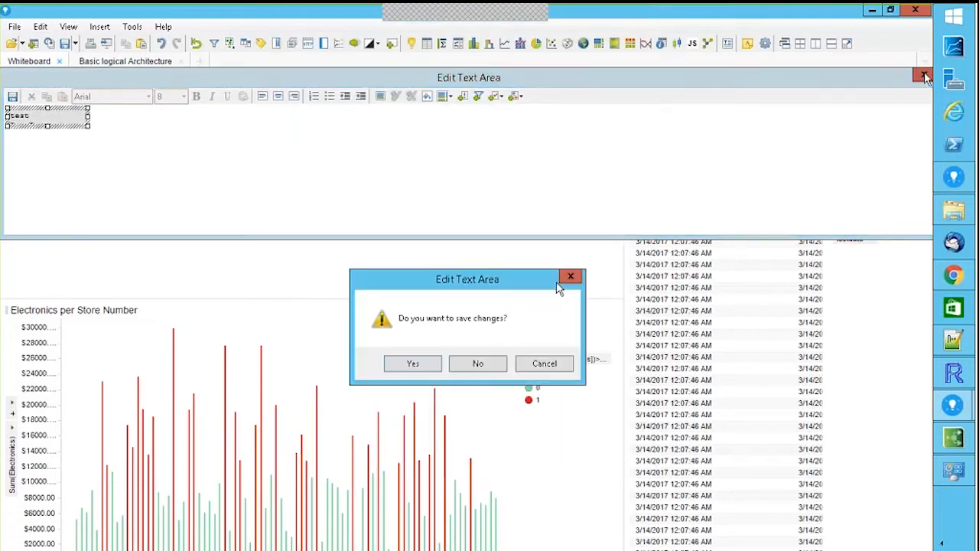
click(422, 370)
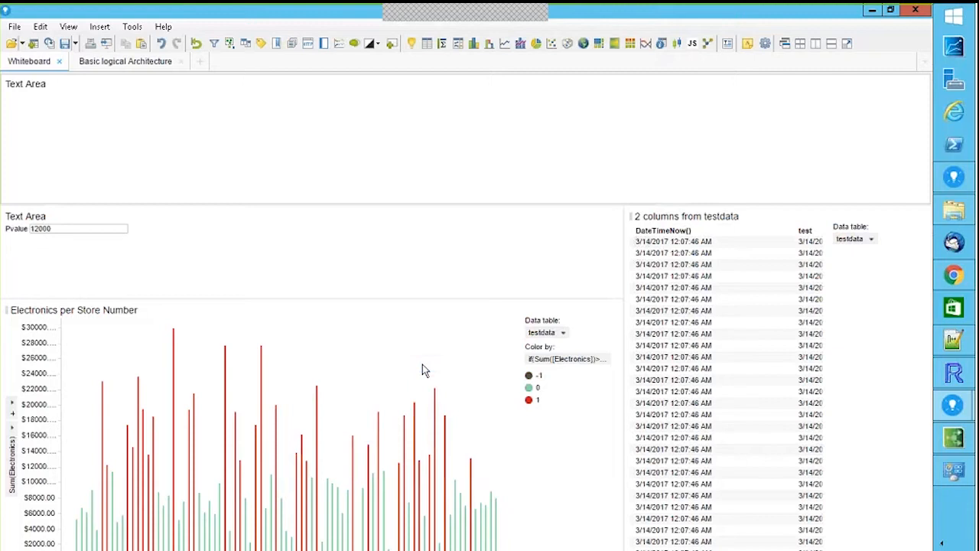
mouse_move(921, 93)
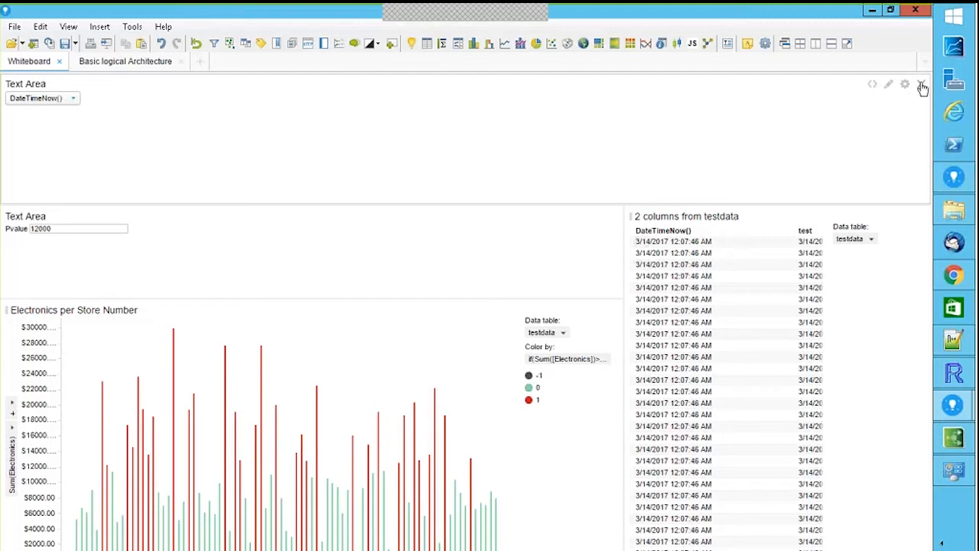
click(922, 86)
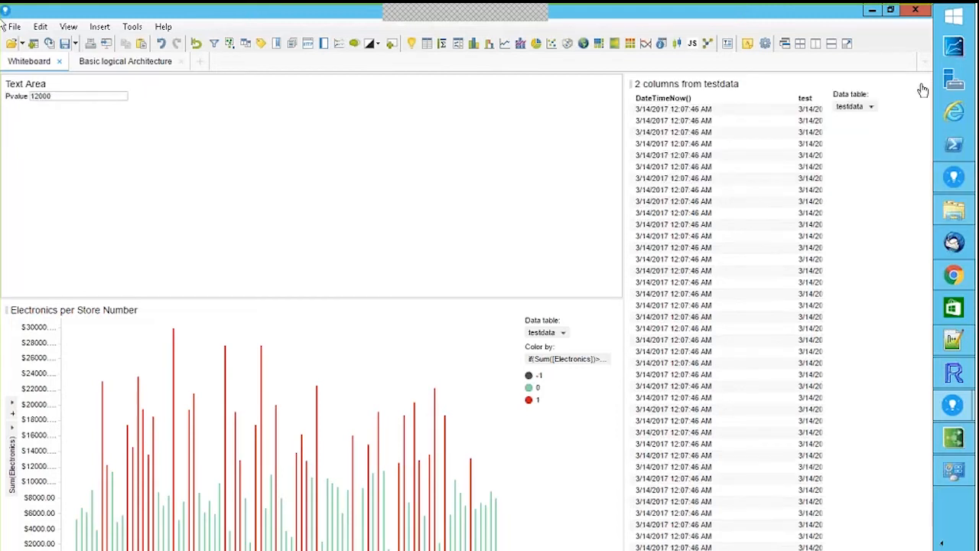
Open the document properties and examine the script action settings for changes to the test property.
click(40, 28)
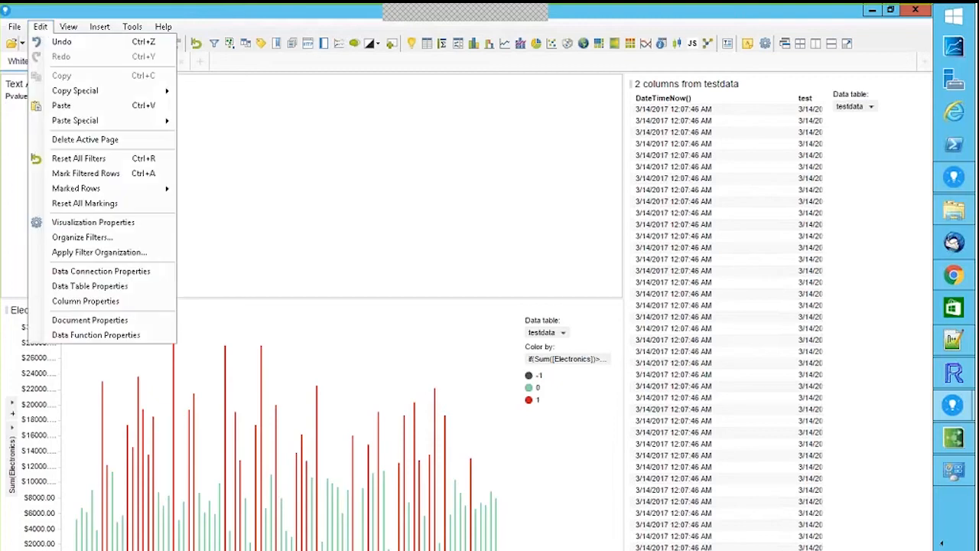
click(86, 322)
click(480, 144)
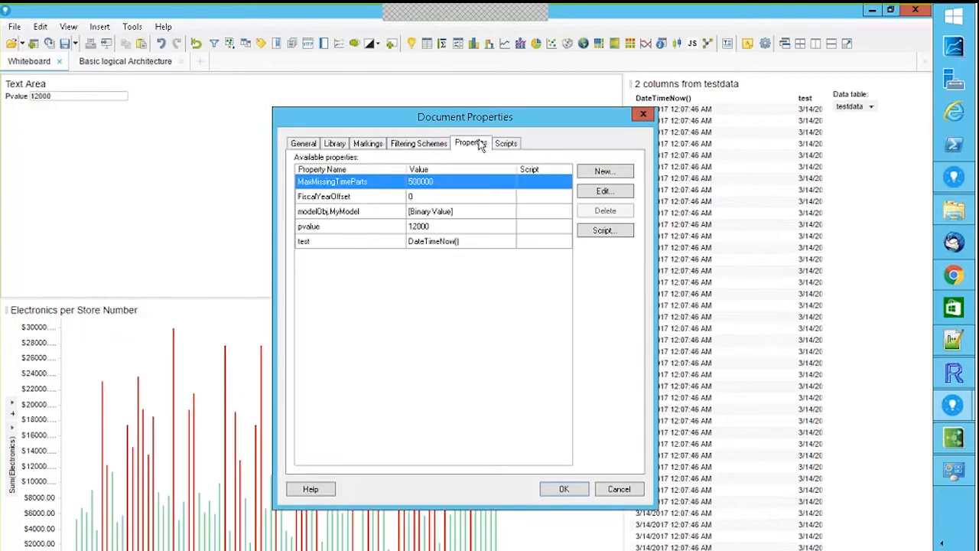
click(356, 246)
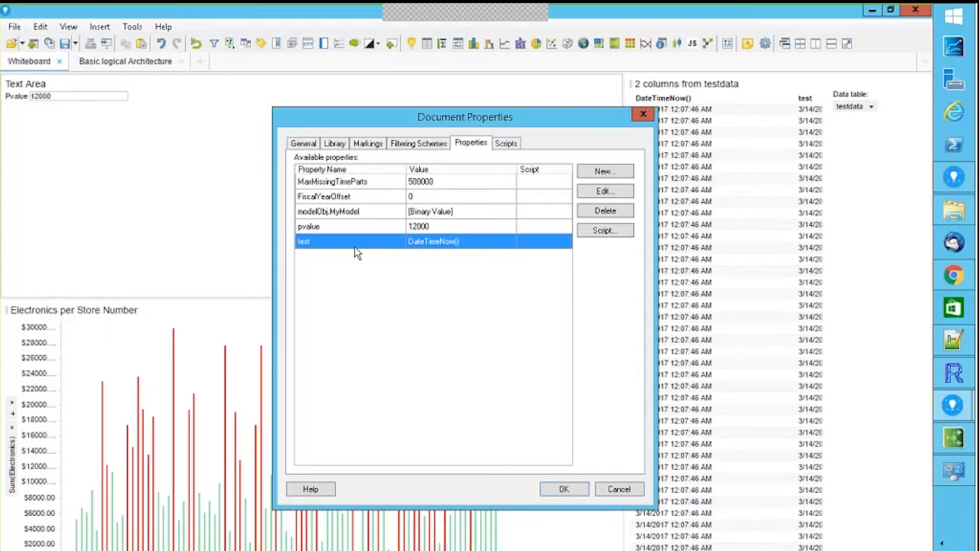
click(599, 230)
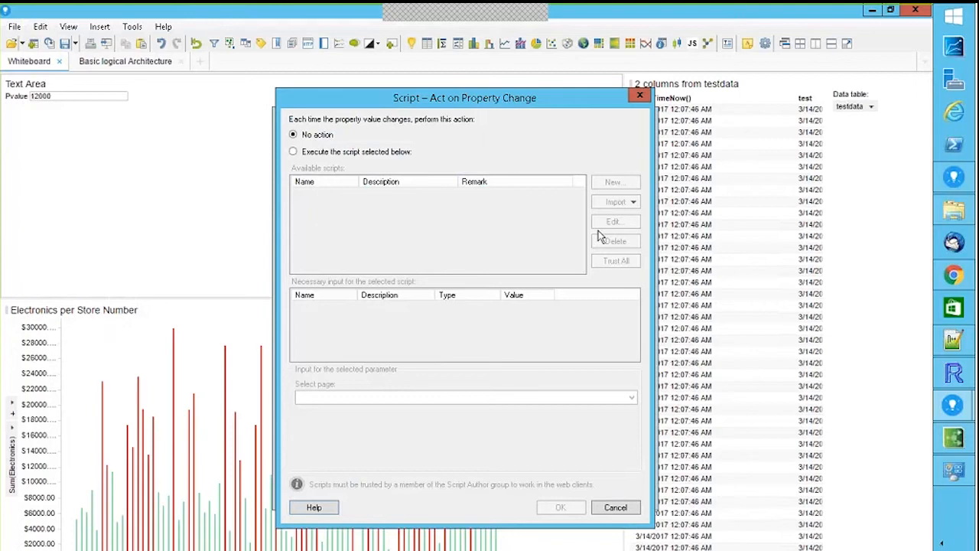
Read Question 3 in the Dr Spotfire 14th March document in Chrome, checking Orders Sample.dxp in Spotfire alongside it.
mouse_move(952, 285)
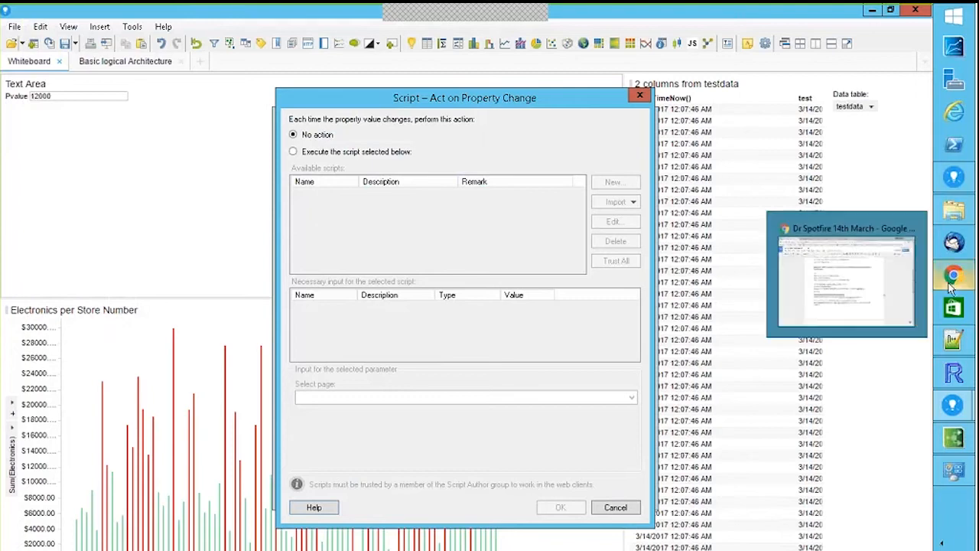
click(867, 276)
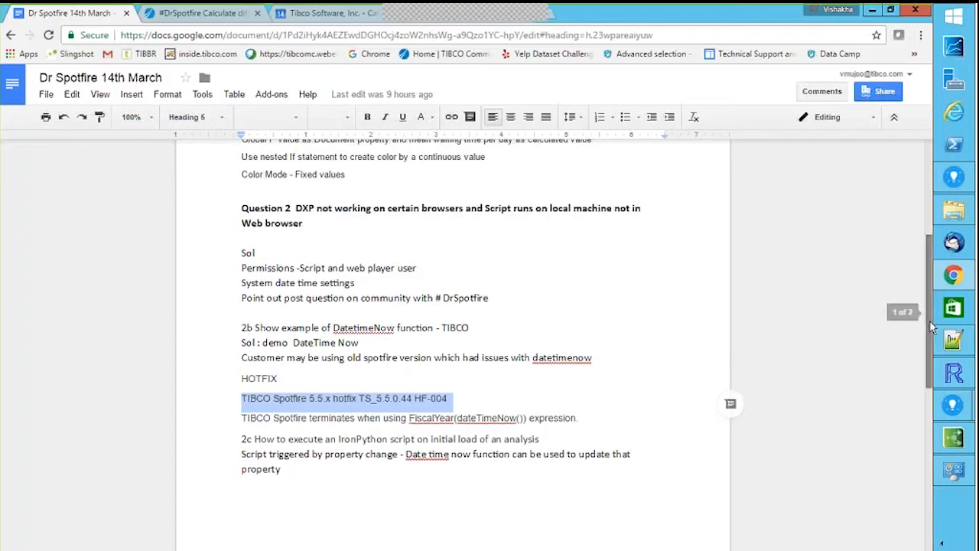
drag(929, 319, 928, 467)
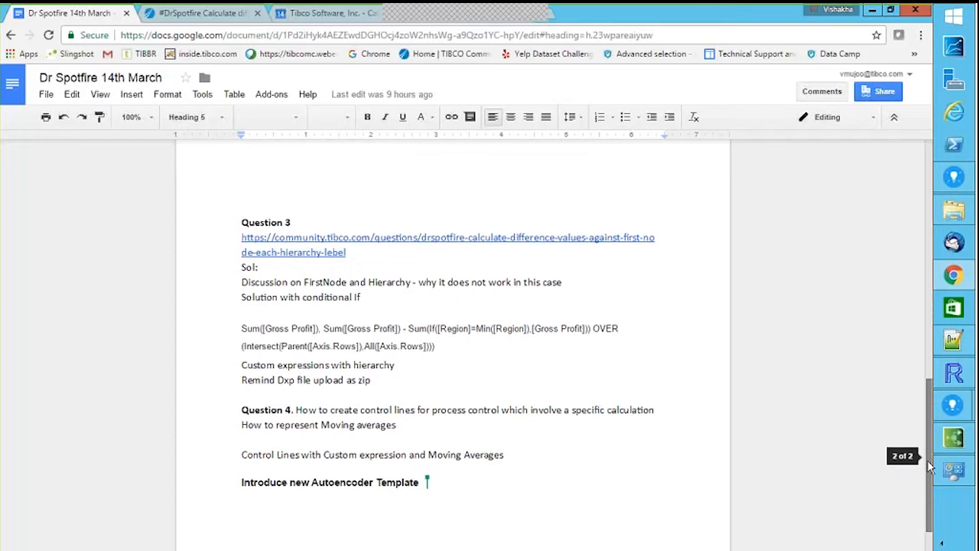
mouse_move(950, 187)
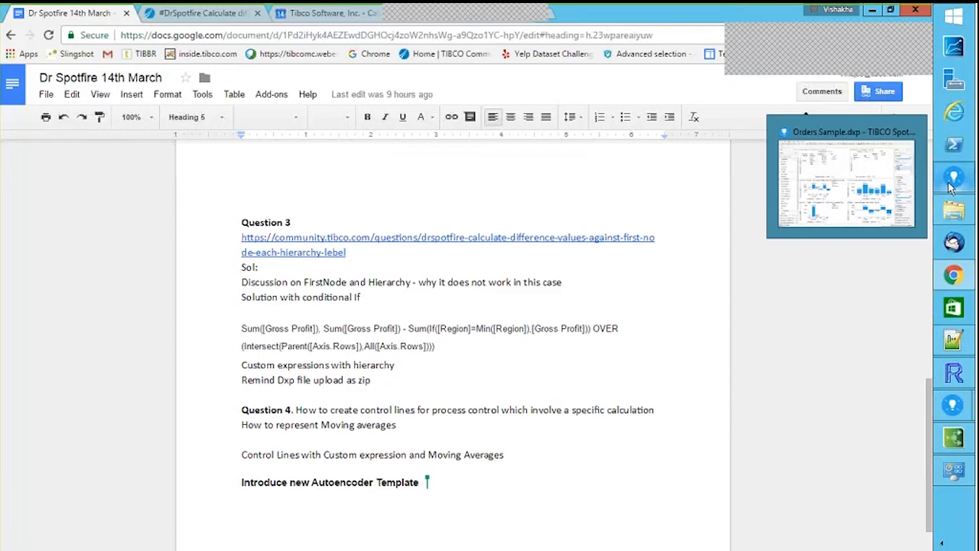
click(842, 138)
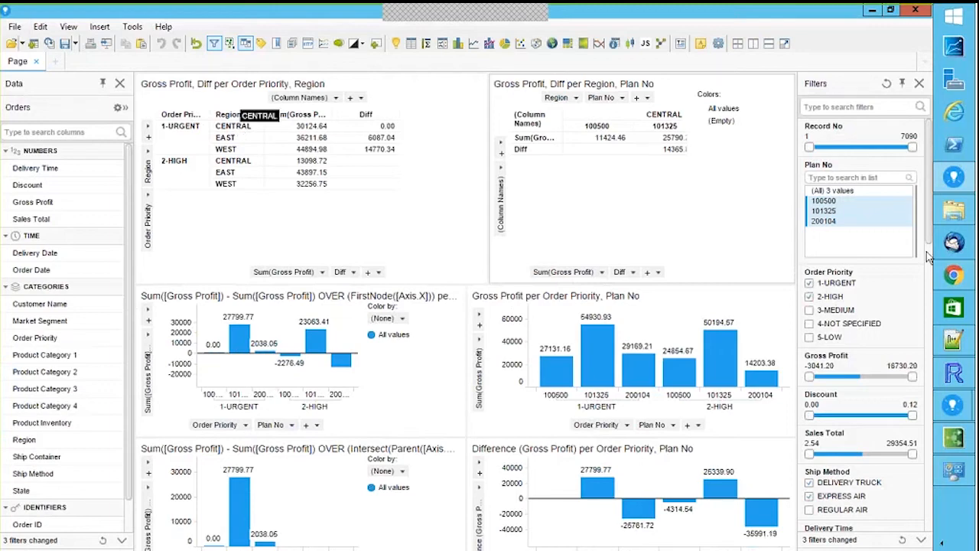
mouse_move(954, 282)
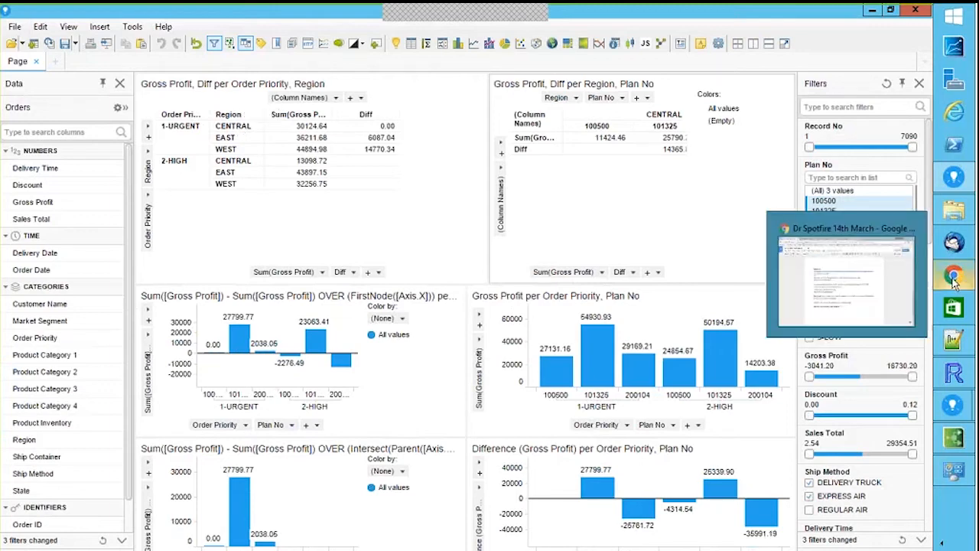
click(954, 281)
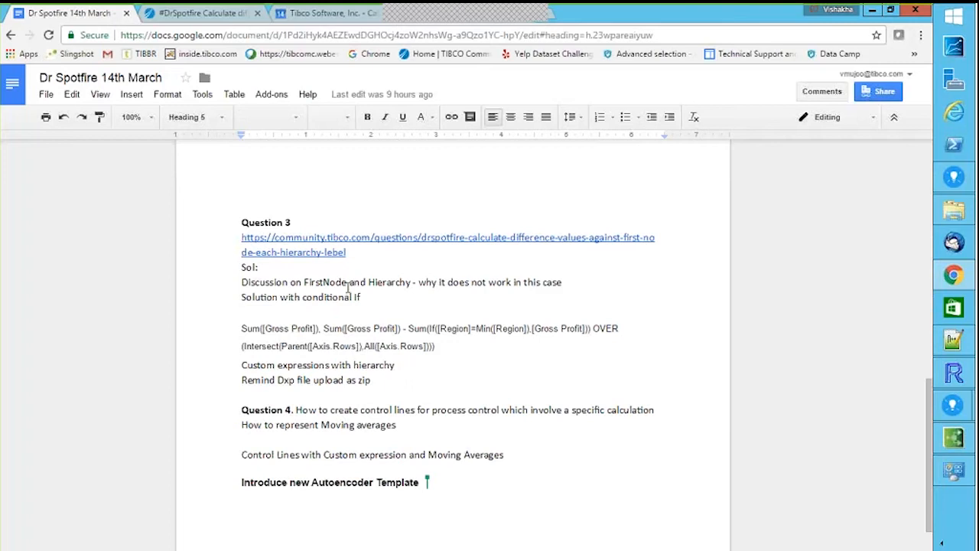
Switch to Orders Sample.dxp in Spotfire and mark the 1-URGENT CENTRAL gross profit and the first plan in the FirstNode bar chart.
mouse_move(951, 287)
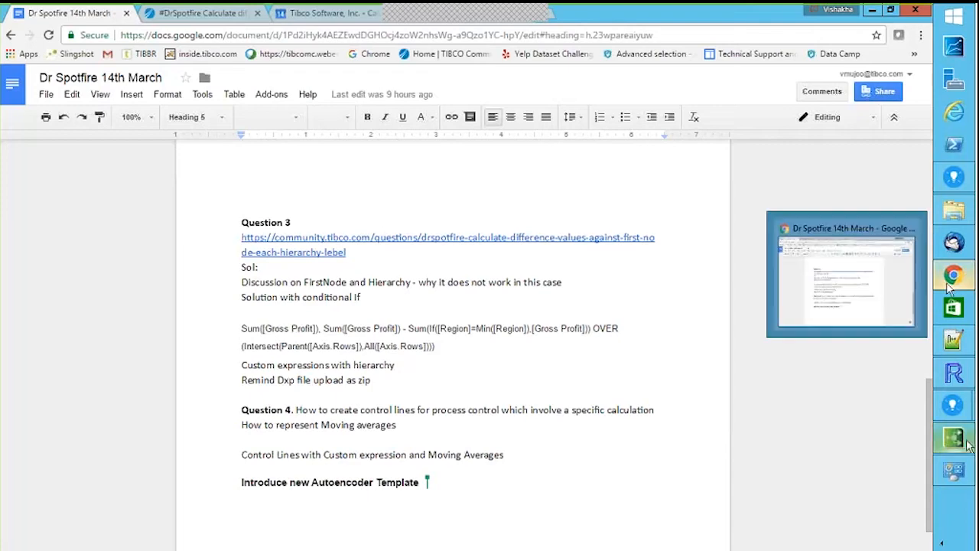
mouse_move(953, 407)
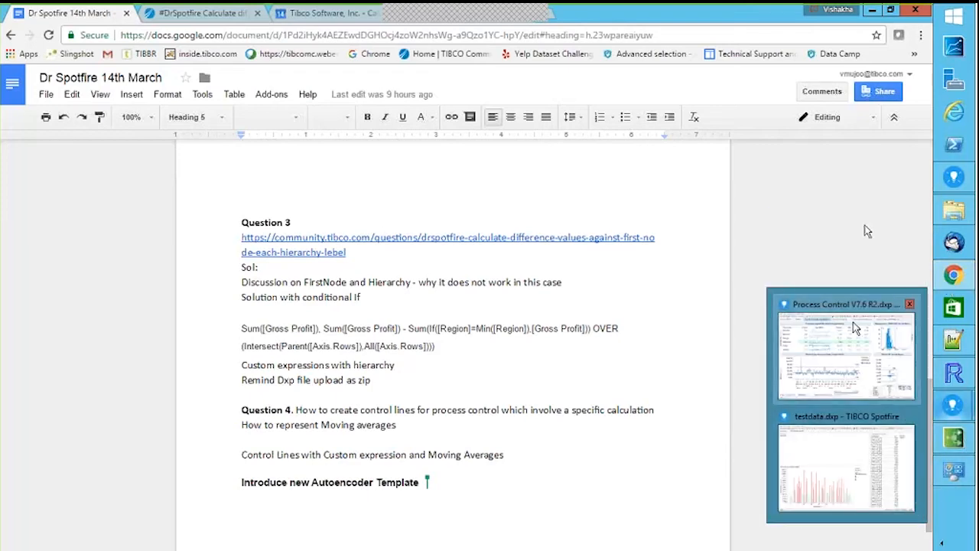
mouse_move(954, 176)
click(830, 136)
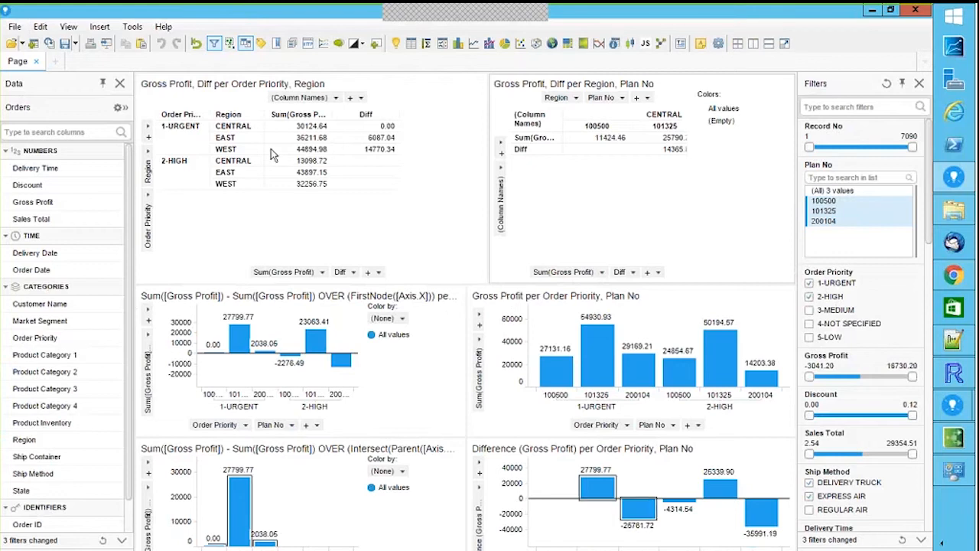
click(306, 129)
click(308, 130)
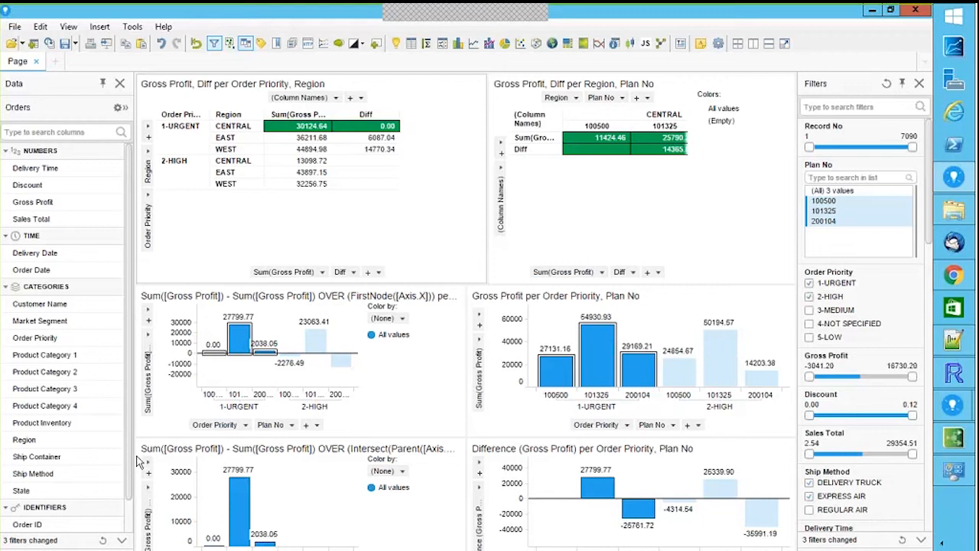
drag(201, 339, 220, 368)
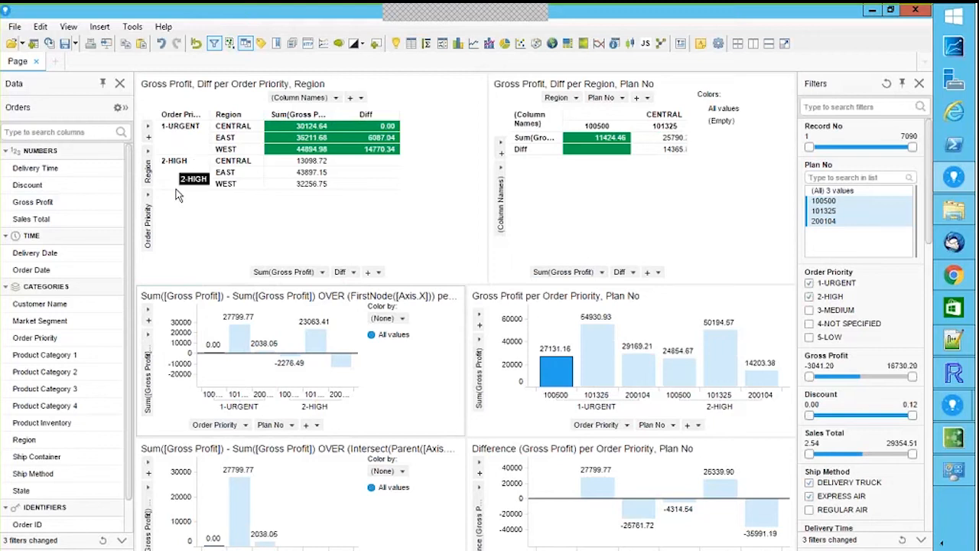
Sort the Gross Profit, Diff cross table by its 1-URGENT CENTRAL row and add a new blank page.
click(256, 127)
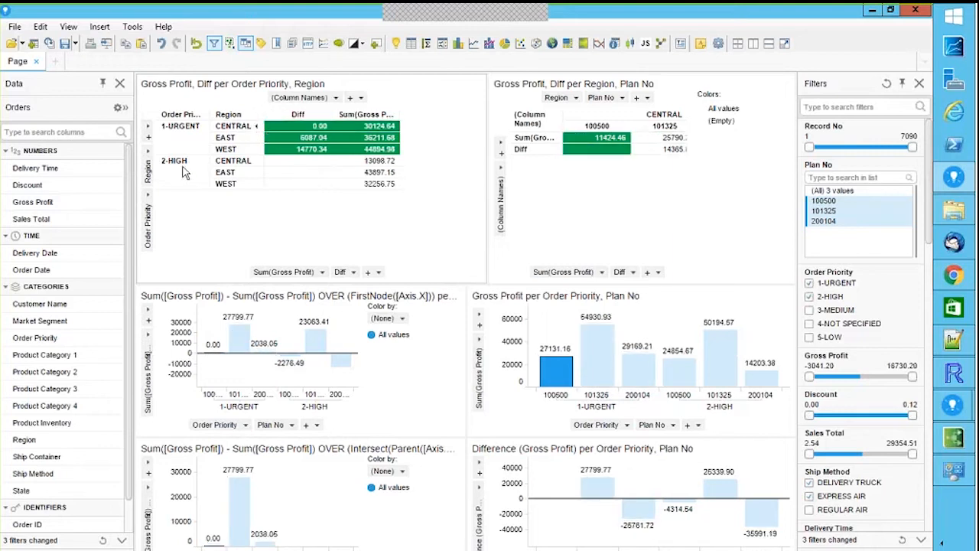
click(314, 185)
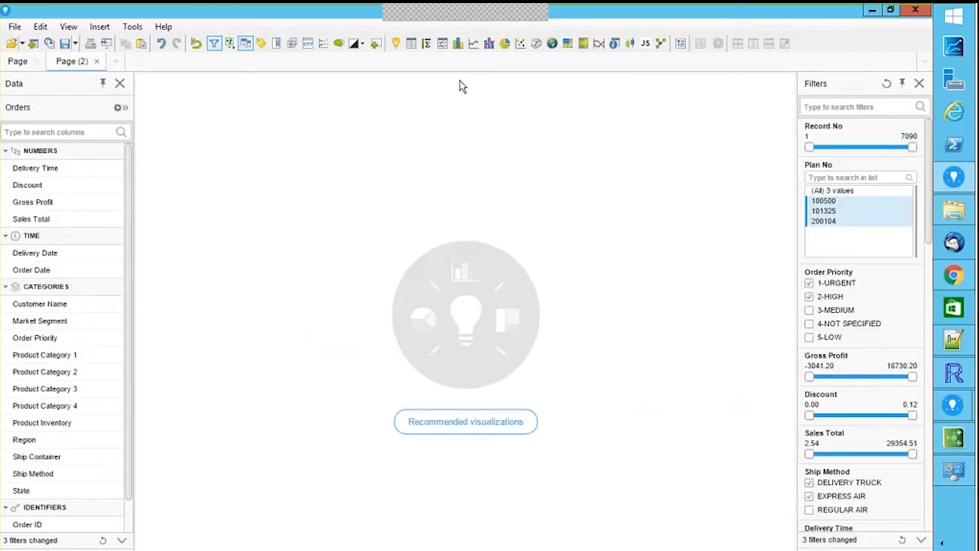
Add a bar chart to the blank page with Region on the category axis and the sum of Gross Profit on the value axis.
click(458, 44)
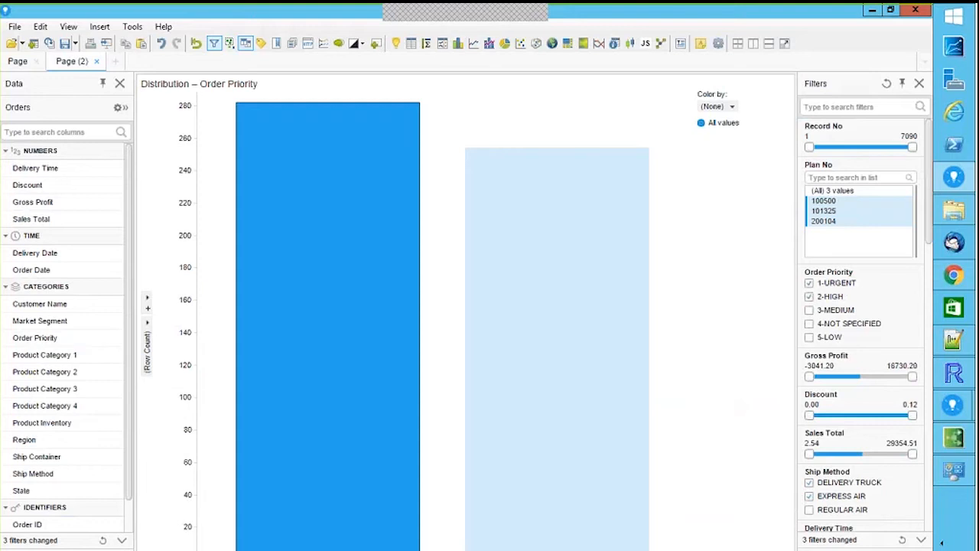
click(443, 550)
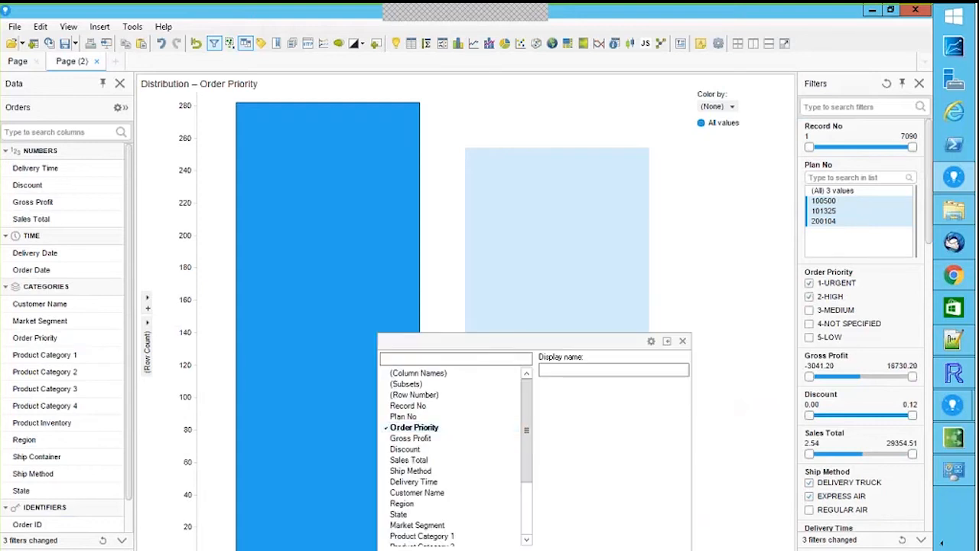
click(403, 505)
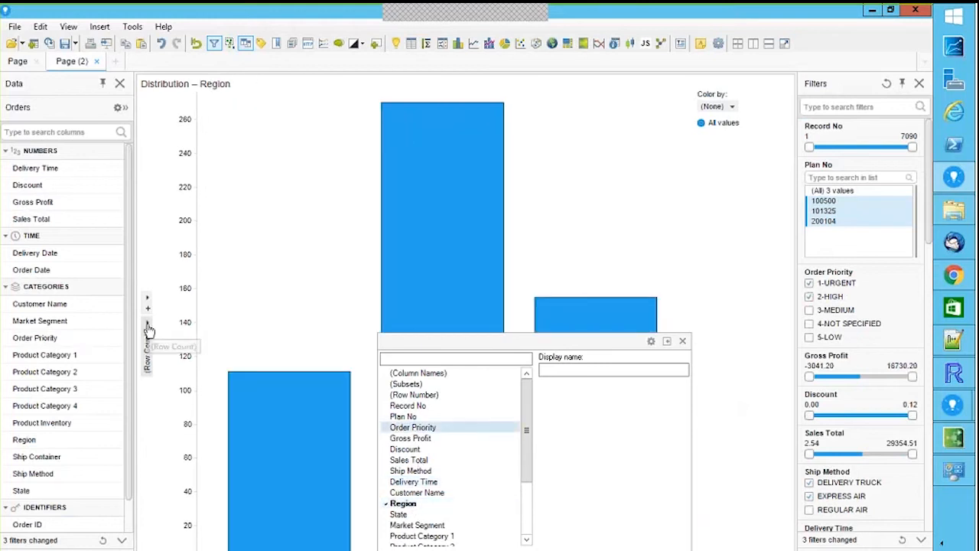
click(148, 326)
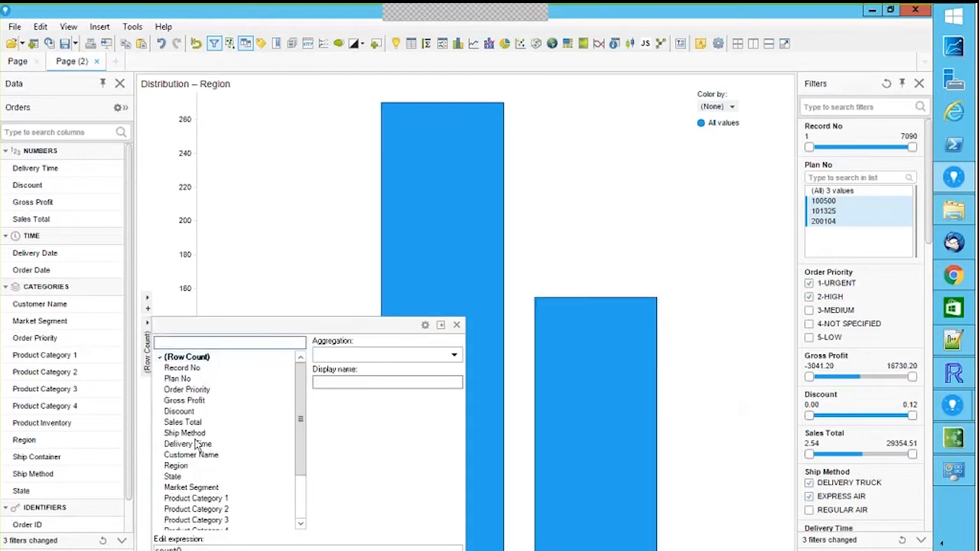
click(191, 400)
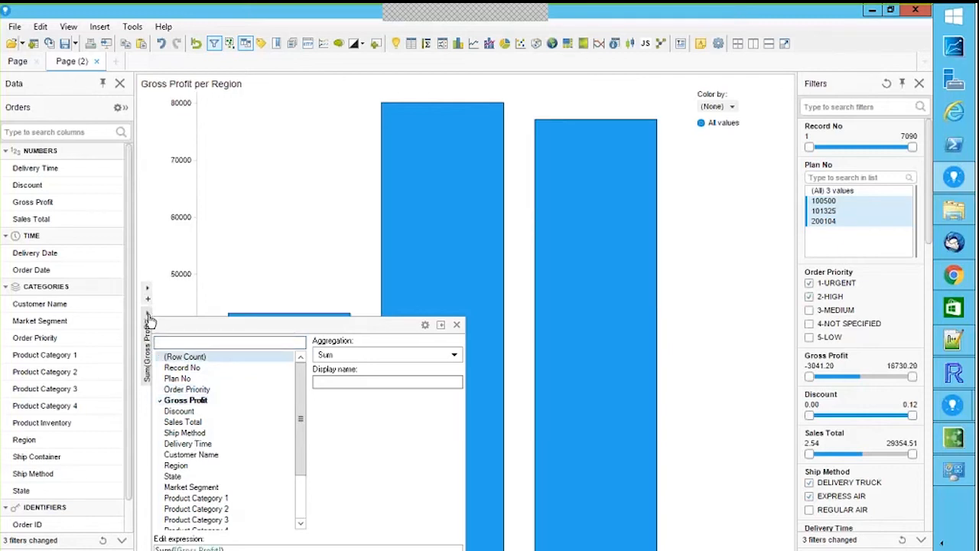
Set the value axis aggregation of the Gross Profit per Region bar chart to Change Relative to Start.
click(454, 354)
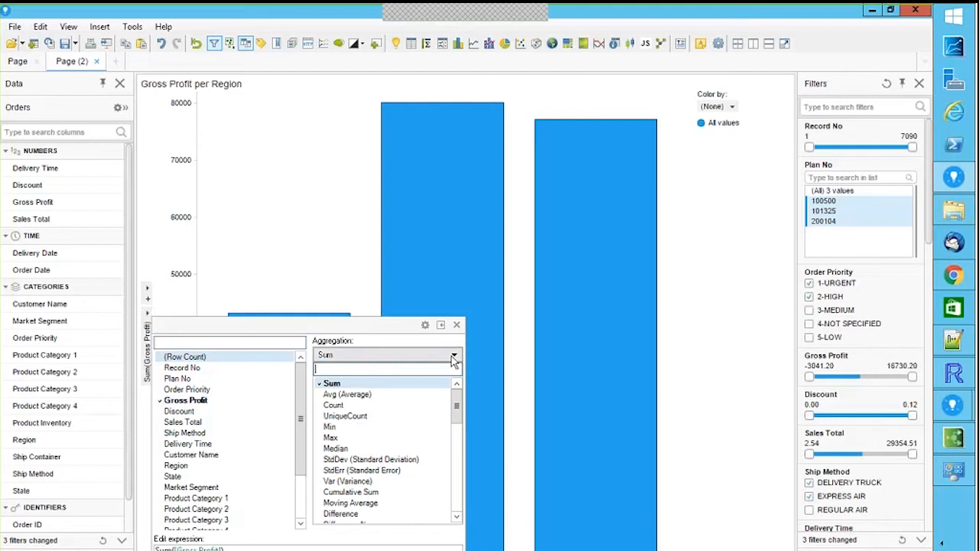
drag(456, 404, 455, 463)
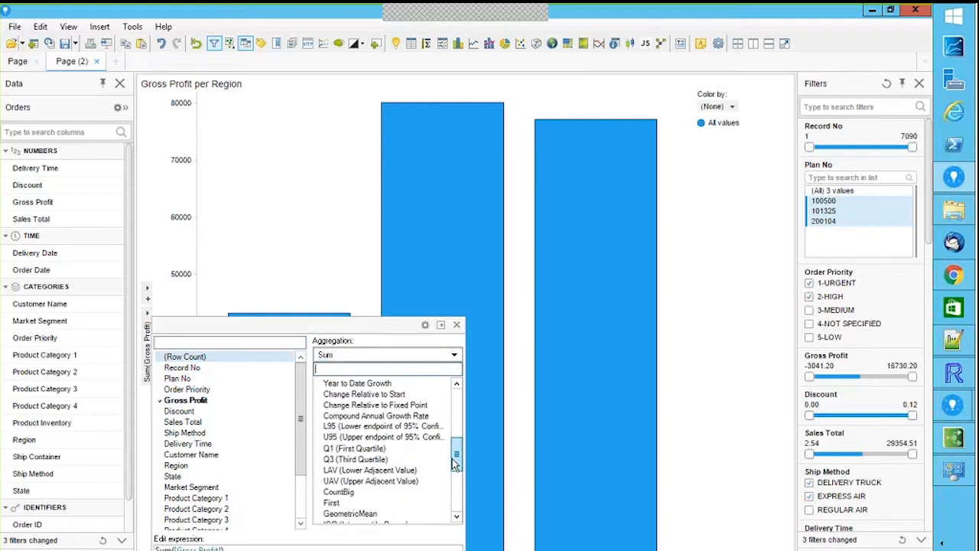
click(364, 394)
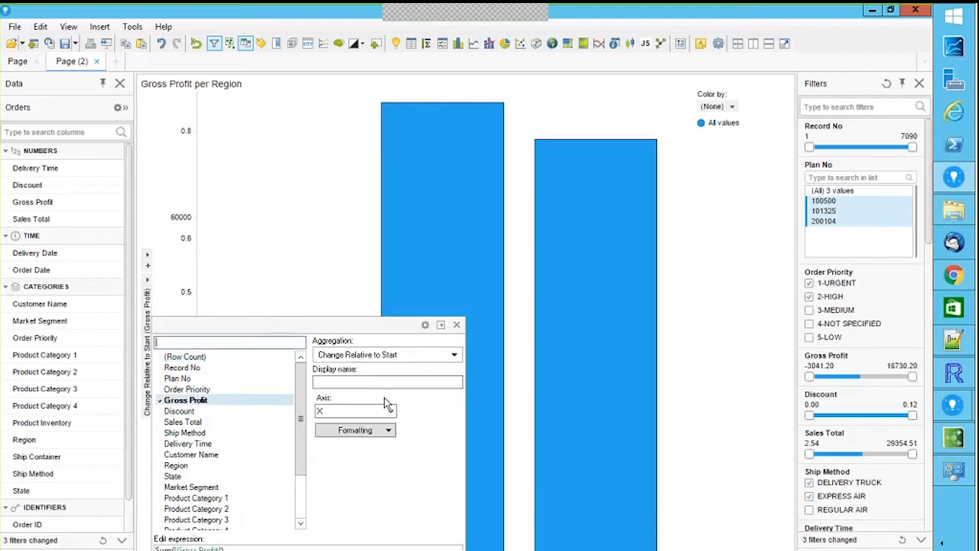
click(457, 324)
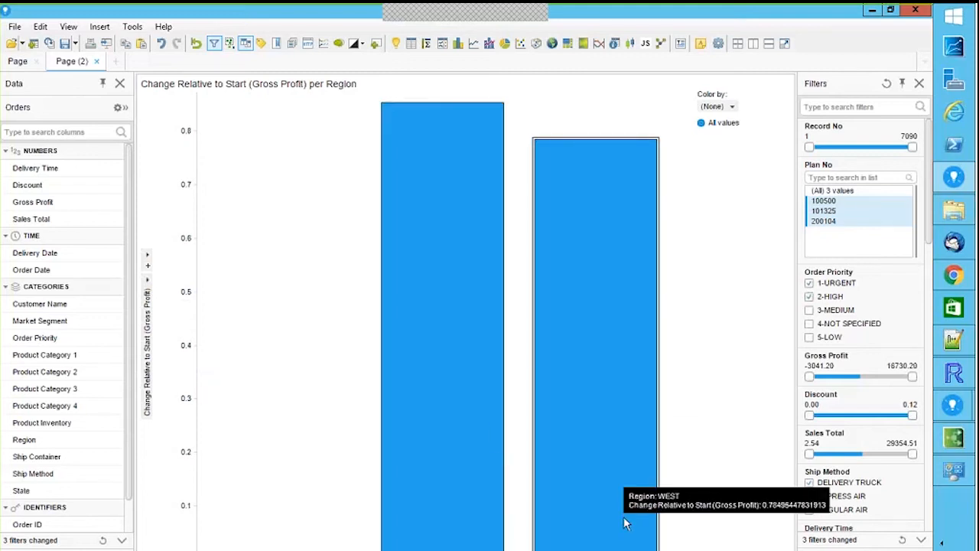
Add Ship Method as a second level after Region on the bar chart's category axis.
click(457, 550)
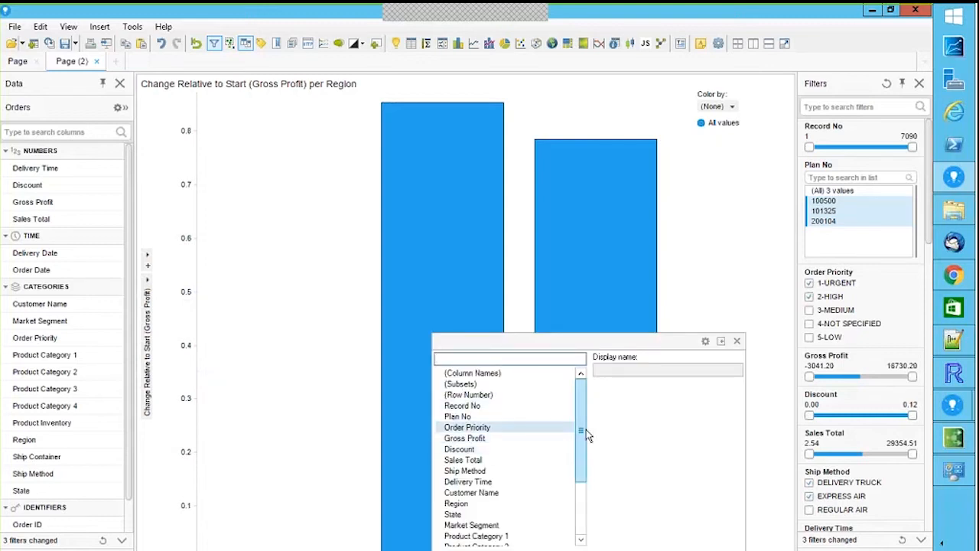
scroll(584, 448, down, 1)
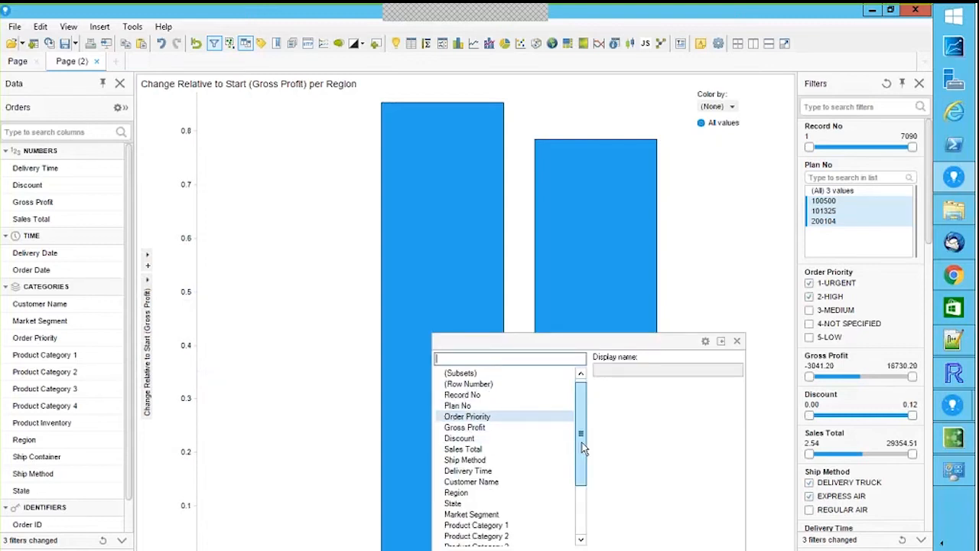
click(450, 460)
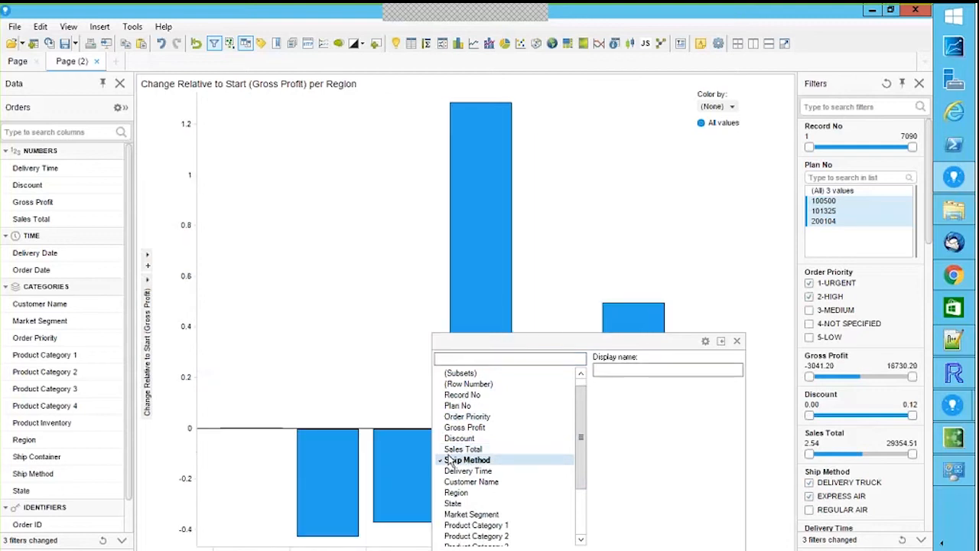
click(739, 342)
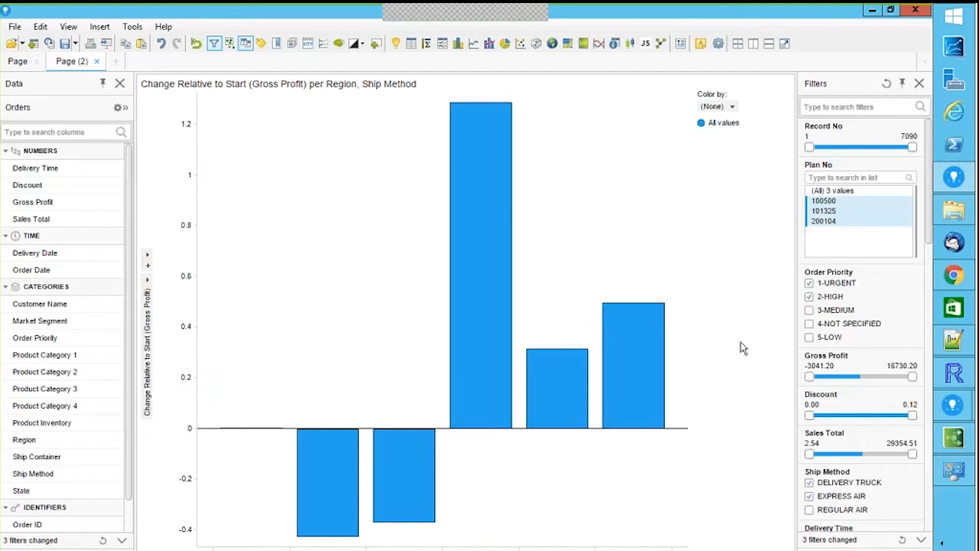
Change the Gross Profit aggregation to Change Relative to Fixed Point, using region CENTRAL and ship method DELIVERY TRUCK as the fixed point.
mouse_move(478, 404)
click(148, 282)
click(453, 313)
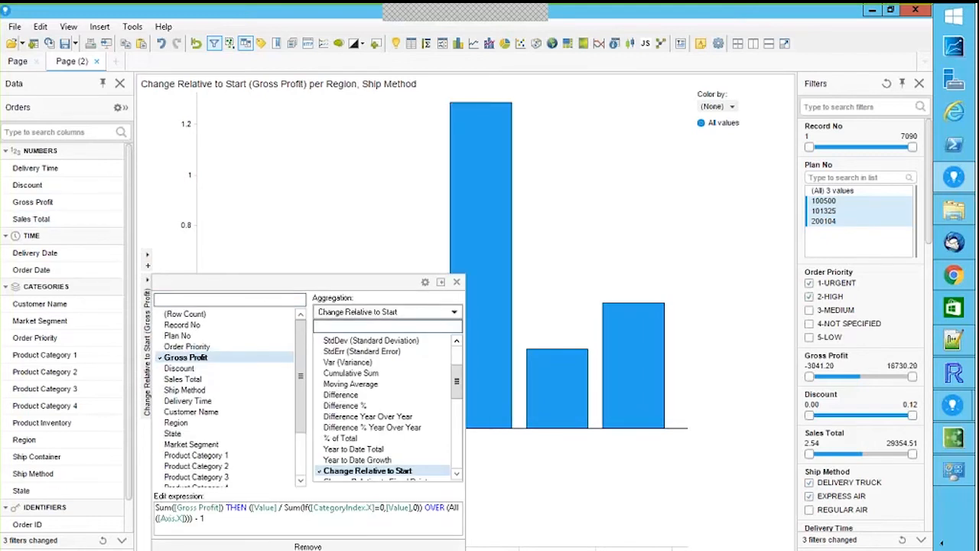
scroll(457, 482, down, 1)
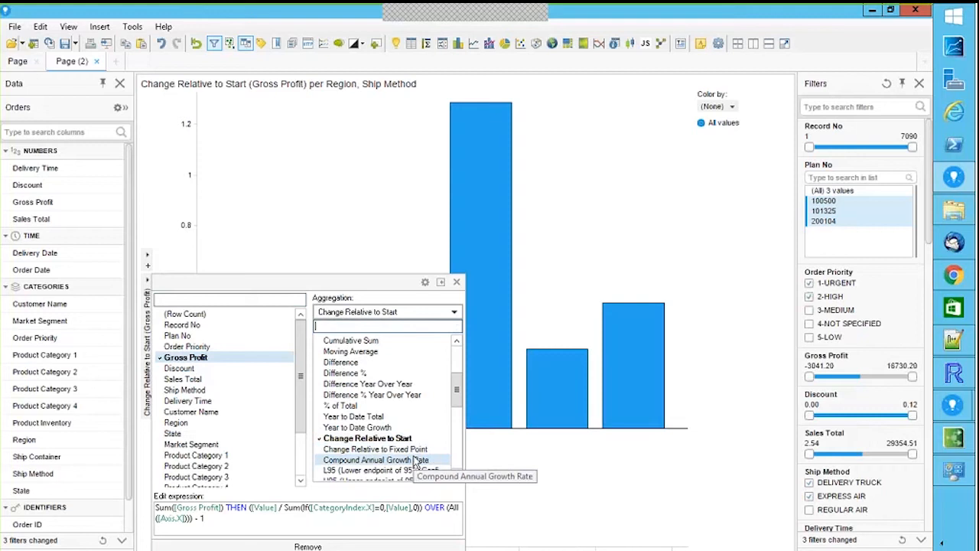
click(419, 450)
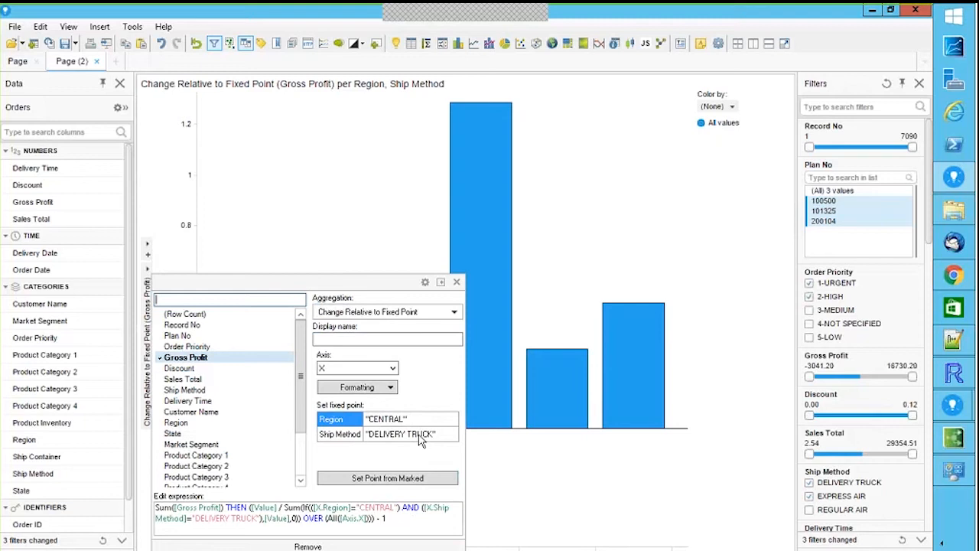
click(420, 436)
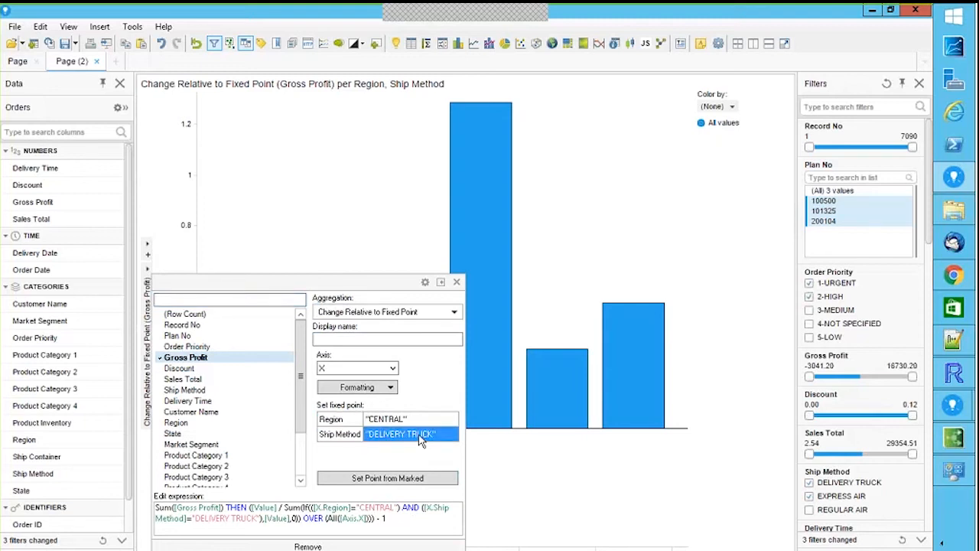
click(457, 282)
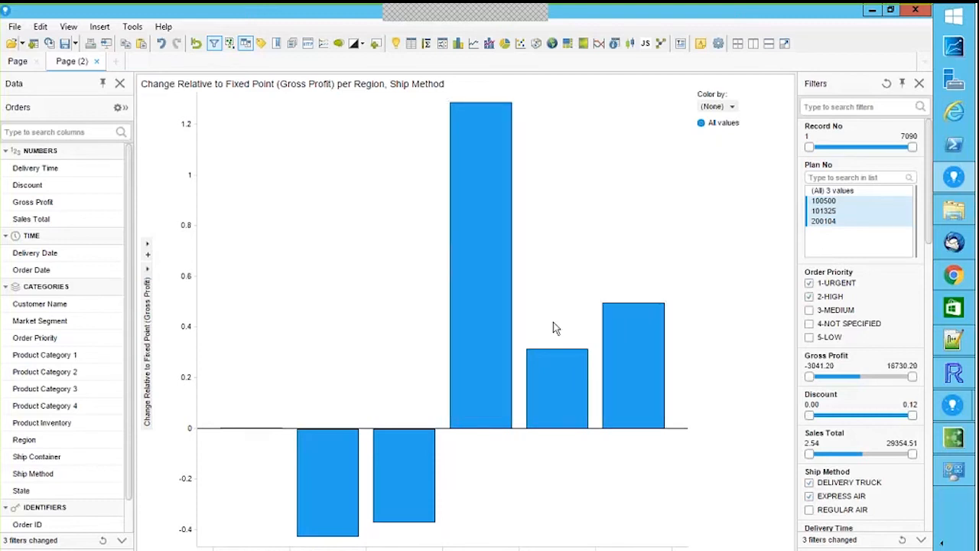
Return to the first page, and switch to Chrome to view the TIBCO Community question on differences against the first node.
mouse_move(470, 341)
click(16, 66)
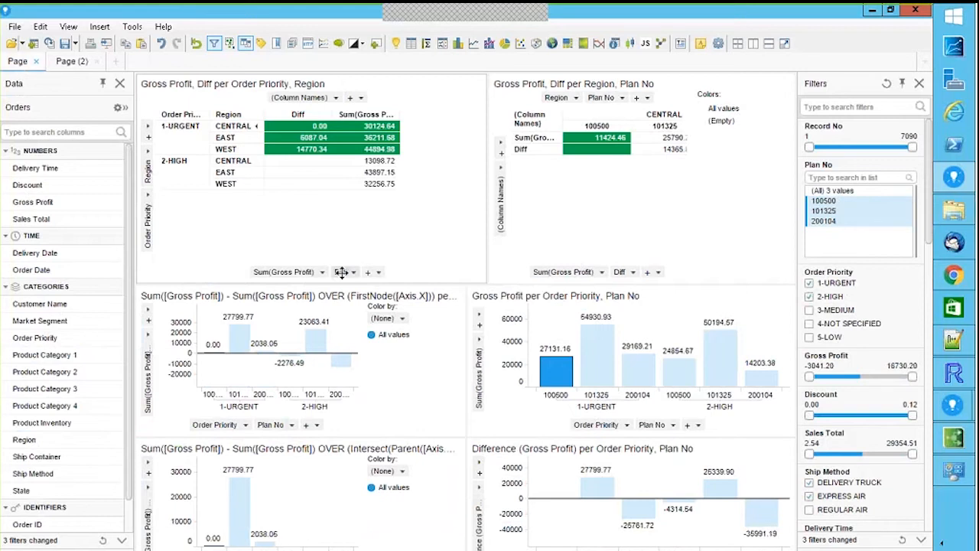
mouse_move(958, 283)
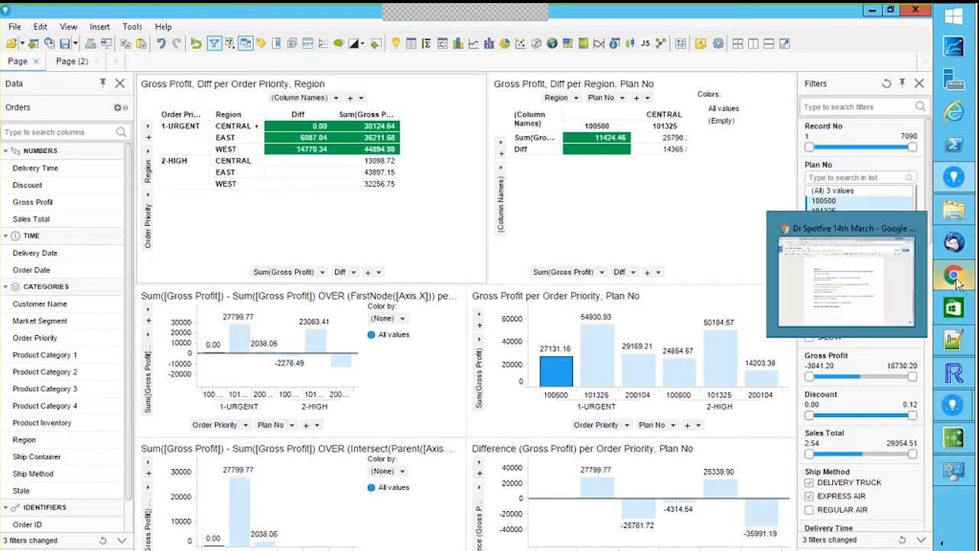
click(954, 282)
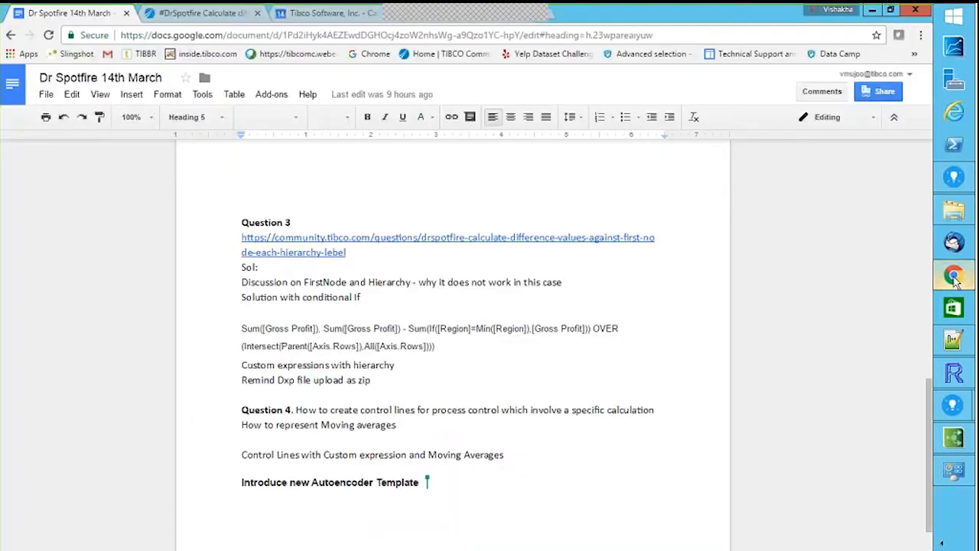
click(203, 13)
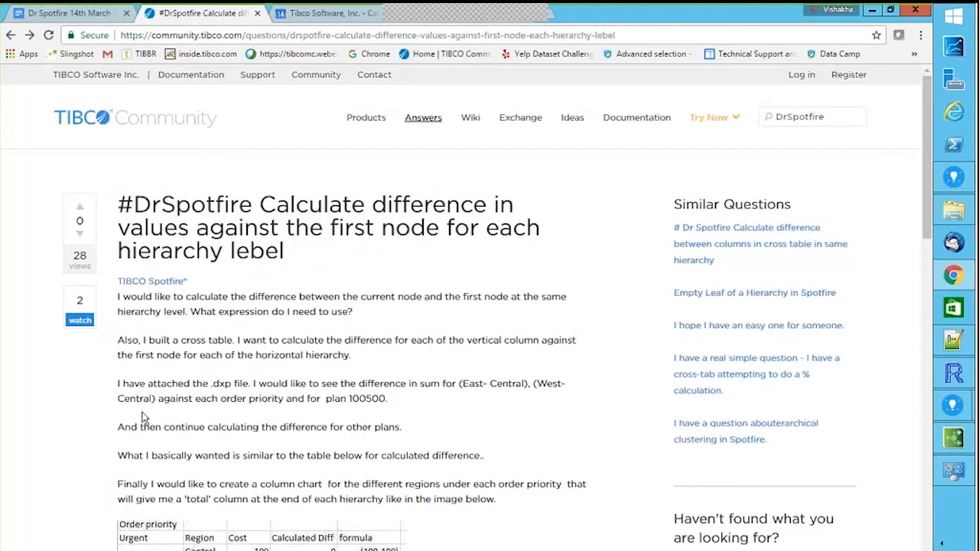
Copy the suggested cross table cell values expression from the answer to the community question.
drag(928, 219, 923, 496)
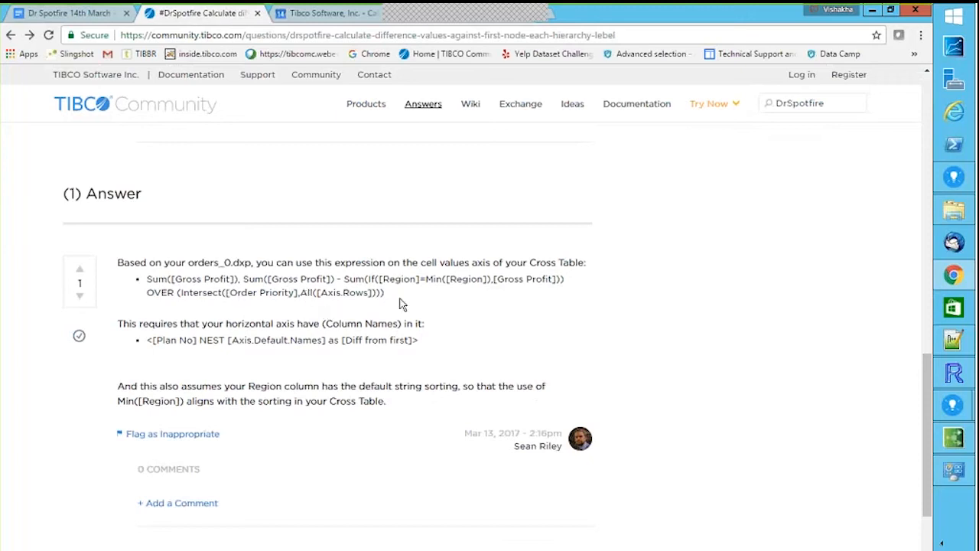
drag(402, 304, 153, 281)
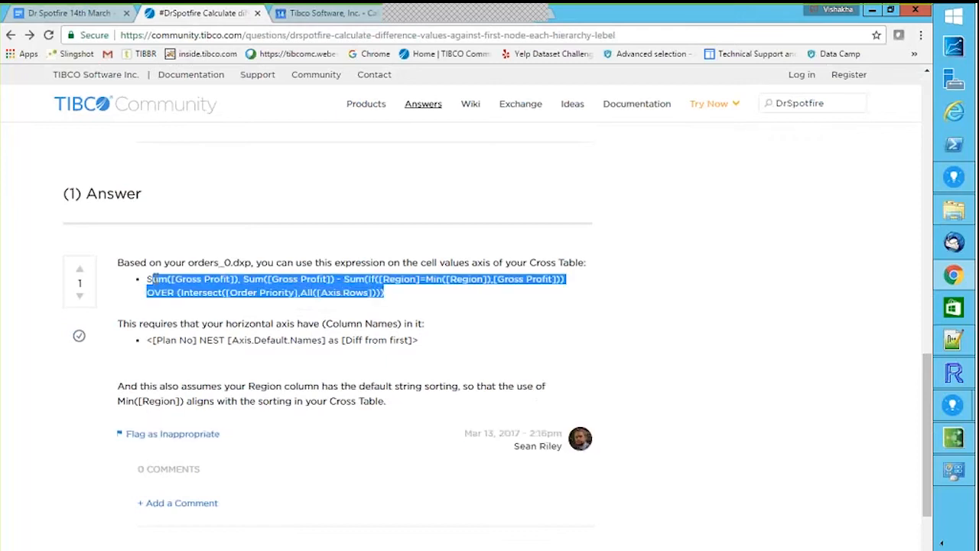
right_click(177, 284)
click(201, 293)
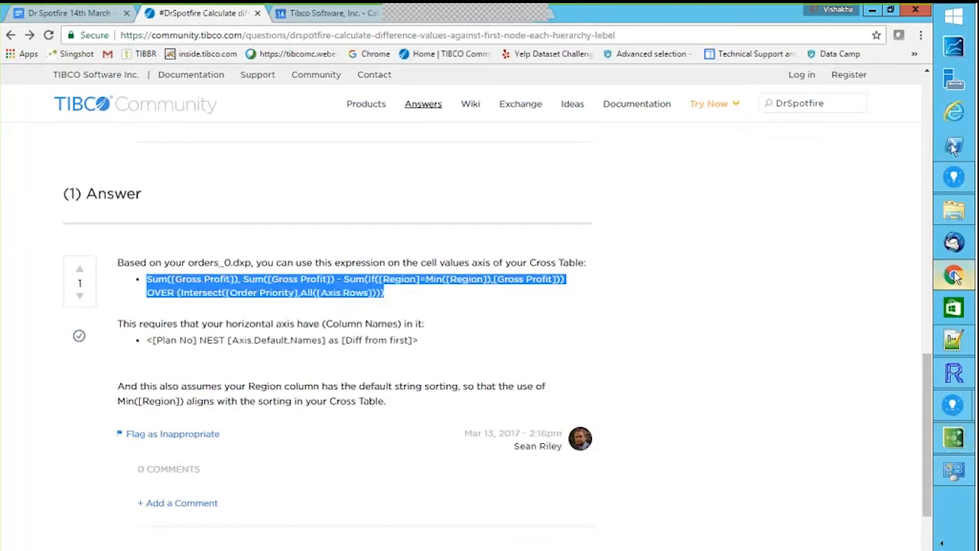
Switch to Spotfire and remove the Intersect and Parent parts from the Order Priority and Region cross table's Diff expression, keeping FirstNode([Axis.Rows]).
mouse_move(954, 176)
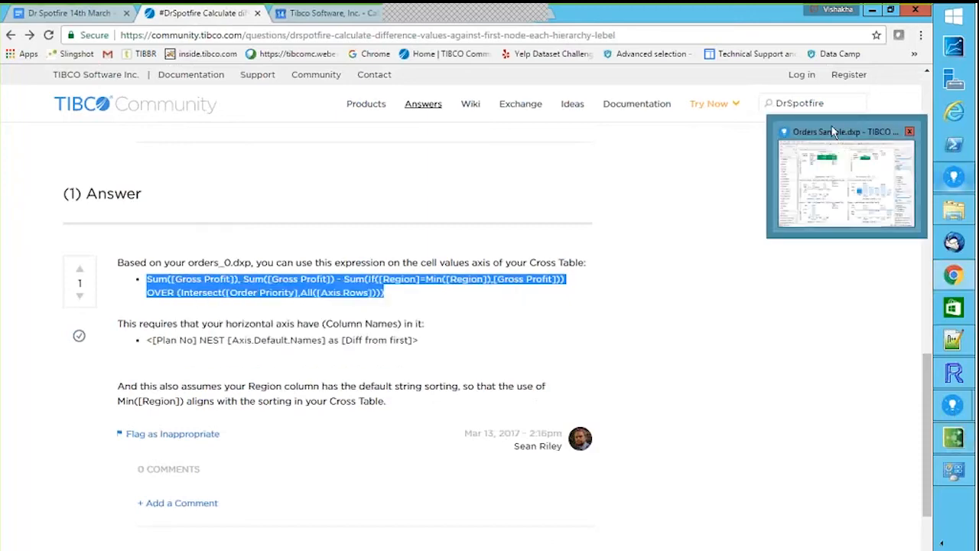
click(834, 128)
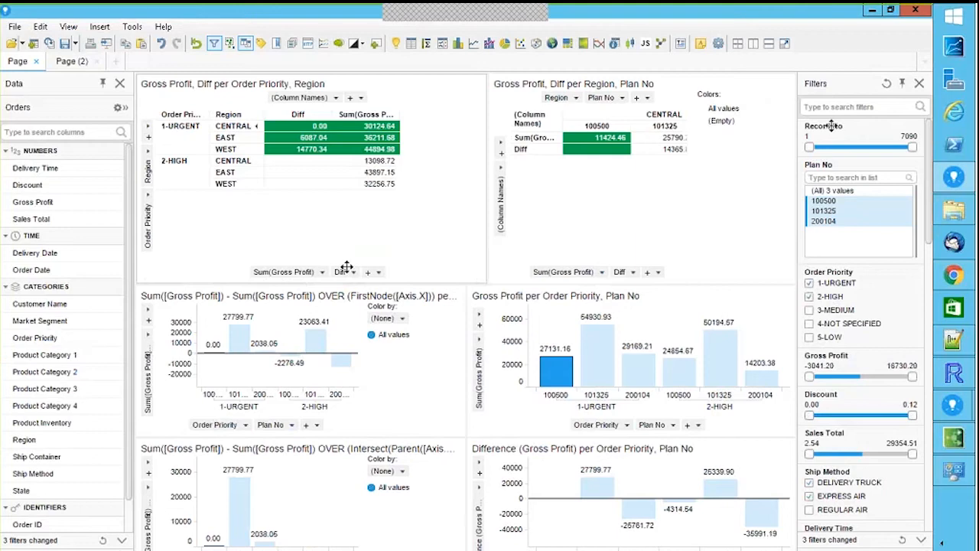
right_click(311, 271)
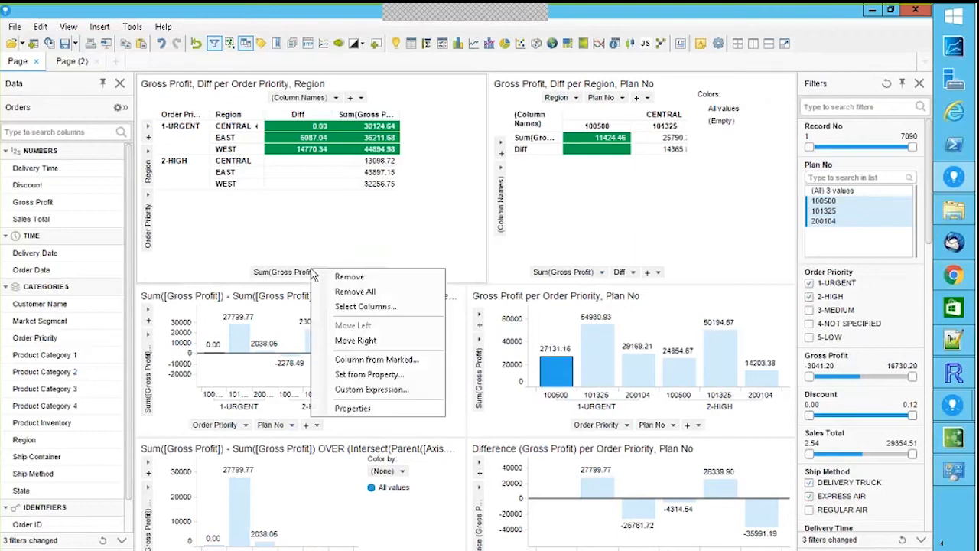
click(369, 390)
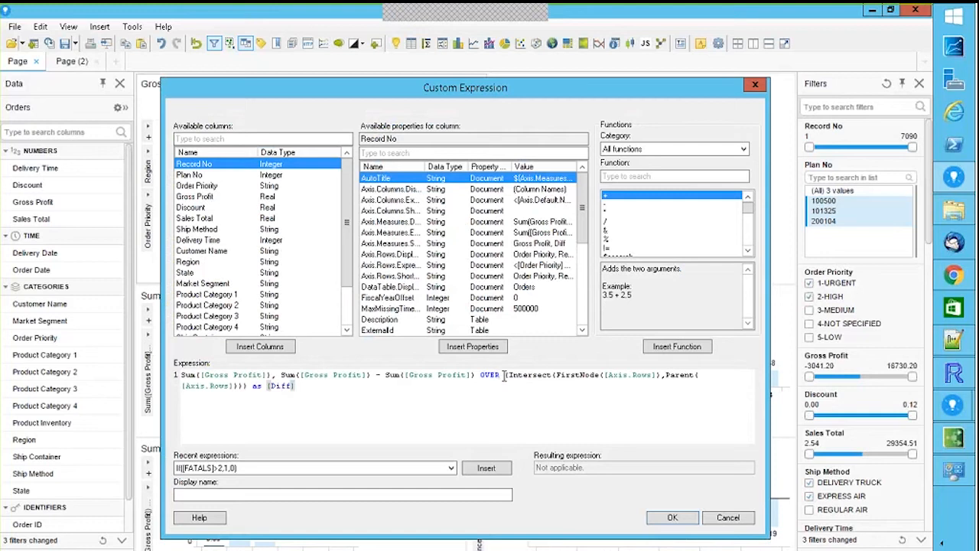
drag(503, 375, 557, 374)
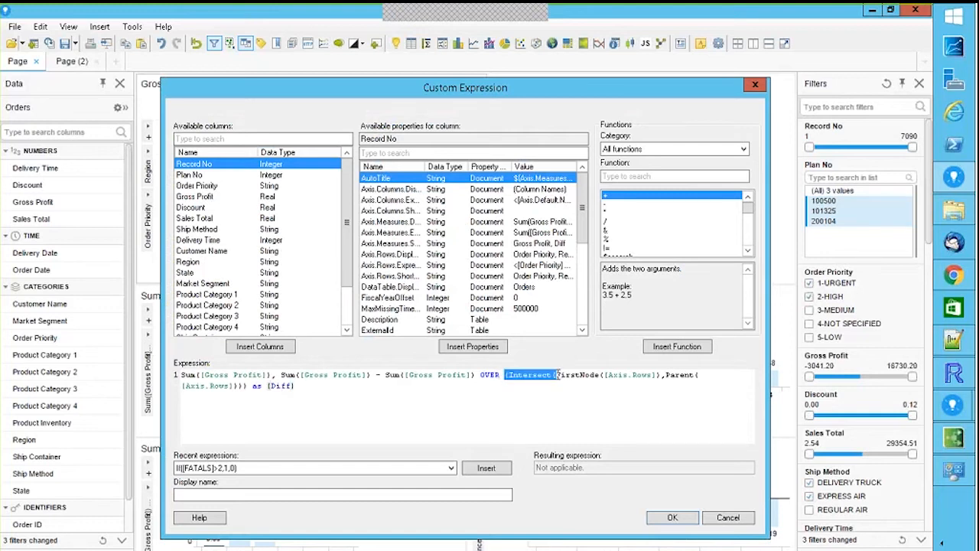
key(Delete)
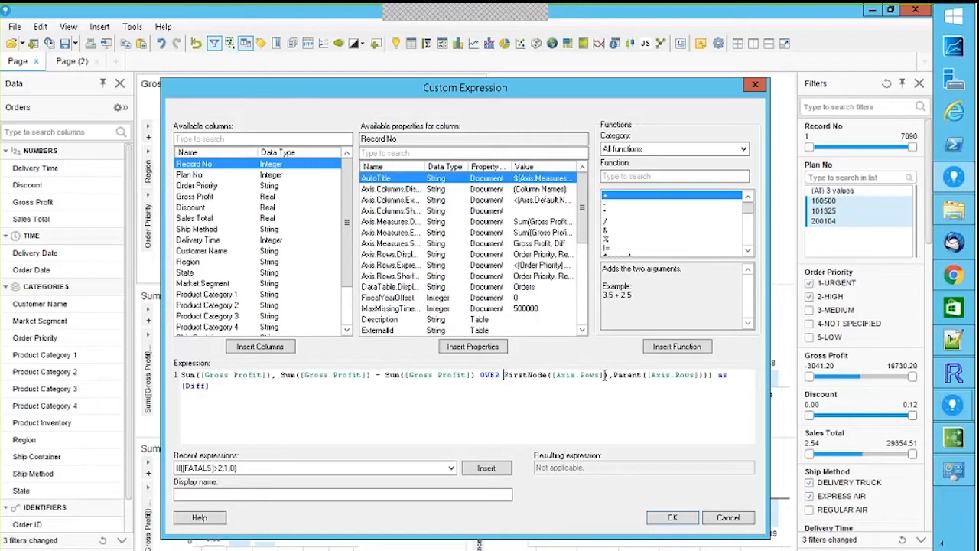
drag(607, 375, 710, 376)
key(Delete)
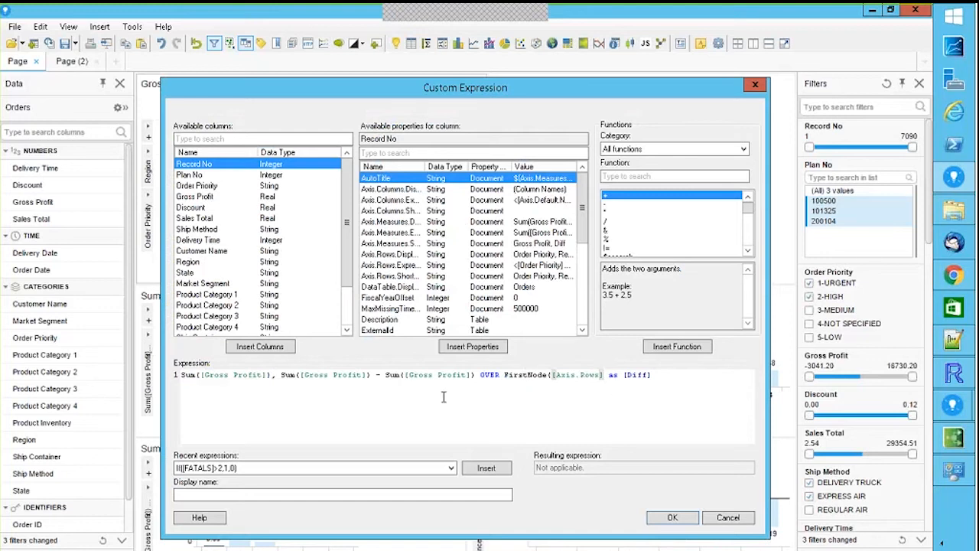
Correct the parentheses around FirstNode([Axis.Rows]) in the Diff expression and apply it to the cross table.
click(688, 518)
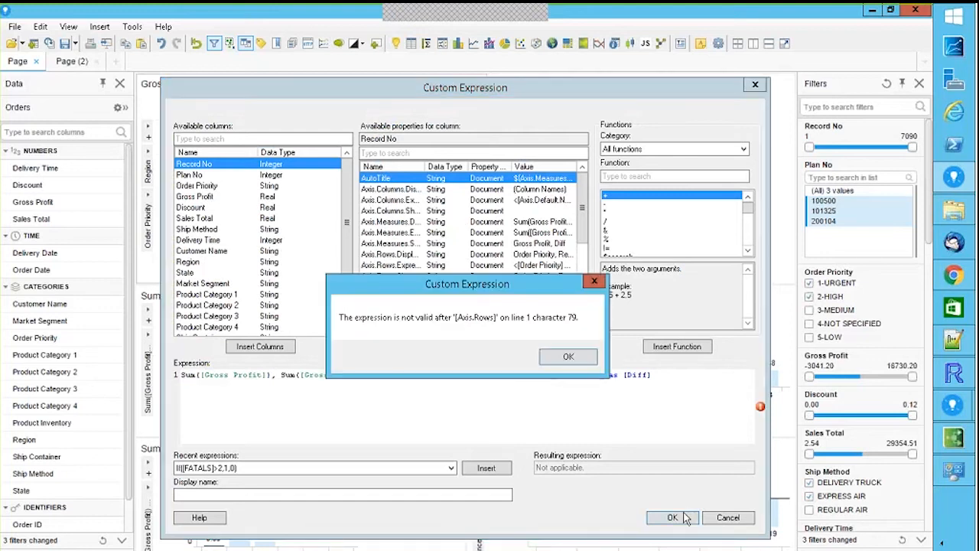
click(569, 356)
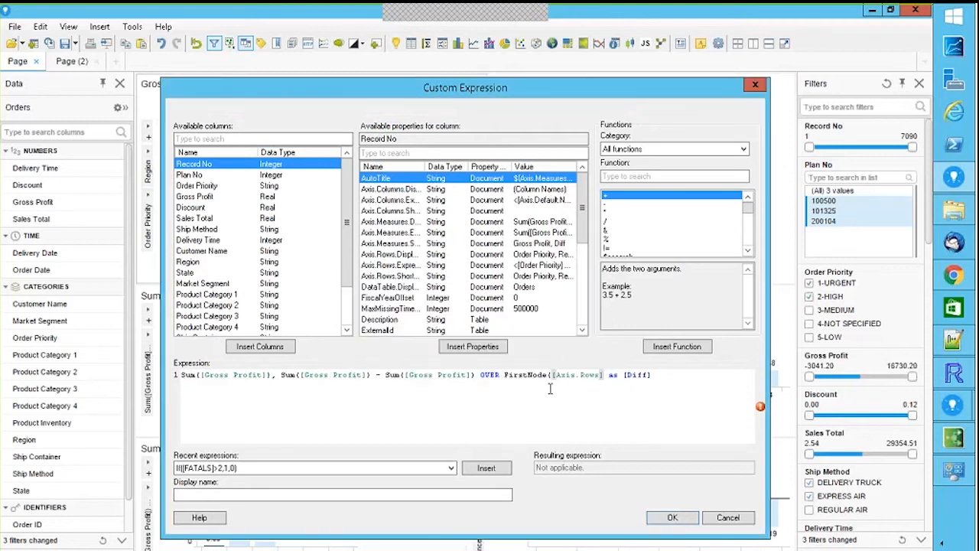
click(604, 375)
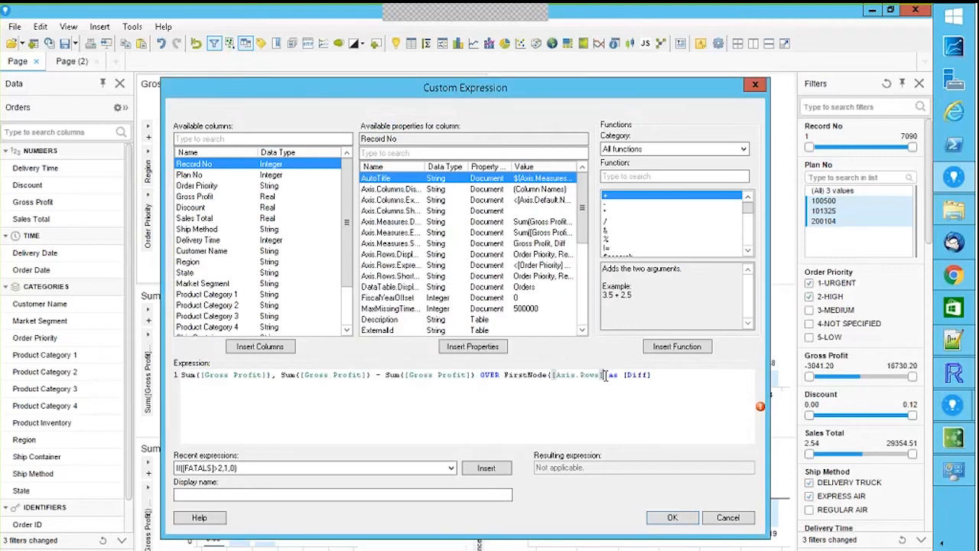
click(680, 519)
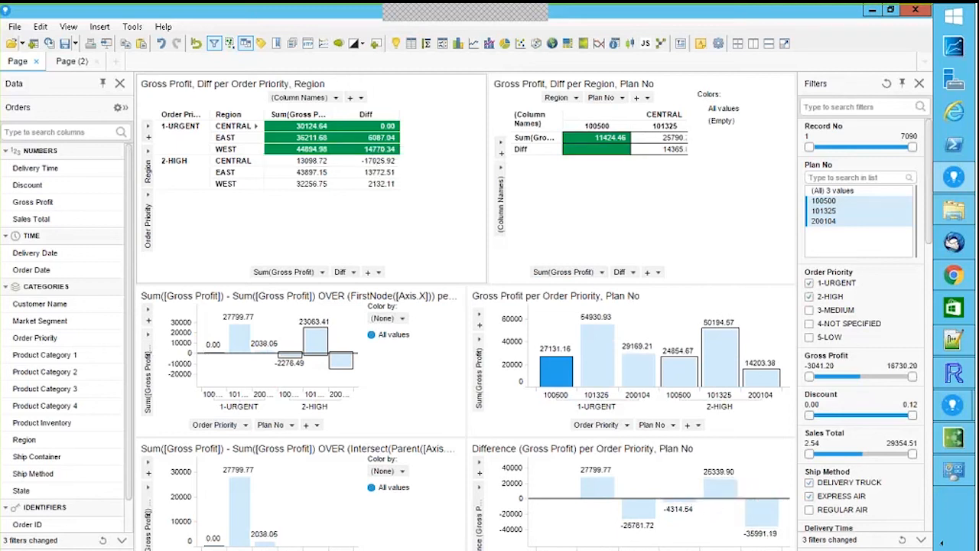
Create a new page with a bar chart and add Region after Order Priority on its category axis.
click(115, 62)
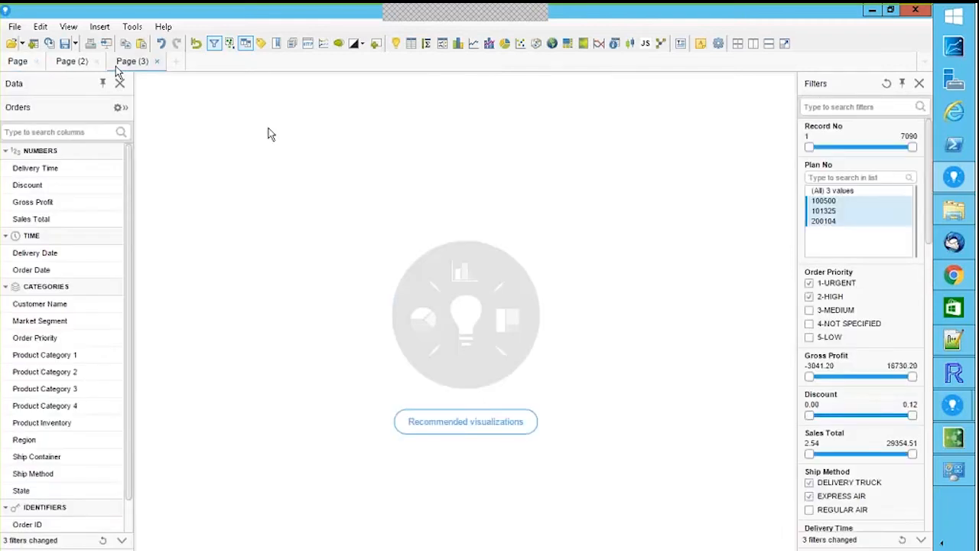
click(458, 44)
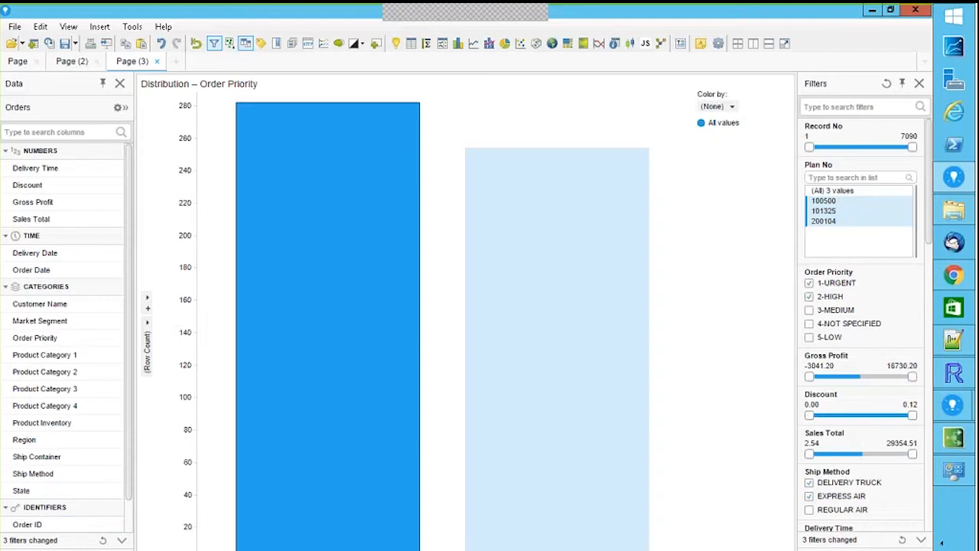
click(448, 549)
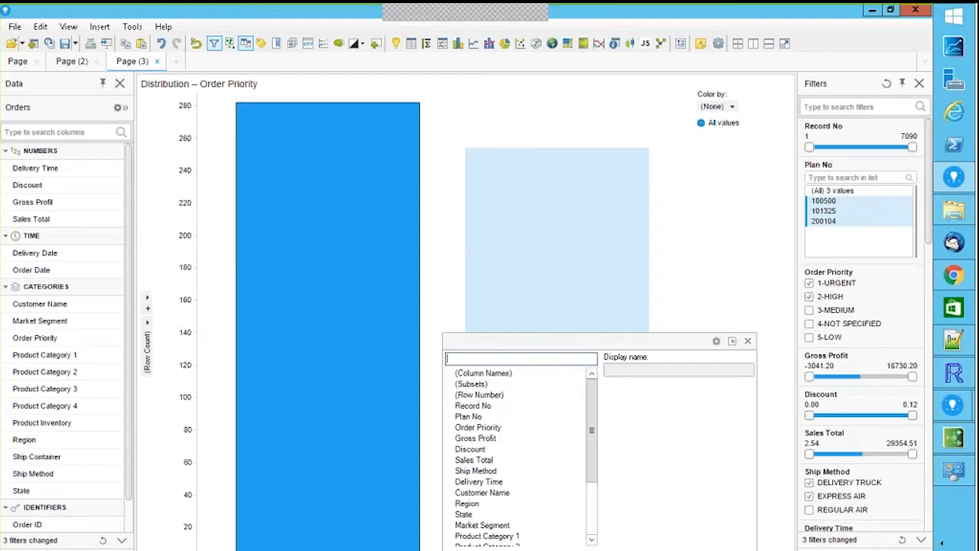
click(476, 505)
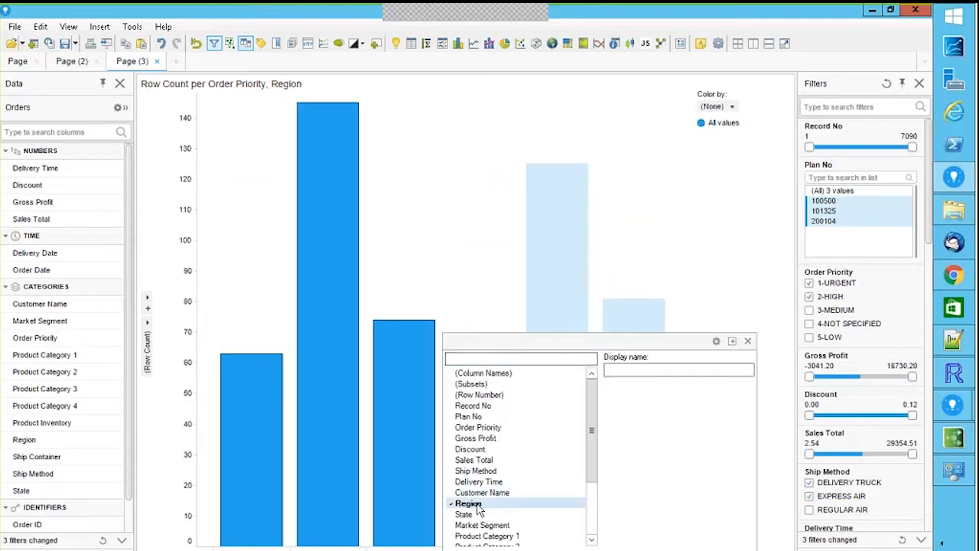
Set the bar chart's value axis to the sum of Gross Profit and look through the available aggregations.
click(149, 328)
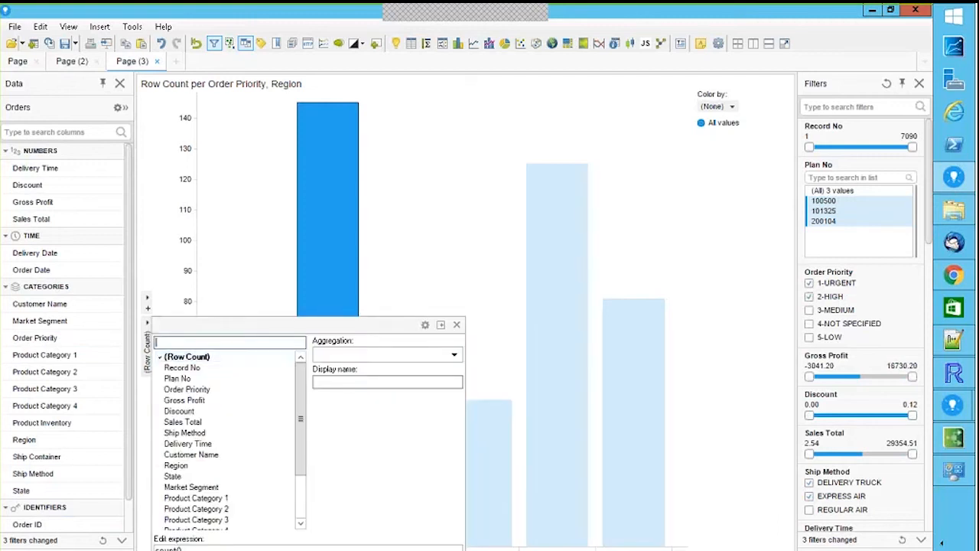
click(179, 402)
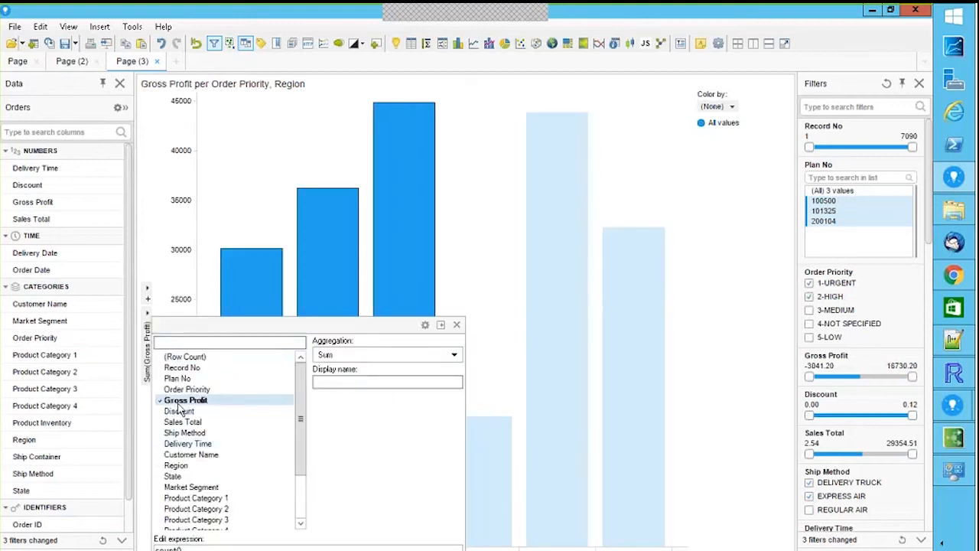
click(455, 356)
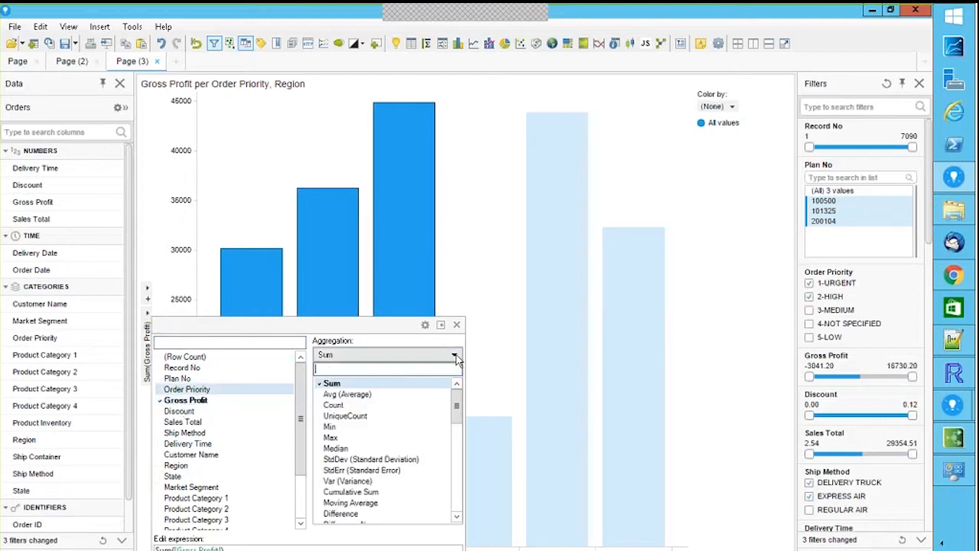
drag(457, 405, 457, 442)
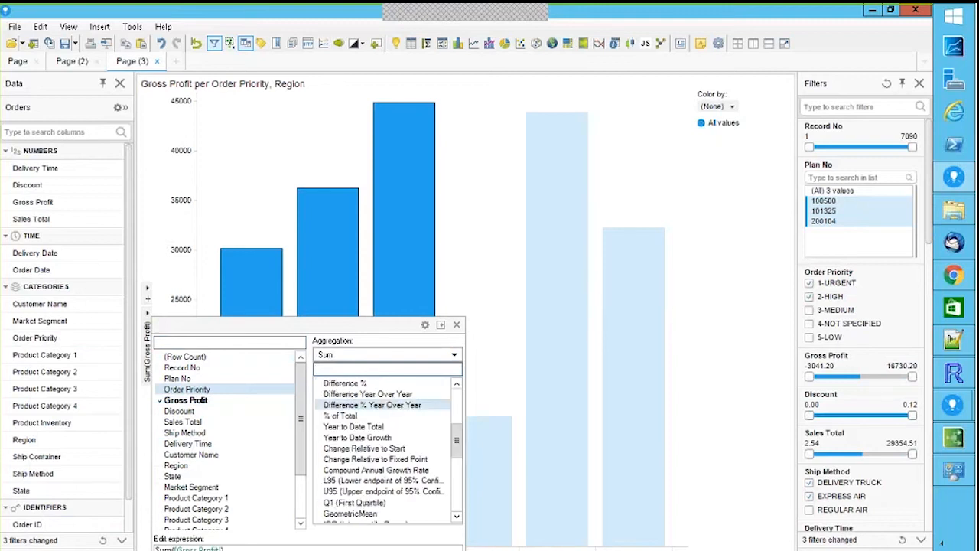
Open a custom expression for the value axis and subtract a second Gross Profit sum from Sum([Gross Profit]).
right_click(146, 339)
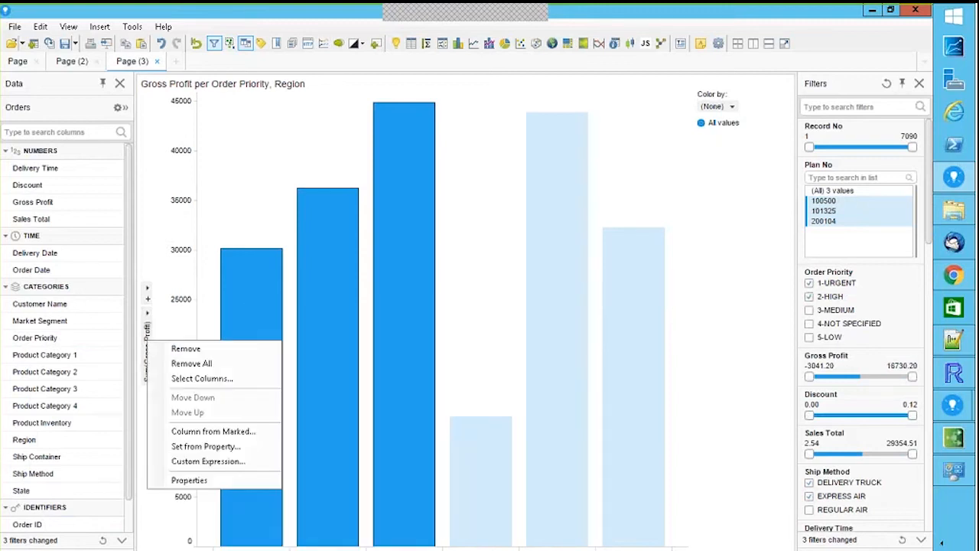
click(211, 463)
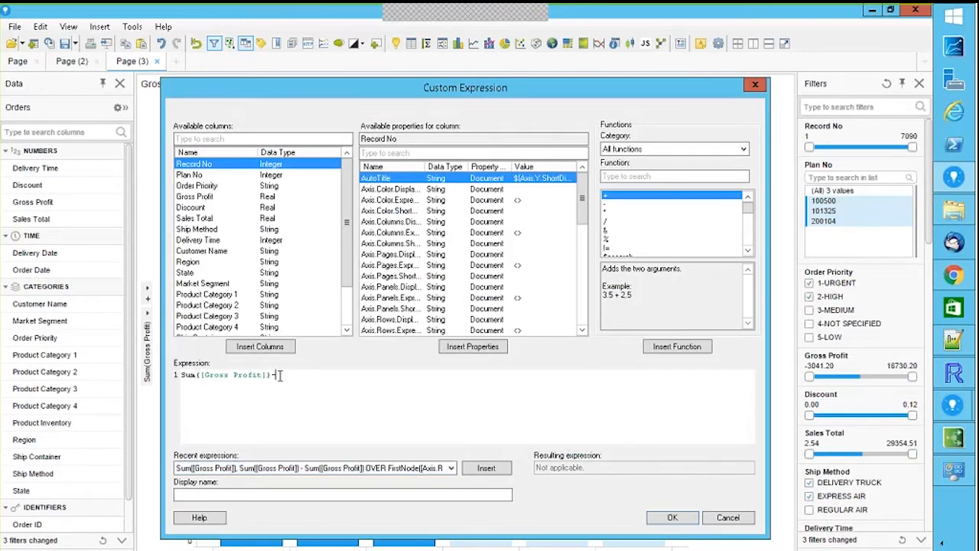
text(-Sum()
click(261, 346)
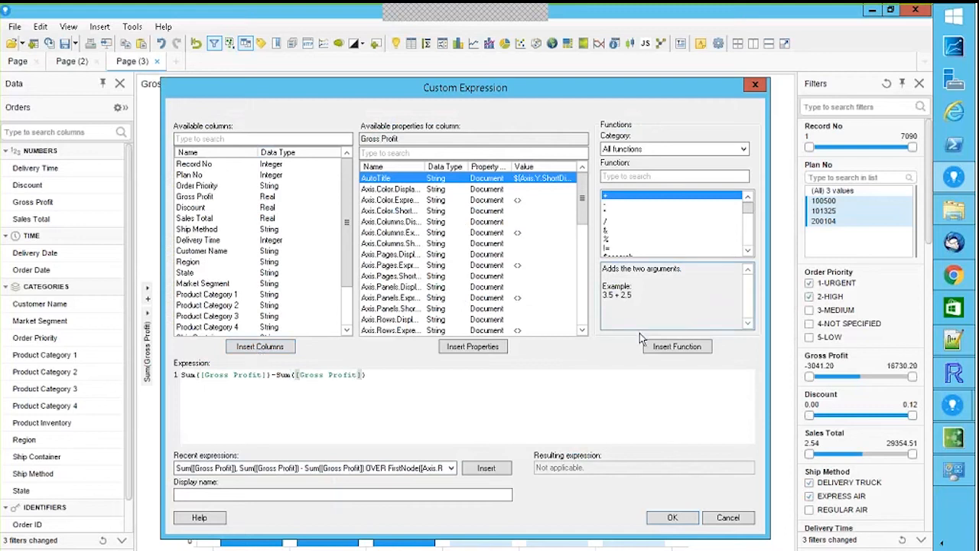
Find the FirstNode function, insert it with OVER after the second Gross Profit, and complete its argument as [Axis.X].
click(622, 175)
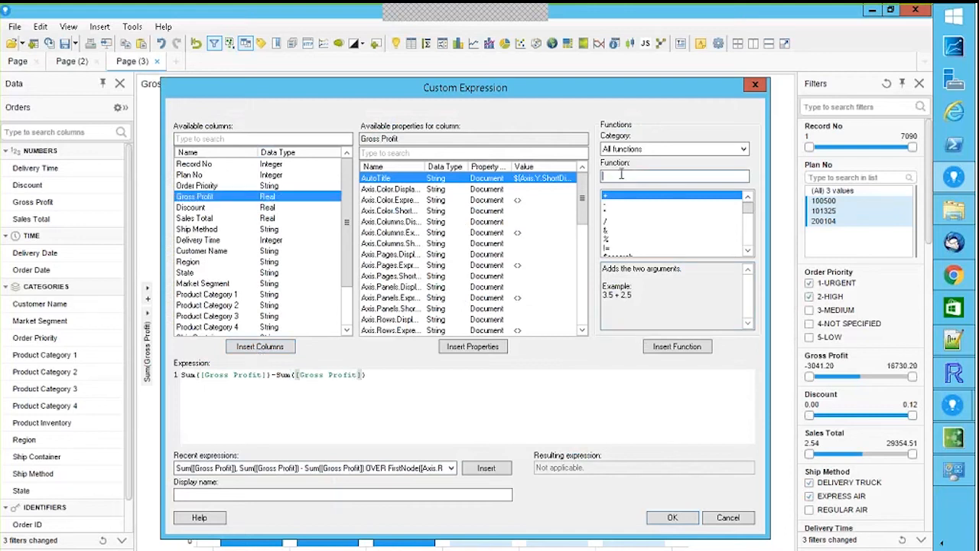
text(first)
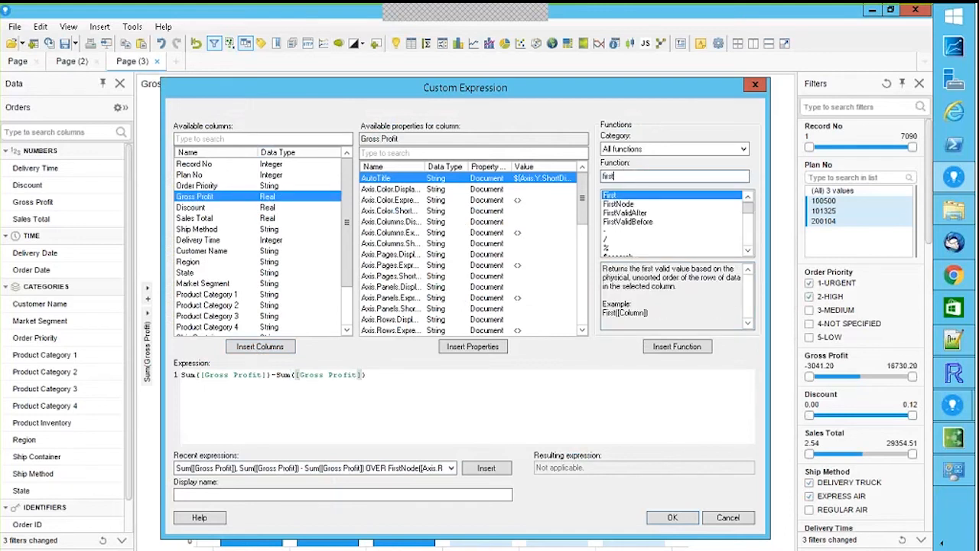
click(618, 204)
click(683, 348)
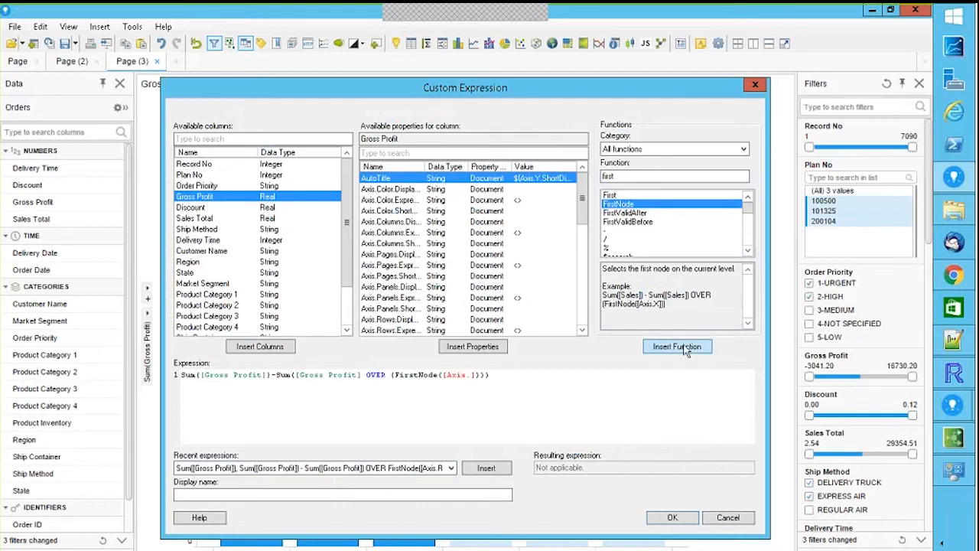
click(471, 378)
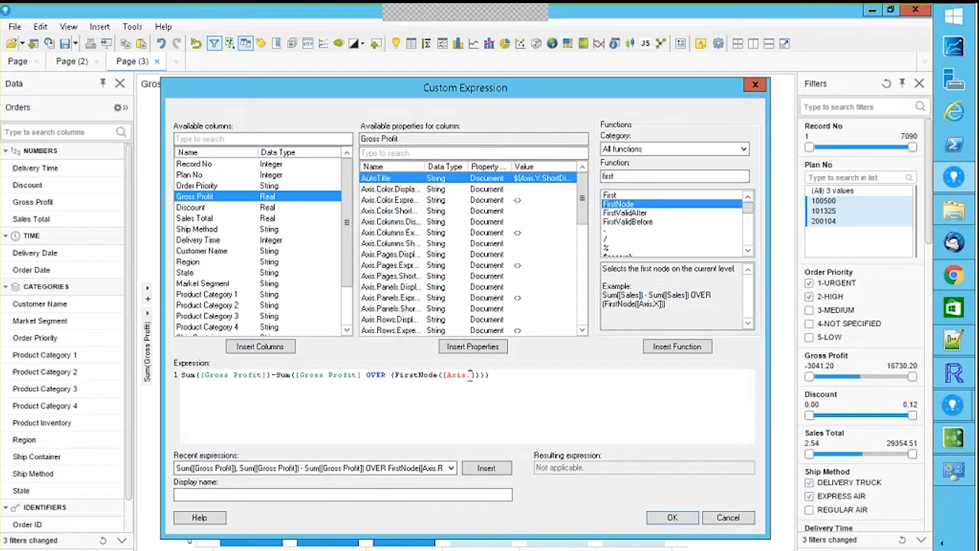
text(X)
Close the second Sum before OVER and apply the expression Sum([Gross Profit])-Sum([Gross Profit]) OVER (FirstNode([Axis.X])).
click(673, 518)
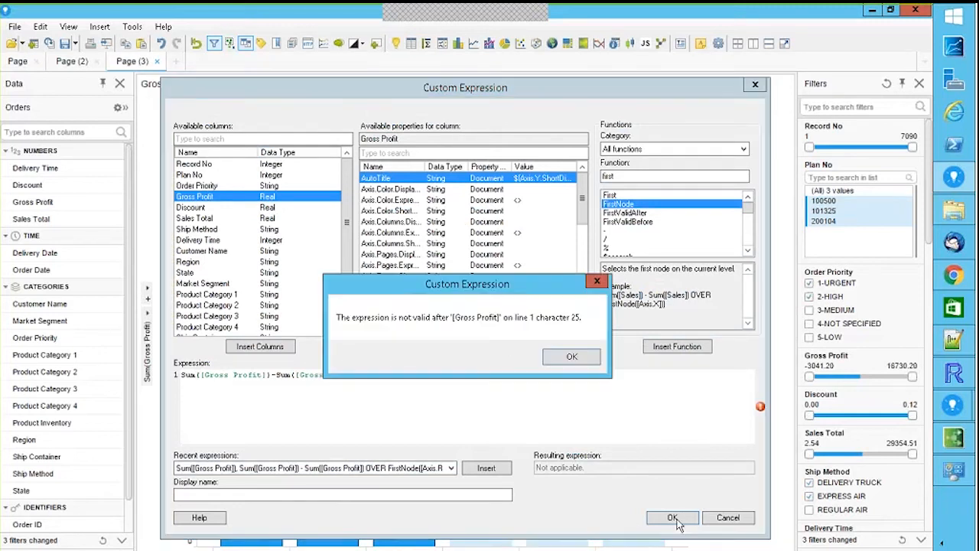
click(557, 359)
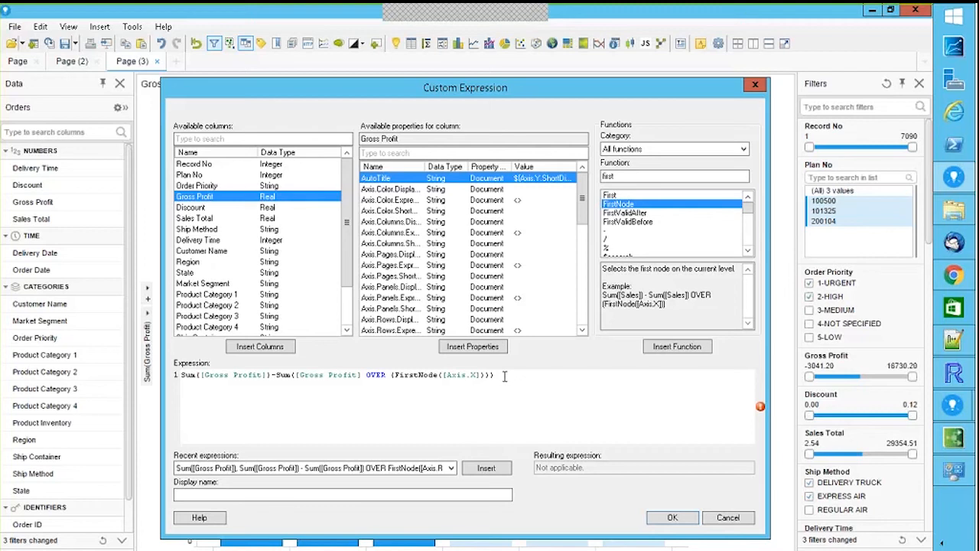
click(672, 518)
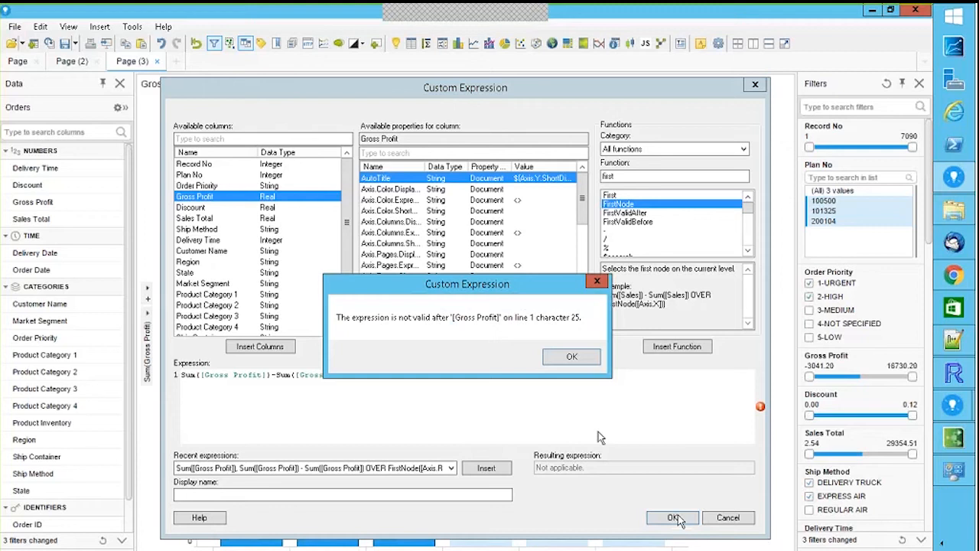
click(573, 358)
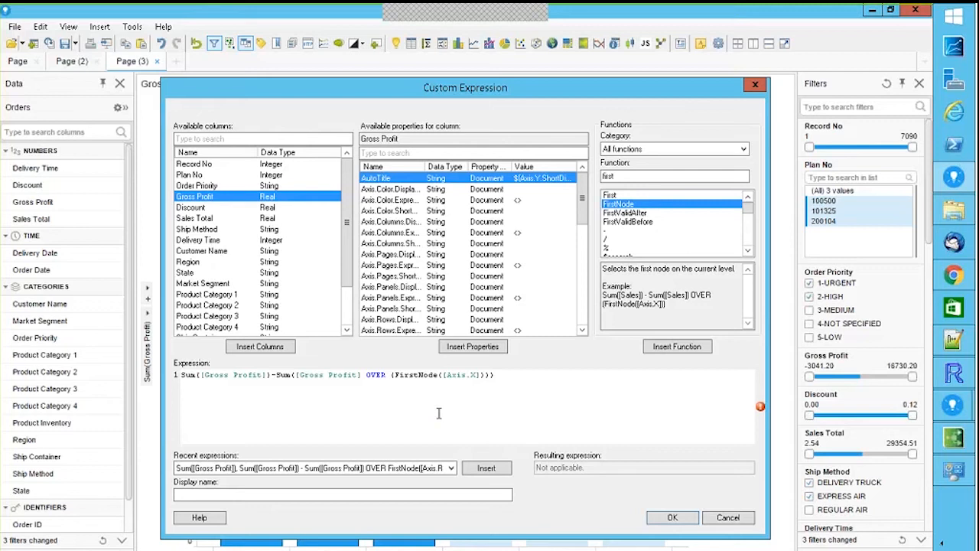
click(368, 378)
click(364, 370)
text())
click(672, 521)
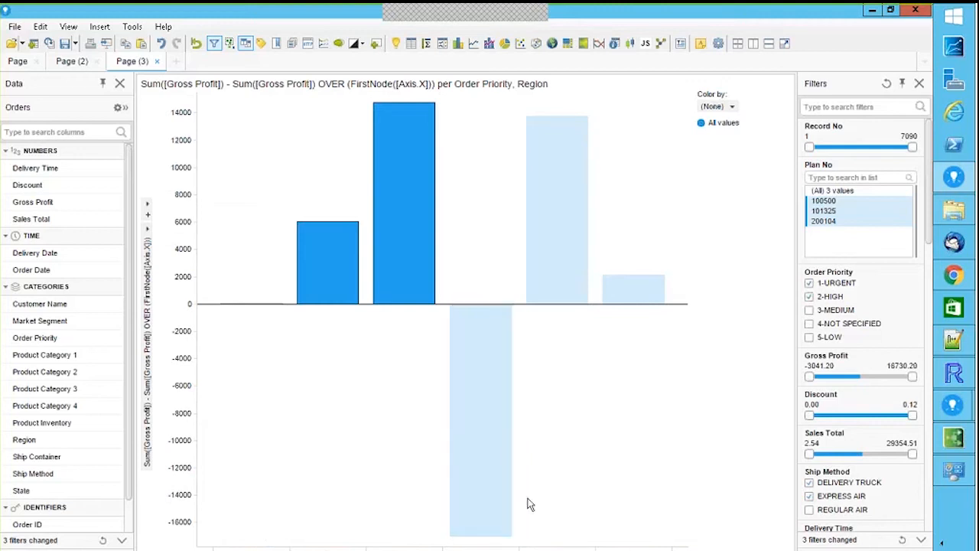
Color the bars by Order Priority, and return to the first page.
click(733, 107)
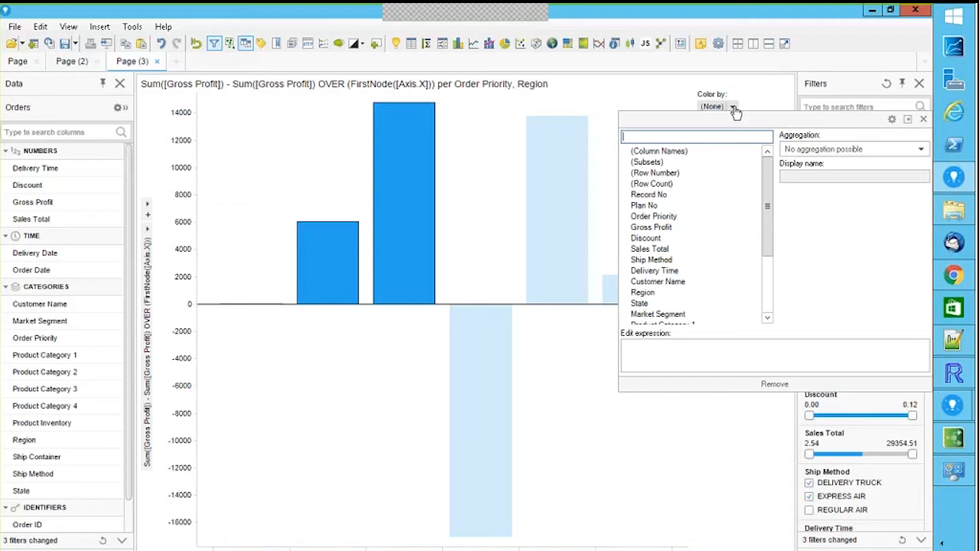
click(668, 218)
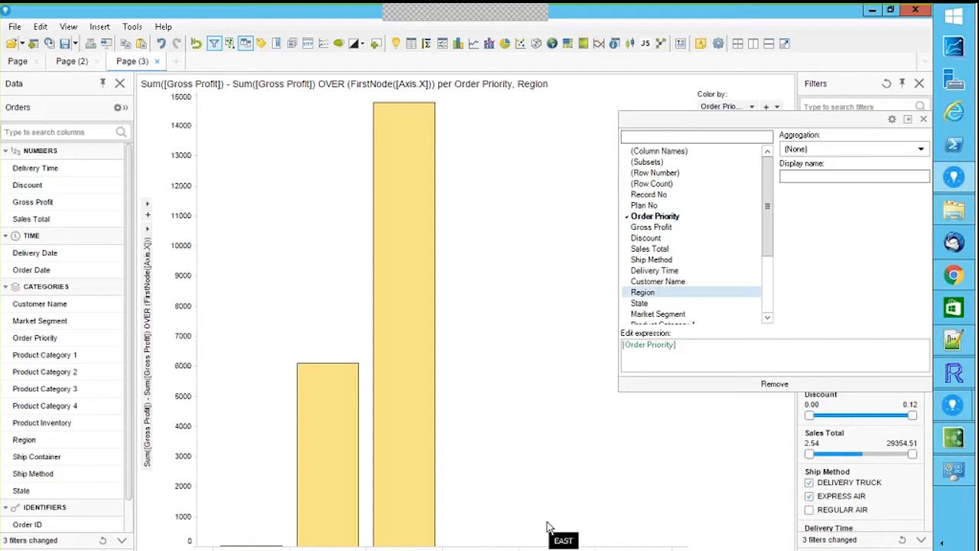
click(924, 119)
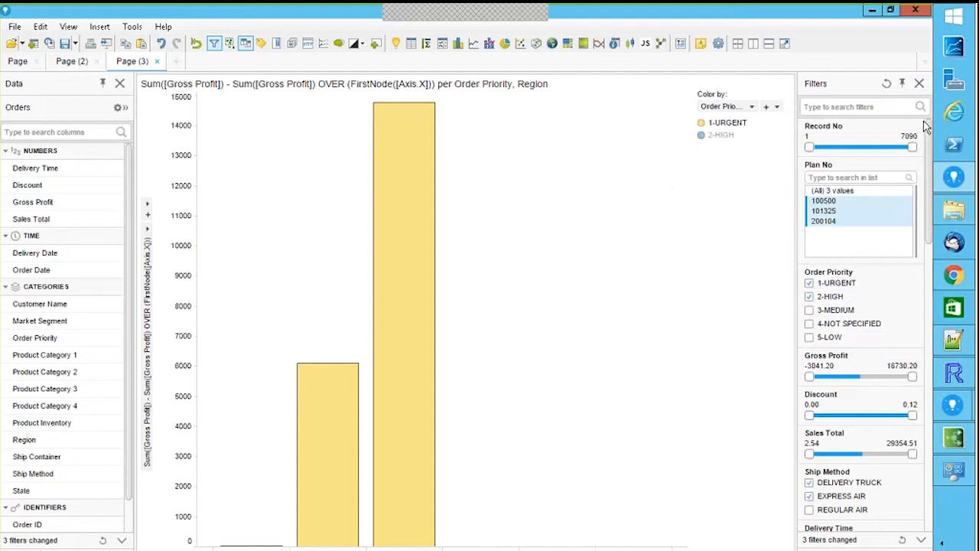
click(17, 62)
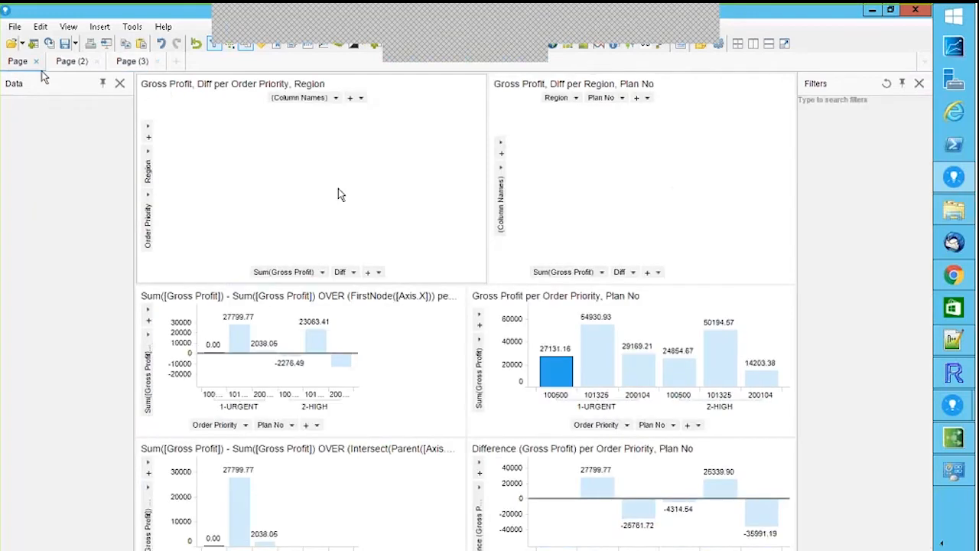
Replace the Order Priority cross table's measure expression with Sum([Gross Profit]), Sum([Gross Profit]) - Sum(If([Region]=Min([Region]),[Gross Profit])) OVER (Intersect([Order Priority],All([Axis.Rows]))).
click(322, 273)
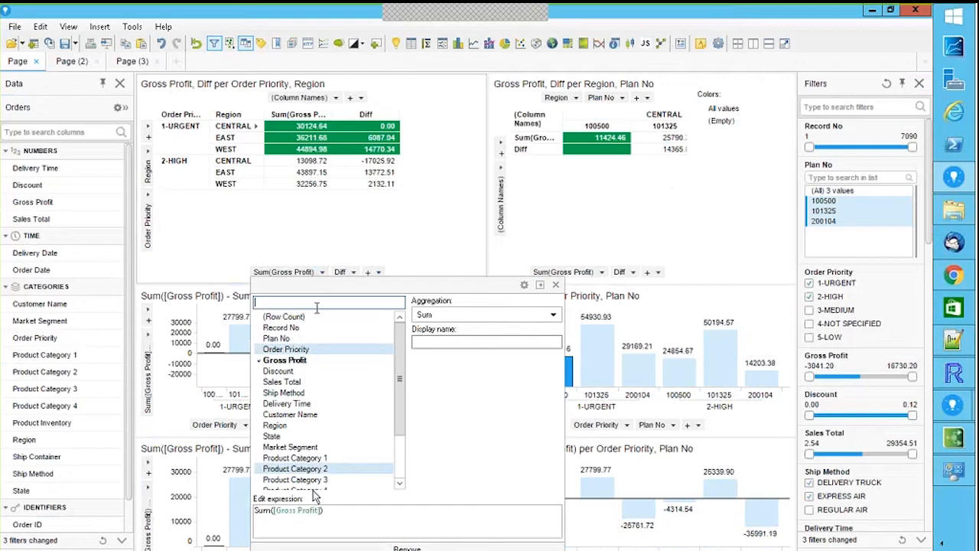
right_click(298, 273)
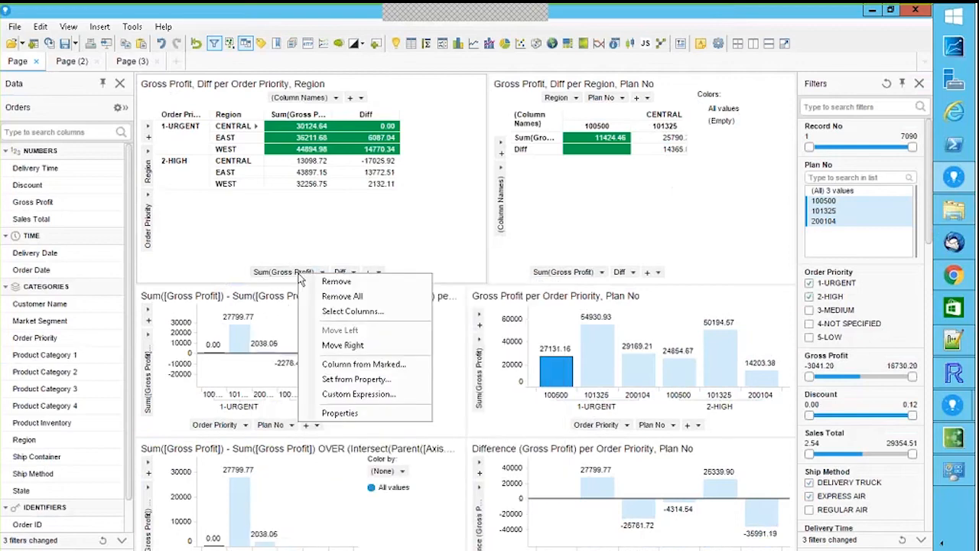
click(369, 394)
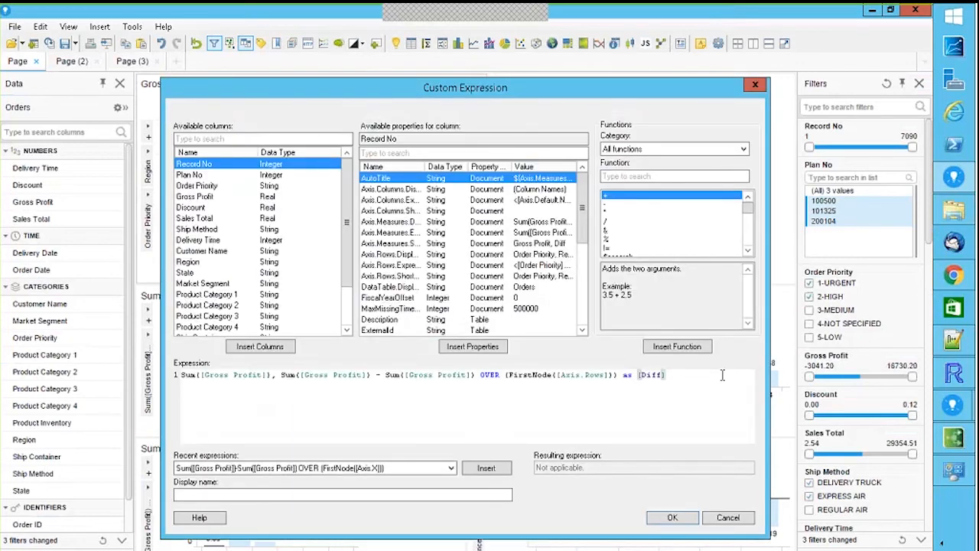
drag(721, 374, 19, 367)
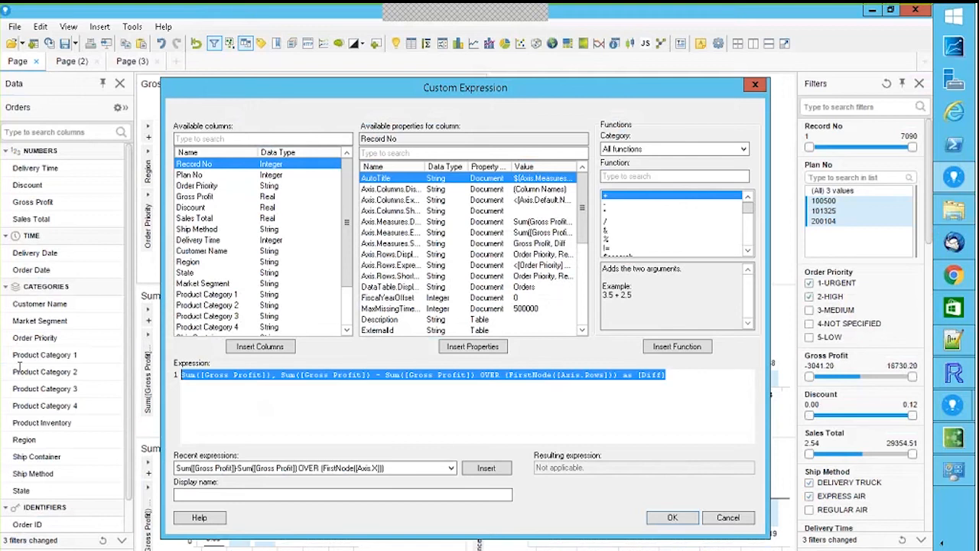
text(Sum([Gross Profit]), Sum([Gross Profit]) - Sum(If([Region]=Min([Region]),[Gross Profit])) OVER (Intersect([Order Priority],All([Axis.Rows]))))
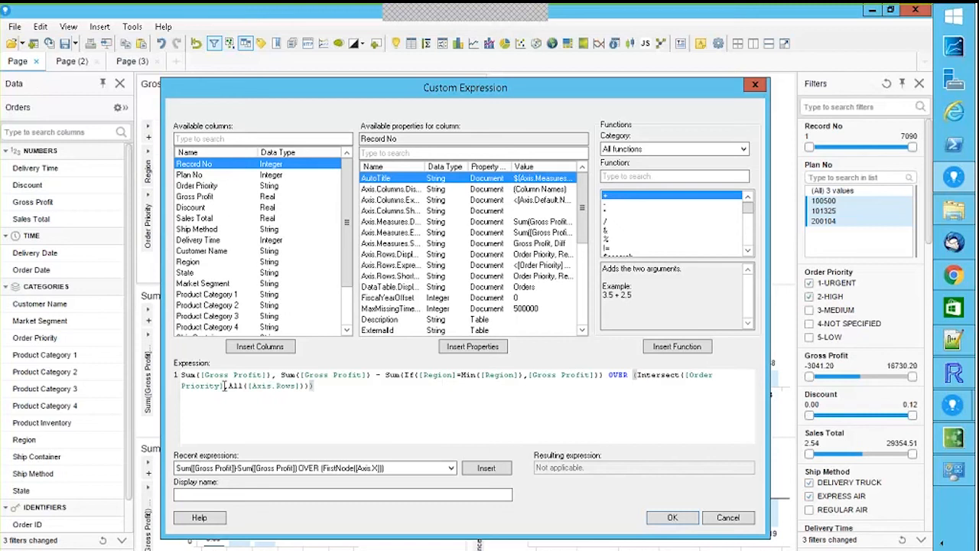
Replace [Order Priority] inside Intersect with Parent([Axis.Rows]) and apply the custom expression to the cross table.
click(684, 375)
drag(686, 375, 223, 389)
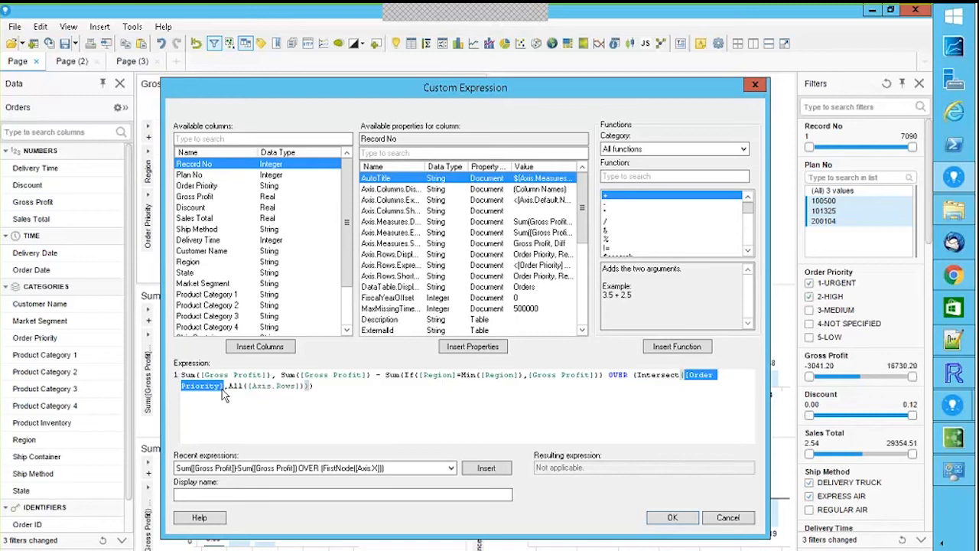
text(paren)
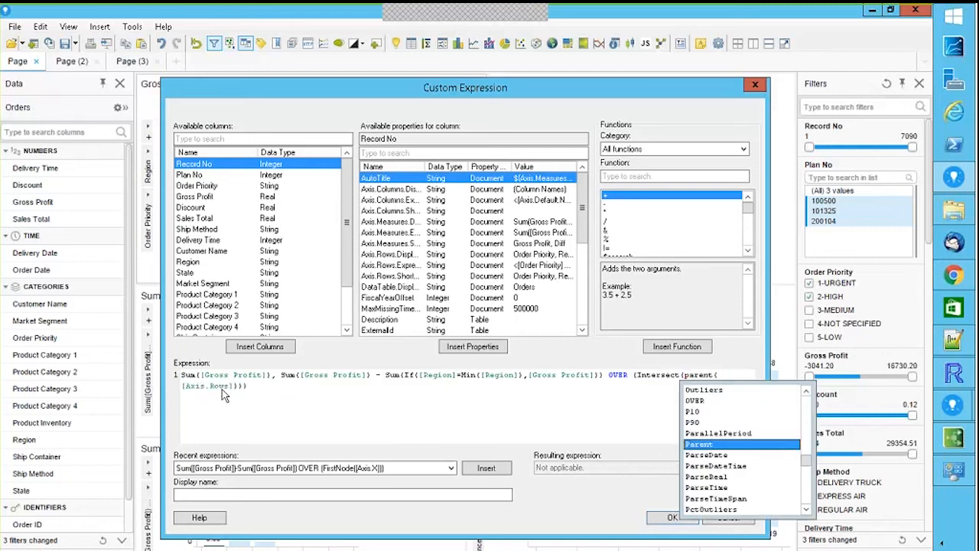
key(Return)
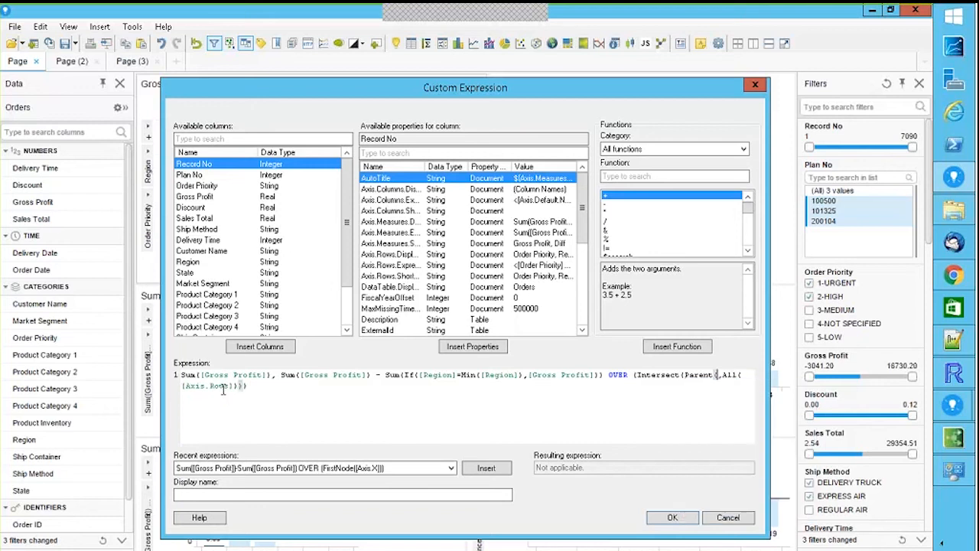
text([axis.)
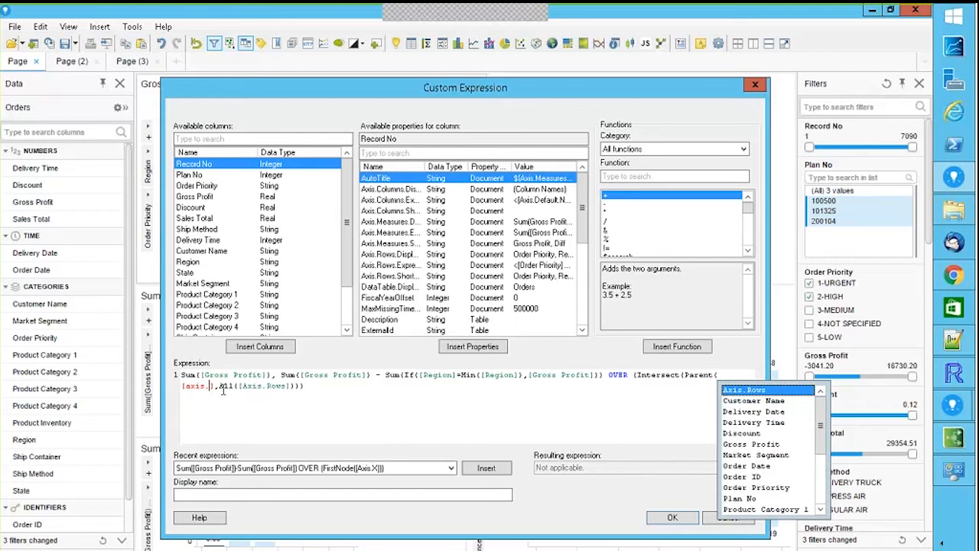
double_click(744, 390)
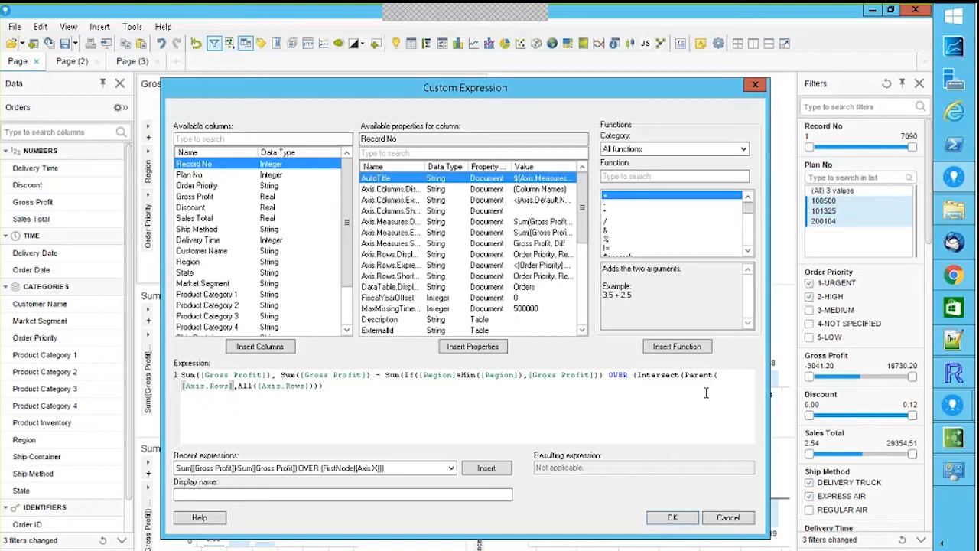
click(231, 386)
text())
click(660, 514)
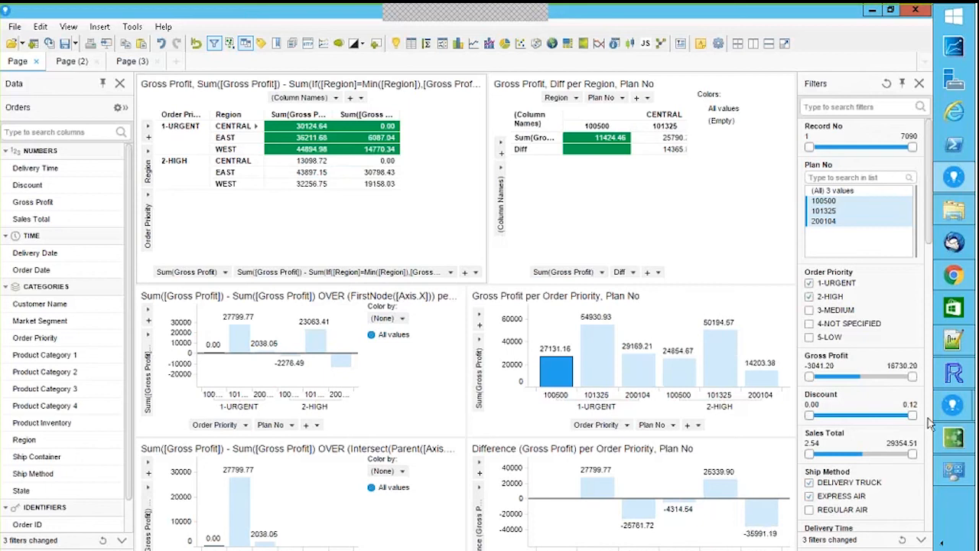
Switch to Chrome to review the requested difference table and column chart with totals in the community question, and return to Spotfire.
mouse_move(953, 275)
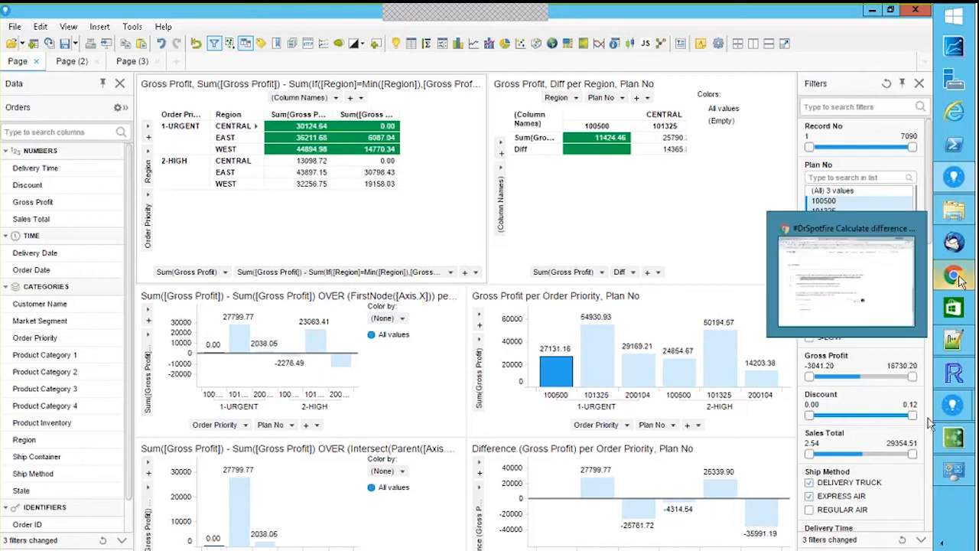
click(857, 235)
drag(926, 367, 922, 179)
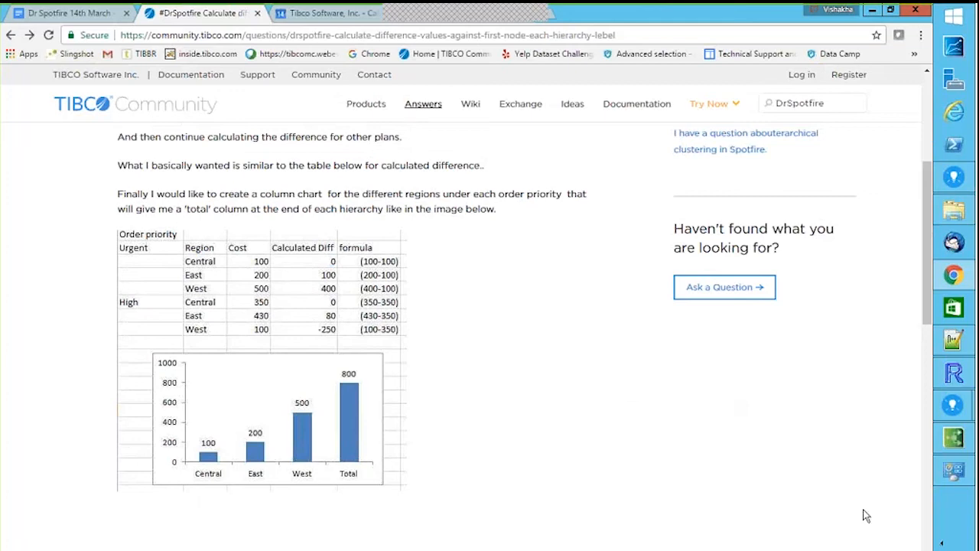
mouse_move(953, 177)
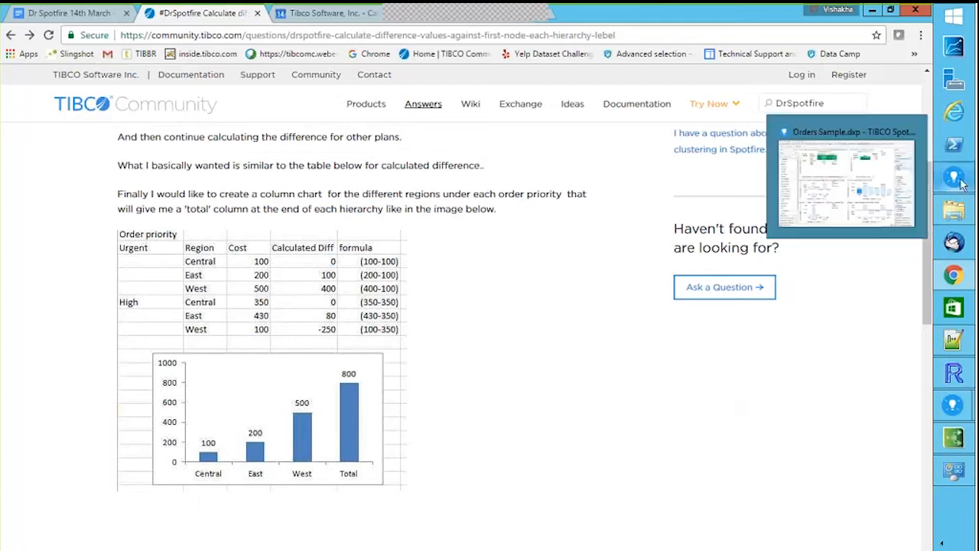
click(855, 142)
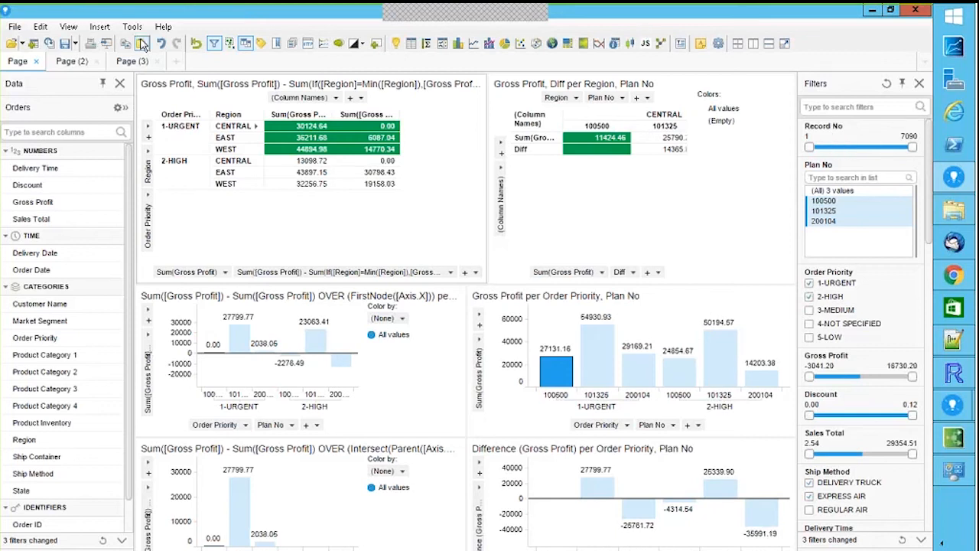
On the second page, start adding a data table that uses Orders from the current analysis as its source.
click(68, 64)
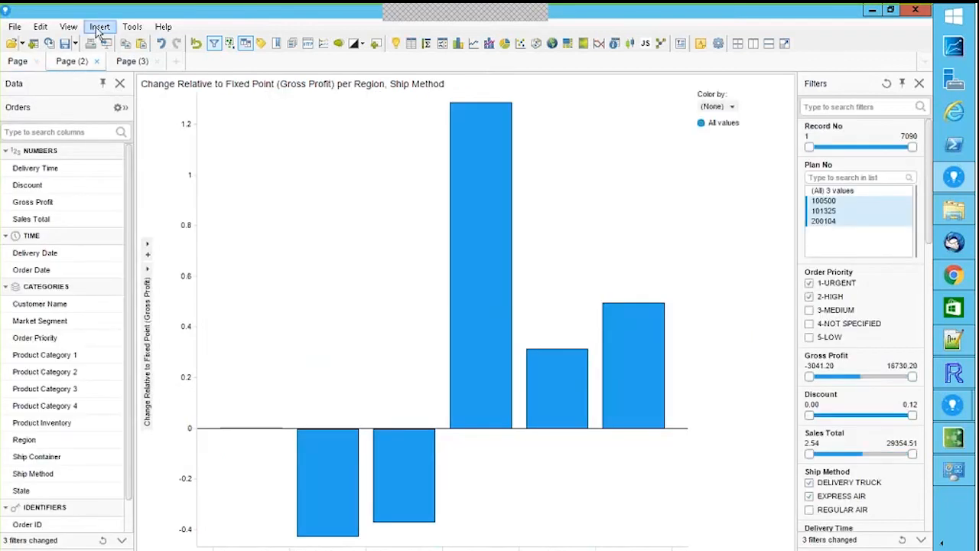
click(16, 26)
click(42, 90)
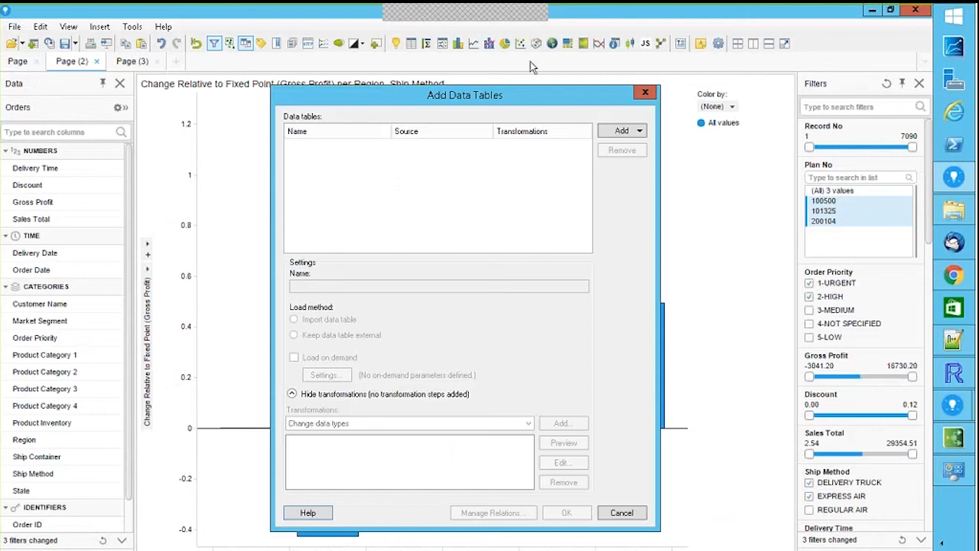
click(612, 133)
drag(794, 185, 795, 263)
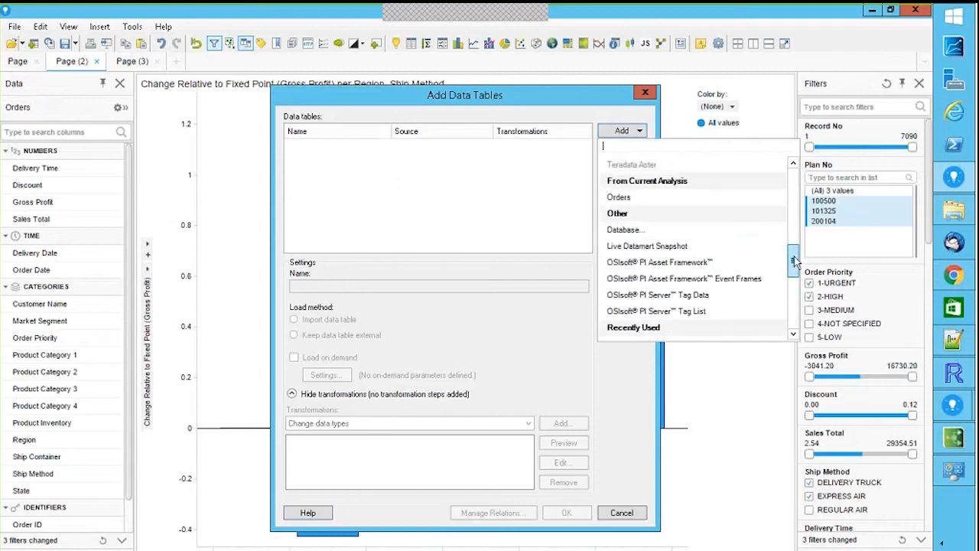
click(637, 198)
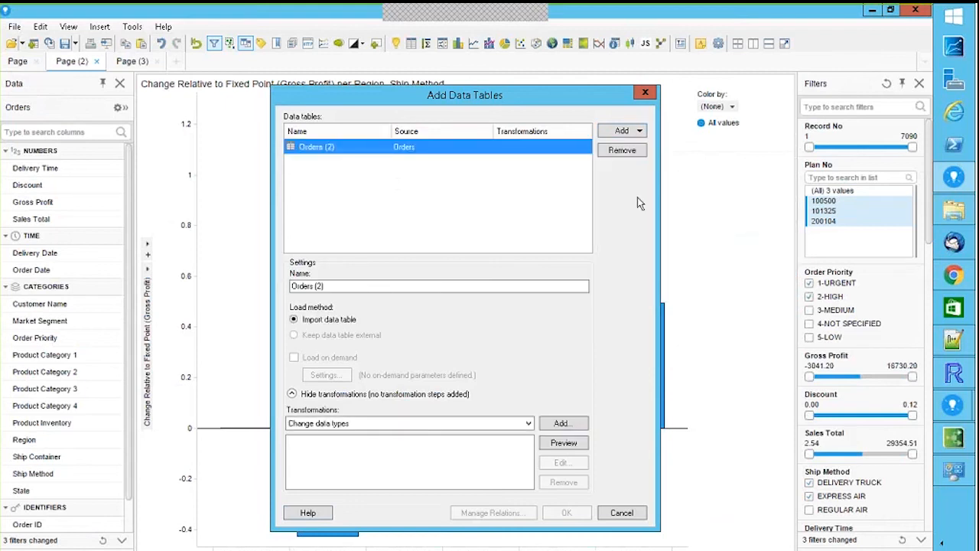
Name the new data table Orders transformed and add a Pivot transformation to it.
drag(317, 289, 346, 284)
text(transf)
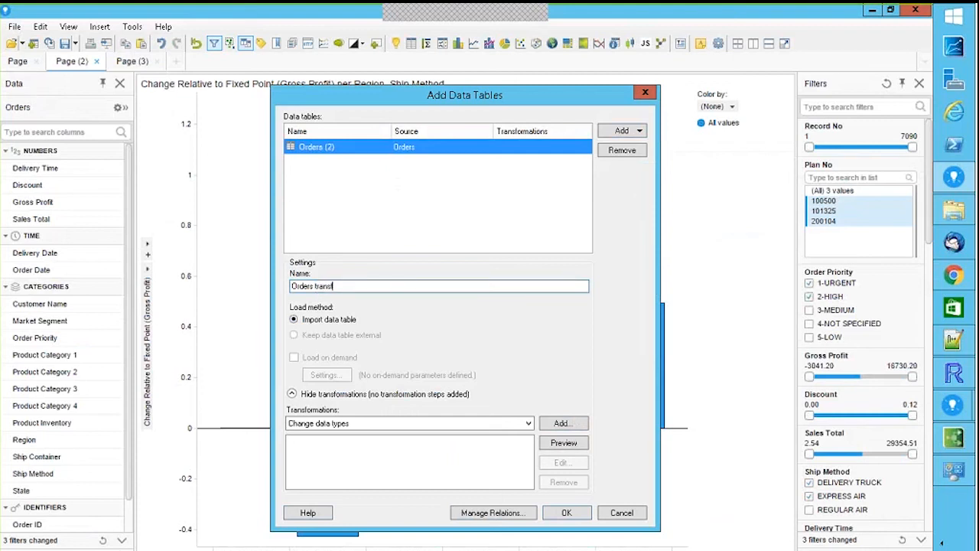
text(ormed)
click(391, 423)
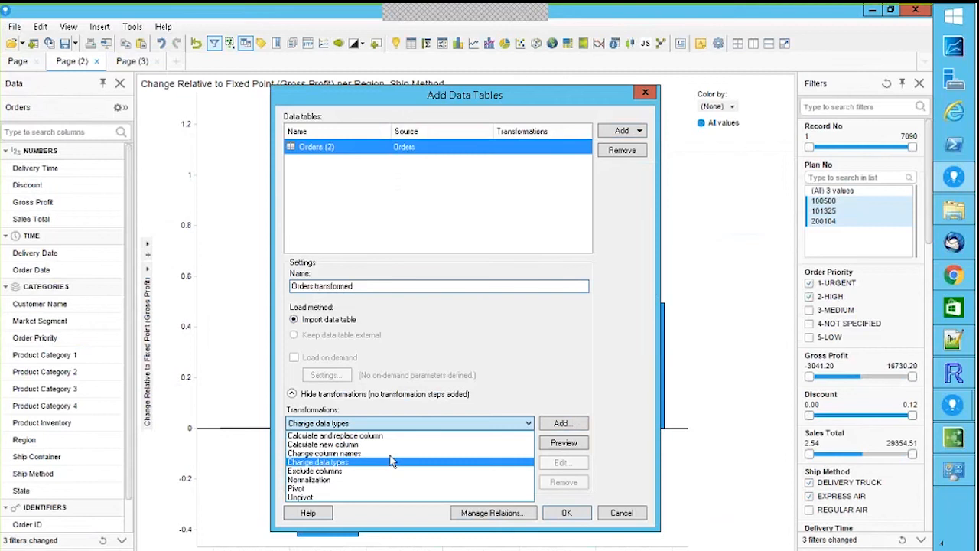
click(303, 488)
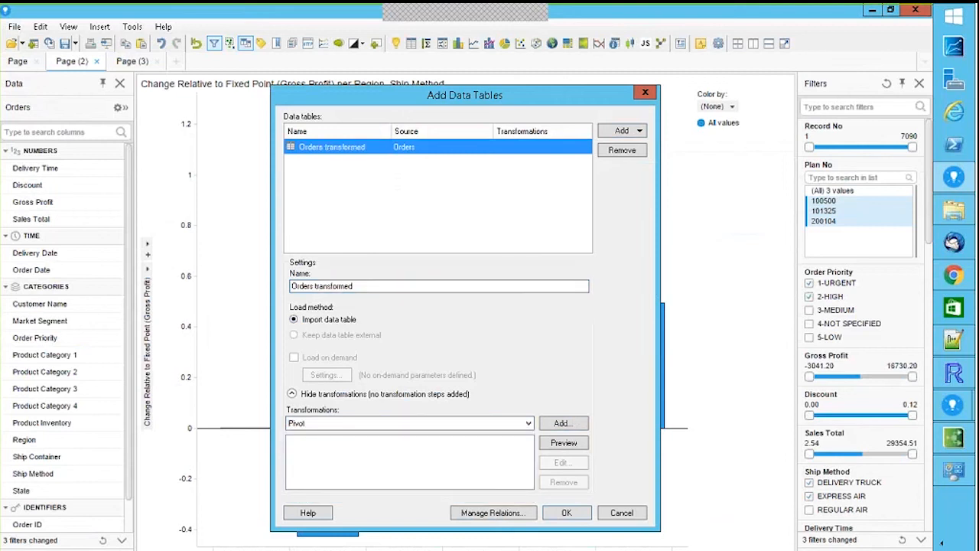
click(565, 427)
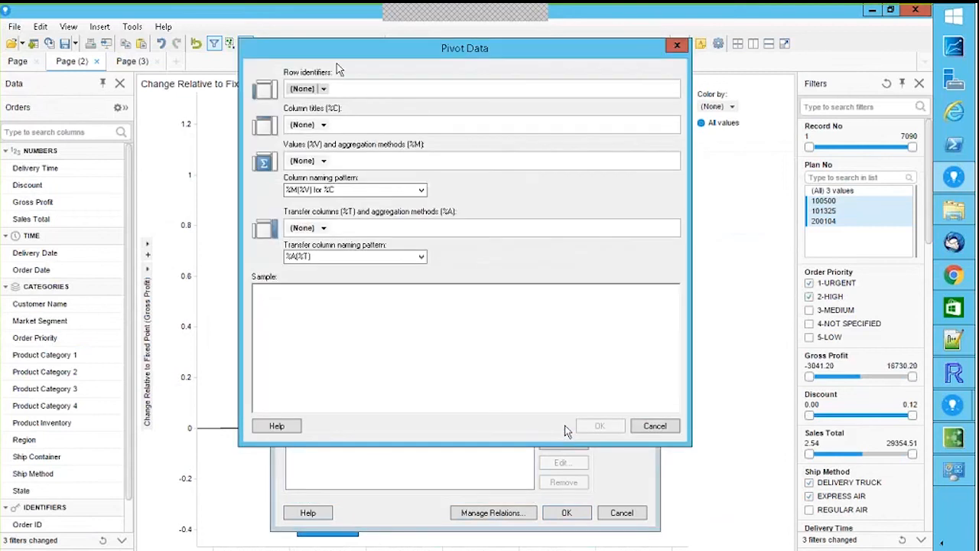
Set Plan No and Order Priority as the row identifiers of the pivot.
click(320, 89)
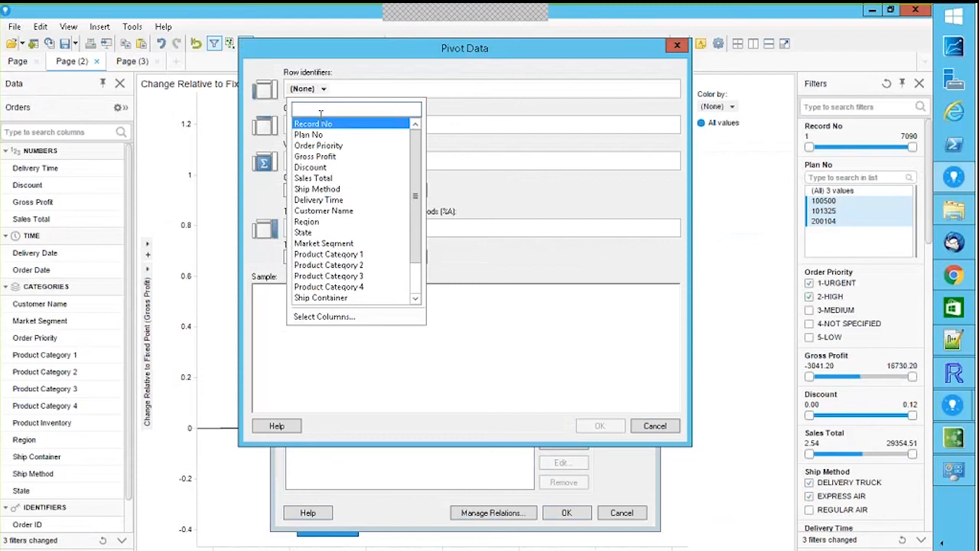
click(310, 135)
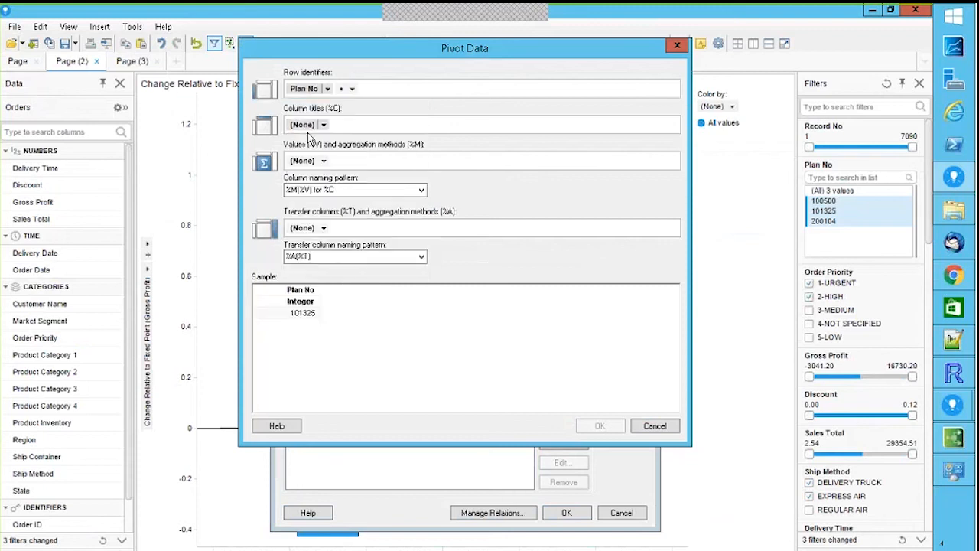
click(339, 90)
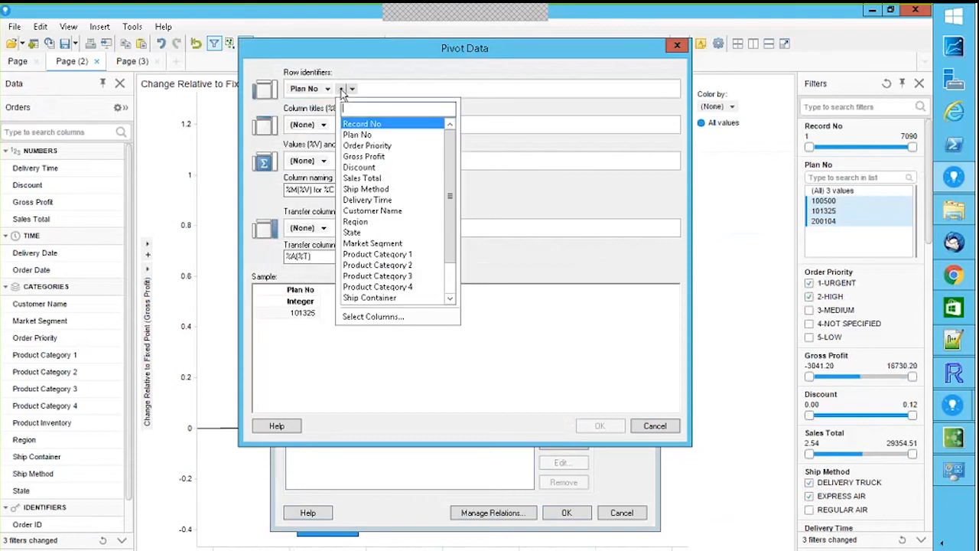
click(366, 145)
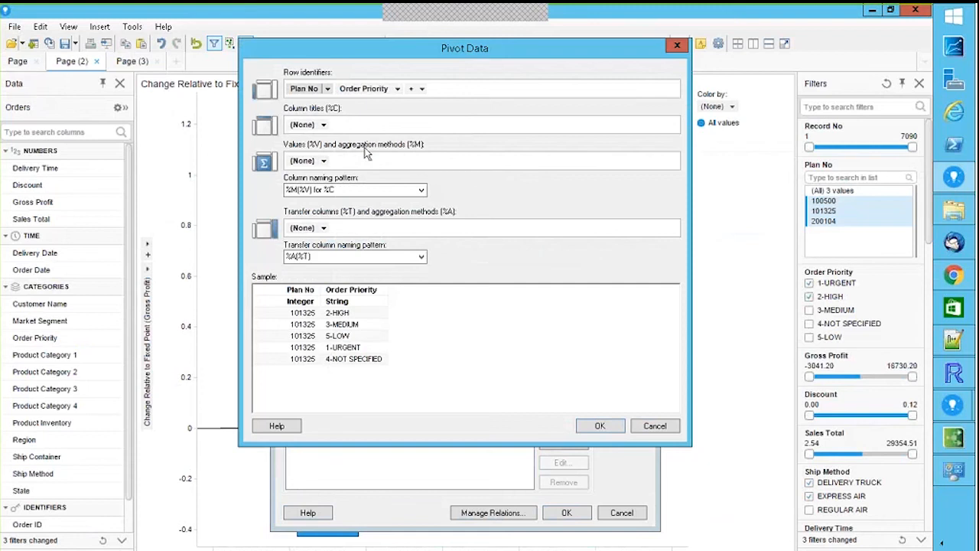
Use Region for the pivot's column titles and Sum(Gross Profit) for its values.
click(322, 125)
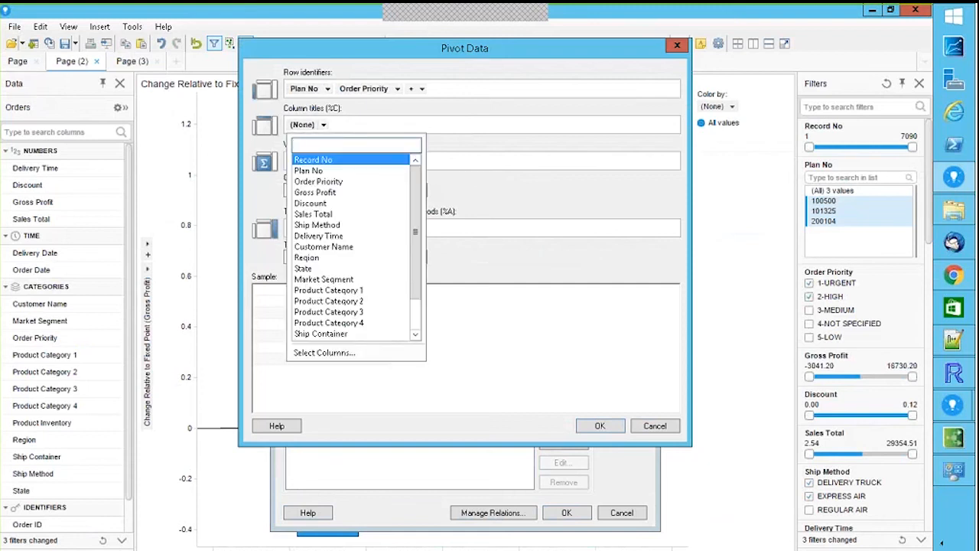
click(313, 258)
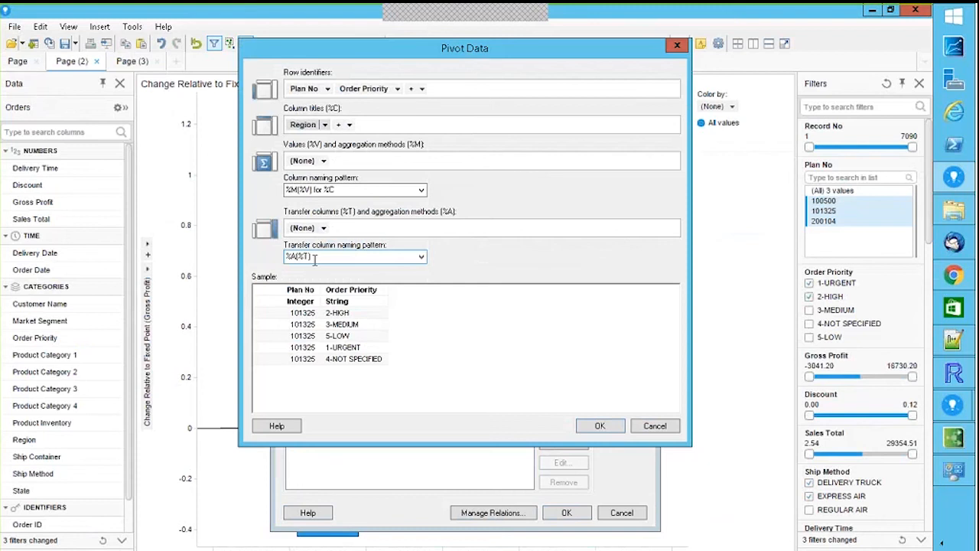
click(307, 161)
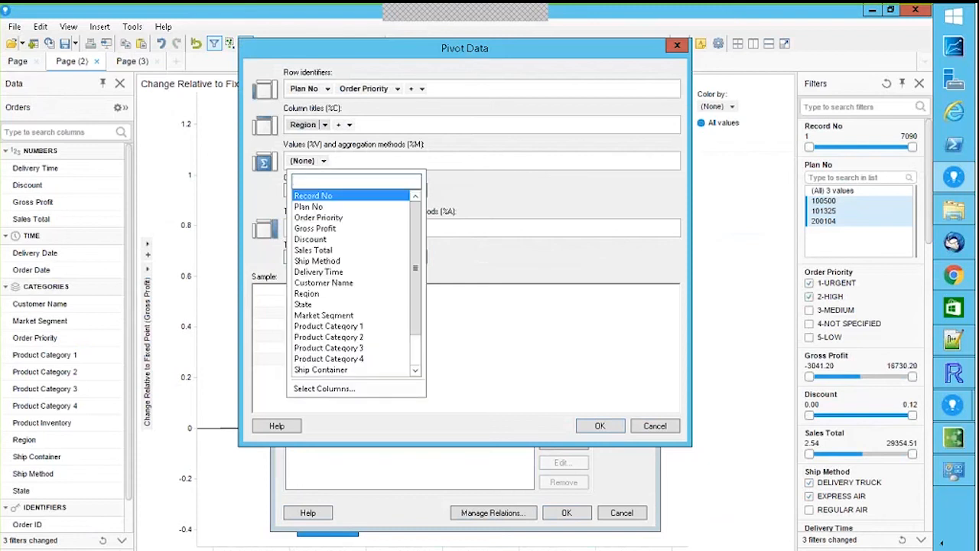
click(328, 228)
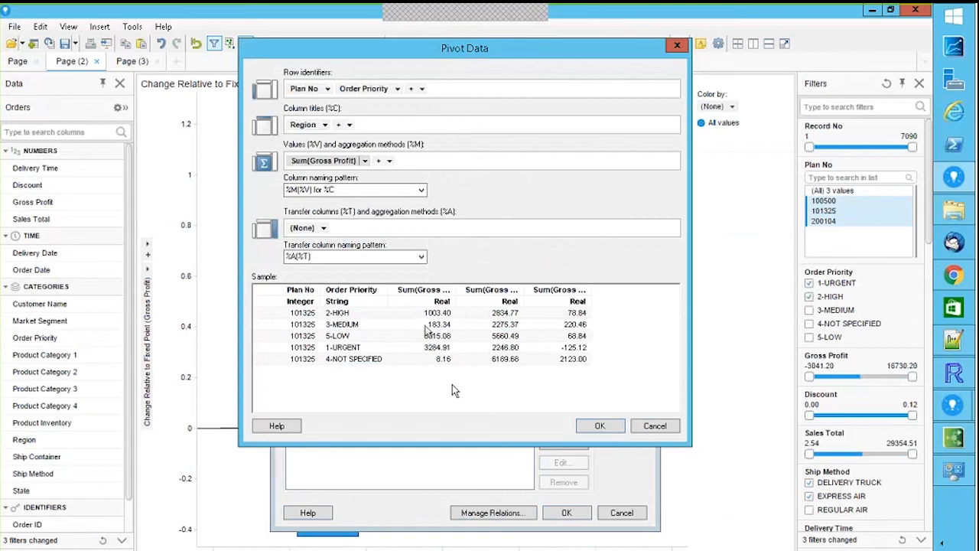
Shorten the pivot's column naming pattern to %C so the columns carry only the region names.
click(322, 190)
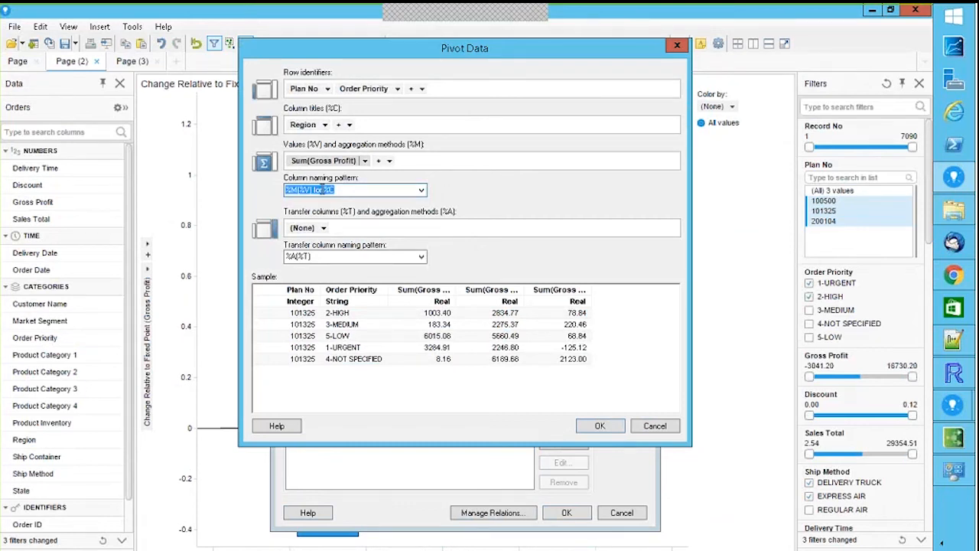
drag(323, 189, 282, 187)
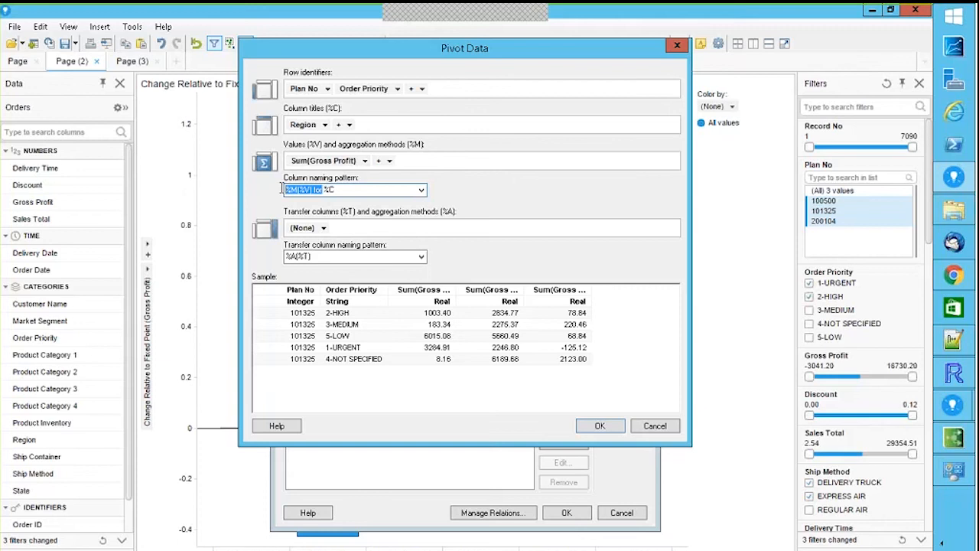
key(BackSpace)
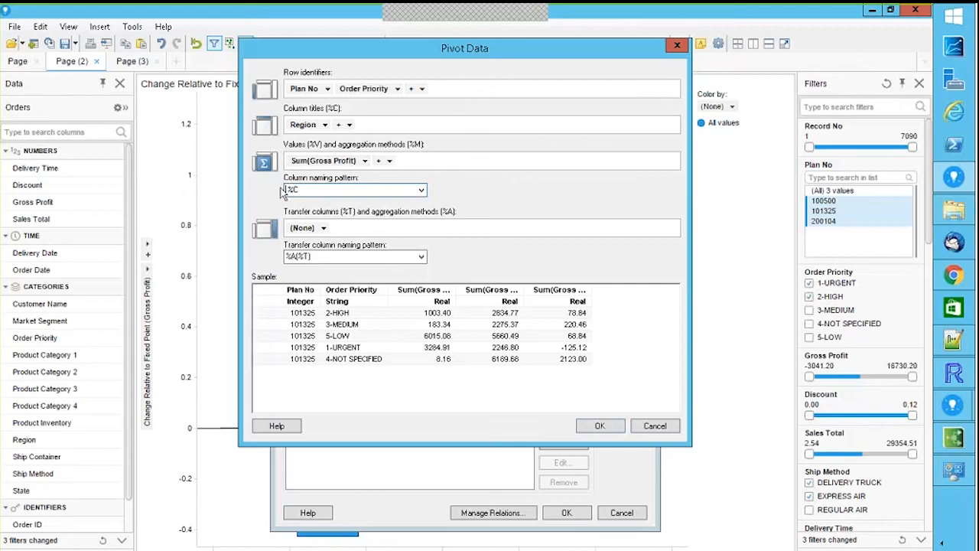
key(Delete)
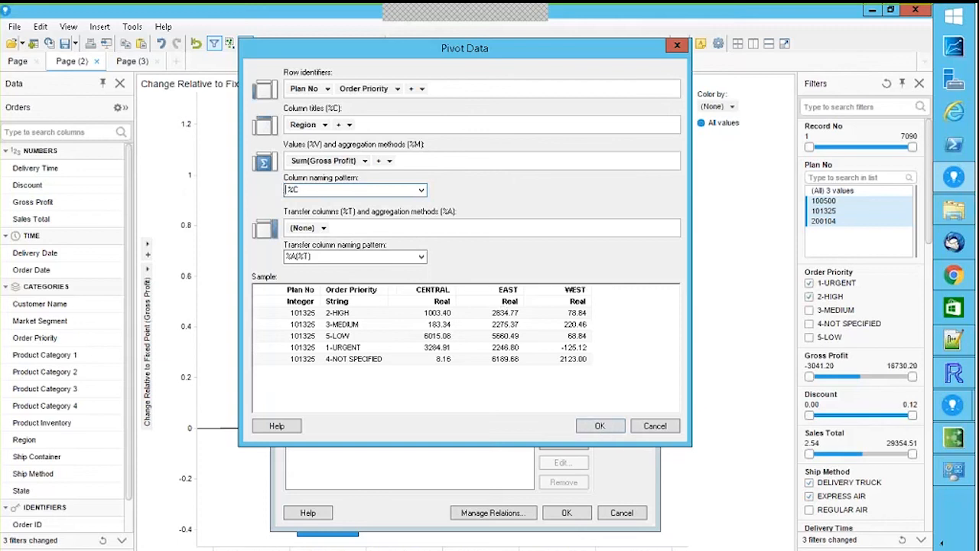
Set the pivot's column naming pattern to %C Profit and add the Orders transformed data table to the analysis.
click(305, 189)
text(Profit)
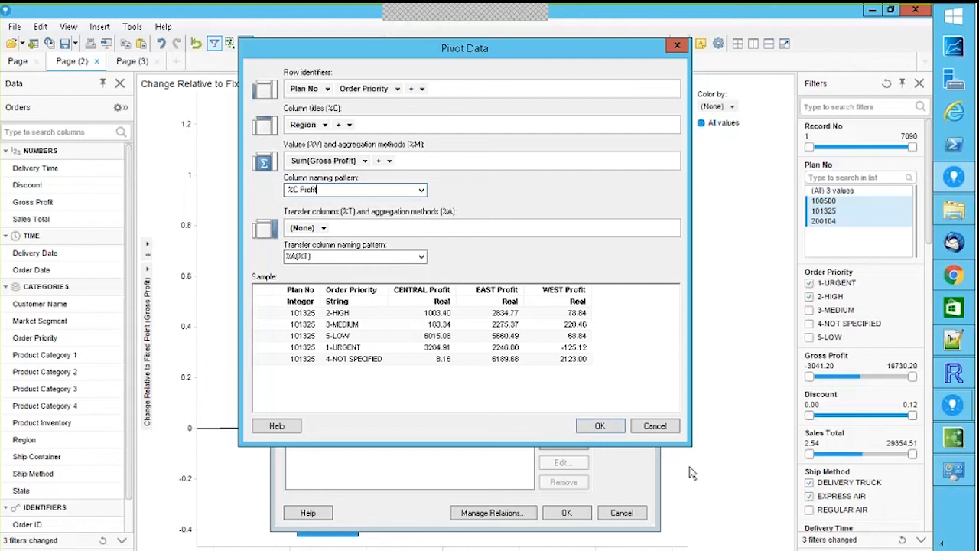
click(612, 431)
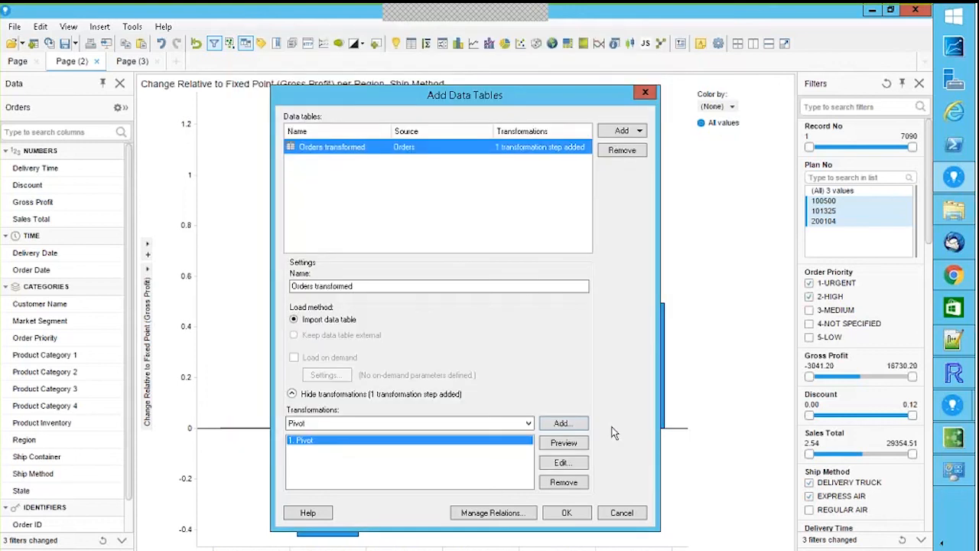
click(567, 512)
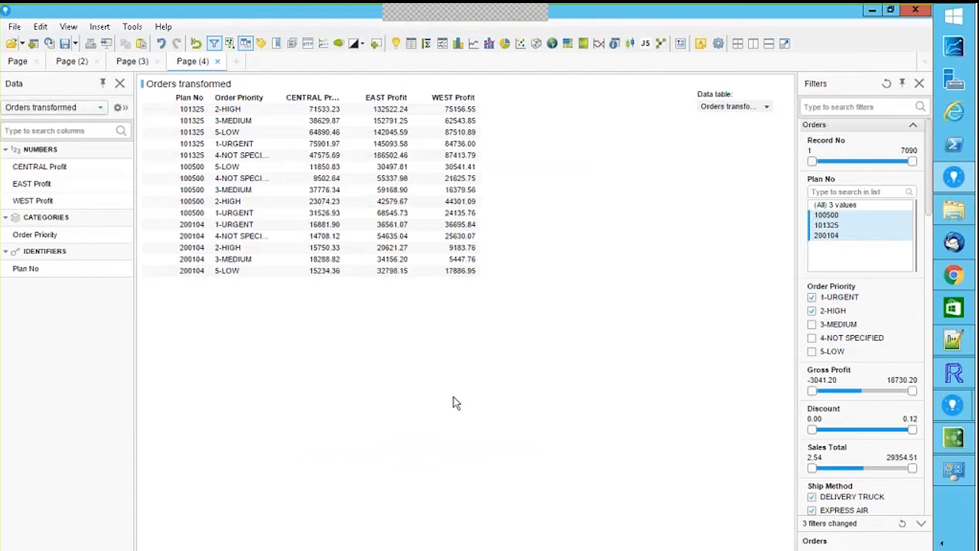
Start a calculated column in Orders transformed with the expression [WEST Profit]-[CENTRAL Profit].
click(111, 28)
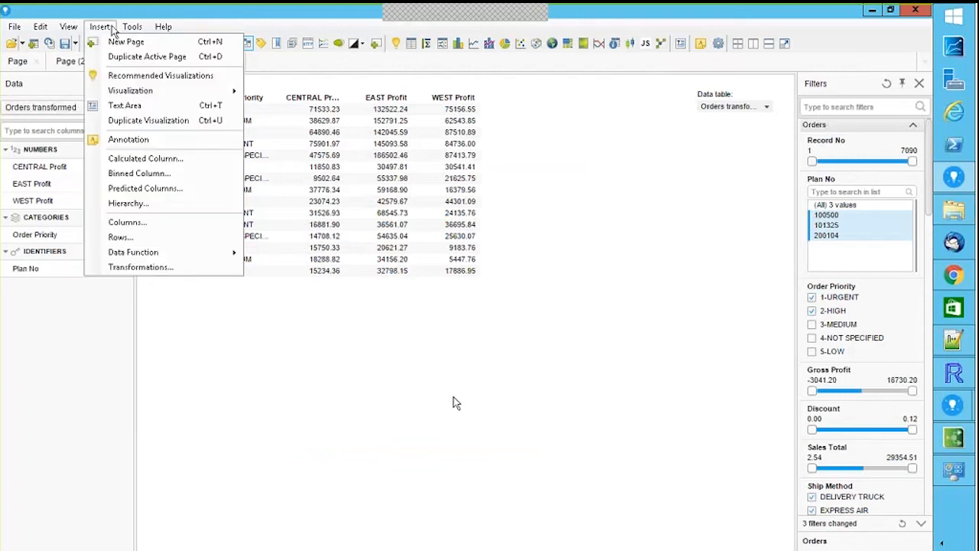
click(164, 160)
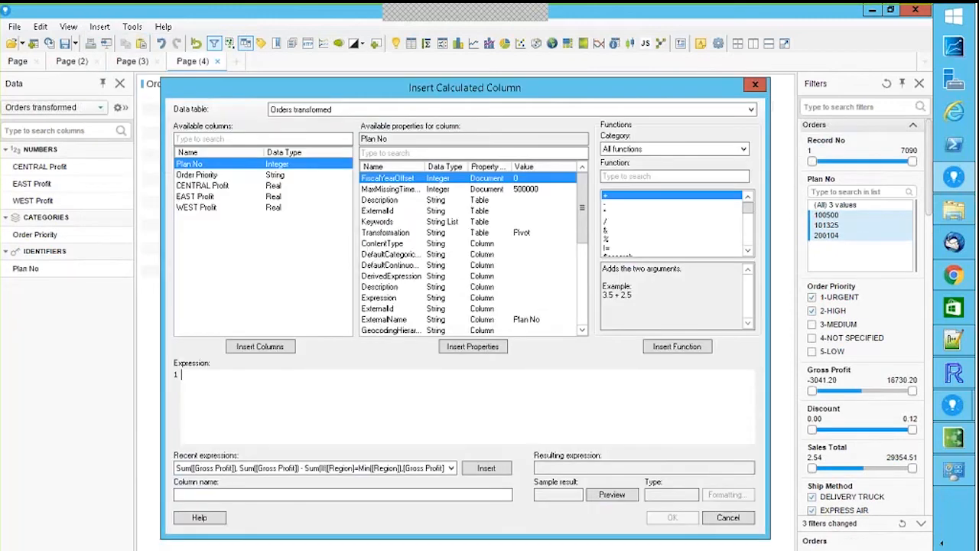
click(199, 207)
click(247, 348)
text(-)
click(218, 185)
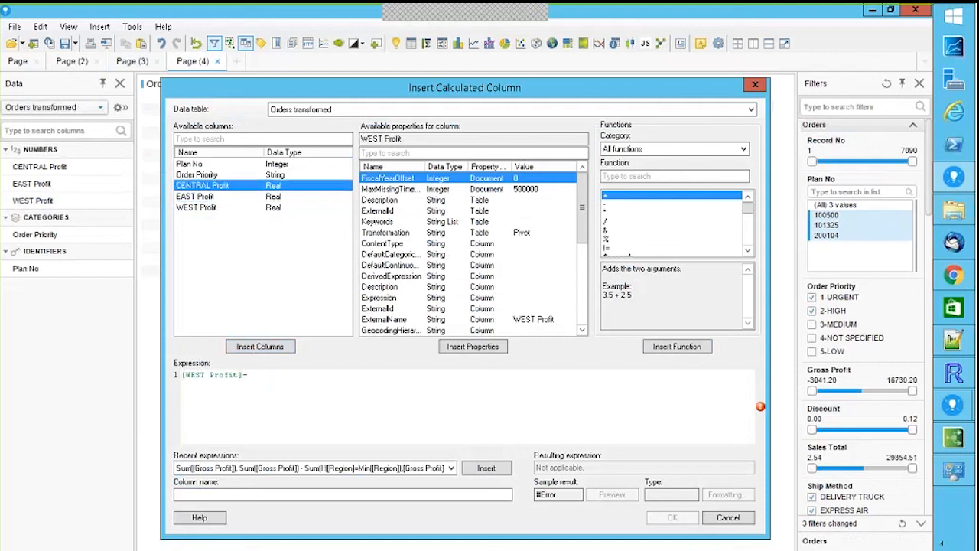
click(259, 346)
Name the calculated column difffor west and insert it into the data table.
click(218, 495)
text(diff)
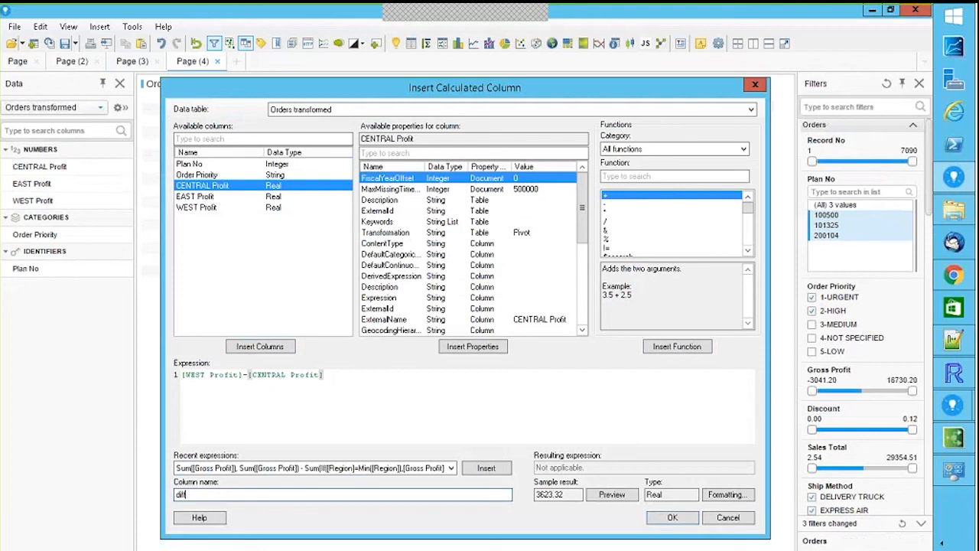
text(lc-west)
click(676, 518)
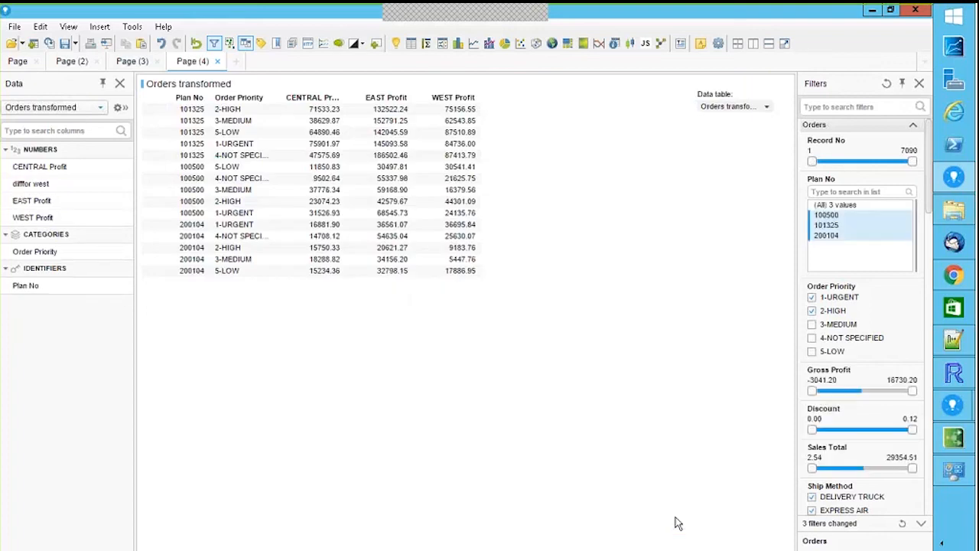
Show the difffor west column in the Orders transformed table and toggle the option to add new columns automatically.
click(753, 84)
click(291, 240)
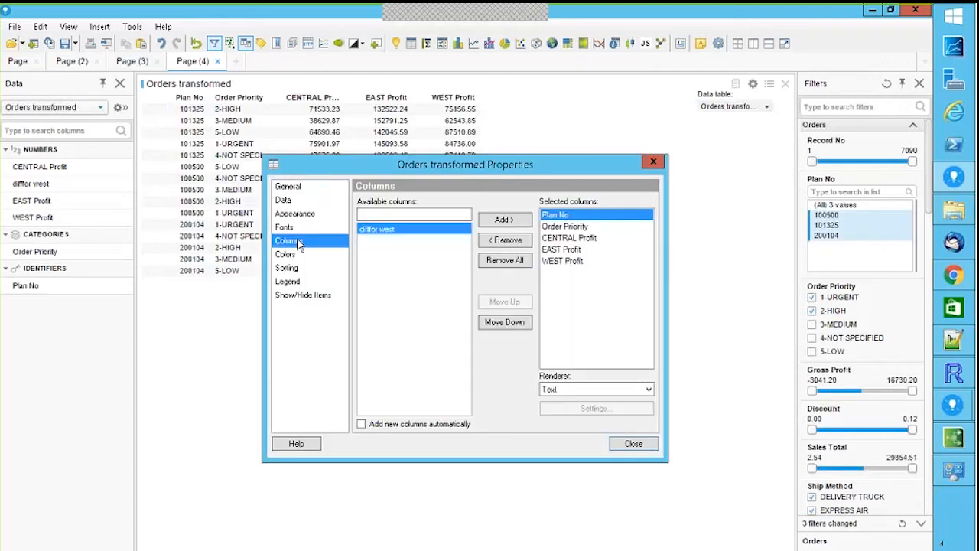
click(362, 424)
click(504, 219)
click(625, 446)
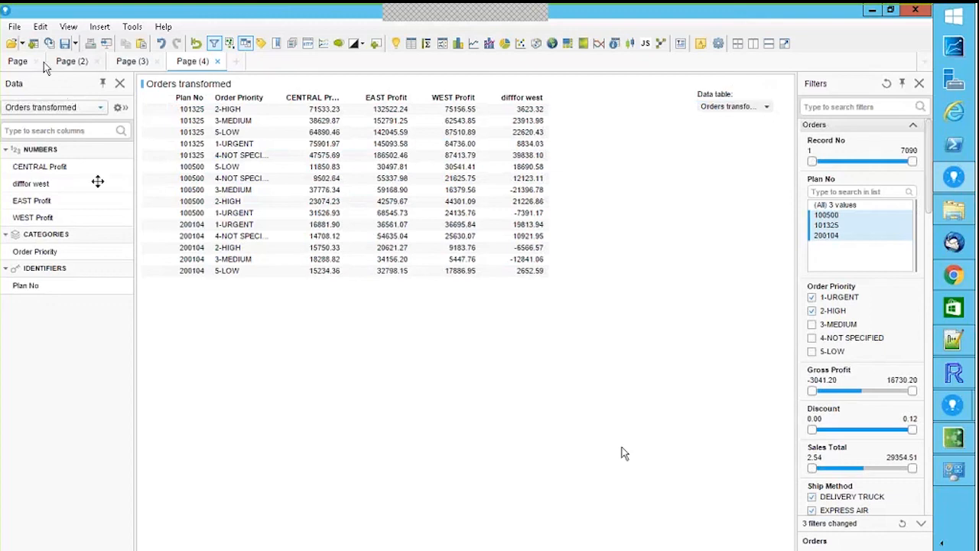
Revisit the first page of the analysis, switch to Chrome and check the question notes in the Dr Spotfire 14th March document.
click(17, 63)
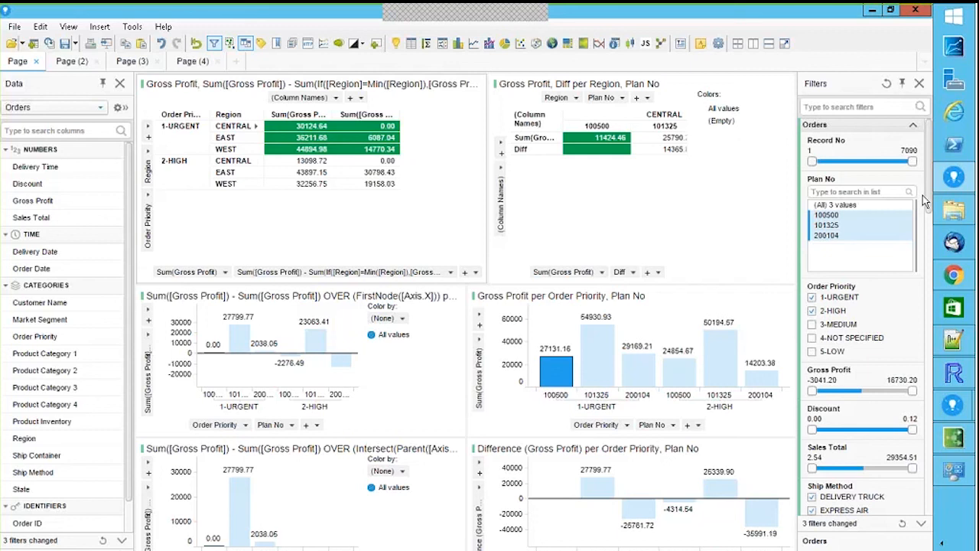
mouse_move(954, 284)
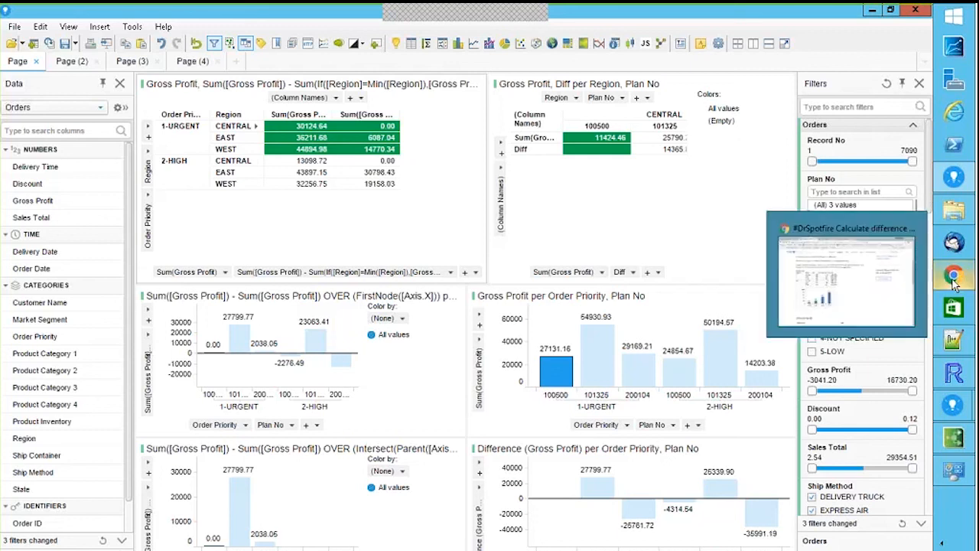
mouse_move(965, 407)
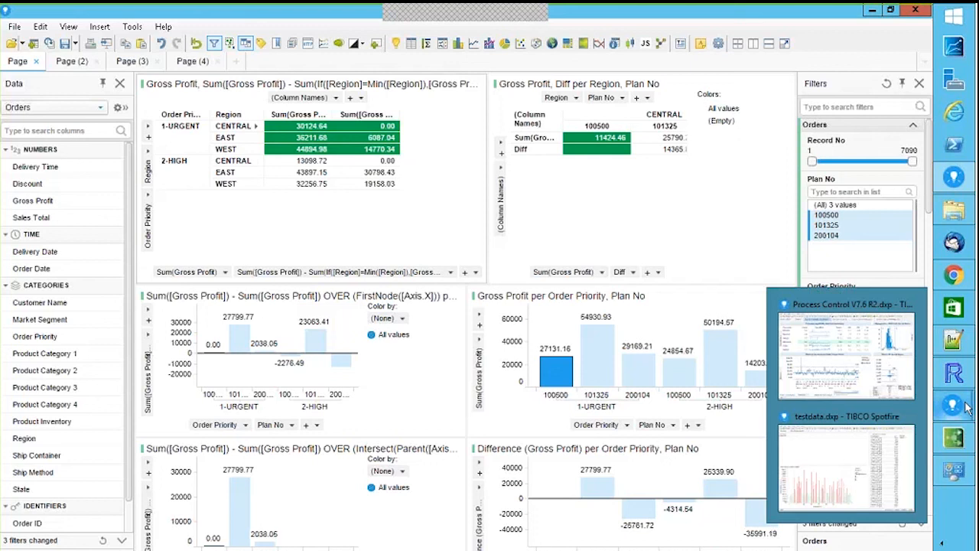
mouse_move(951, 182)
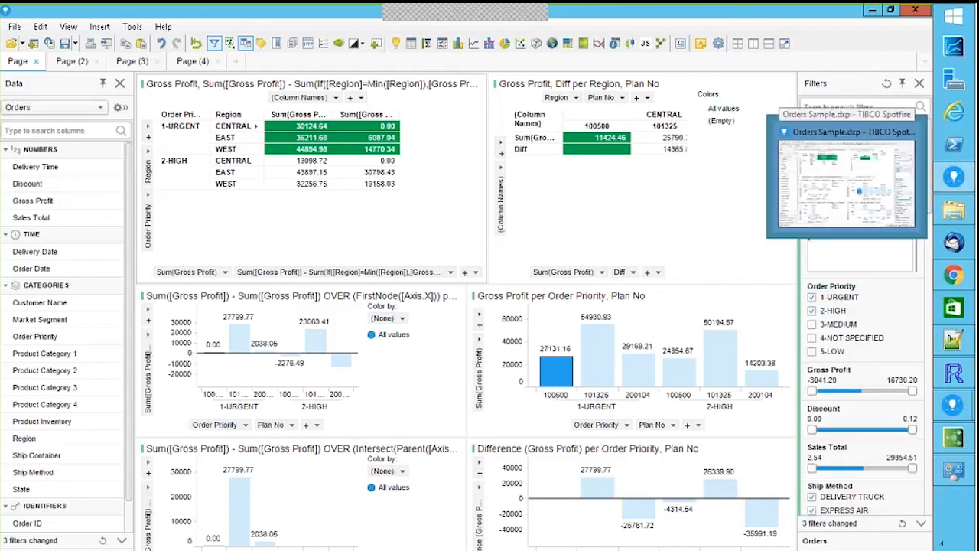
click(954, 276)
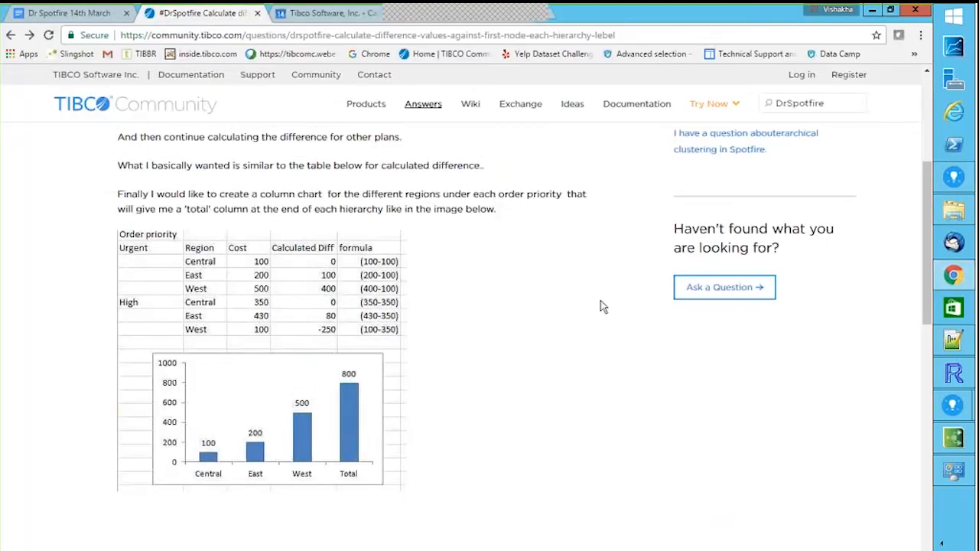
click(69, 13)
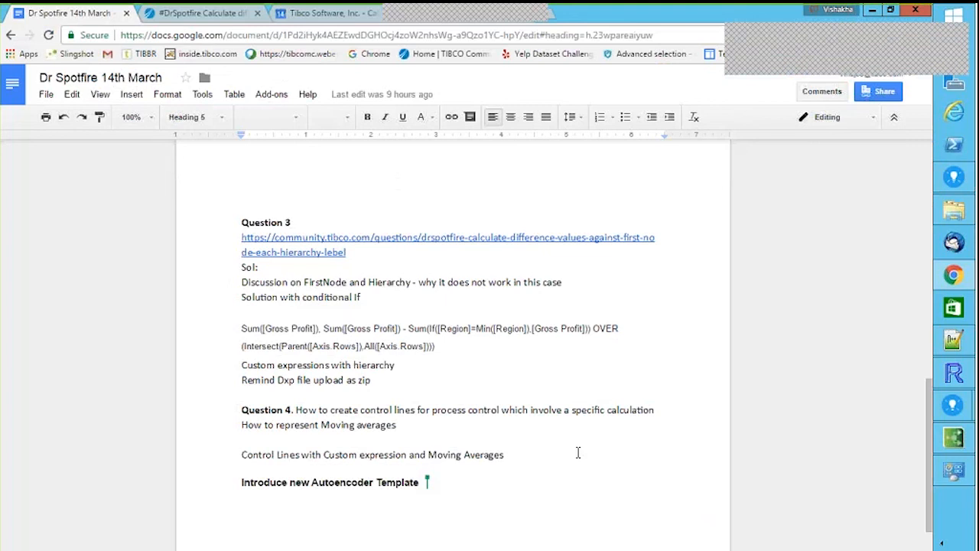
Go to the TIBCO Community Exchange, dismiss the welcome pop-up and open the Anomaly Detection Template for TIBCO Spotfire.
click(220, 16)
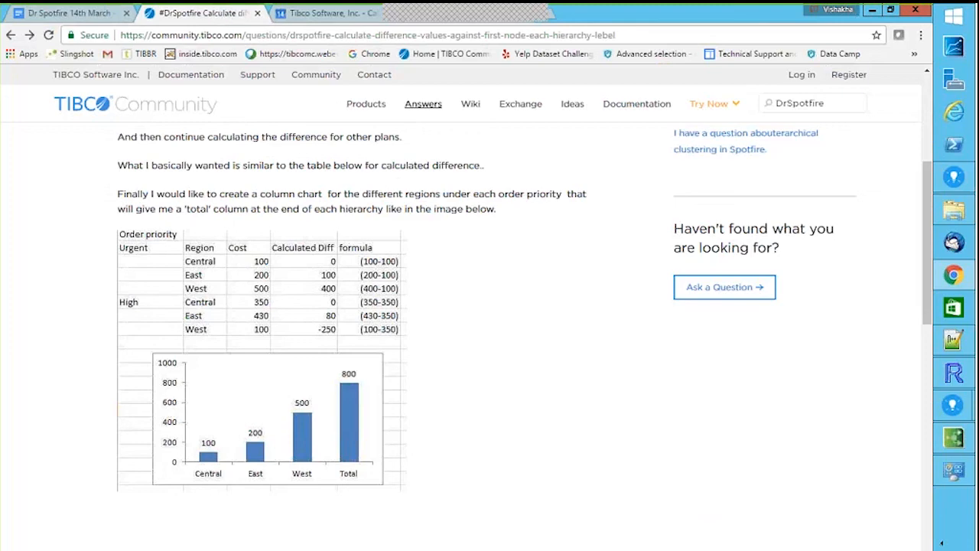
click(525, 105)
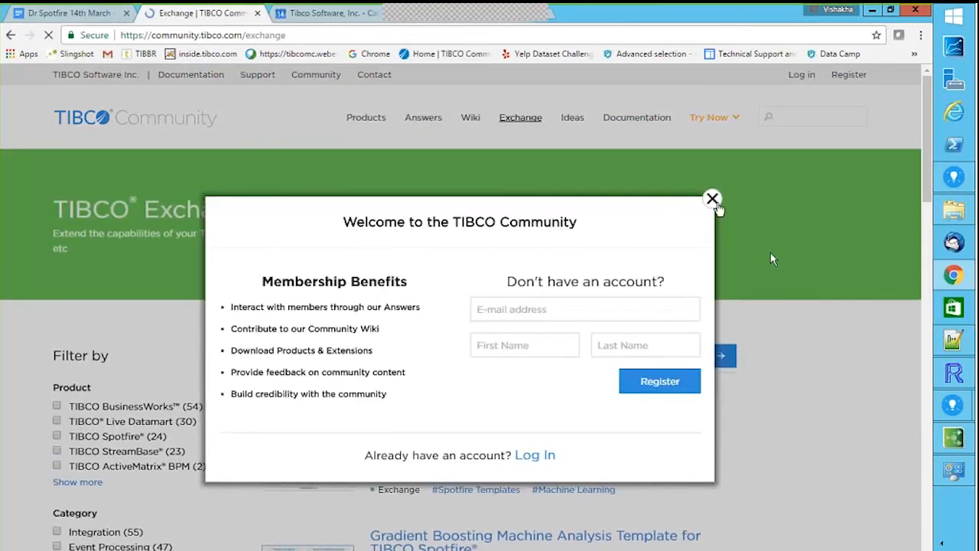
click(711, 200)
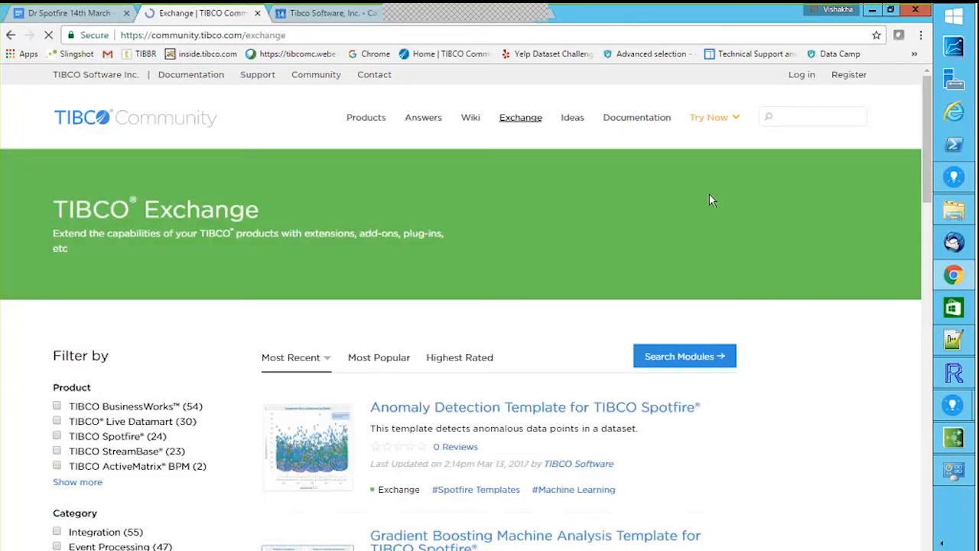
drag(924, 146, 930, 205)
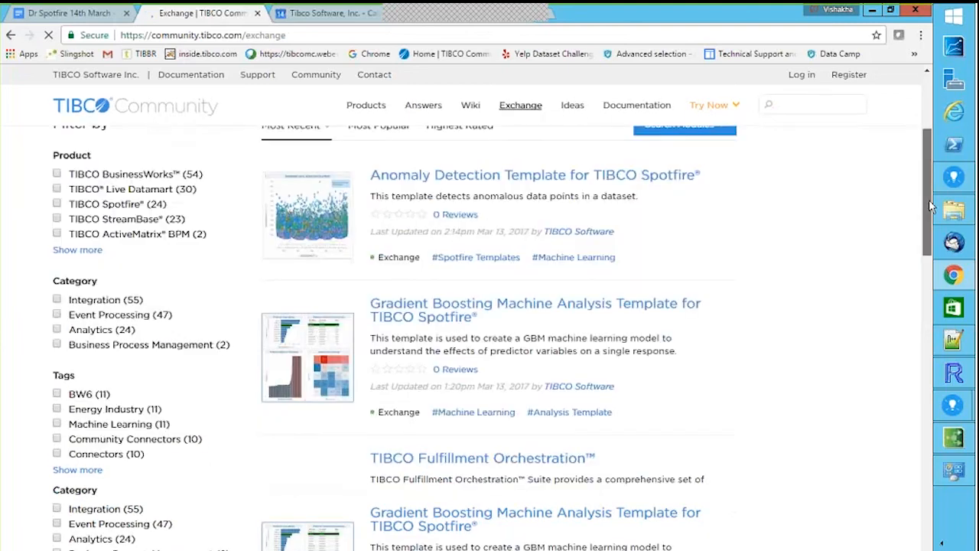
click(534, 183)
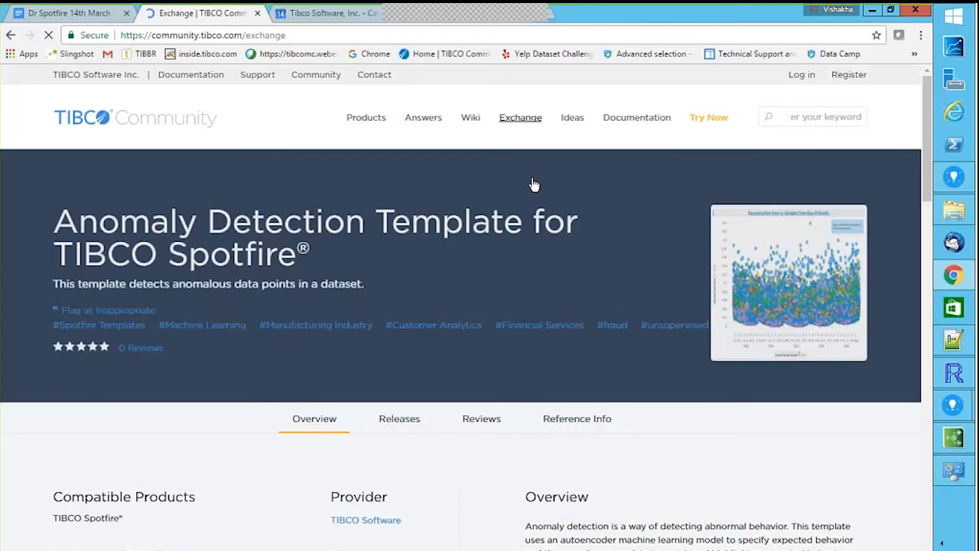
Review the template's overview and the download details of Release P1.0.
drag(925, 108, 940, 187)
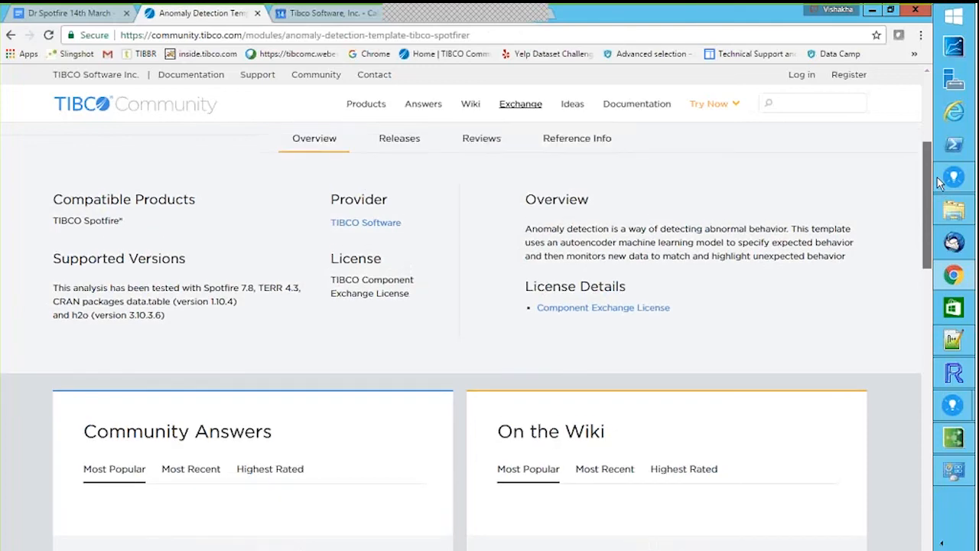
drag(939, 188, 939, 157)
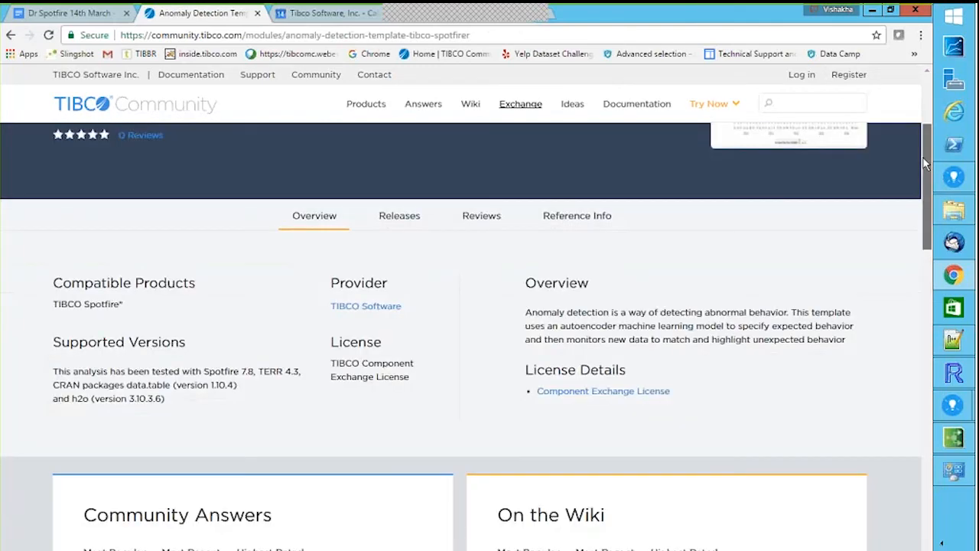
click(412, 223)
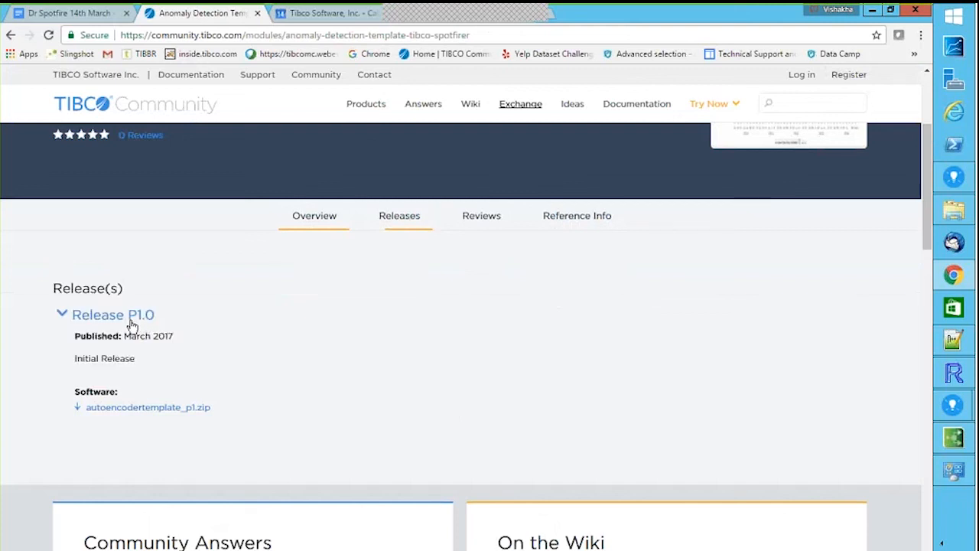
click(130, 325)
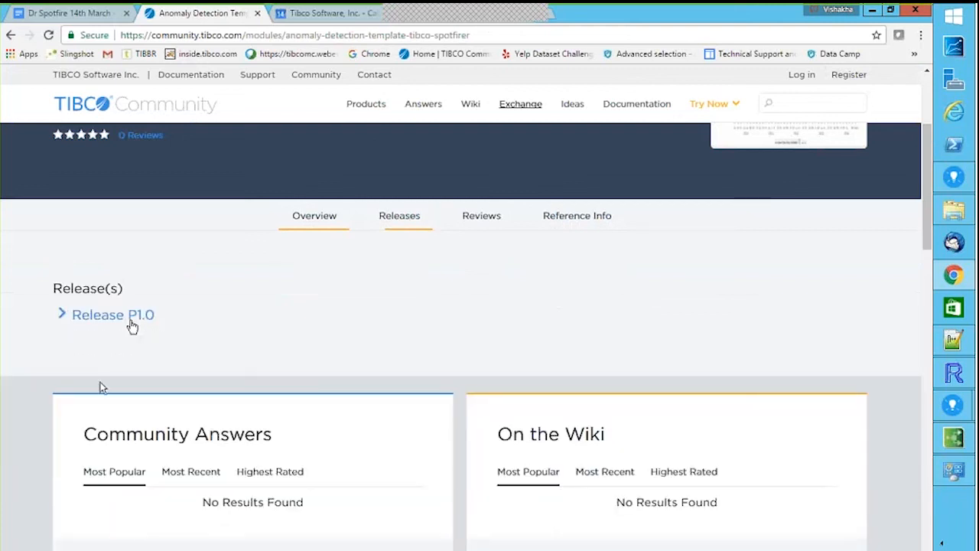
click(62, 320)
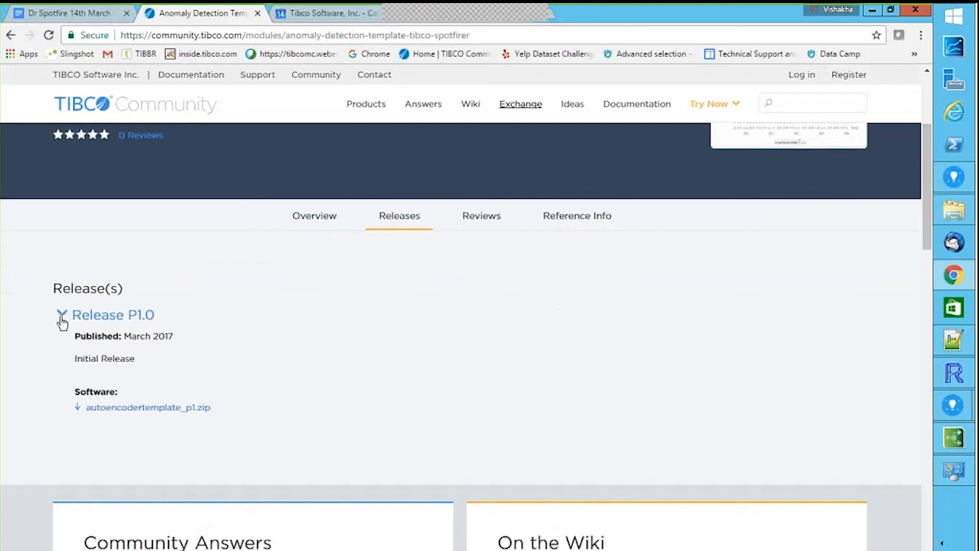
click(311, 221)
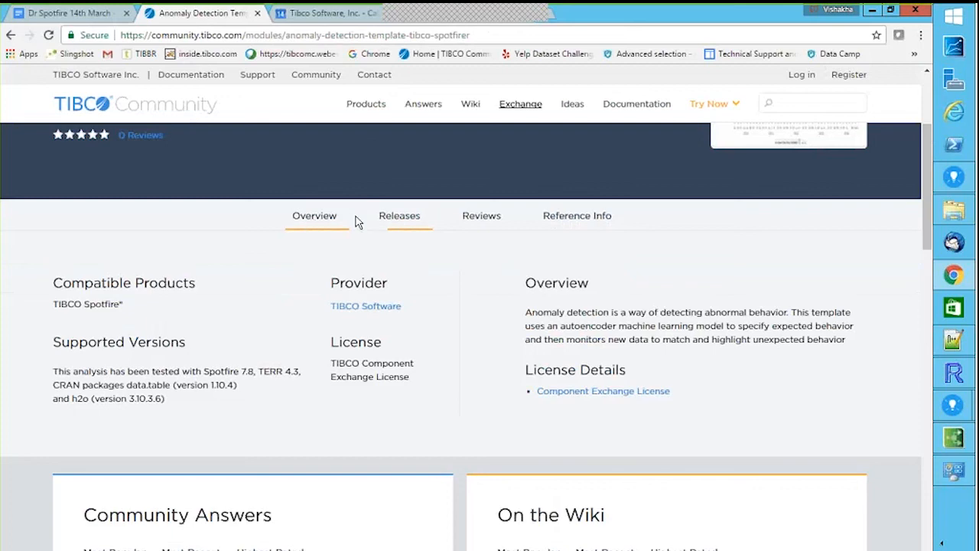
Read through the template's reference information on use cases, auto encoders and references.
click(590, 222)
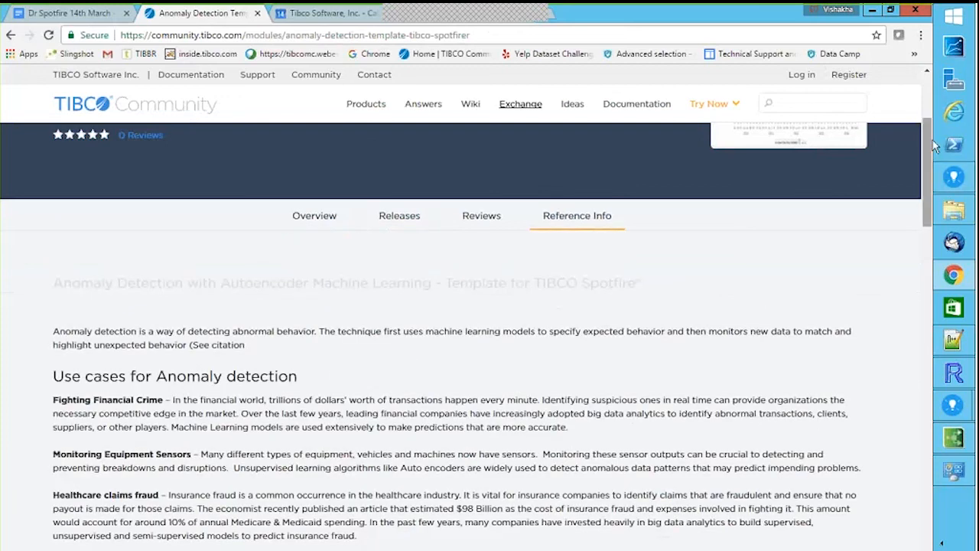
drag(932, 141, 945, 450)
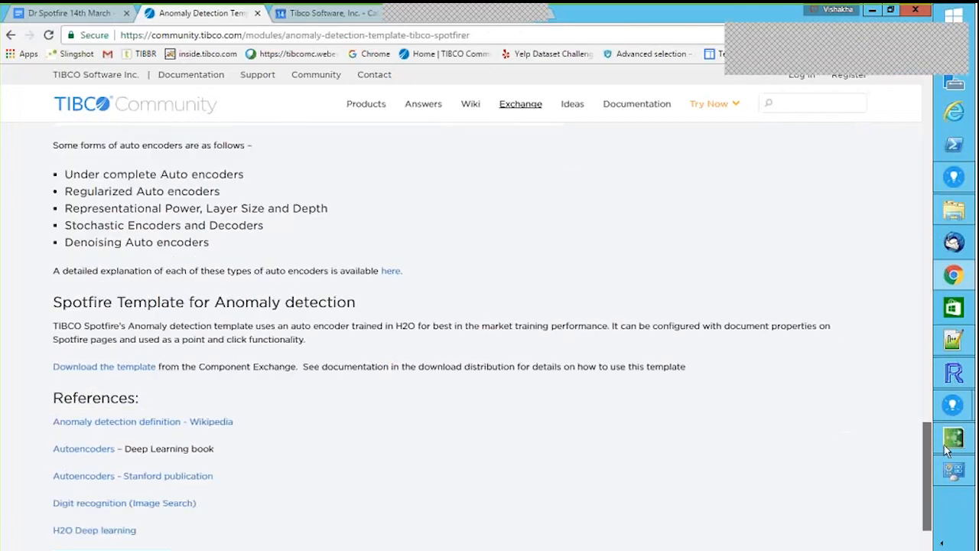
drag(946, 450, 921, 140)
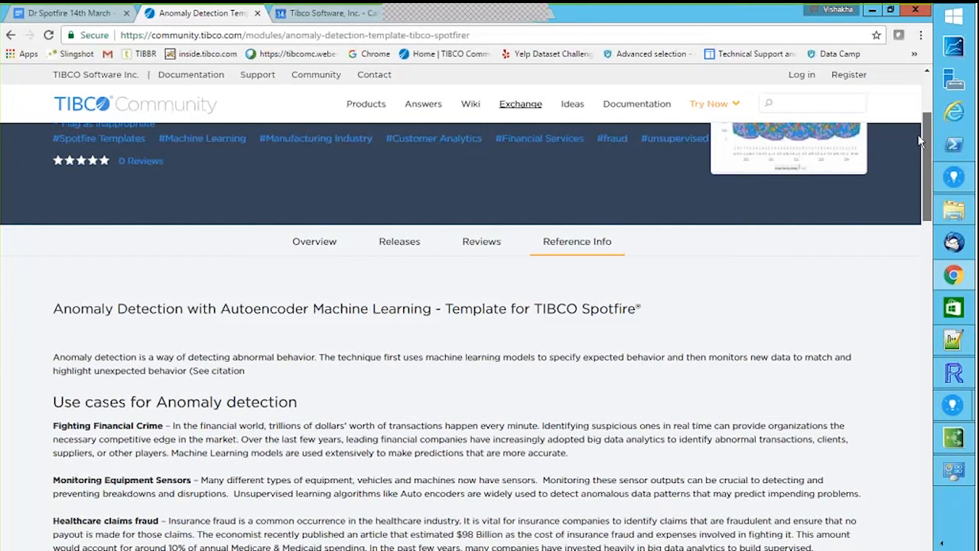
drag(920, 140, 925, 97)
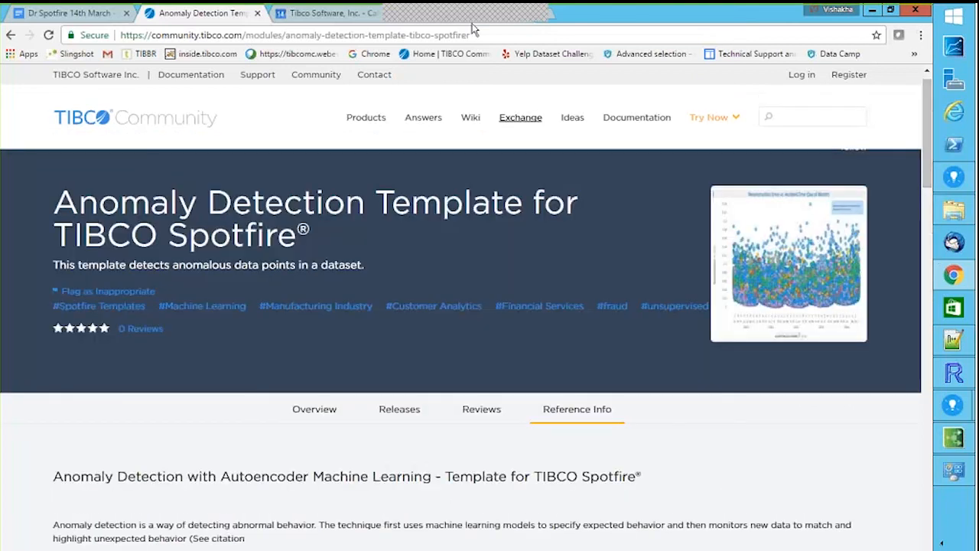